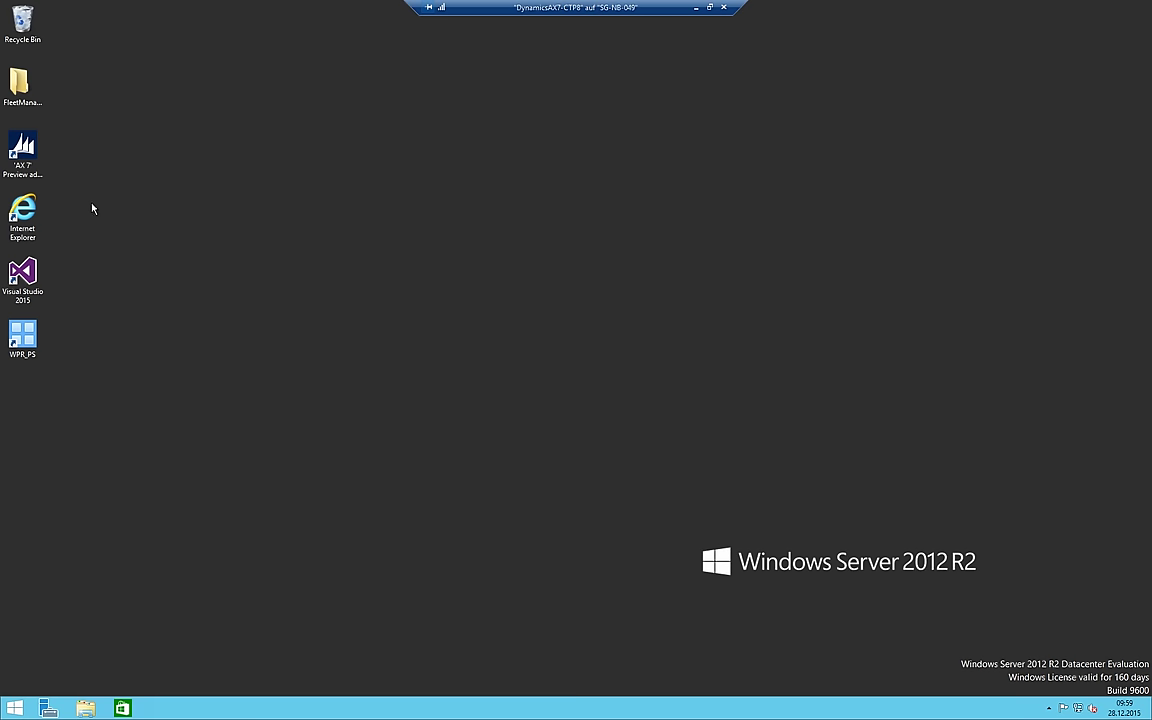
Open Internet Explorer and load the Dynamics AX site at usnconeboxax1aos.cloud.onebox.dynamics.com
{"action": "double_click", "coordinate": [23, 212]}
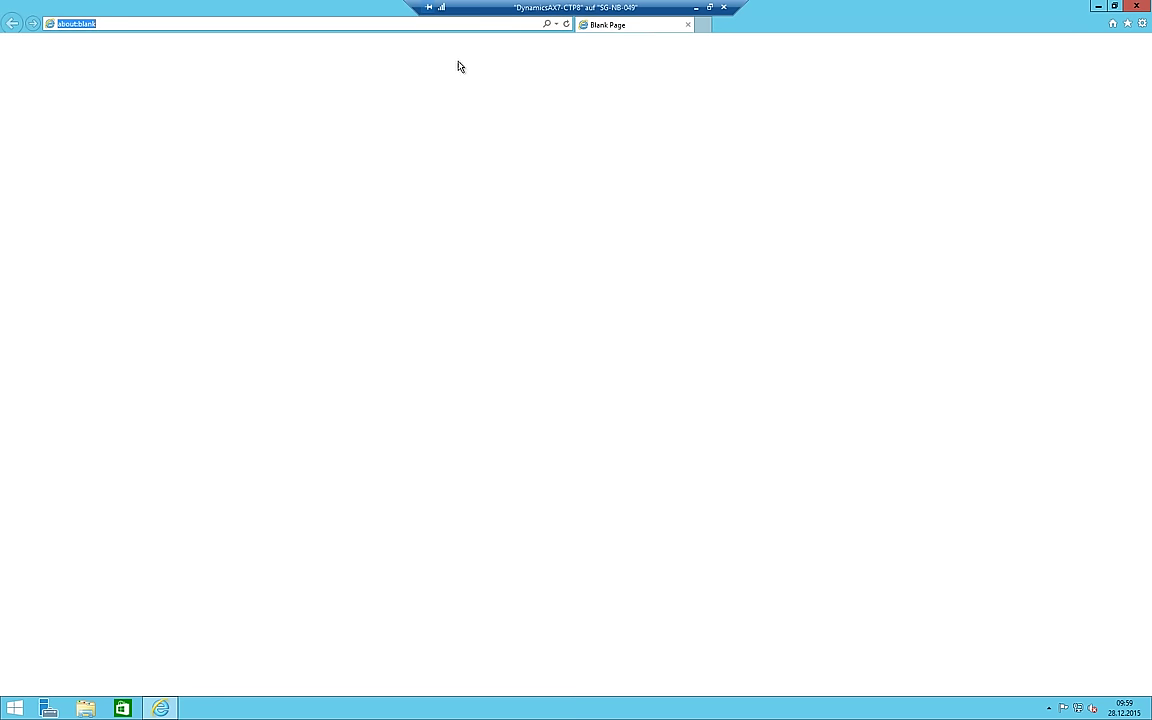
{"action": "left_click", "coordinate": [463, 25]}
{"action": "key", "text": "ctrl+a"}
{"action": "key", "text": "BackSpace"}
{"action": "key", "text": "Down"}
{"action": "key", "text": "Return"}
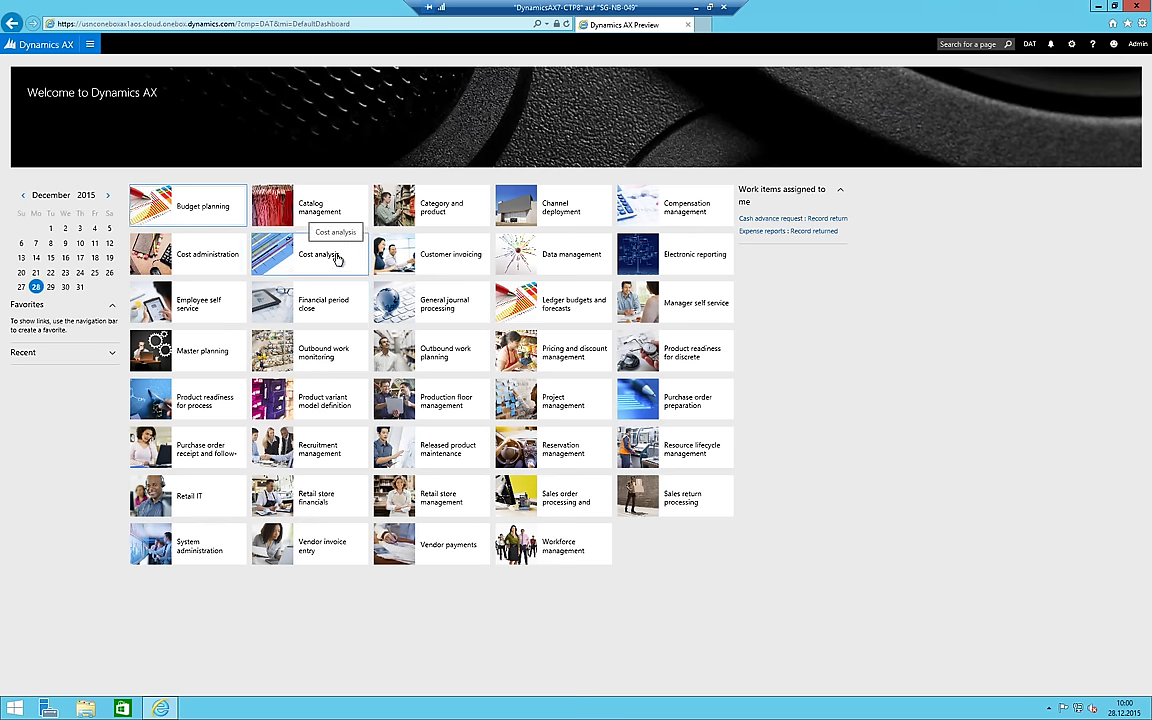
Open the Legal entities page from the Organizations section of Organization administration
{"action": "left_click", "coordinate": [90, 45]}
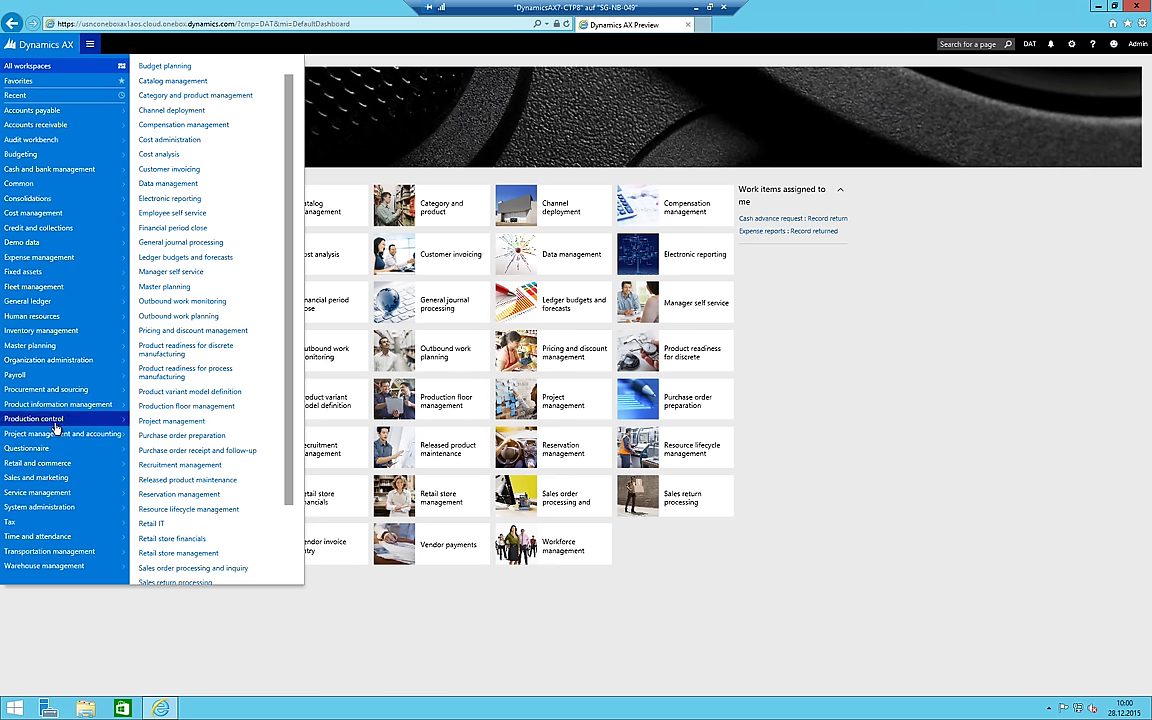
{"action": "left_click", "coordinate": [57, 303]}
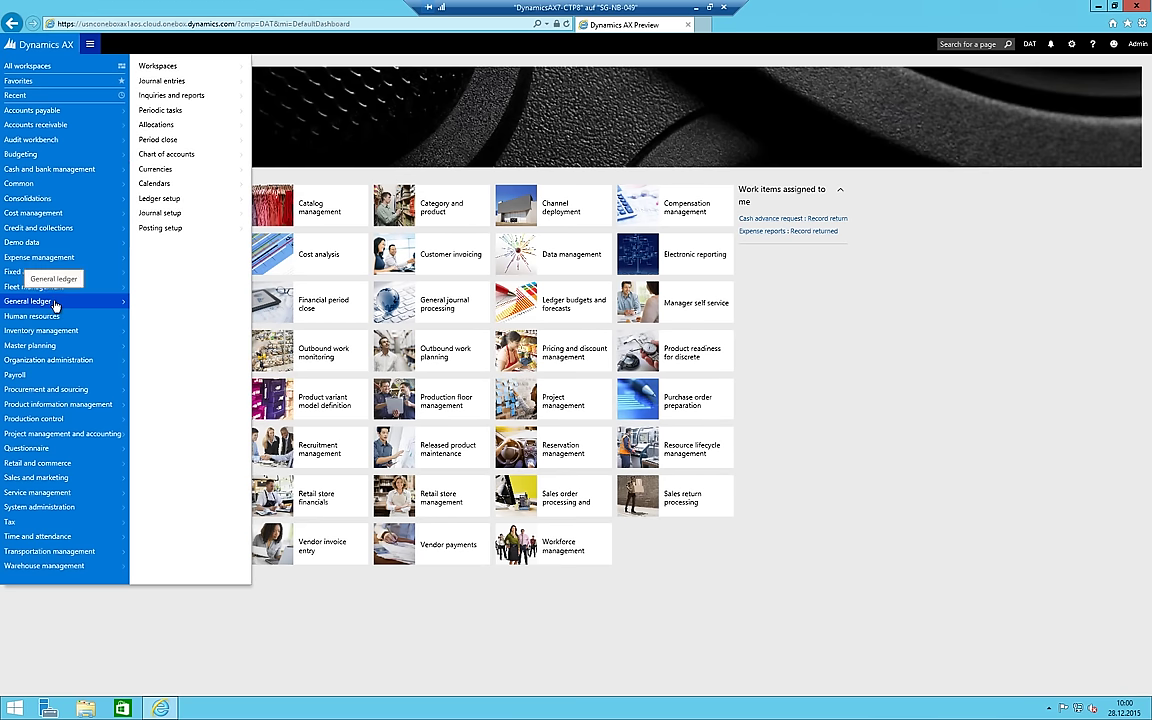
{"action": "left_click", "coordinate": [53, 361]}
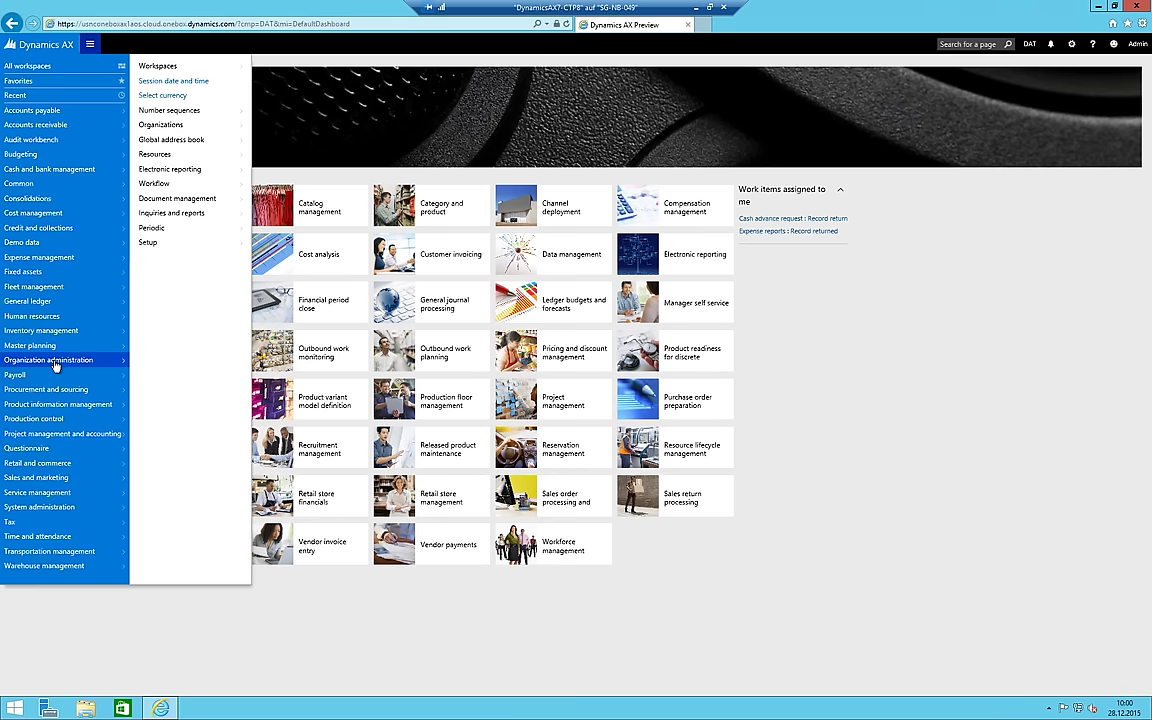
{"action": "left_click", "coordinate": [168, 124]}
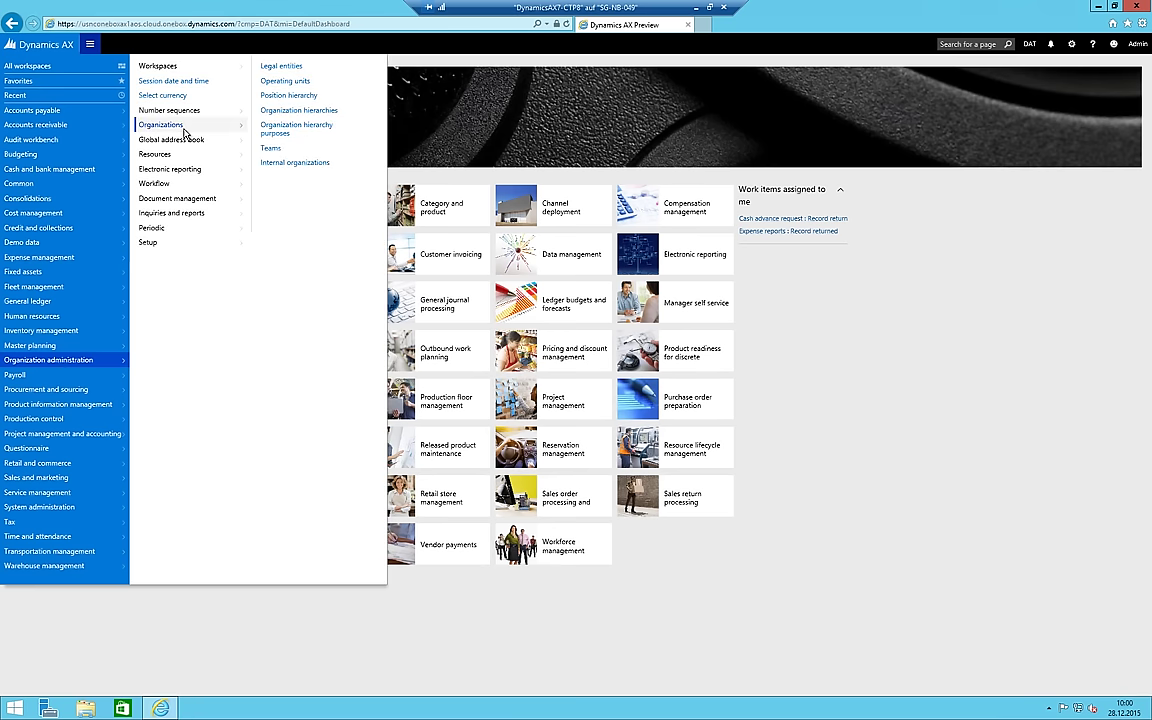
{"action": "left_click", "coordinate": [295, 66]}
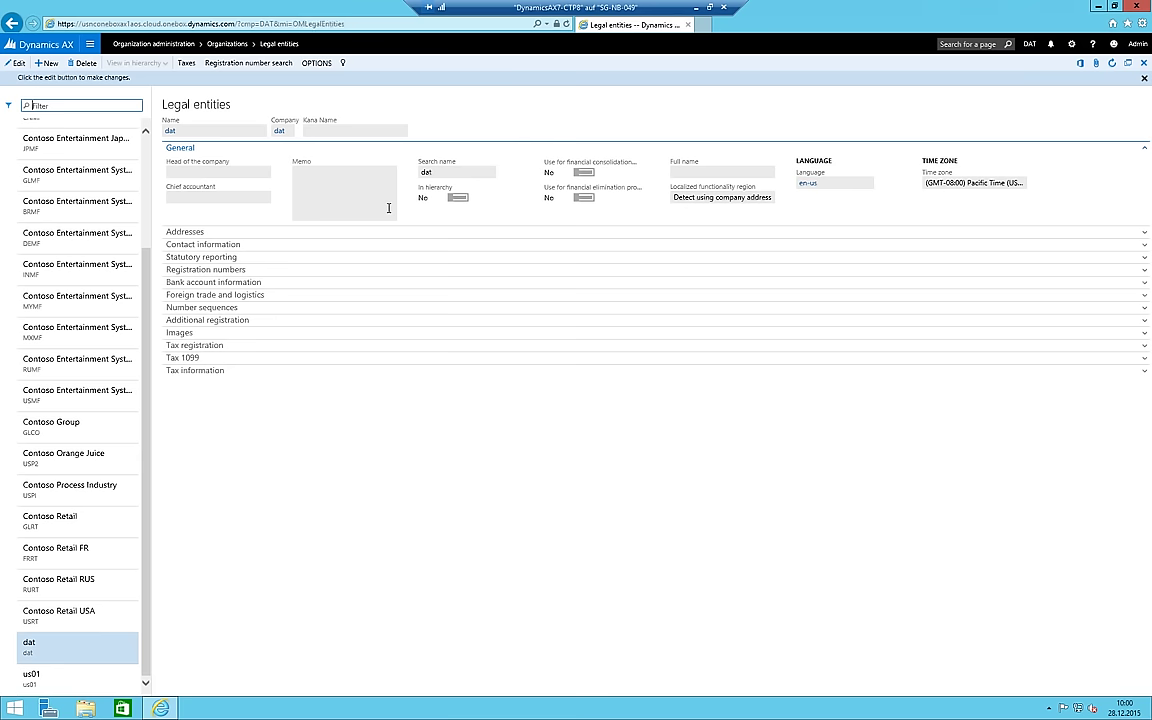
Create a new legal entity named My Company with company code 011 and country/region CHE
{"action": "left_click", "coordinate": [48, 66]}
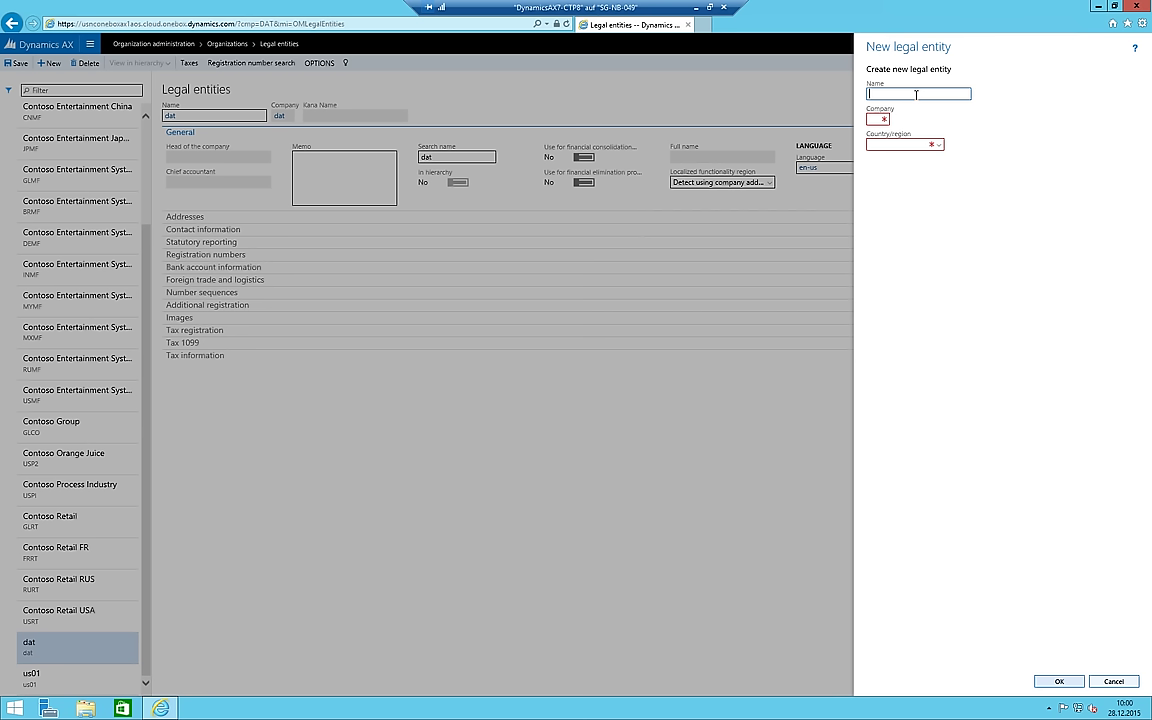
{"action": "key", "text": "Tab"}
{"action": "type", "text": "011"}
{"action": "key", "text": "shift+Tab"}
{"action": "key", "text": "BackSpace"}
{"action": "type", "text": "My Company"}
{"action": "key", "text": "Tab"}
{"action": "left_click", "coordinate": [892, 145]}
{"action": "type", "text": "CHE"}
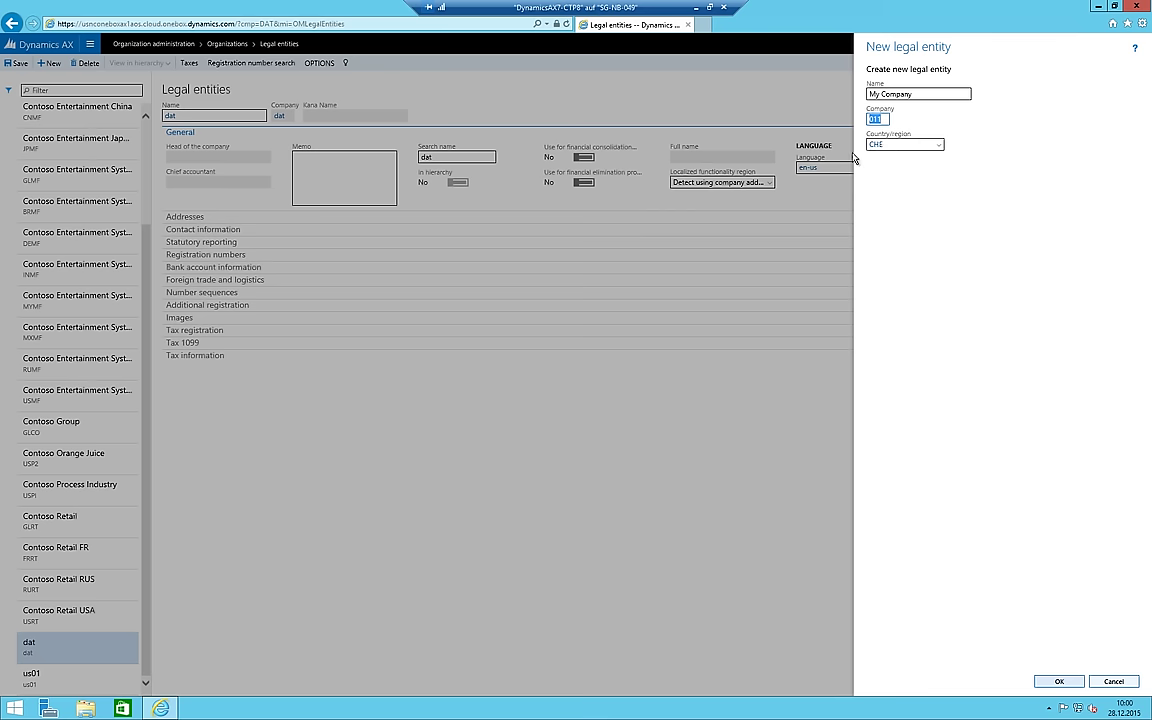
{"action": "left_click", "coordinate": [1059, 681]}
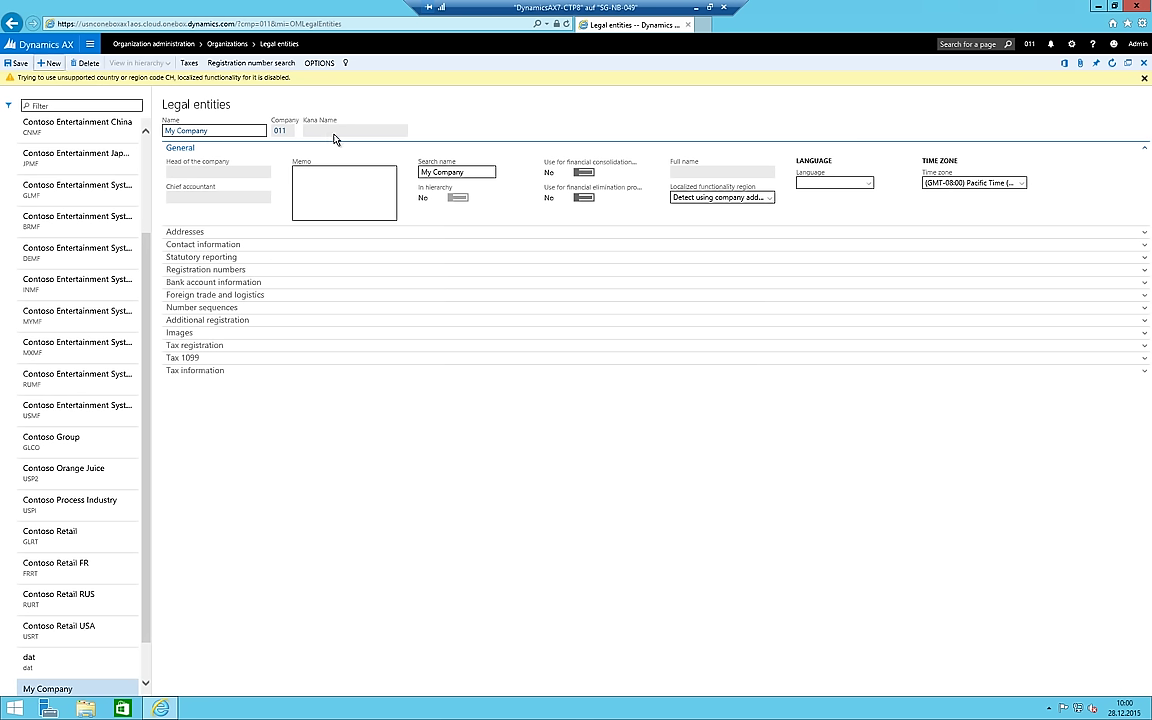
Set the language of My Company to de-ch
{"action": "left_click", "coordinate": [839, 182]}
{"action": "type", "text": "de-ch"}
{"action": "key", "text": "Tab"}
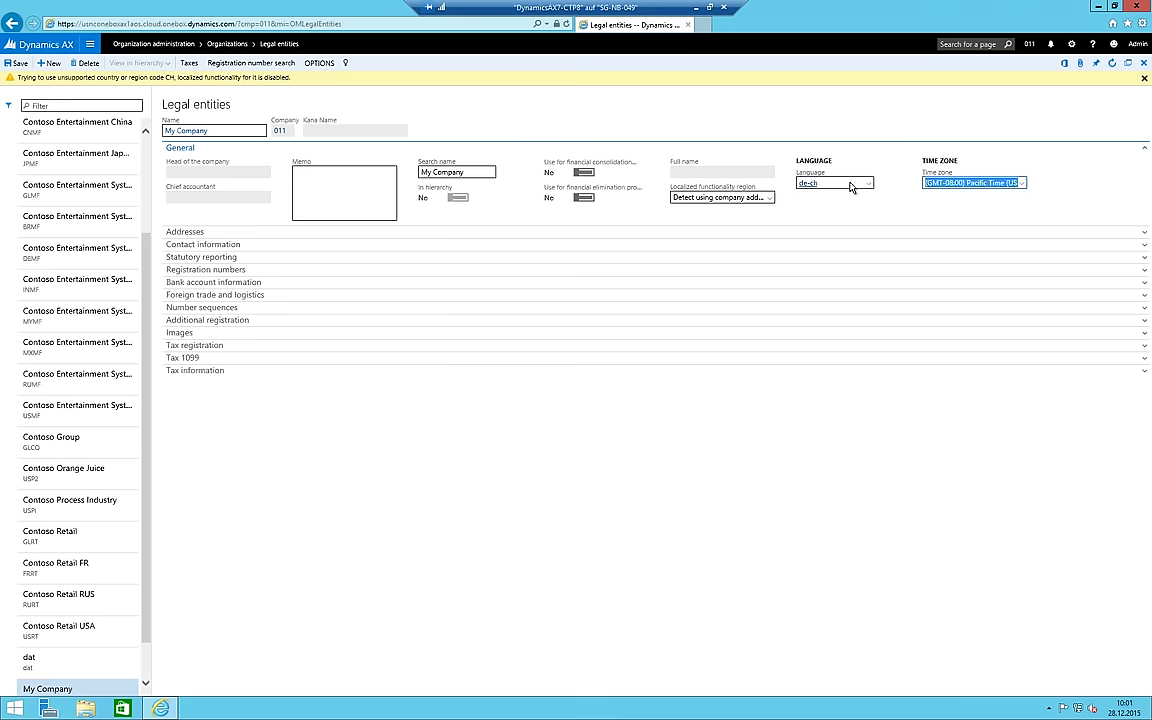
Set the language of My Company to en-gb
{"action": "left_click", "coordinate": [869, 184]}
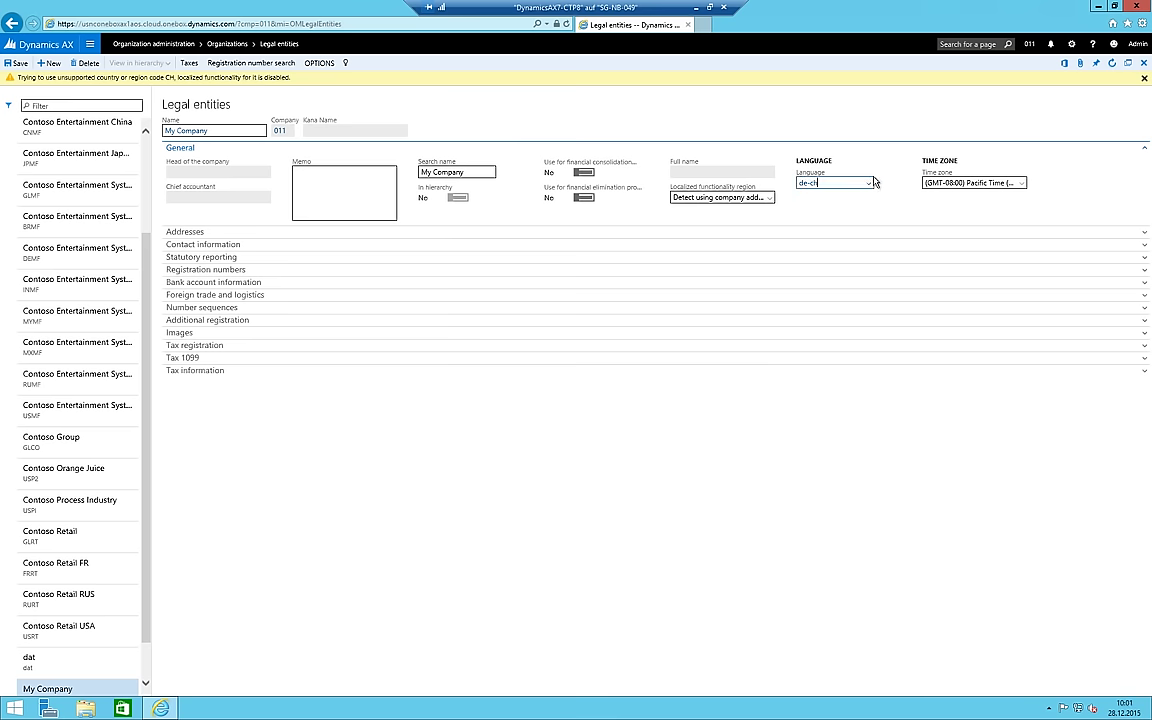
{"action": "left_click", "coordinate": [869, 184]}
{"action": "key", "text": "ctrl+a"}
{"action": "type", "text": "en-gb"}
{"action": "key", "text": "Tab"}
Set the time zone of My Company to (GMT+01:00) Brussels, Copenhagen, Madrid, Paris
{"action": "left_click", "coordinate": [1022, 184]}
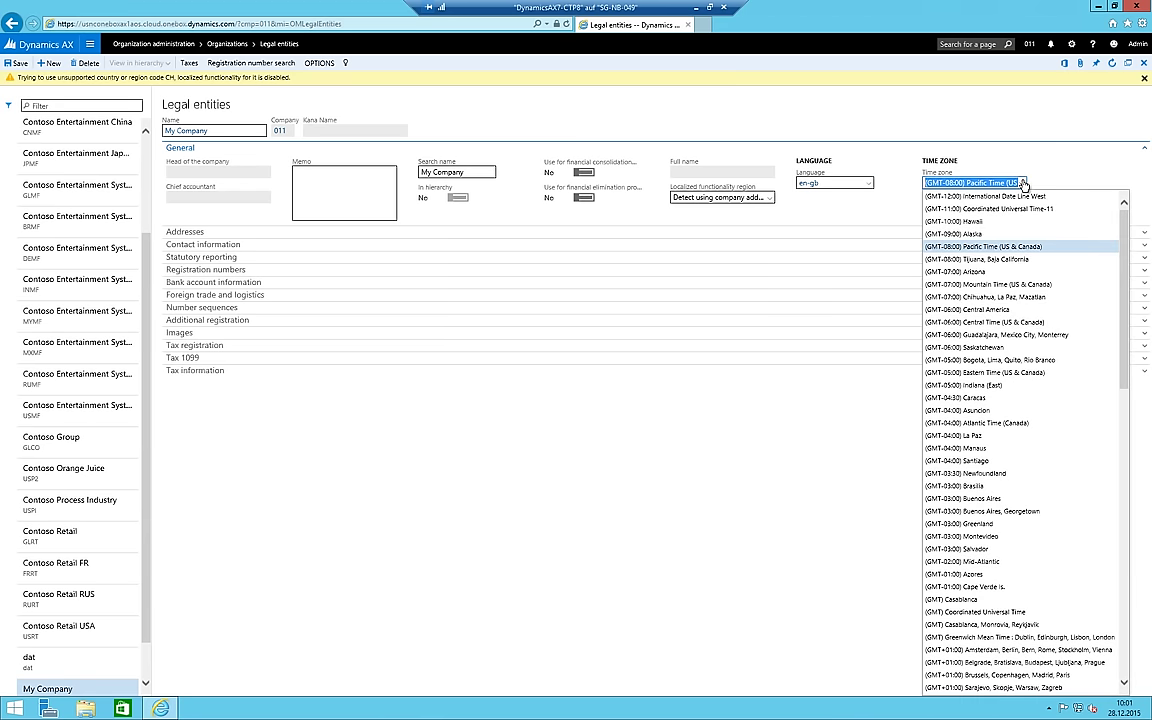
{"action": "scroll", "coordinate": [977, 400], "scroll_direction": "down", "scroll_amount": 12}
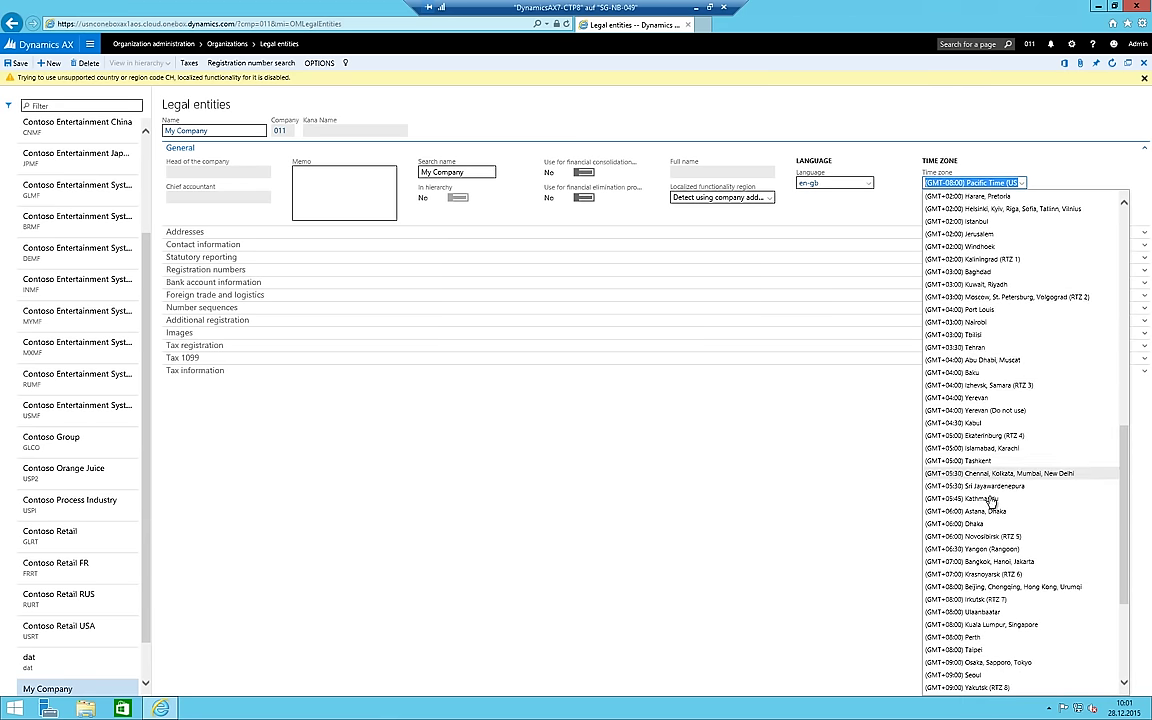
{"action": "scroll", "coordinate": [995, 400], "scroll_direction": "up", "scroll_amount": 2}
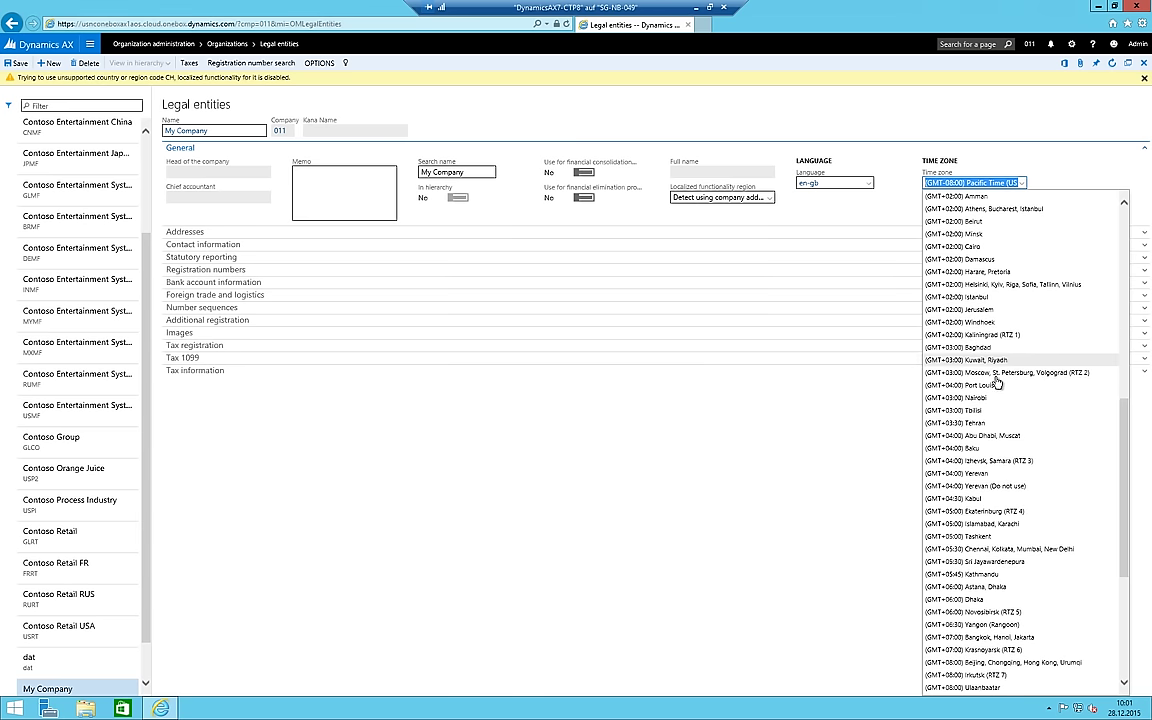
{"action": "scroll", "coordinate": [1000, 450], "scroll_direction": "down", "scroll_amount": 4}
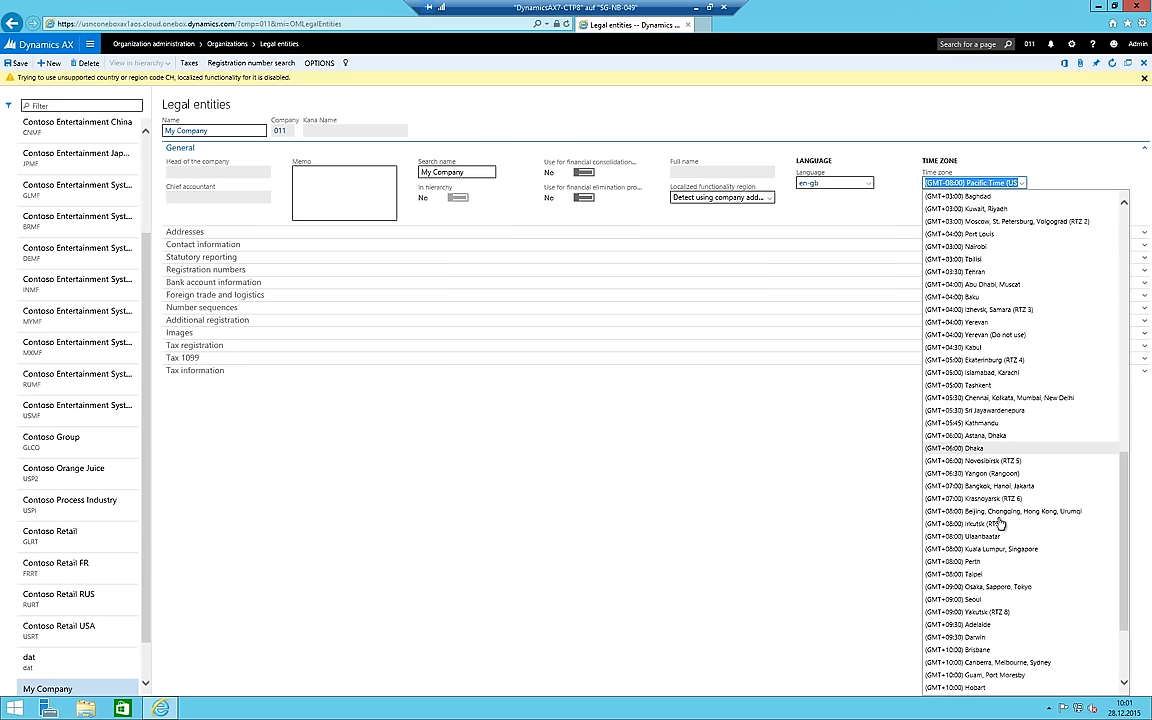
{"action": "scroll", "coordinate": [965, 330], "scroll_direction": "up", "scroll_amount": 3}
{"action": "left_click", "coordinate": [965, 326]}
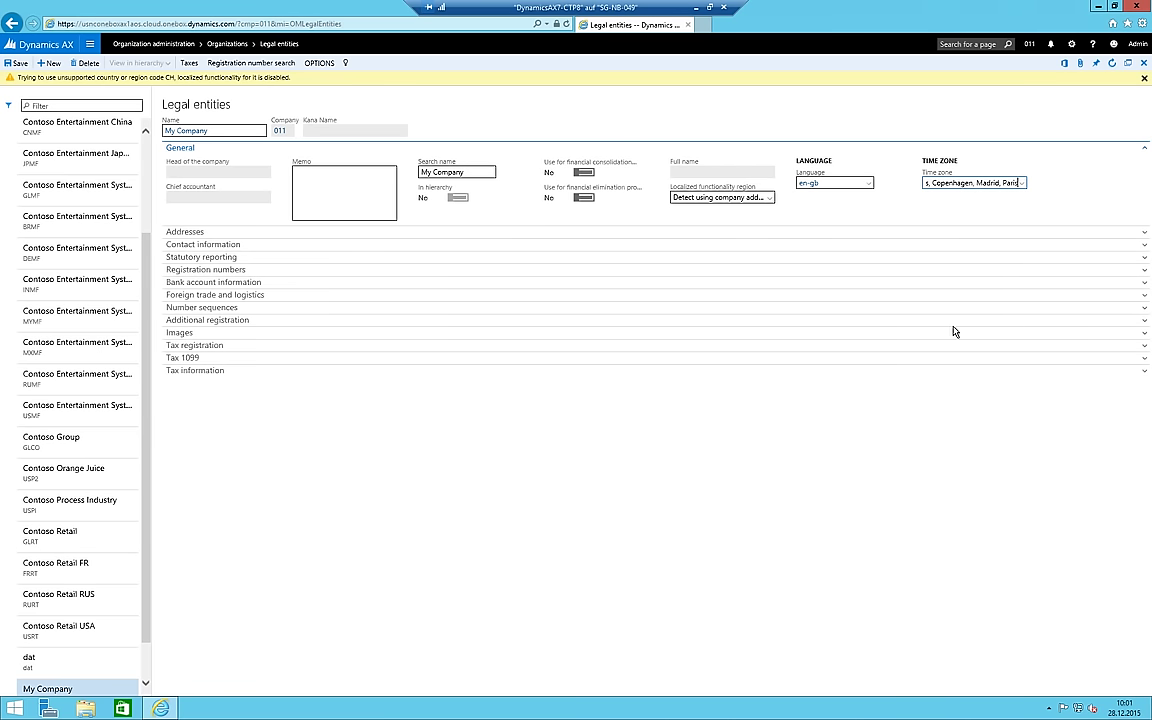
Edit My Company's primary business address, filling in the postal code, street and city
{"action": "left_click", "coordinate": [176, 232]}
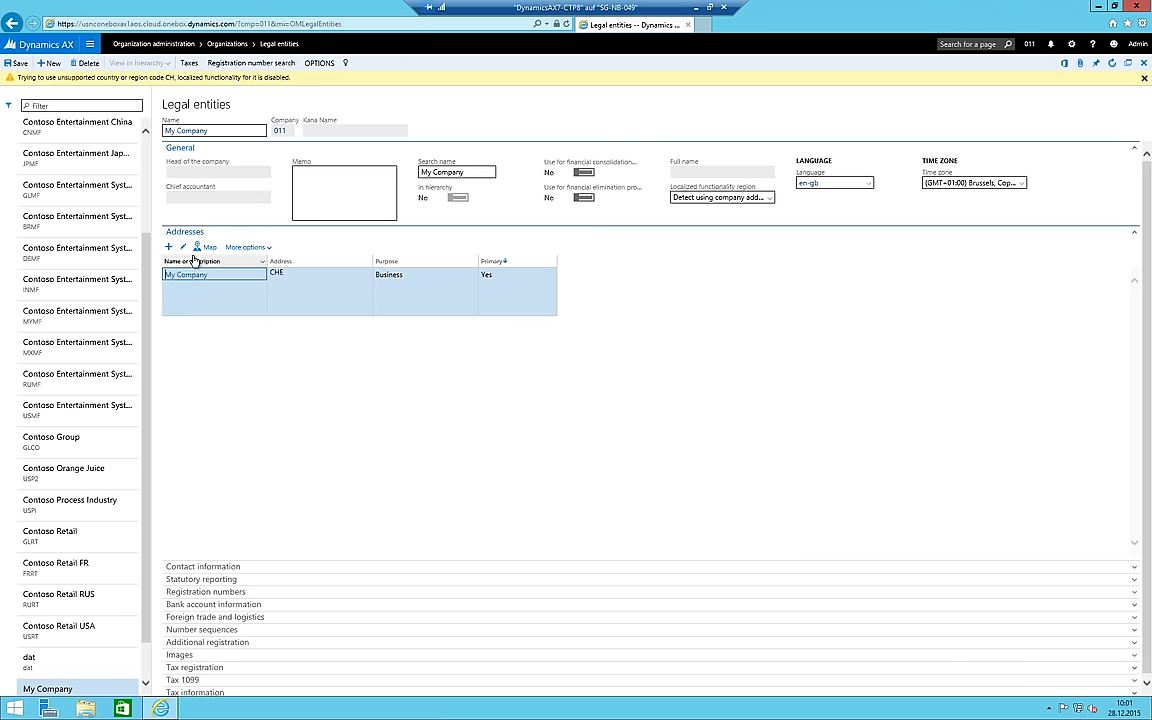
{"action": "left_click", "coordinate": [306, 275]}
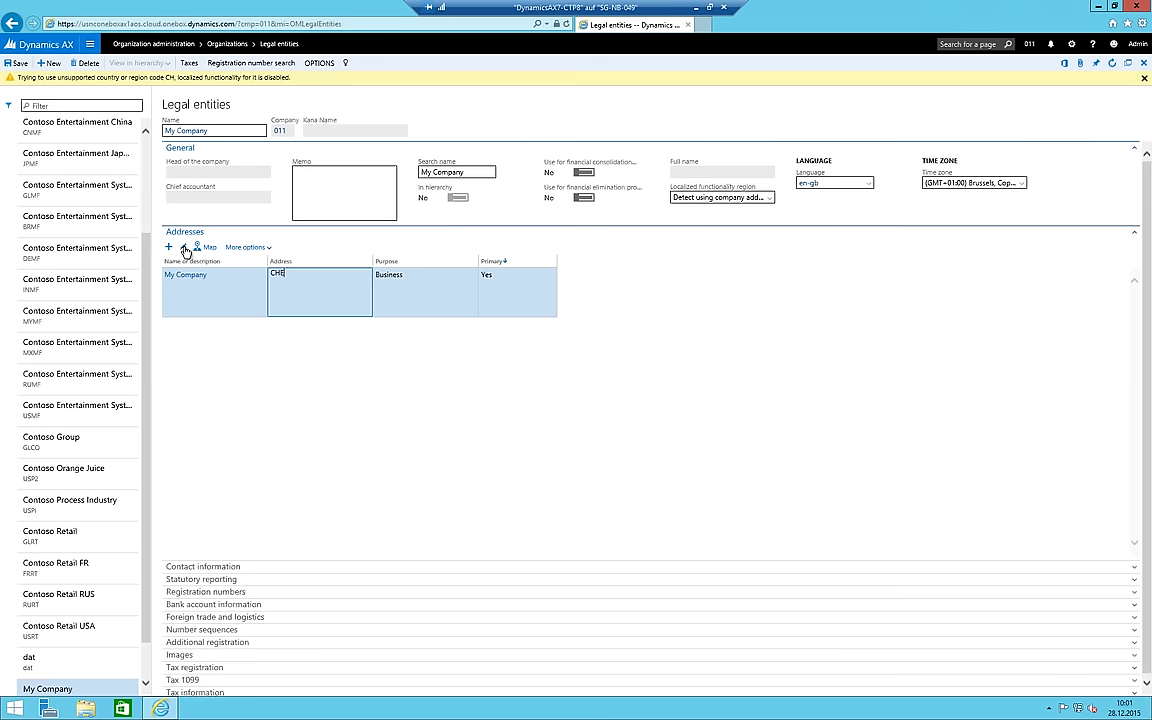
{"action": "left_click", "coordinate": [349, 341]}
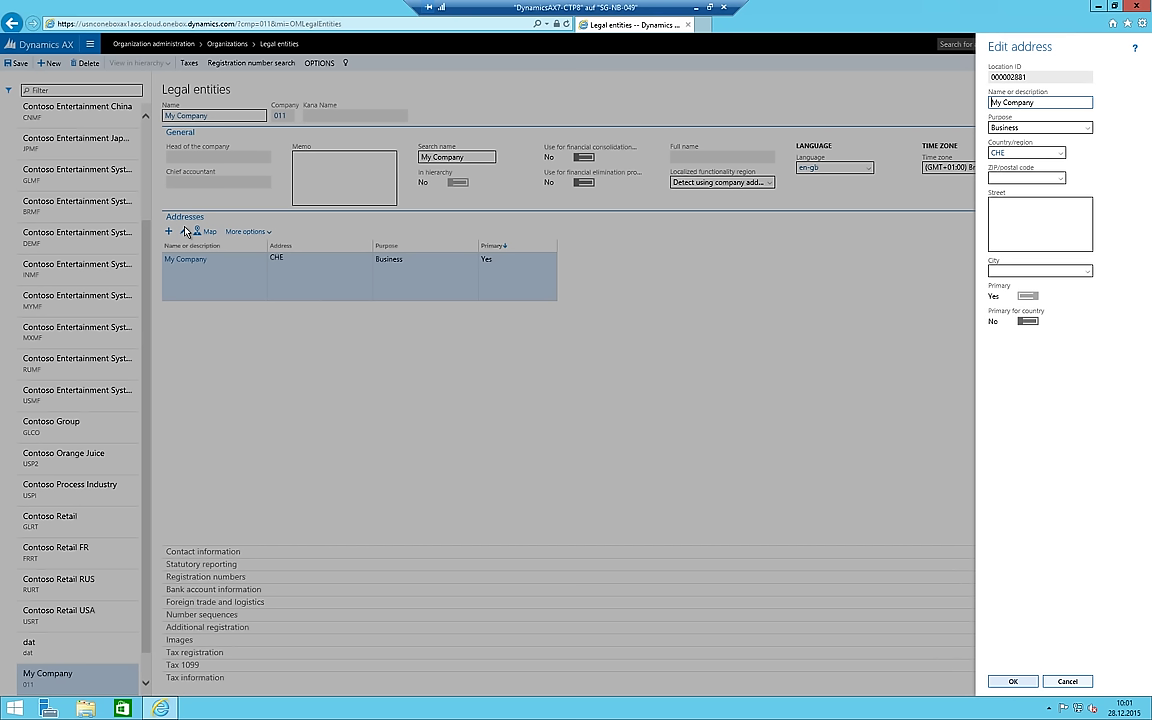
{"action": "left_click", "coordinate": [1020, 178]}
{"action": "type", "text": "8645"}
{"action": "key", "text": "Tab"}
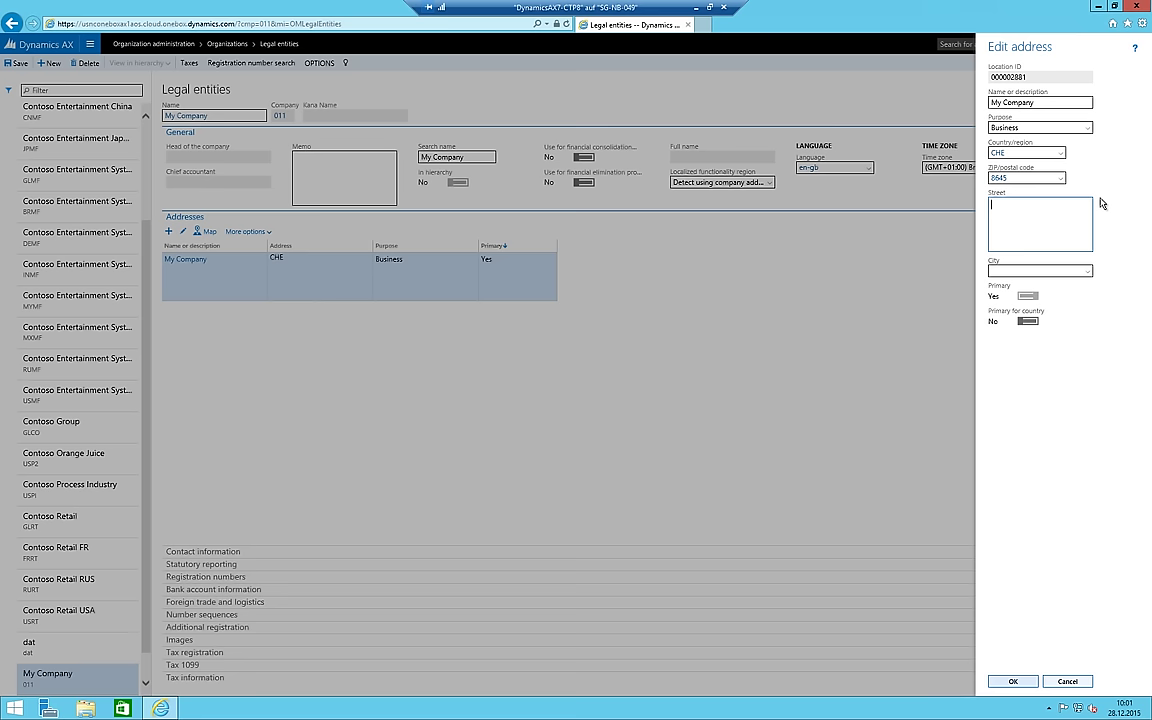
{"action": "type", "text": "MyStreet 5"}
{"action": "left_click", "coordinate": [1018, 270]}
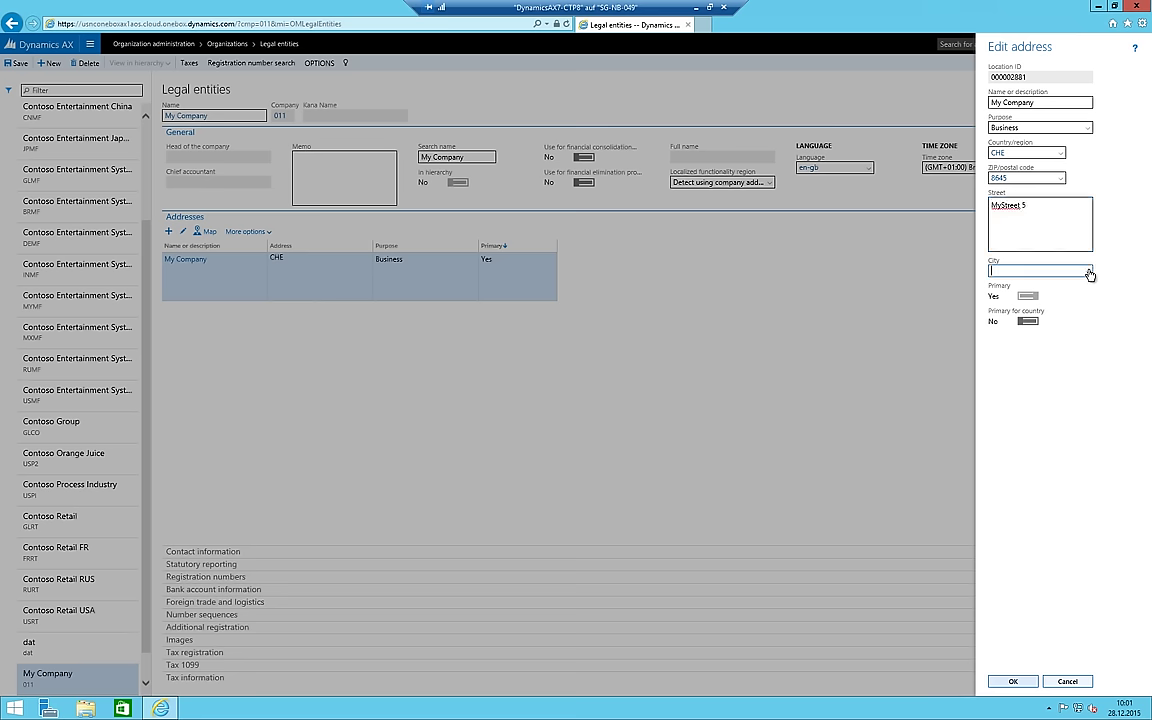
{"action": "left_click", "coordinate": [1010, 270]}
{"action": "type", "text": "Jona"}
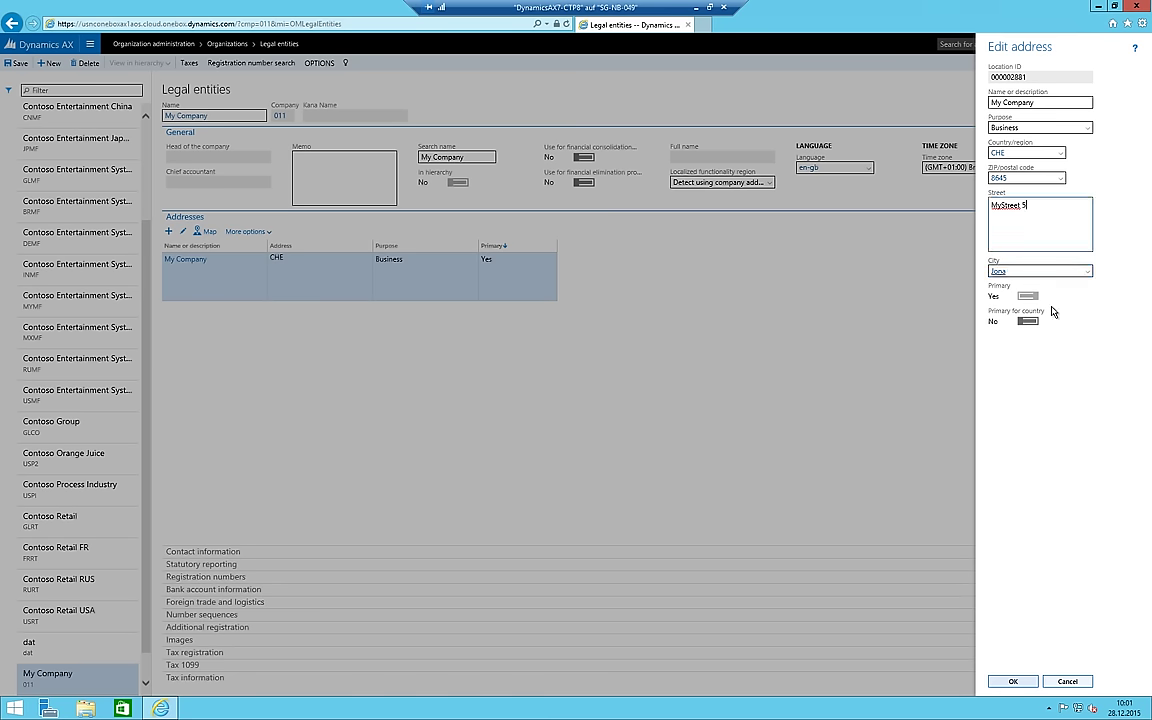
{"action": "left_click", "coordinate": [1015, 681]}
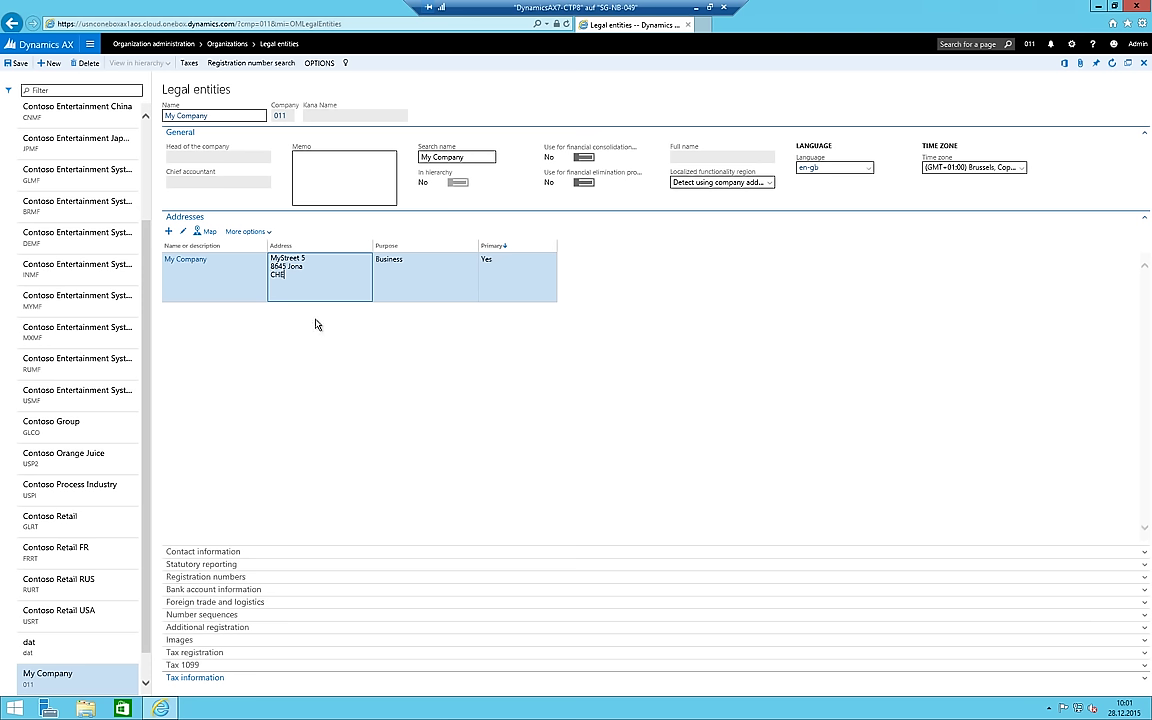
Expand and examine My Company's remaining detail sections, from contact information and statutory reporting through bank accounts, number sequences, images and Tax 1099
{"action": "left_click", "coordinate": [186, 553]}
{"action": "scroll", "coordinate": [255, 520], "scroll_direction": "down", "scroll_amount": 2}
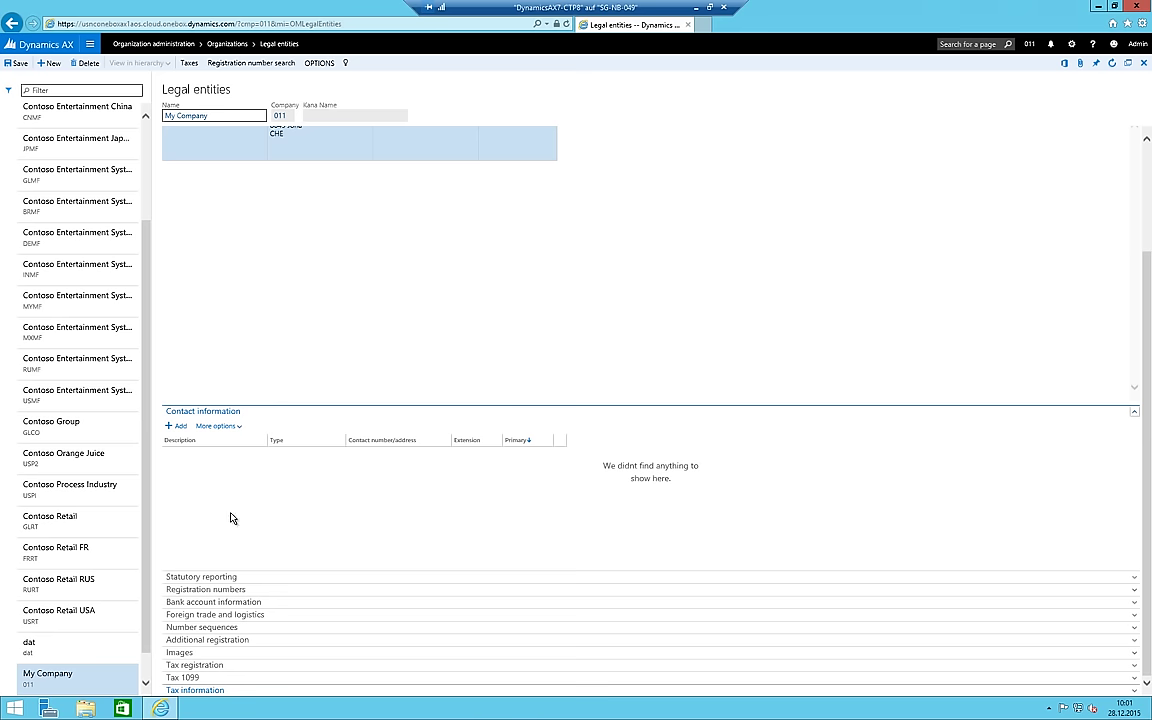
{"action": "left_click", "coordinate": [211, 571]}
{"action": "left_click", "coordinate": [200, 591]}
{"action": "left_click", "coordinate": [198, 604]}
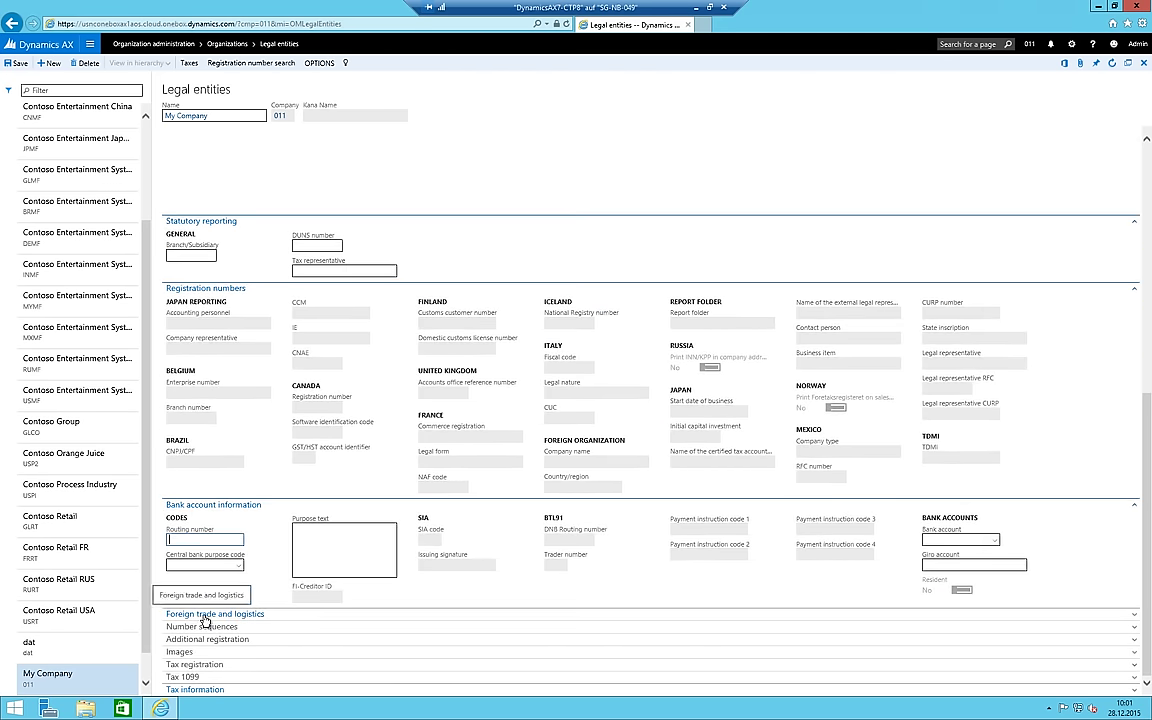
{"action": "left_click", "coordinate": [204, 617]}
{"action": "left_click", "coordinate": [193, 629]}
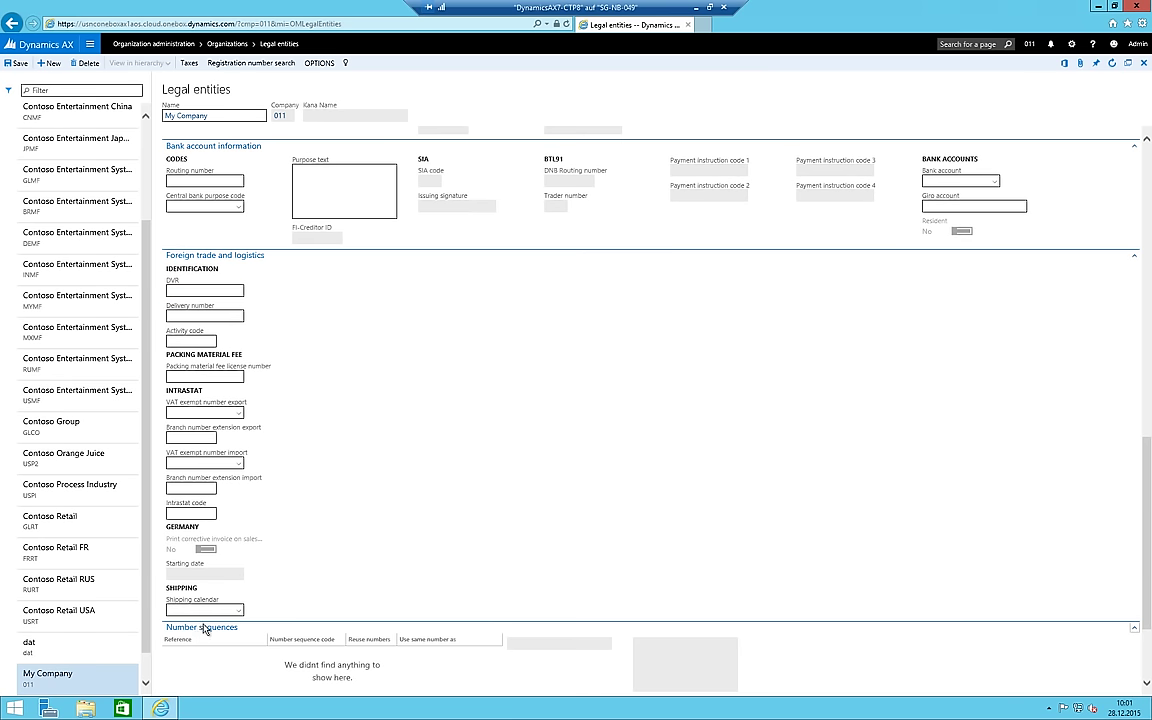
{"action": "left_click", "coordinate": [196, 641]}
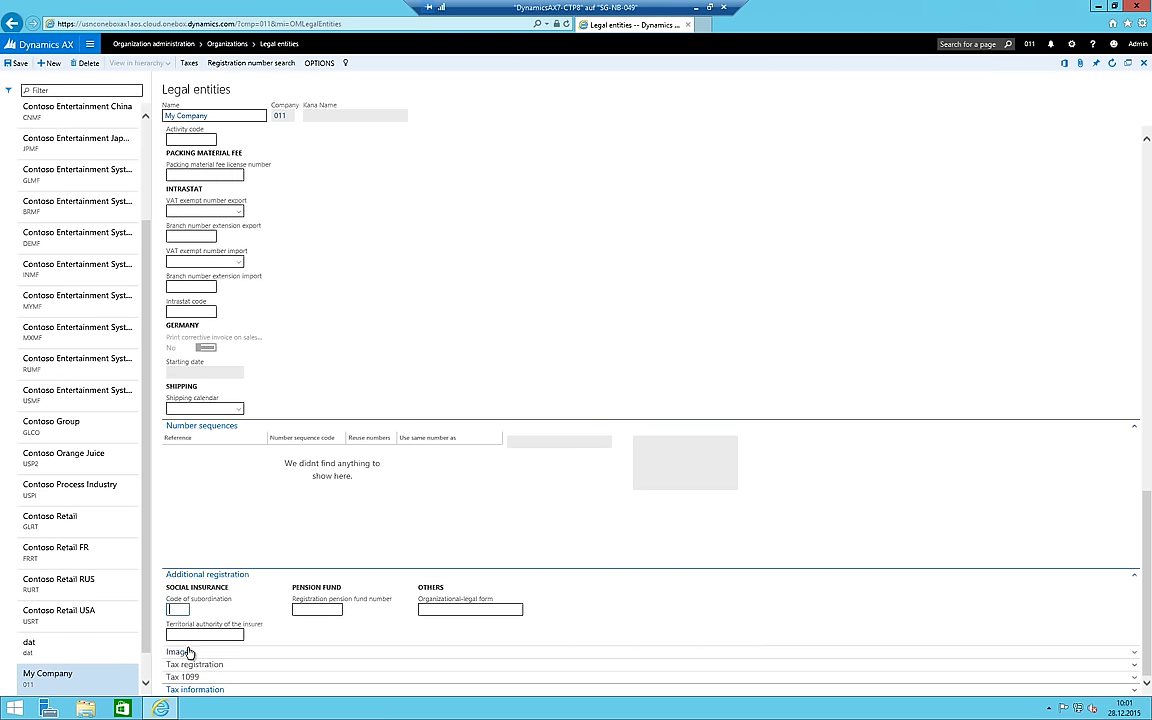
{"action": "left_click", "coordinate": [190, 652]}
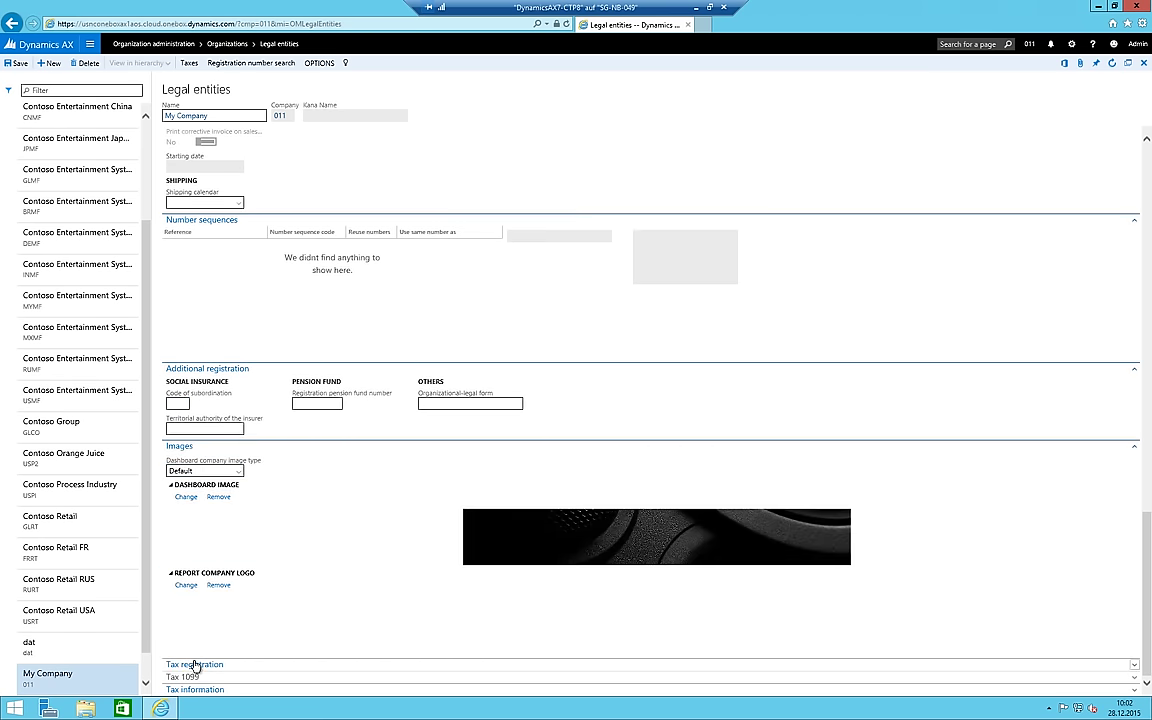
{"action": "left_click", "coordinate": [193, 664]}
{"action": "left_click", "coordinate": [190, 676]}
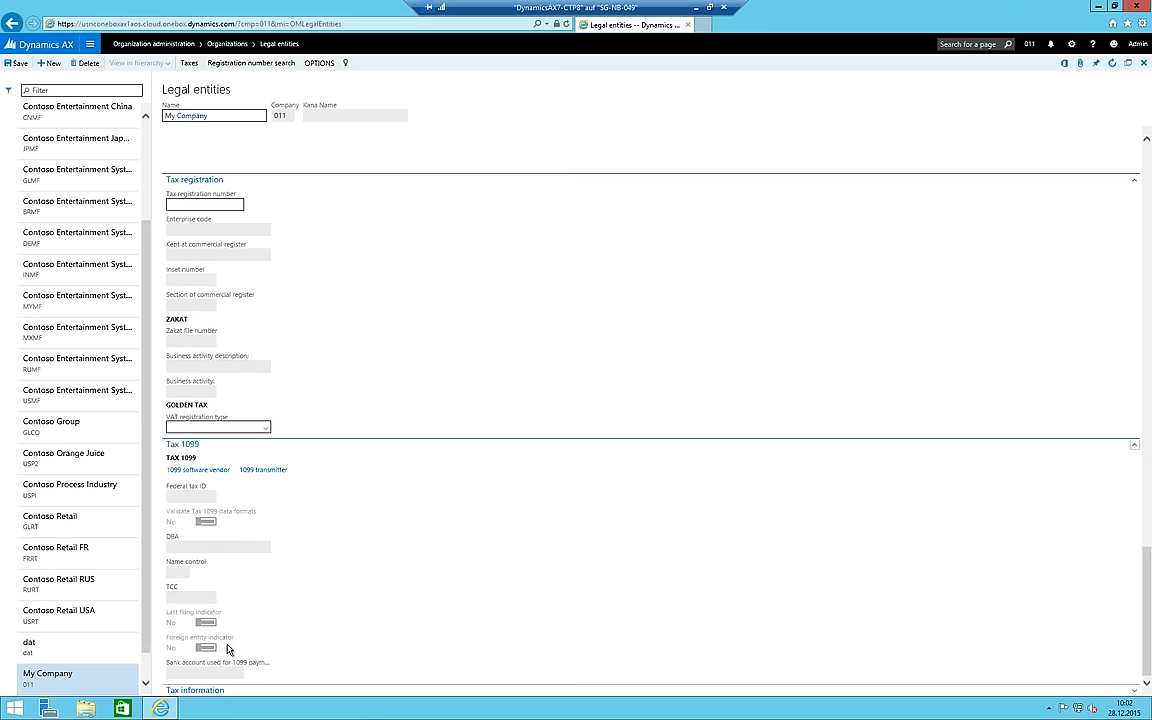
{"action": "scroll", "coordinate": [211, 185], "scroll_direction": "up", "scroll_amount": 15}
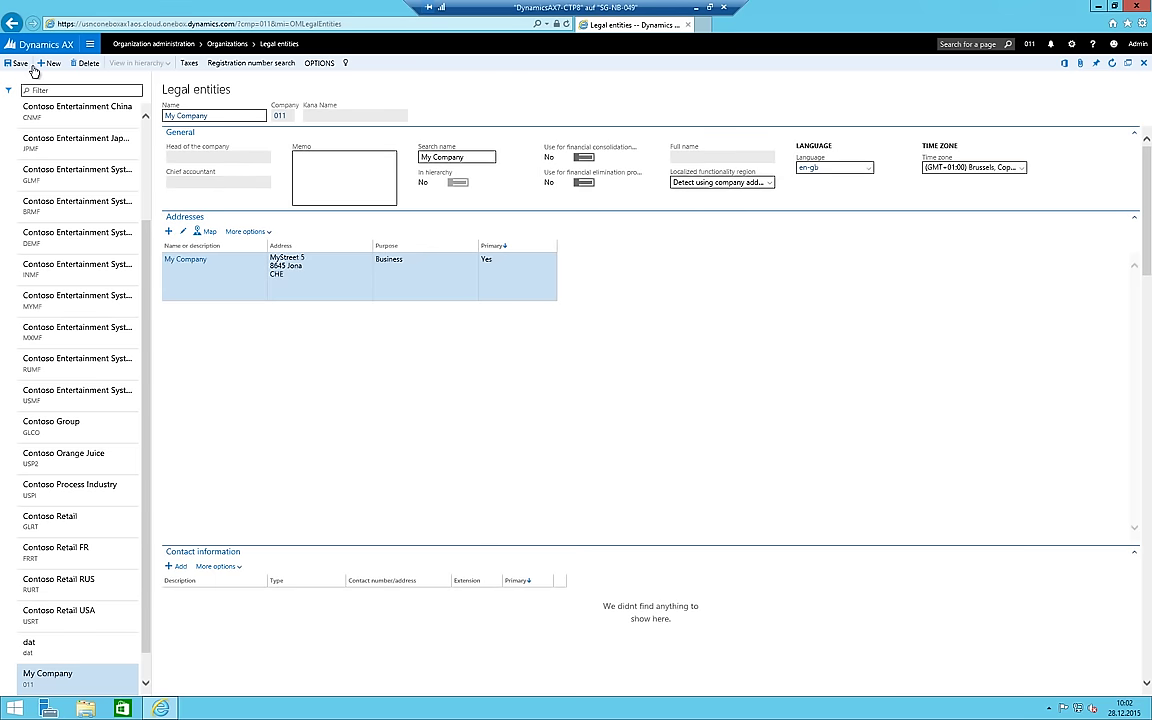
{"action": "scroll", "coordinate": [263, 234], "scroll_direction": "down", "scroll_amount": 10}
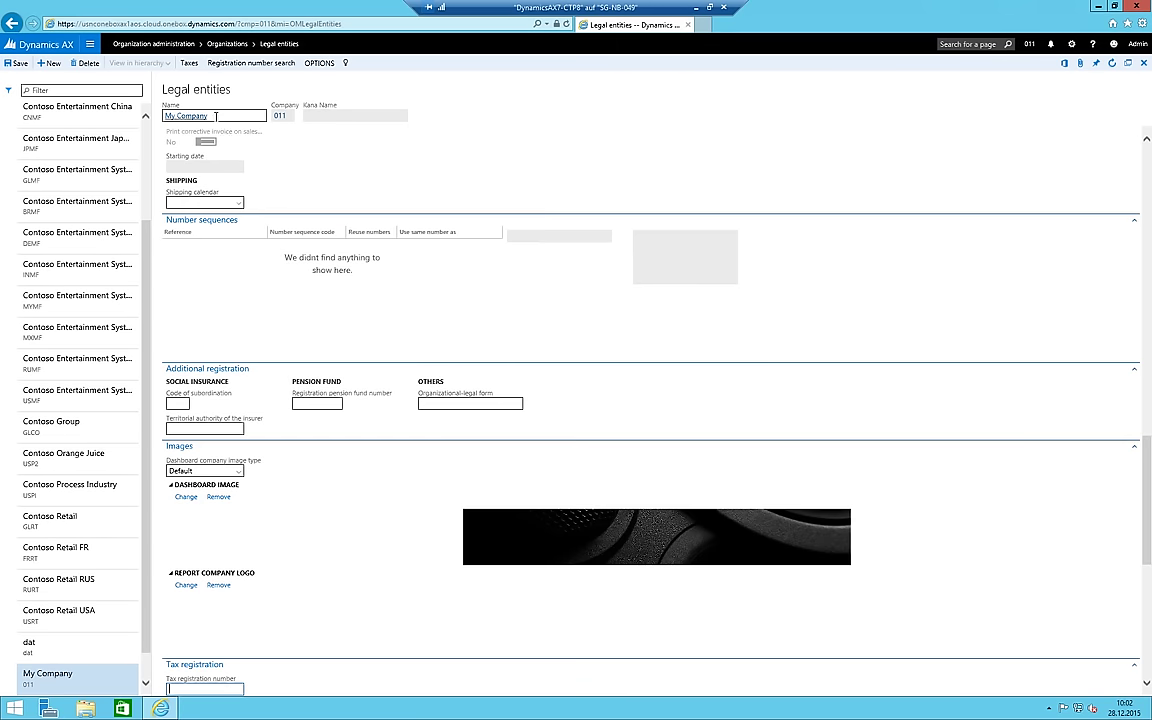
Select 011 My Company as the active company for the session
{"action": "left_click", "coordinate": [200, 116]}
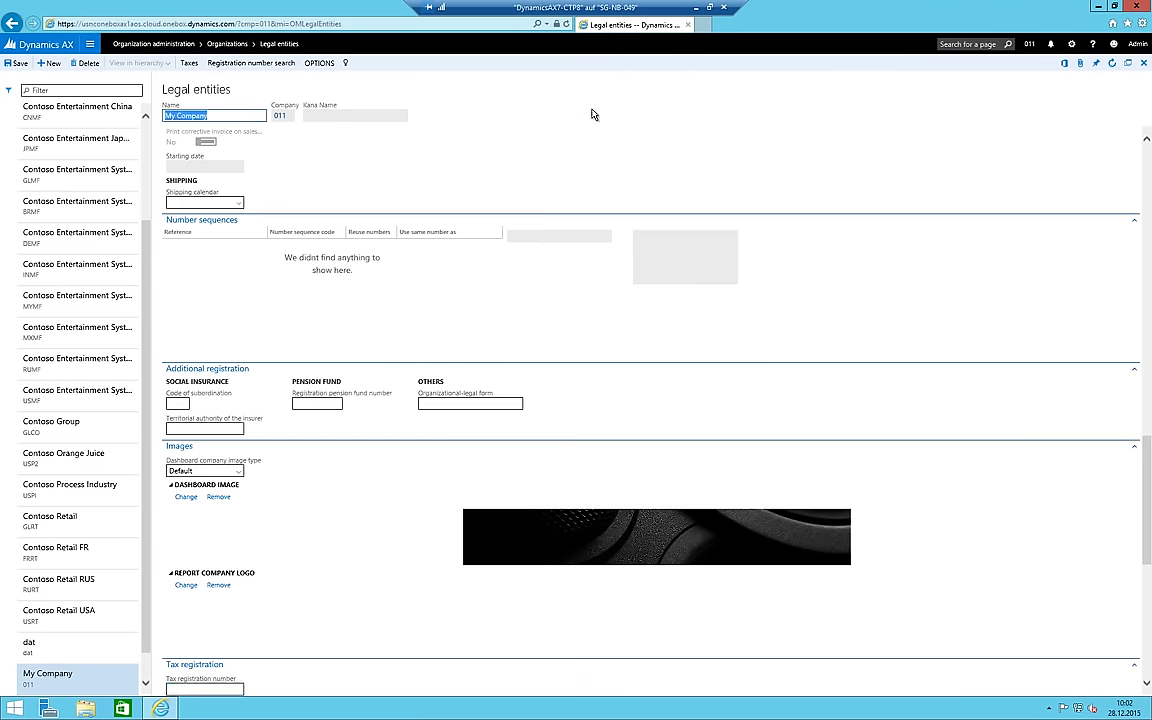
{"action": "left_click", "coordinate": [1028, 46]}
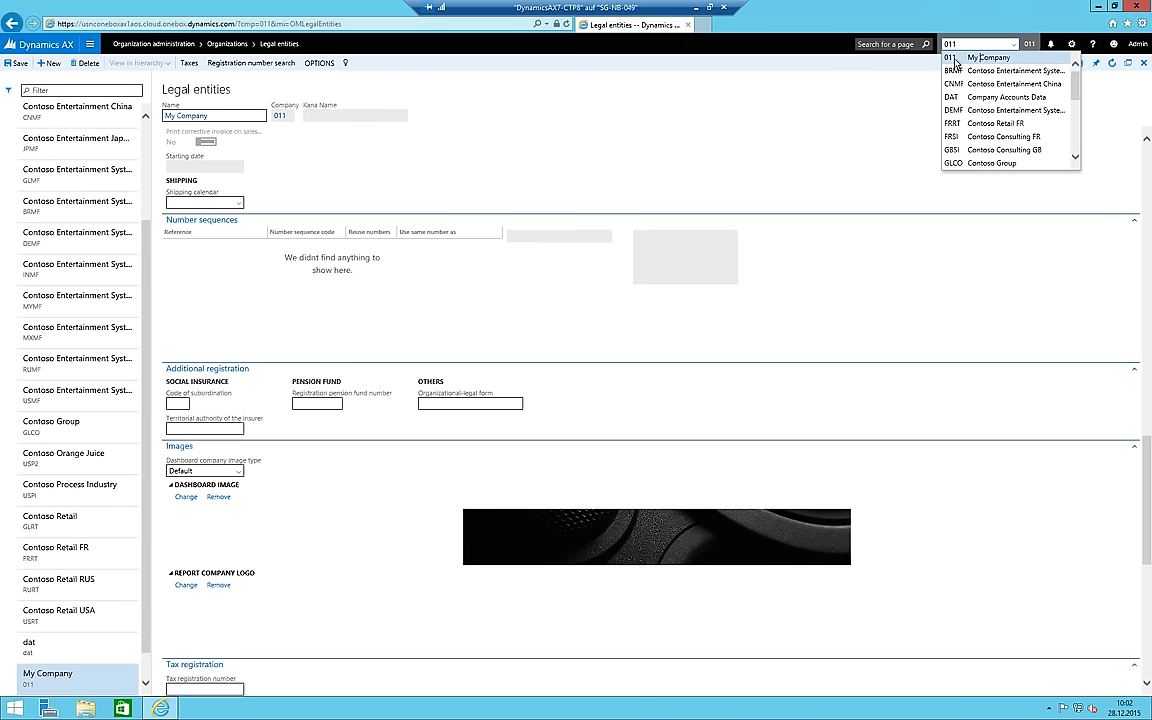
{"action": "left_click", "coordinate": [983, 58]}
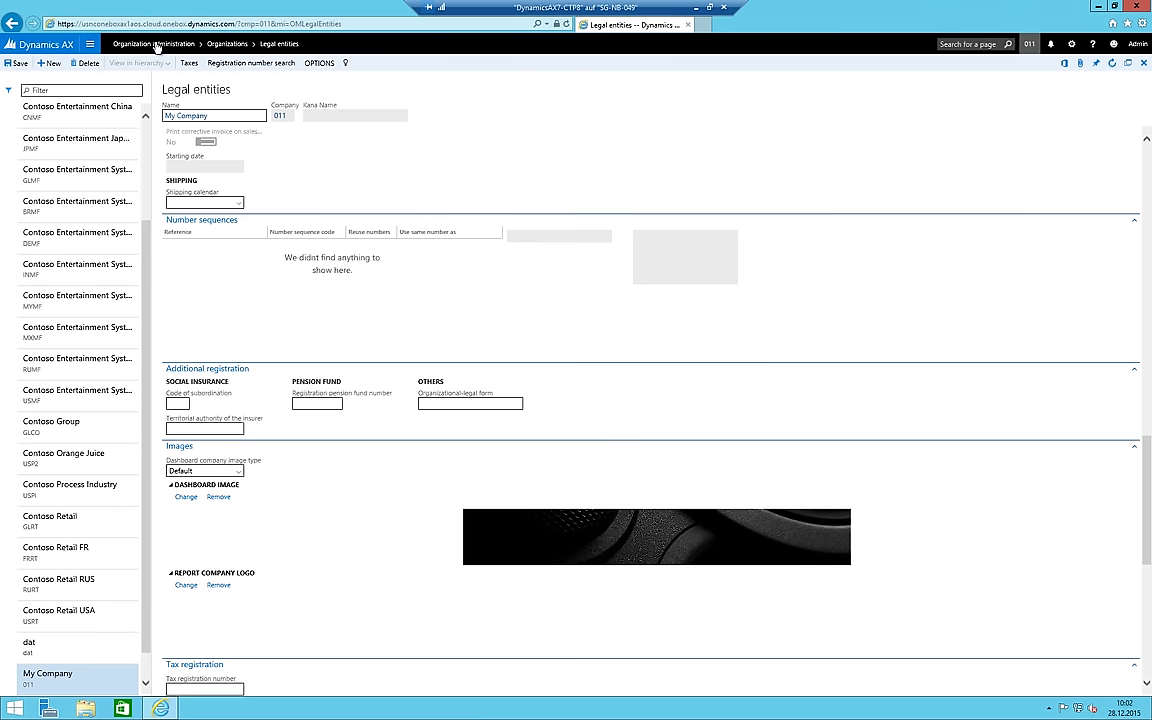
Generate the missing number sequences with the Organization administration setup wizard, accepting all proposed sequences, and recover the unresponsive page
{"action": "left_click", "coordinate": [147, 47]}
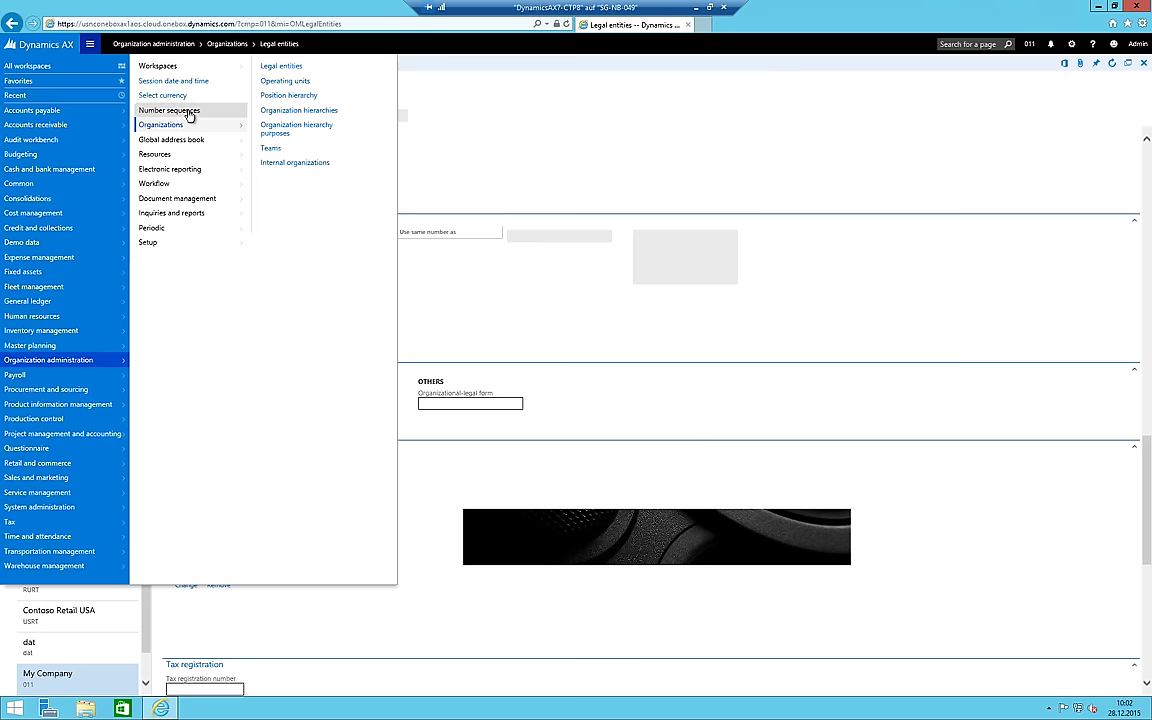
{"action": "mouse_move", "coordinate": [189, 116]}
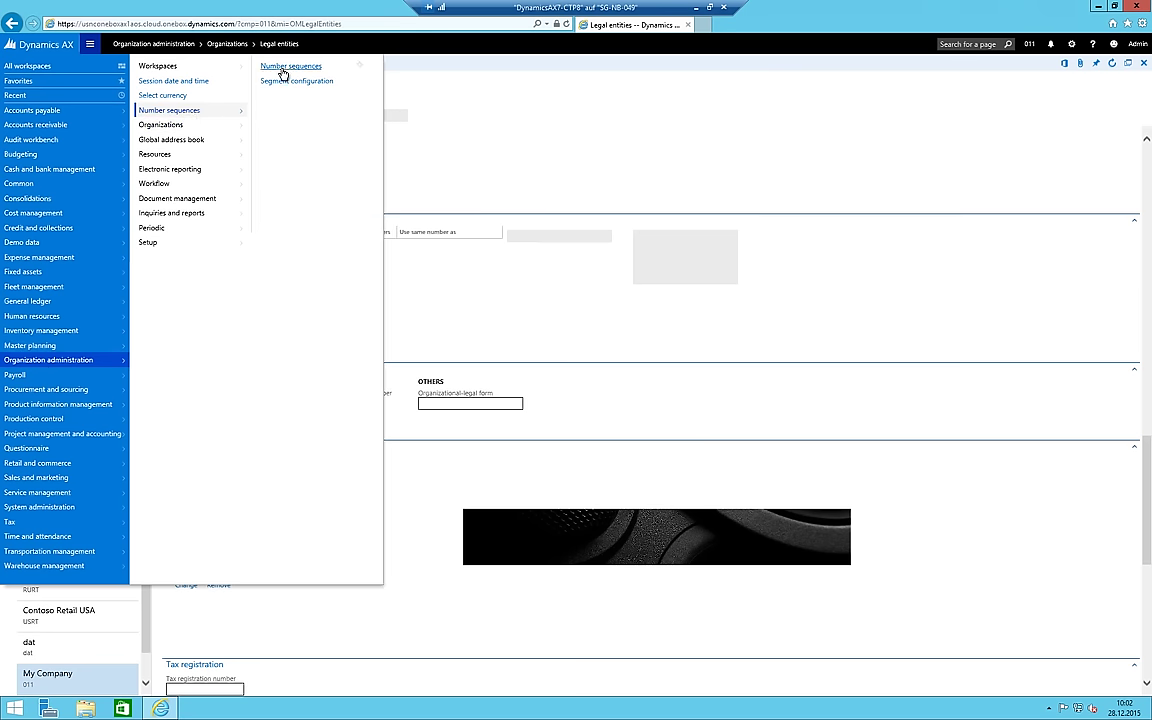
{"action": "left_click", "coordinate": [280, 68]}
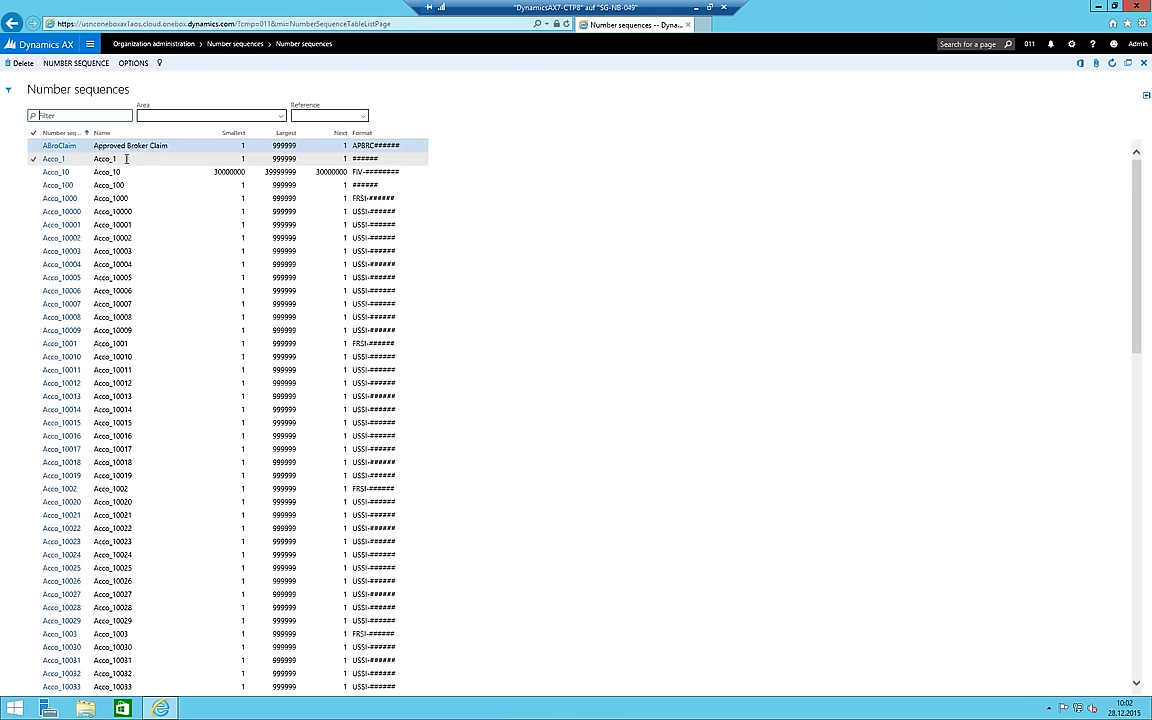
{"action": "left_click", "coordinate": [76, 63]}
{"action": "left_click", "coordinate": [16, 95]}
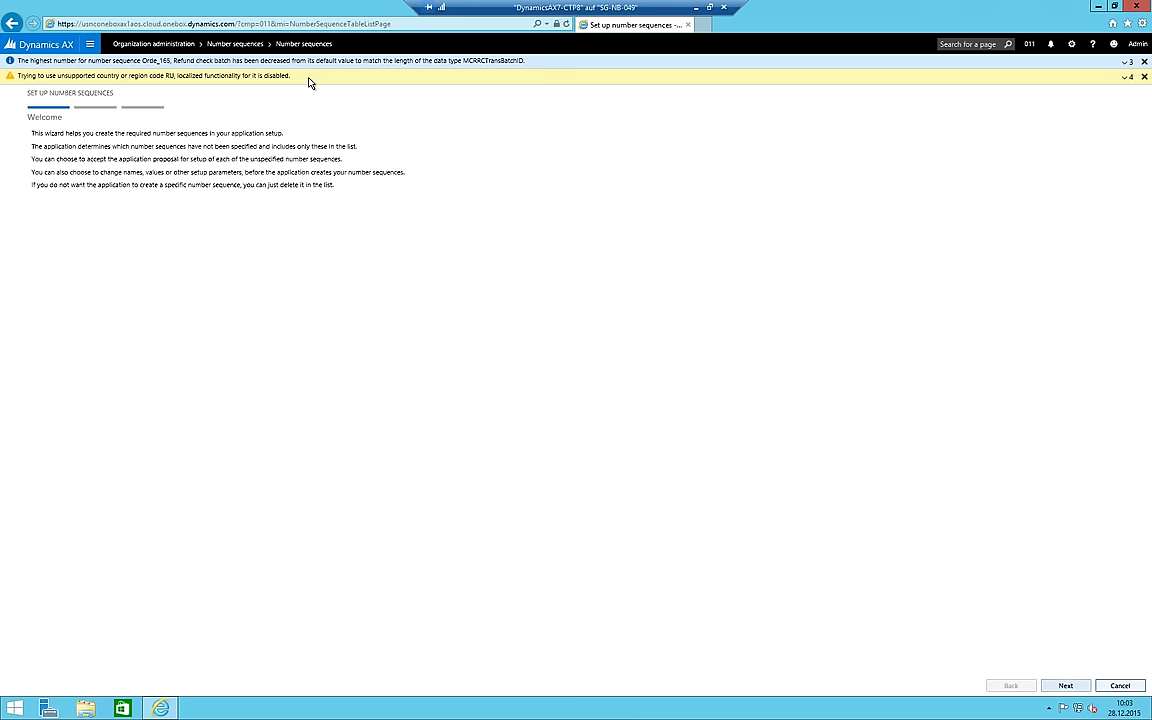
{"action": "left_click", "coordinate": [1078, 686]}
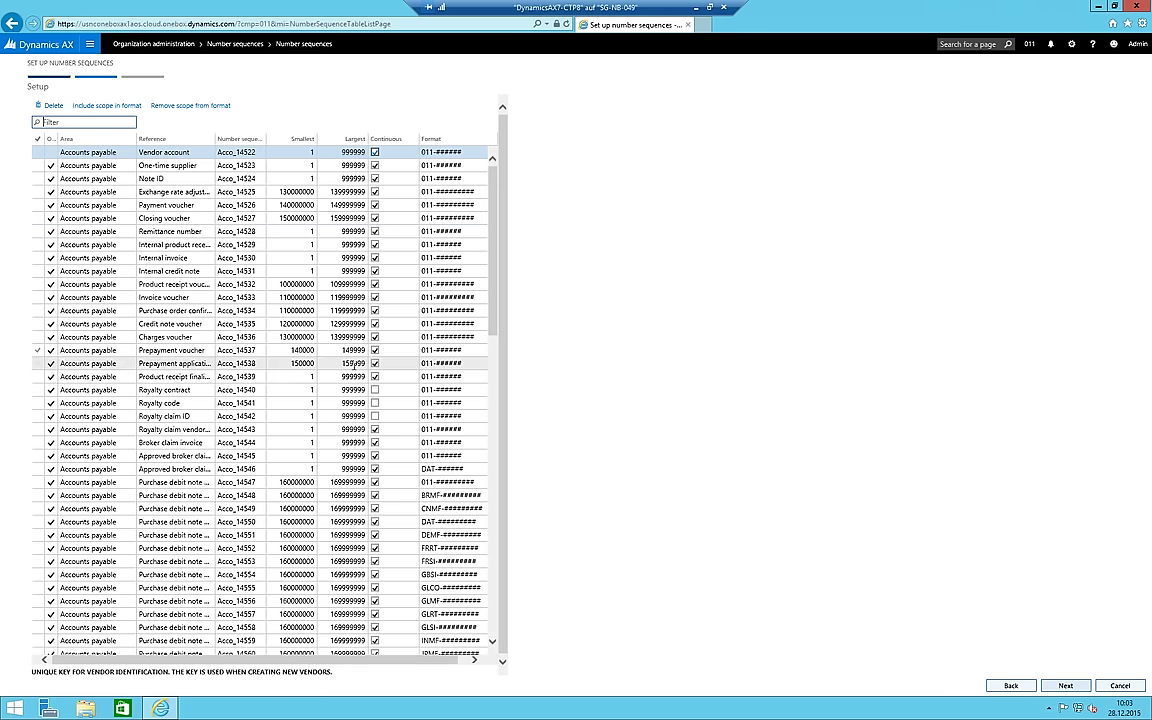
{"action": "left_click", "coordinate": [1062, 685]}
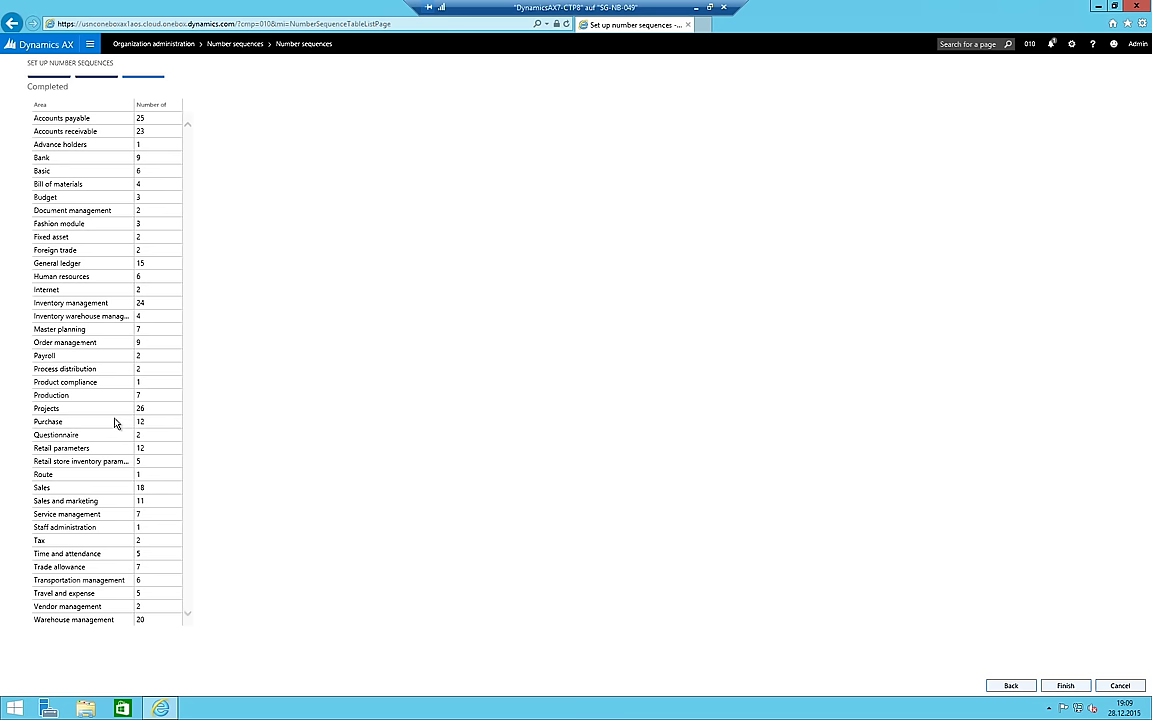
{"action": "left_click", "coordinate": [89, 320]}
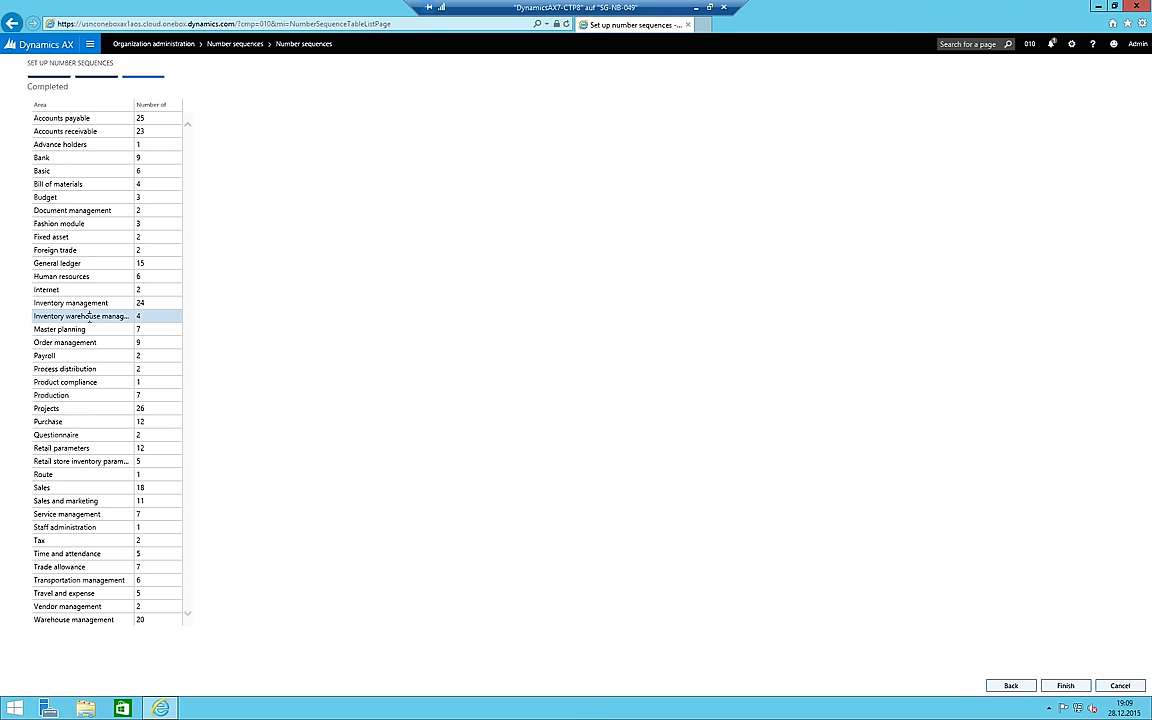
{"action": "left_click", "coordinate": [1064, 685]}
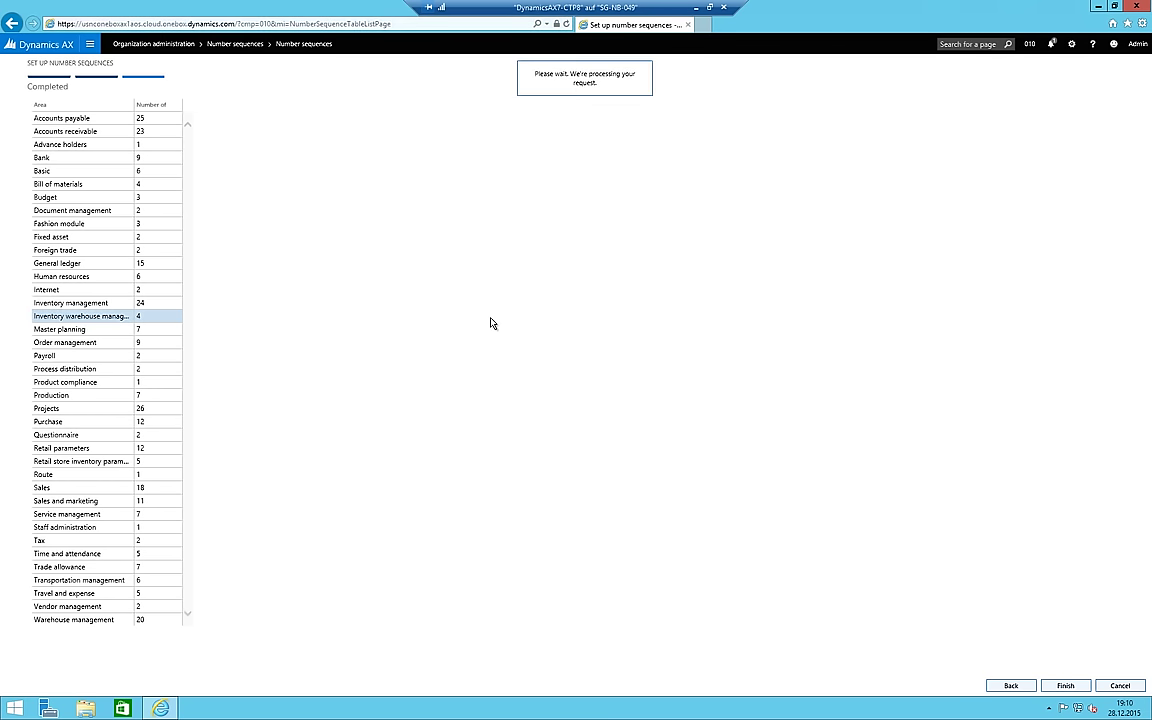
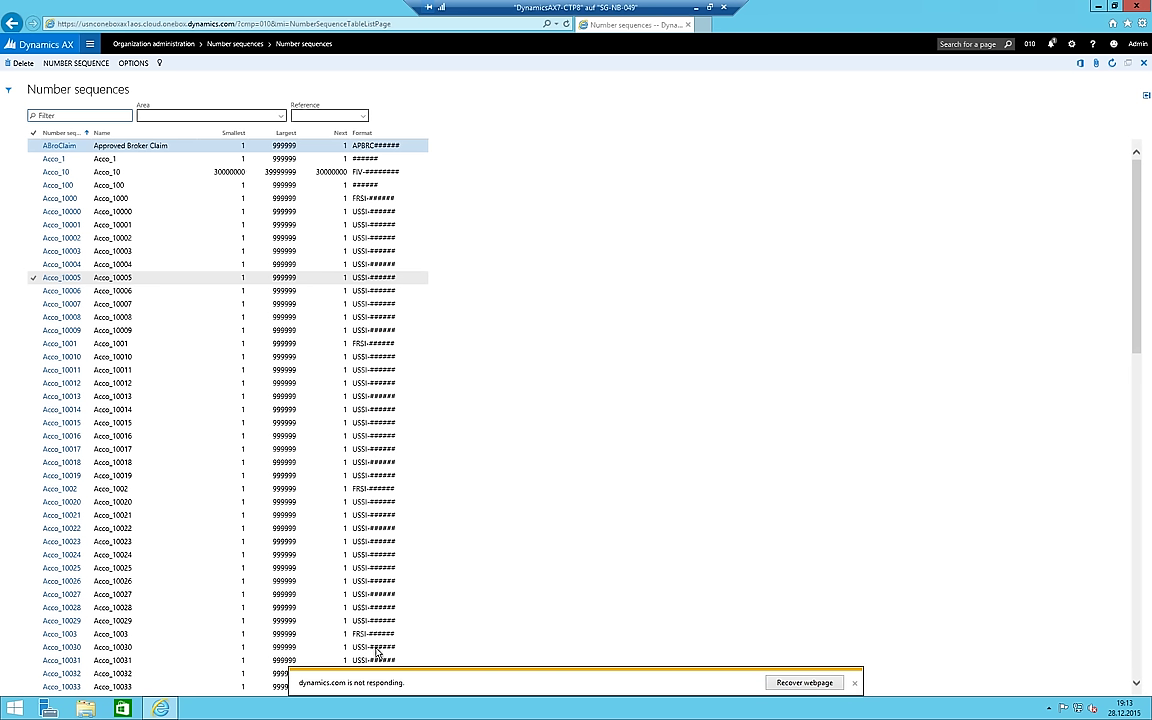
{"action": "left_click", "coordinate": [785, 682]}
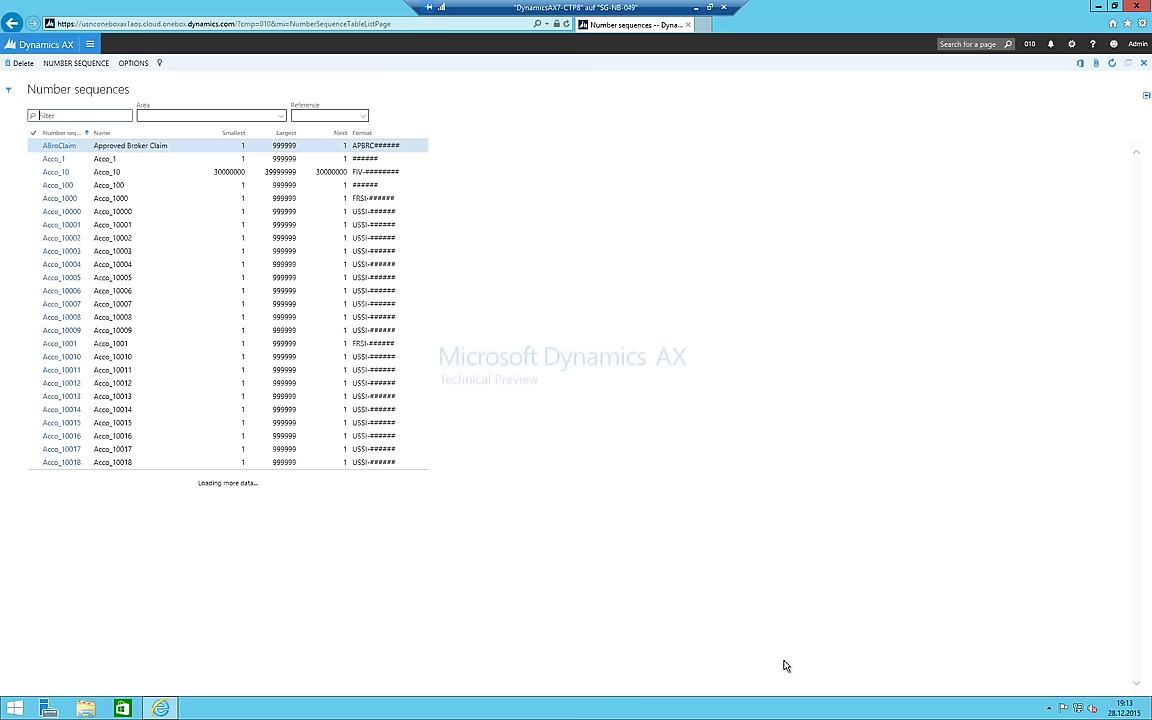
Examine the number sequence codes assigned in the General ledger parameters, including the available codes for the Journal batch number reference
{"action": "left_click", "coordinate": [89, 44]}
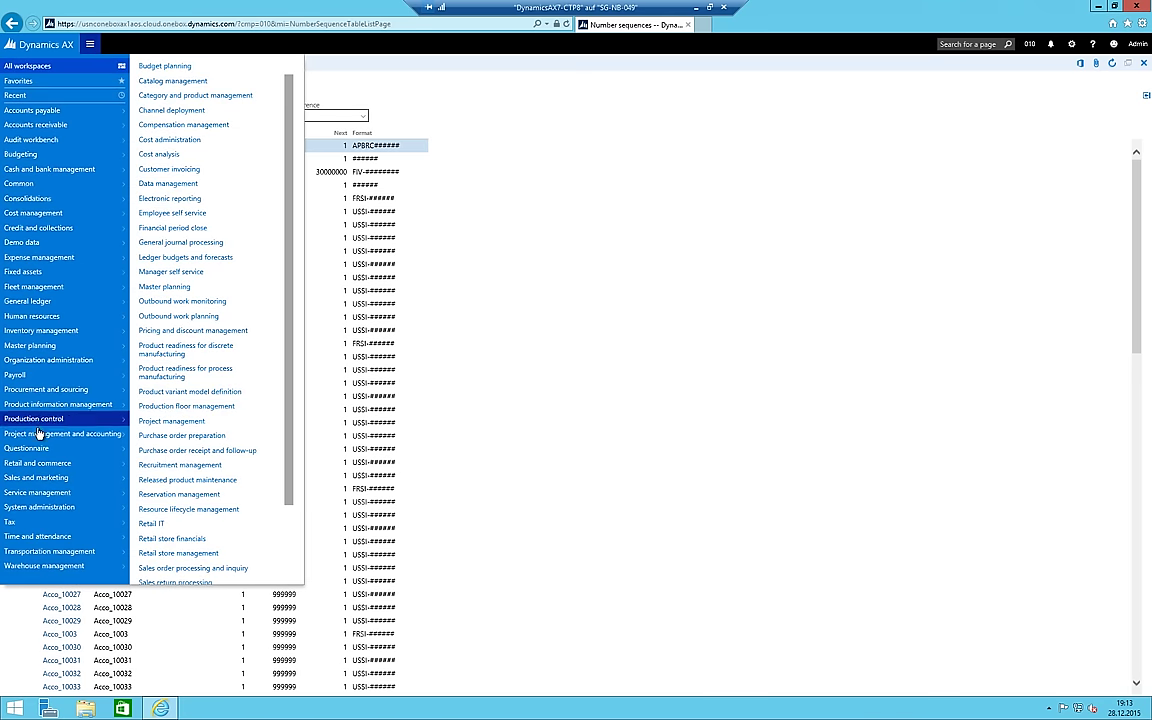
{"action": "left_click", "coordinate": [33, 303]}
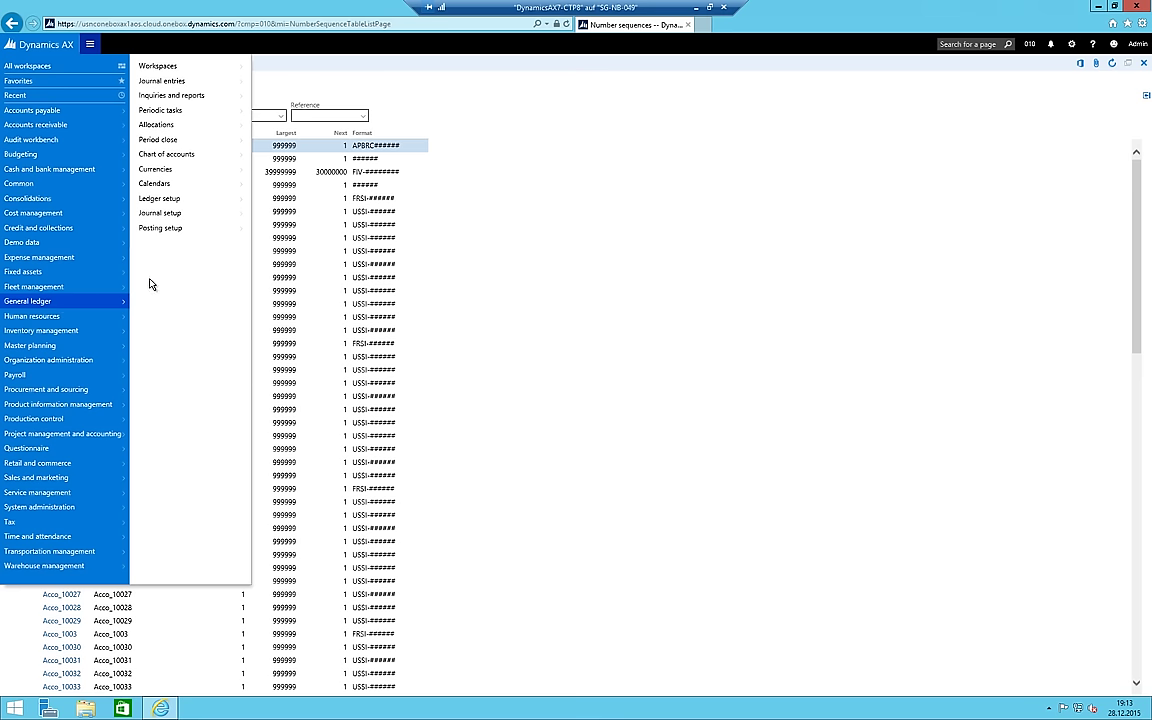
{"action": "left_click", "coordinate": [161, 204]}
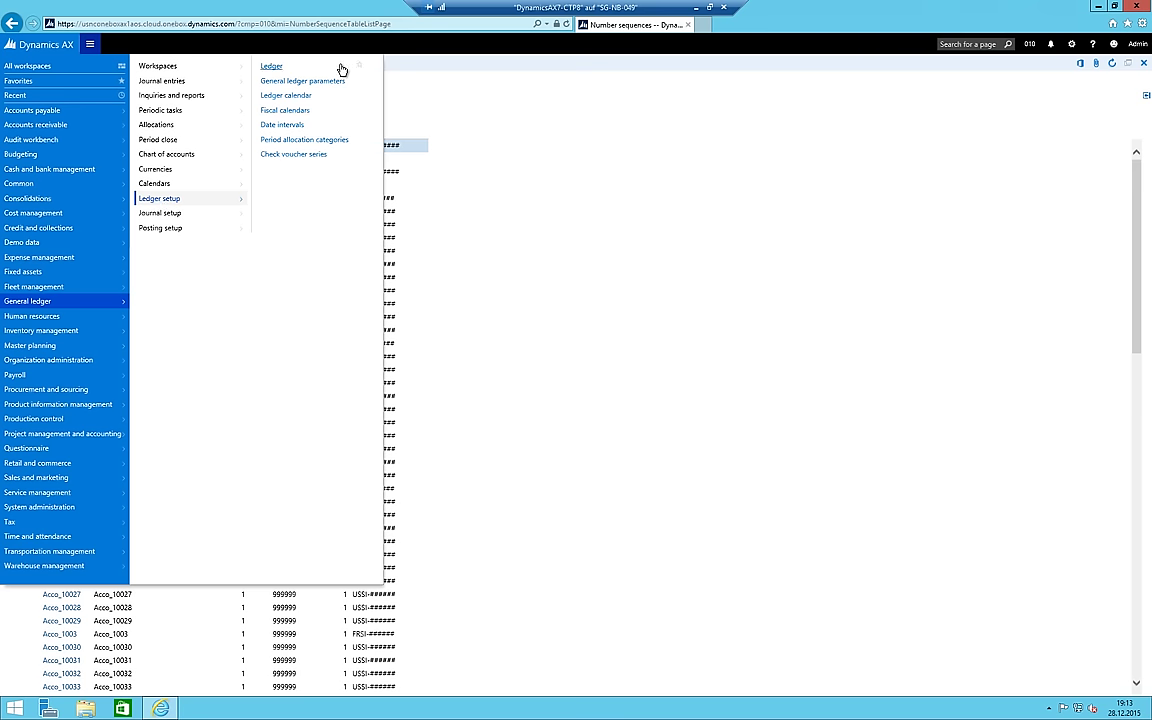
{"action": "left_click", "coordinate": [308, 83]}
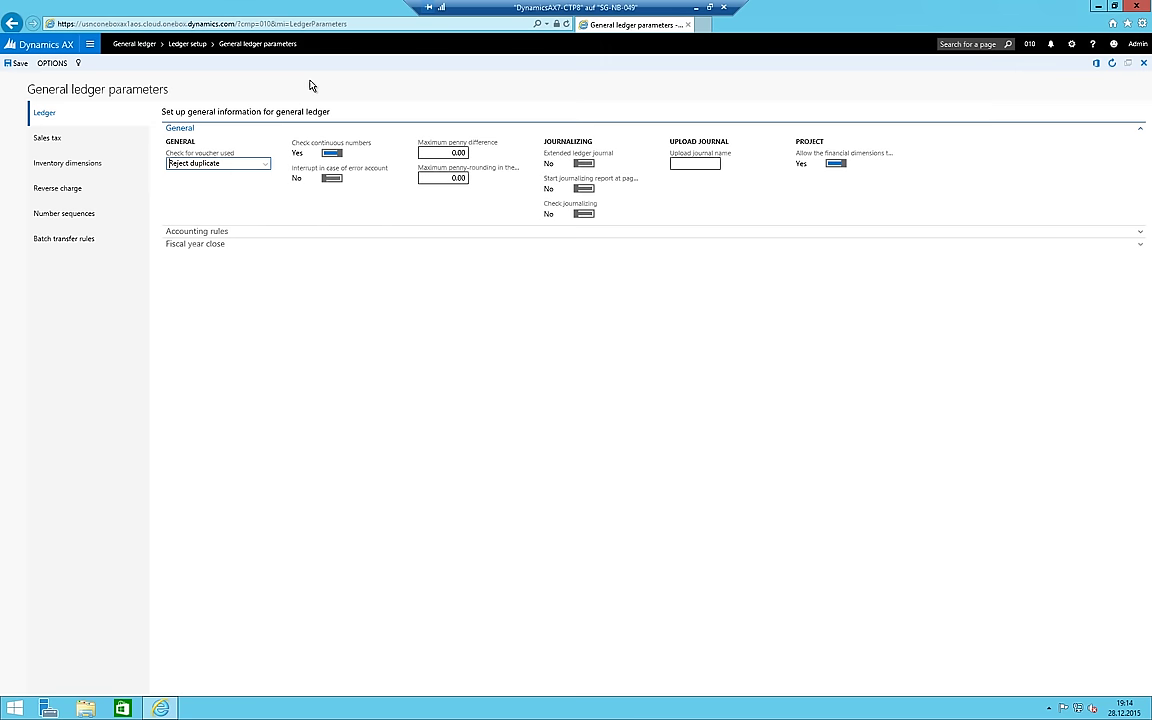
{"action": "left_click", "coordinate": [60, 213]}
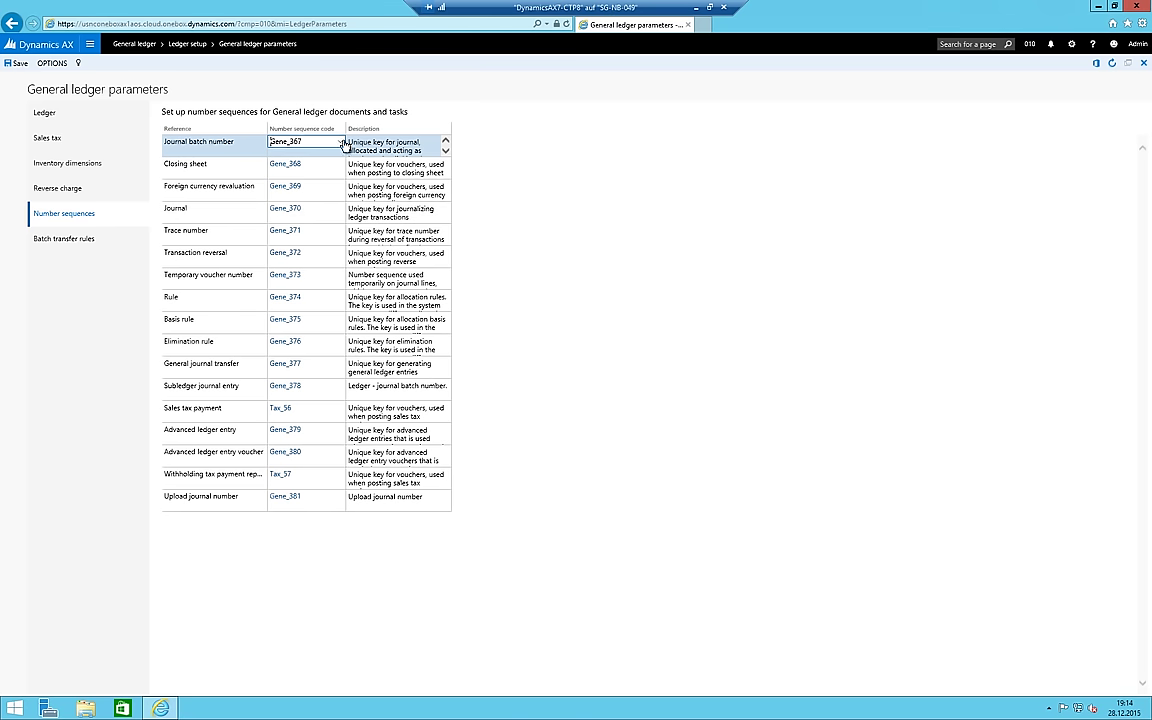
{"action": "left_click", "coordinate": [341, 143]}
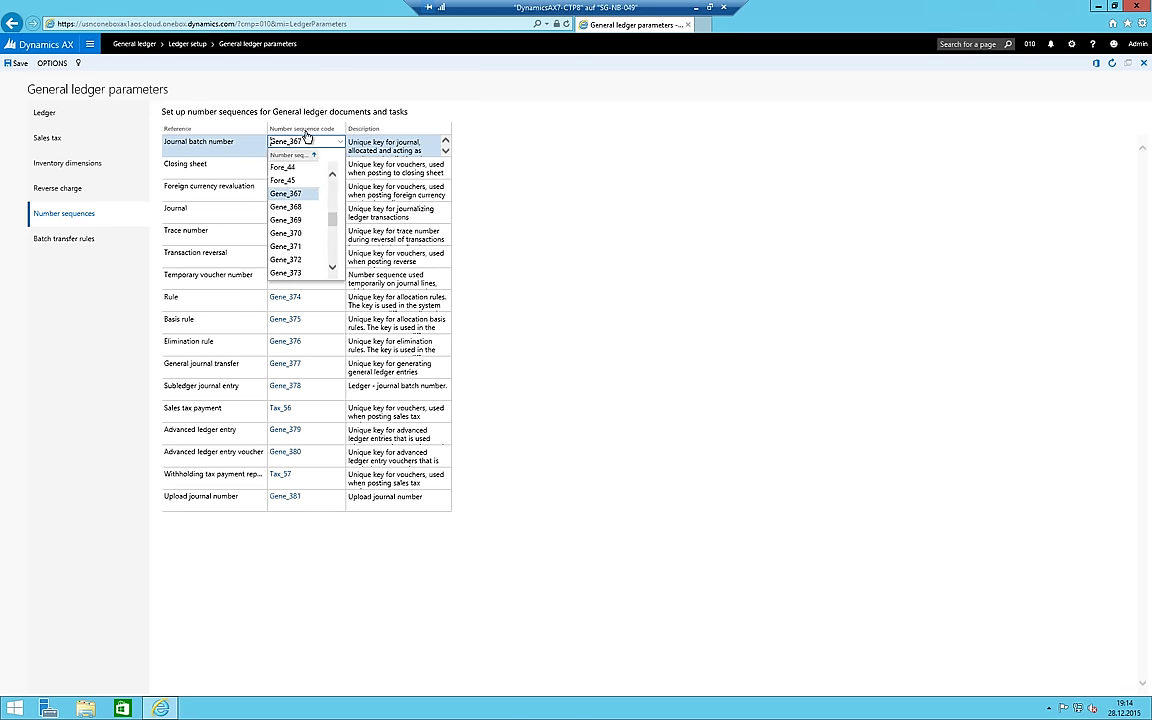
{"action": "left_click", "coordinate": [374, 142]}
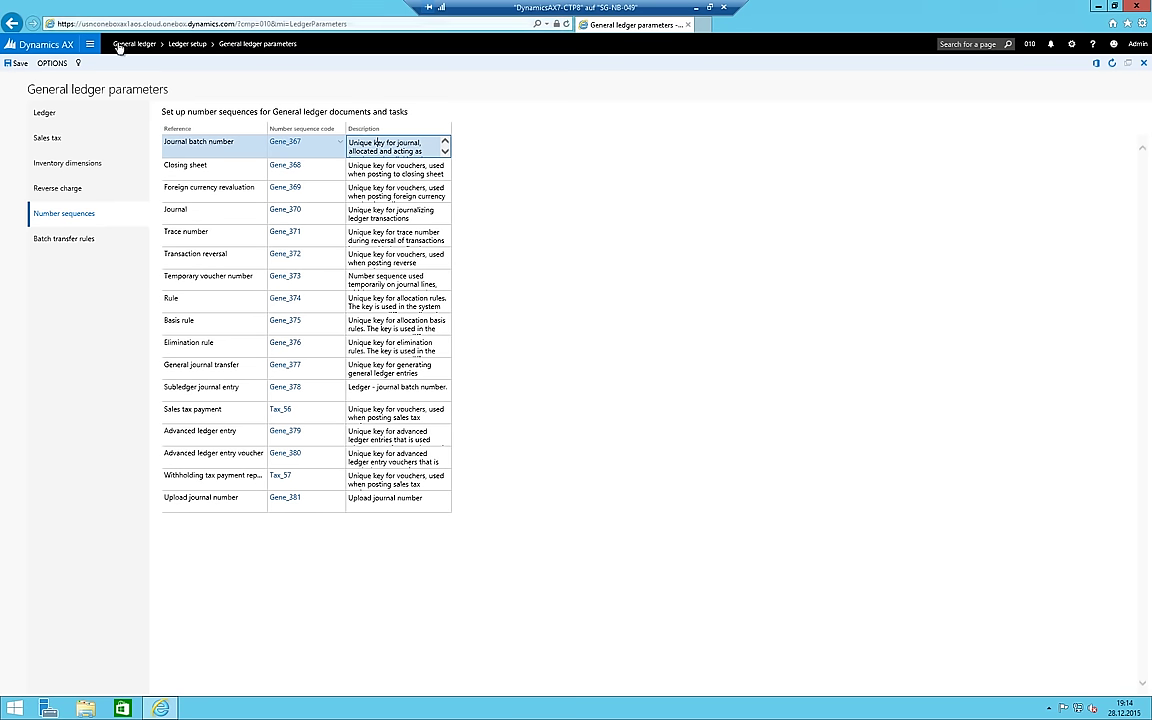
{"action": "left_click", "coordinate": [90, 45]}
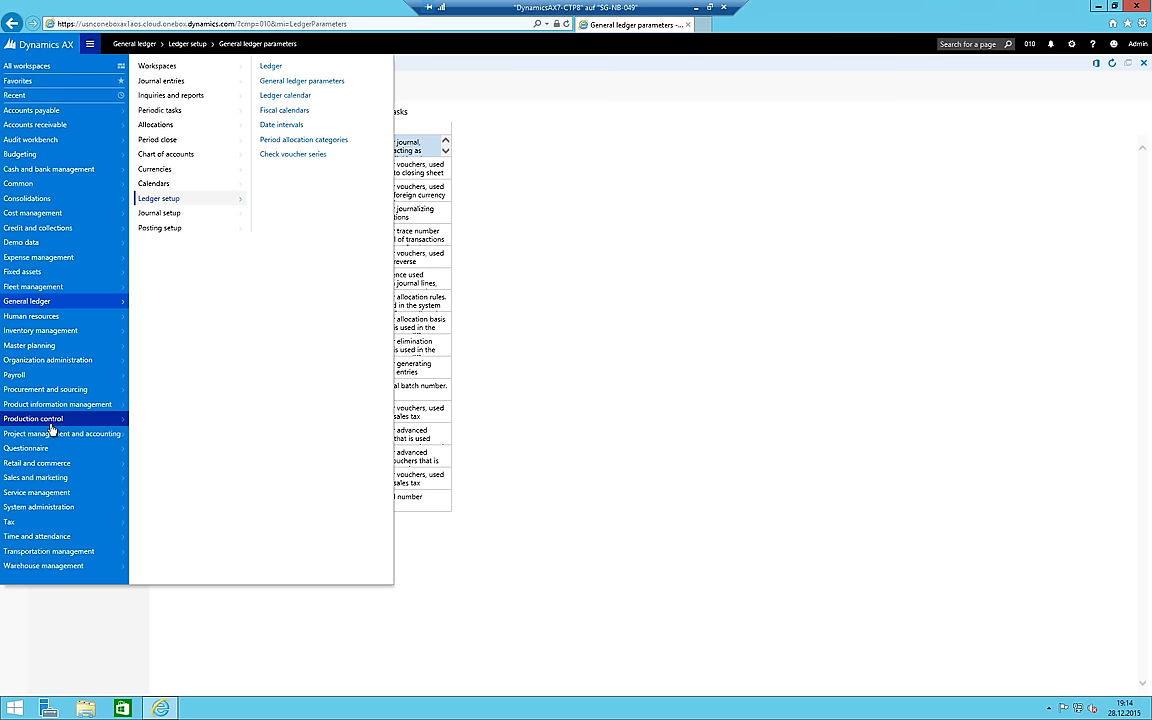
{"action": "left_click", "coordinate": [66, 362]}
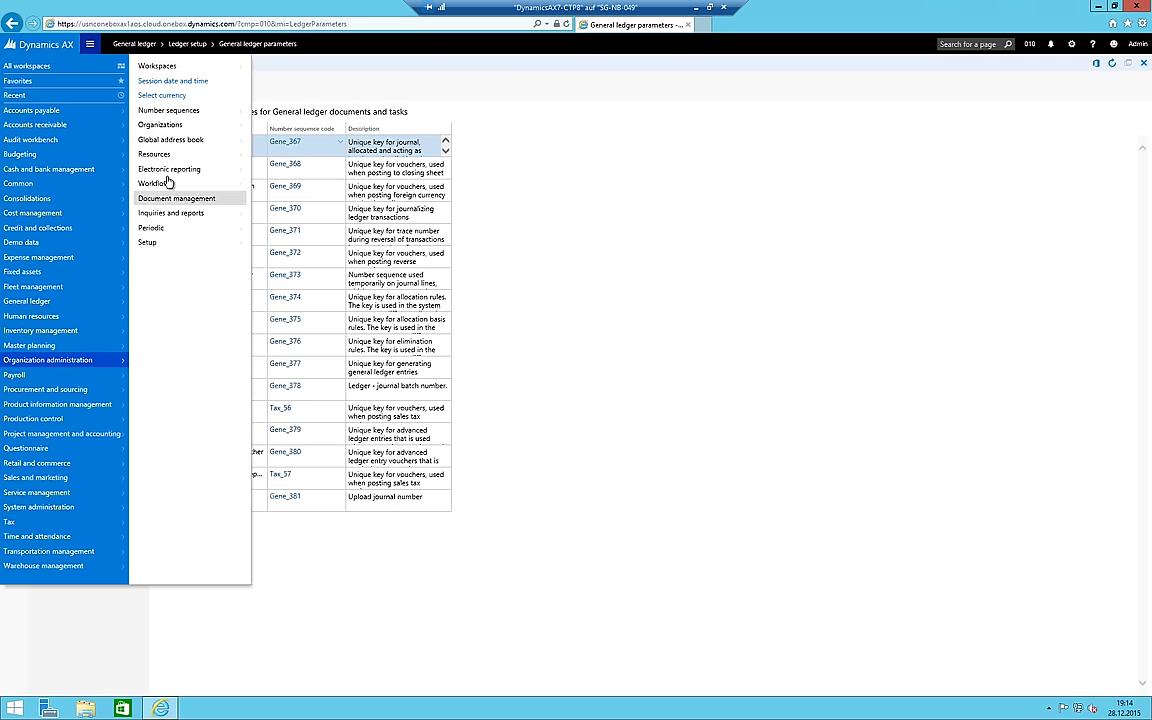
{"action": "left_click", "coordinate": [166, 68]}
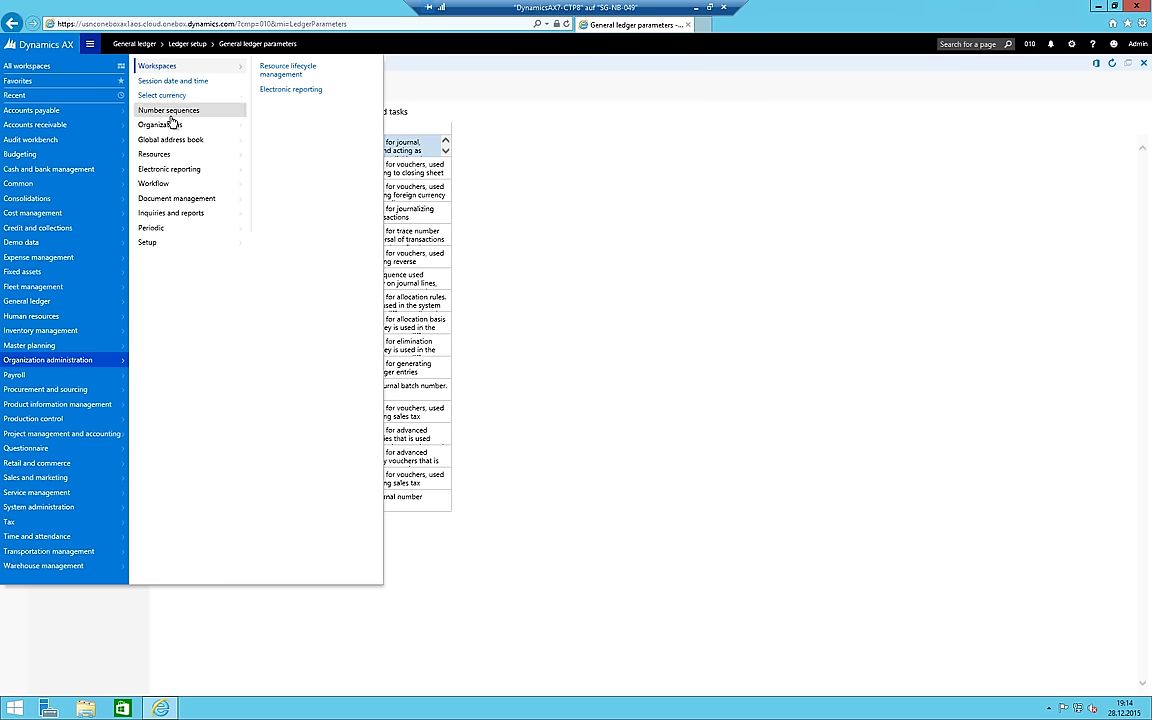
{"action": "left_click", "coordinate": [152, 243]}
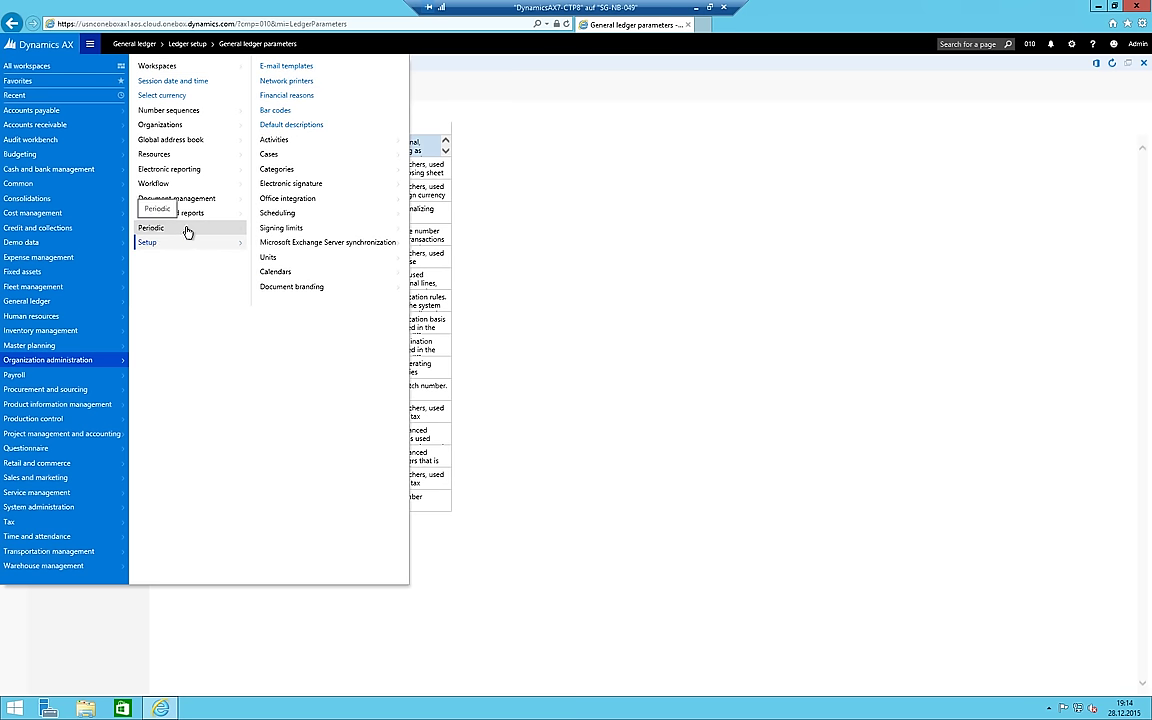
{"action": "left_click", "coordinate": [185, 229]}
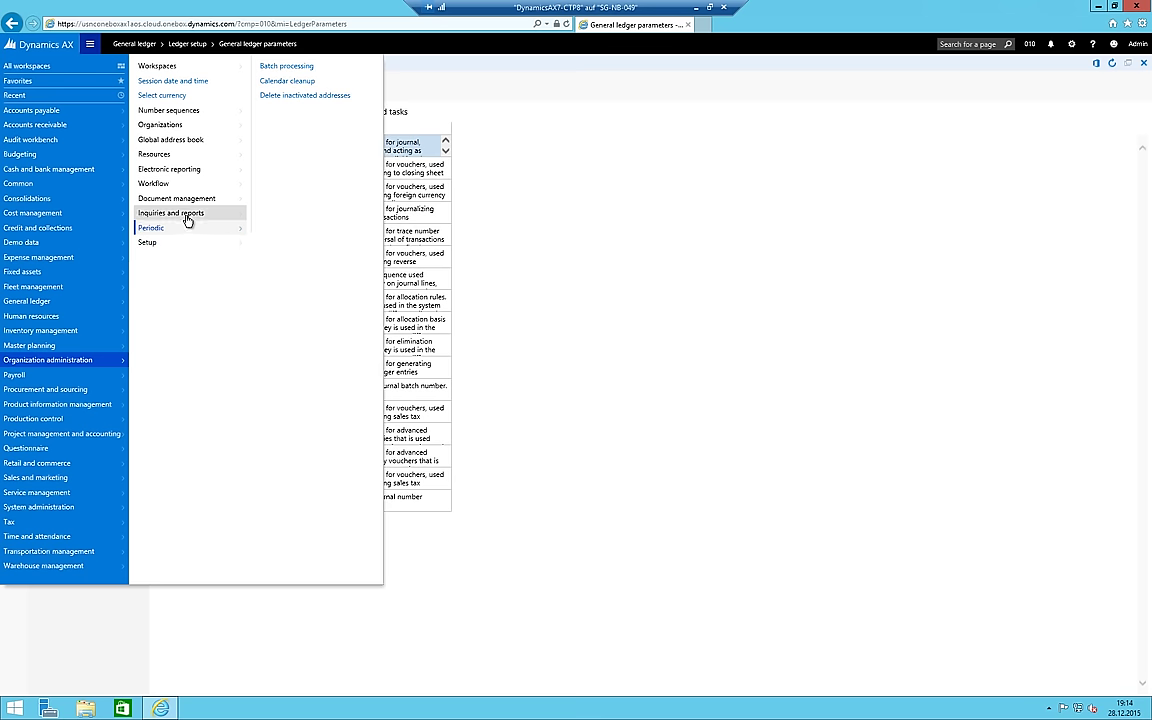
{"action": "left_click", "coordinate": [168, 172]}
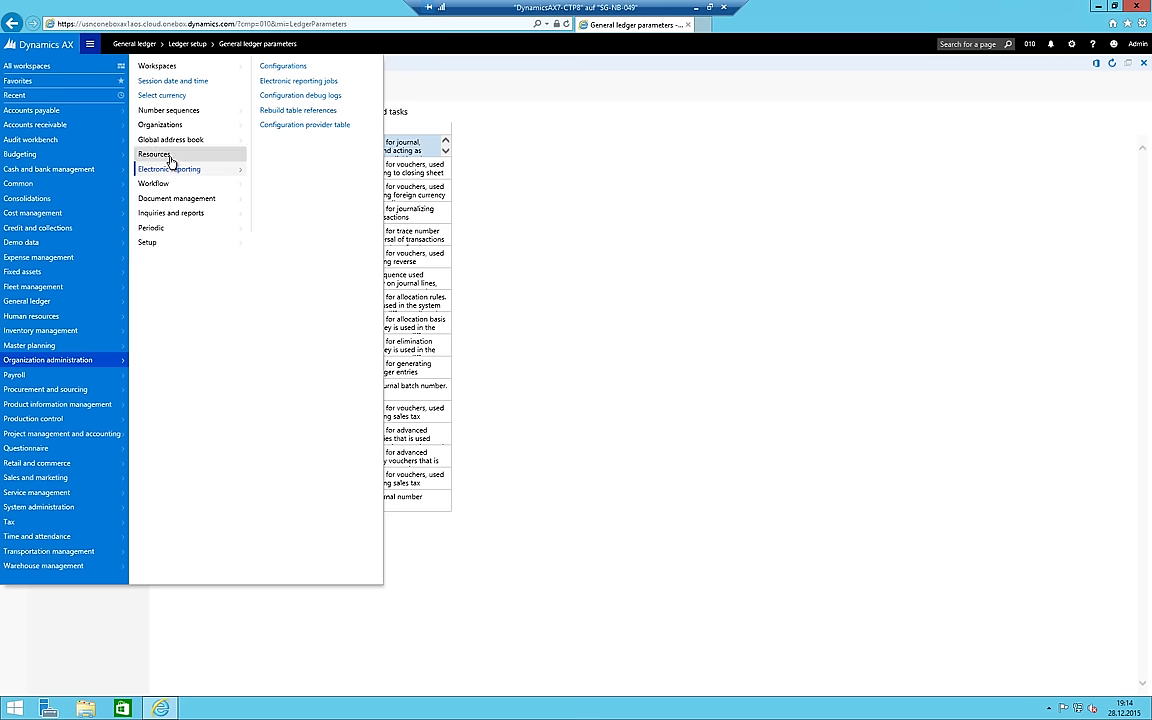
{"action": "left_click", "coordinate": [158, 155]}
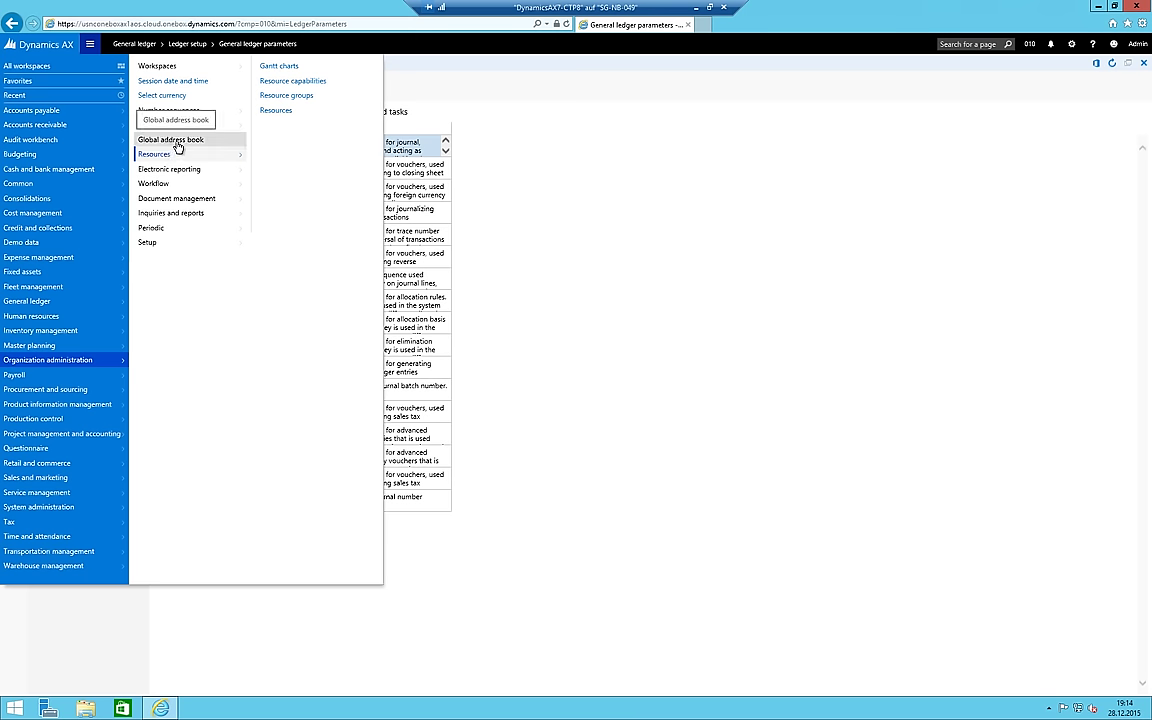
Search the available pages for "definition groups" and open the Box definitions match
{"action": "left_click", "coordinate": [956, 45]}
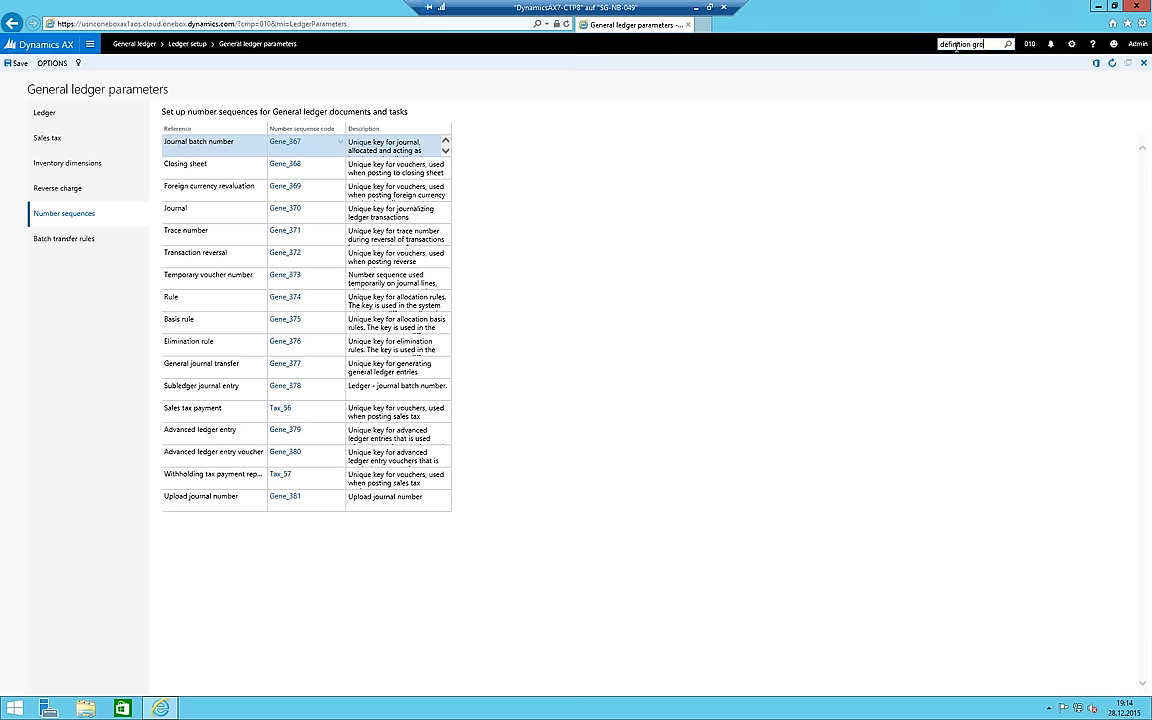
{"action": "key", "text": "Return"}
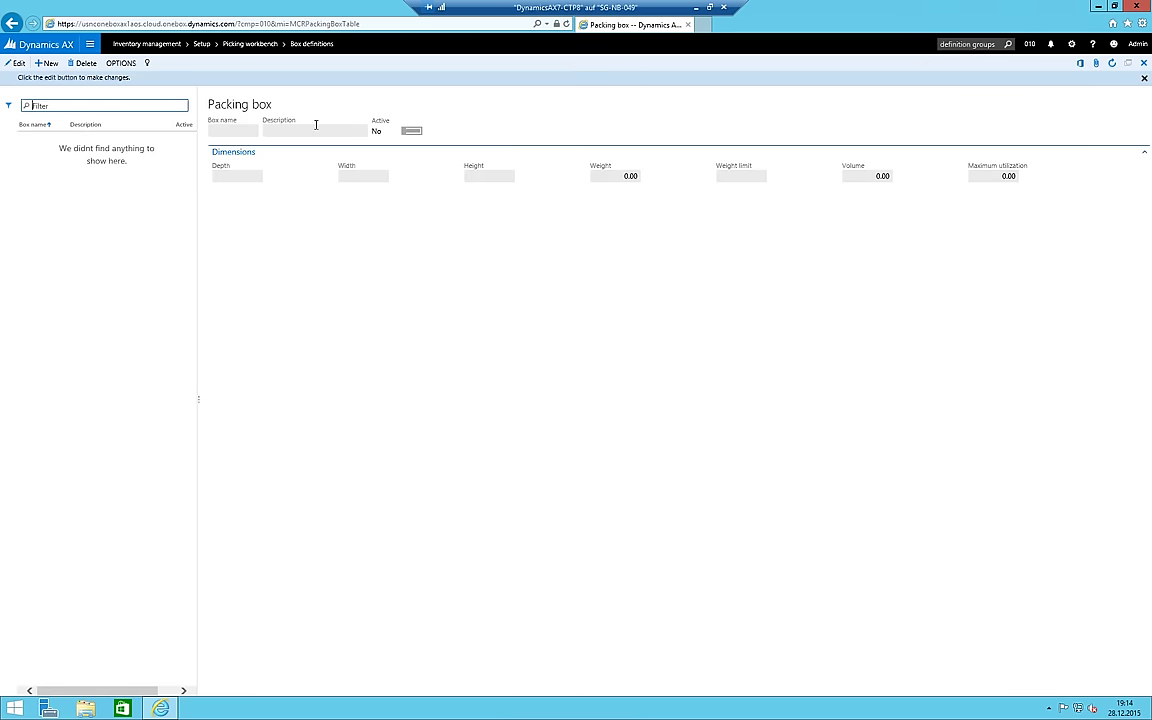
{"action": "left_click", "coordinate": [966, 44]}
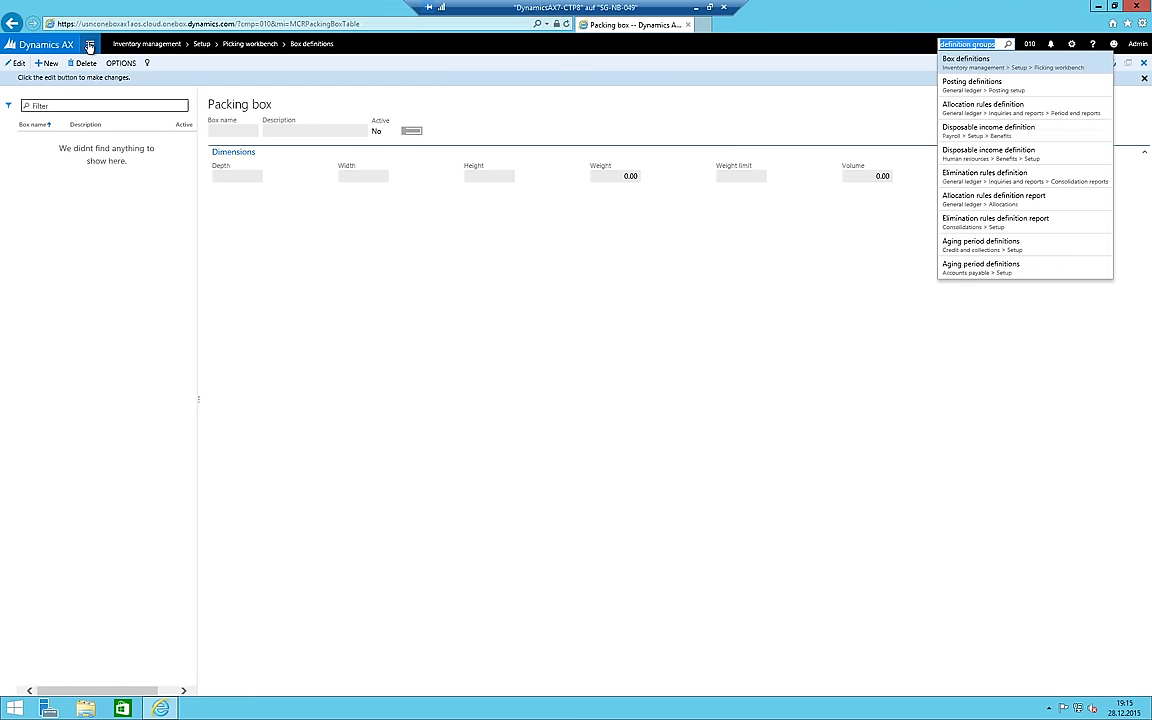
{"action": "key", "text": "Escape"}
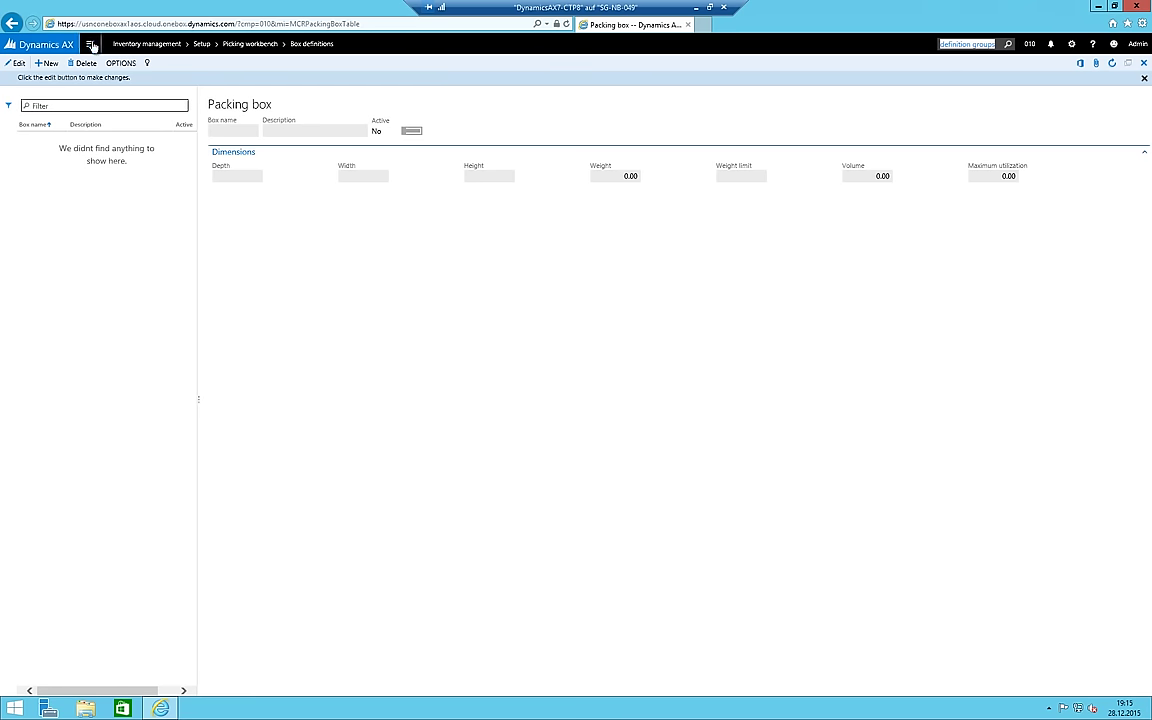
Open the General ledger's chart of accounts page
{"action": "left_click", "coordinate": [89, 44]}
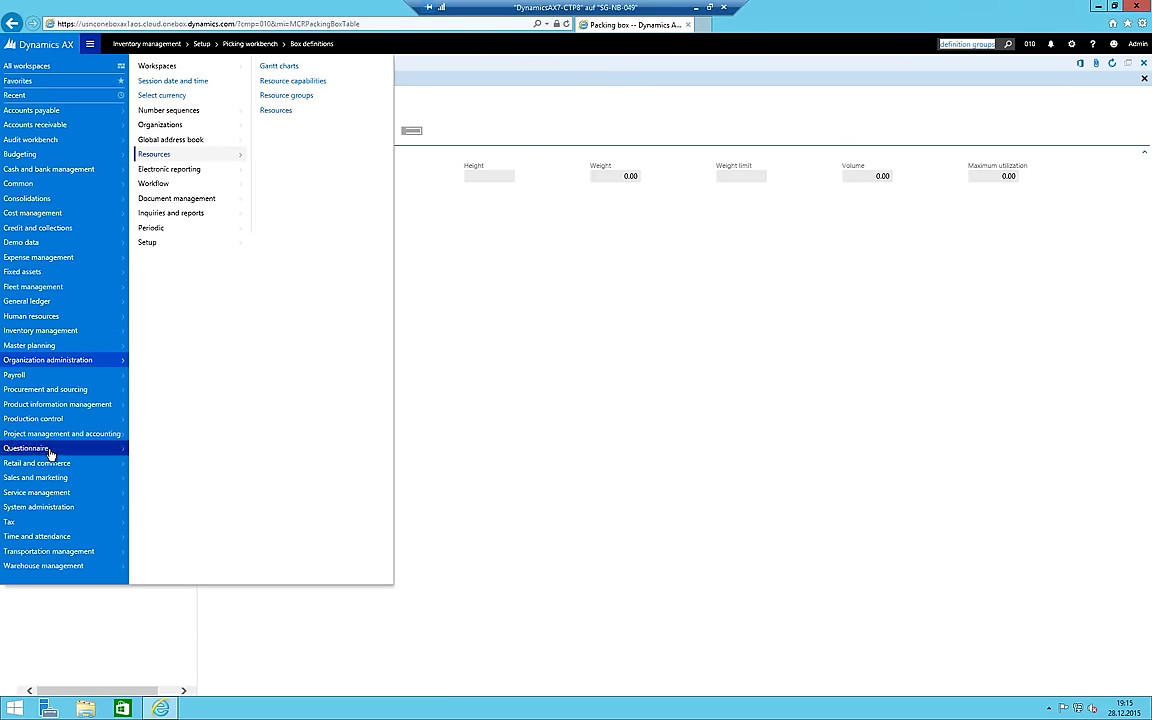
{"action": "left_click", "coordinate": [44, 303]}
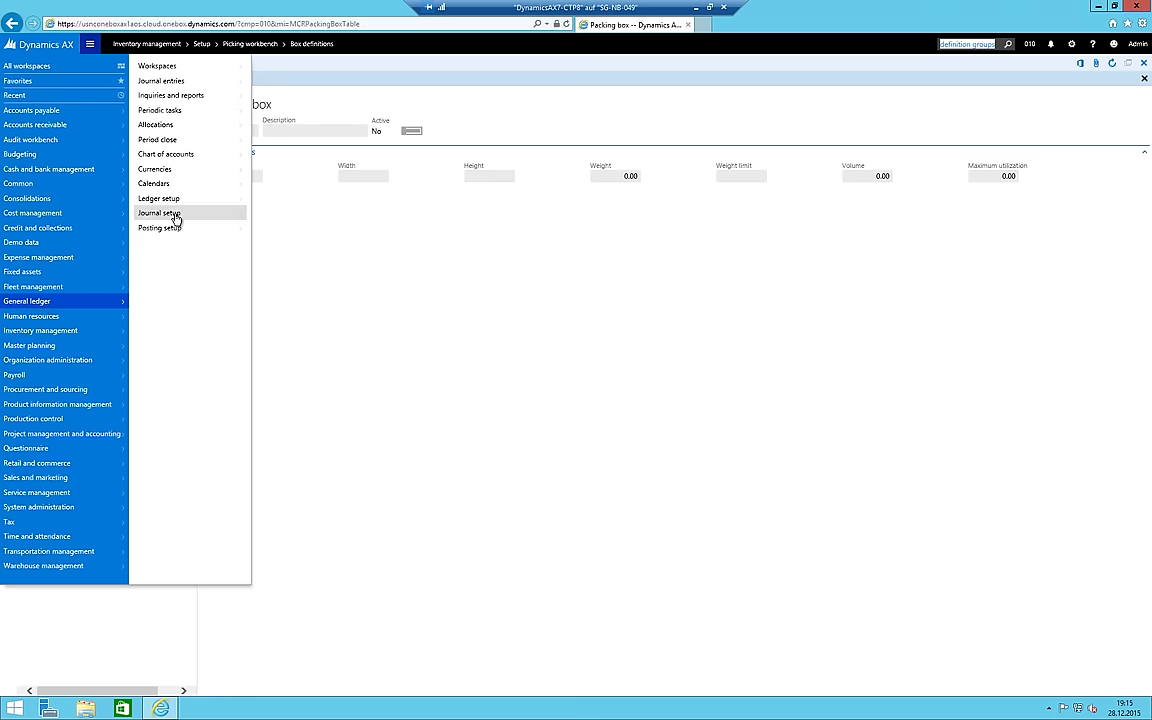
{"action": "left_click", "coordinate": [180, 156]}
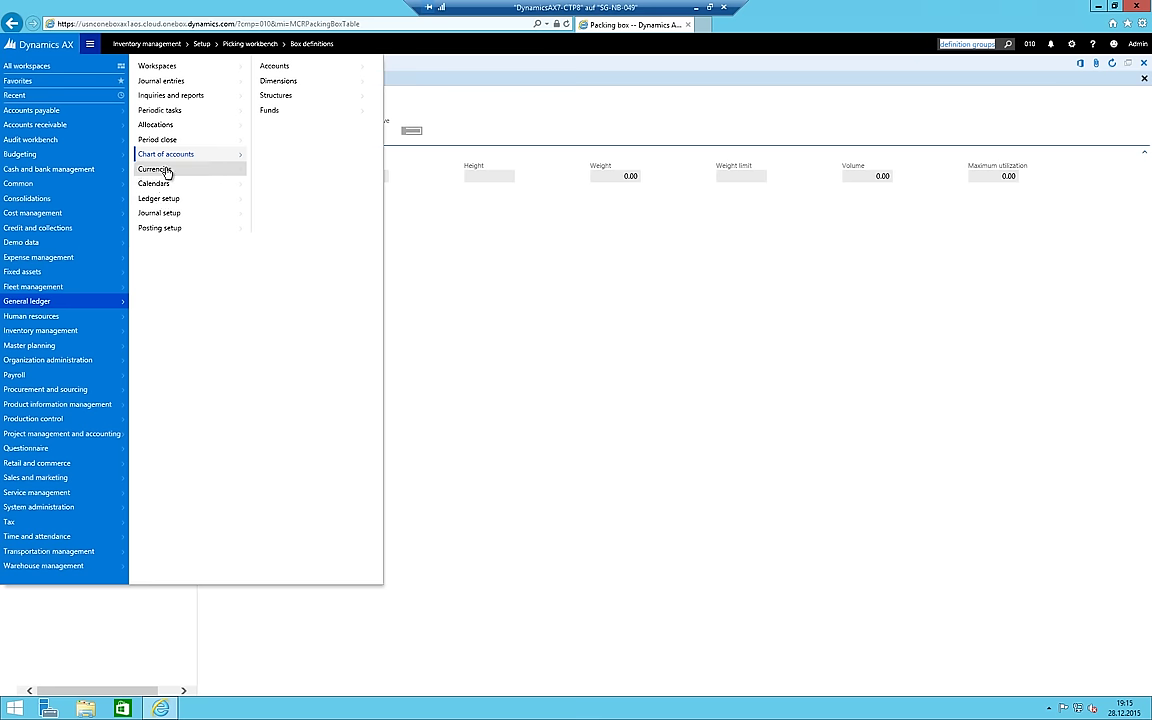
{"action": "left_click", "coordinate": [166, 200]}
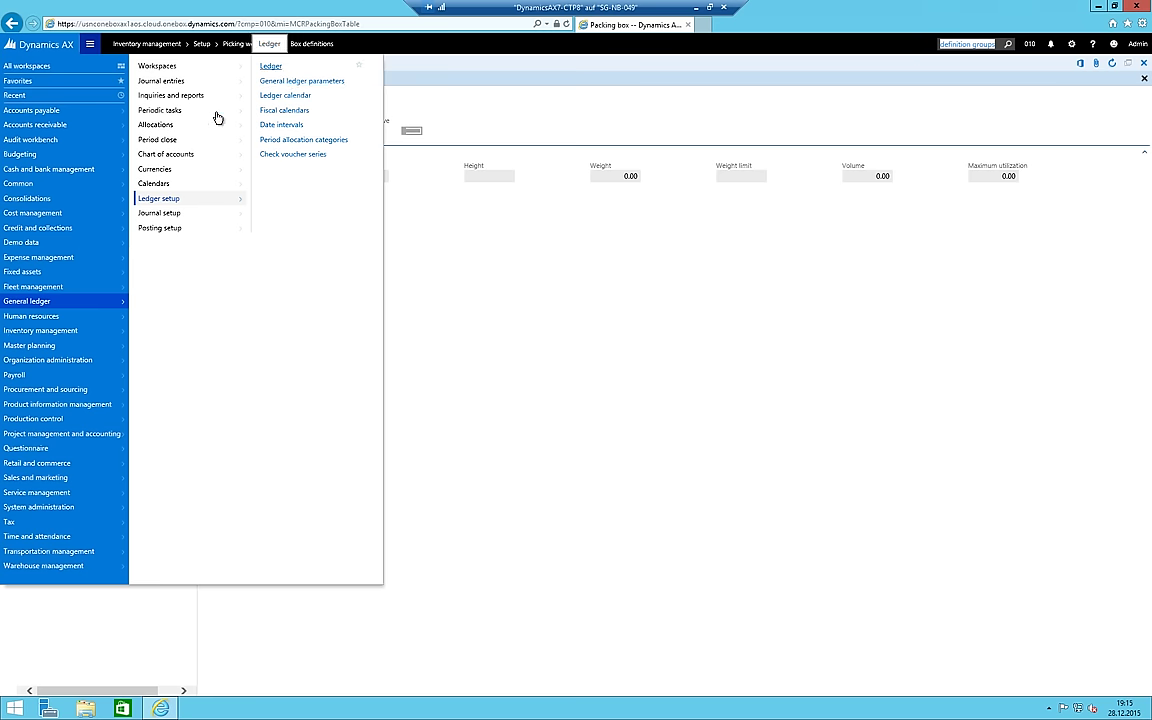
{"action": "left_click", "coordinate": [165, 154]}
{"action": "left_click", "coordinate": [427, 81]}
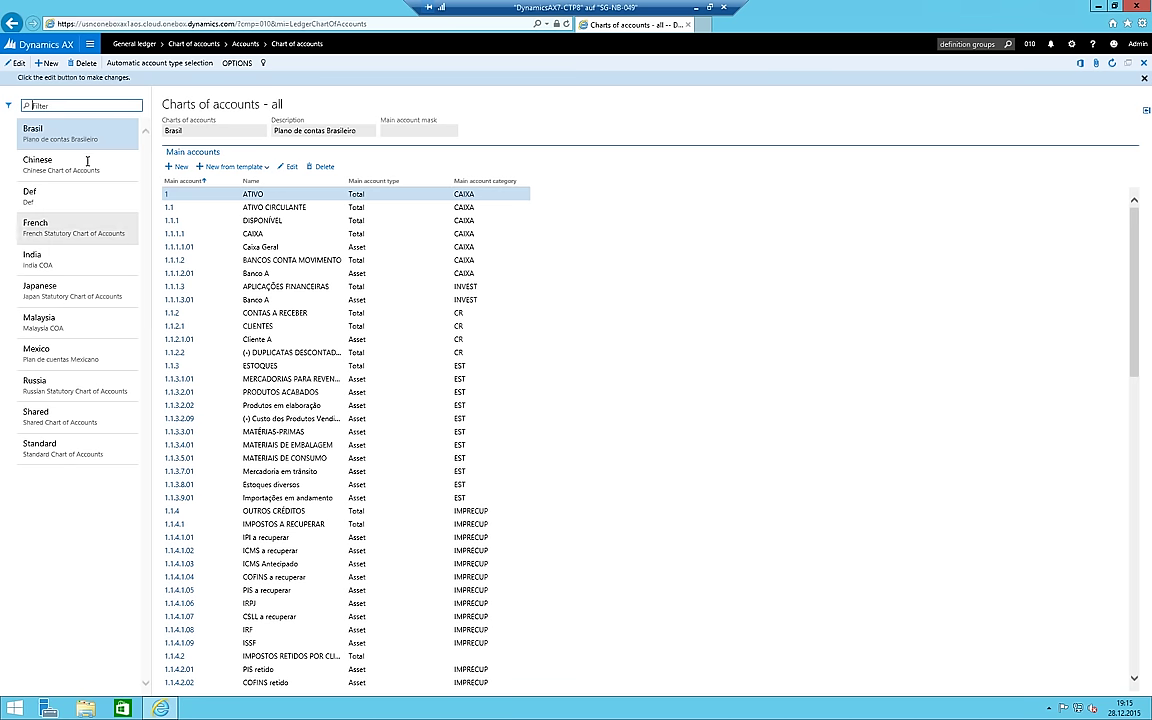
Create a new chart of accounts named Germany with the description German CoA
{"action": "left_click", "coordinate": [44, 63]}
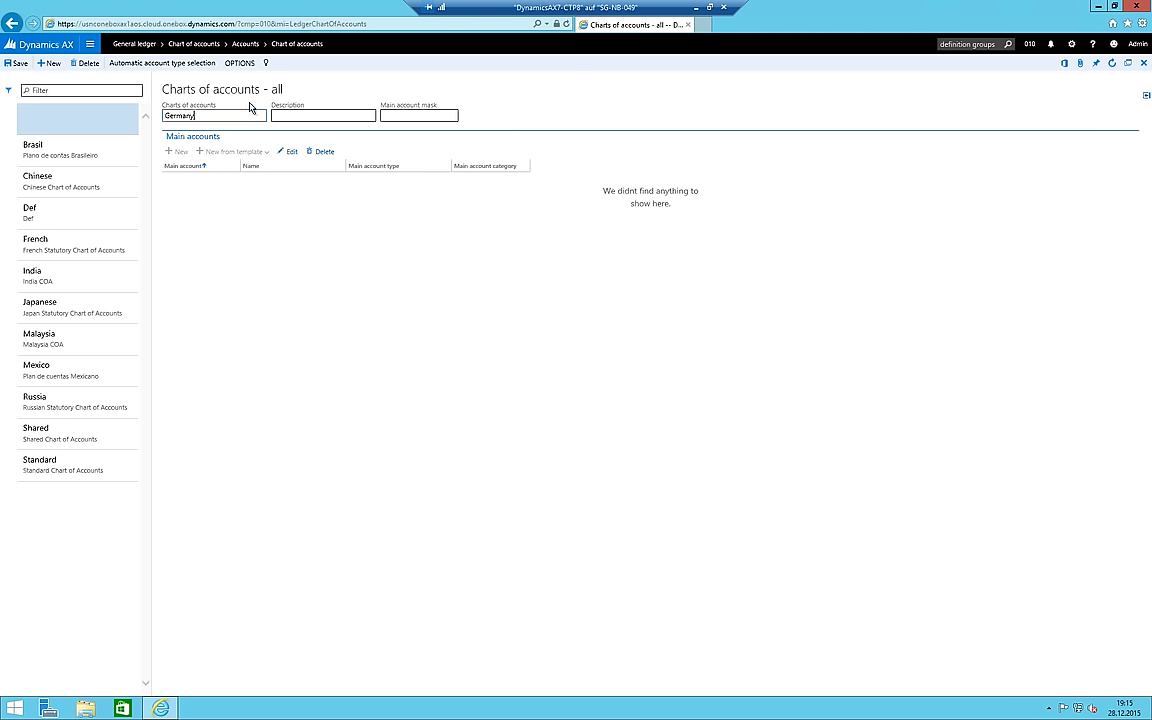
{"action": "key", "text": "Tab"}
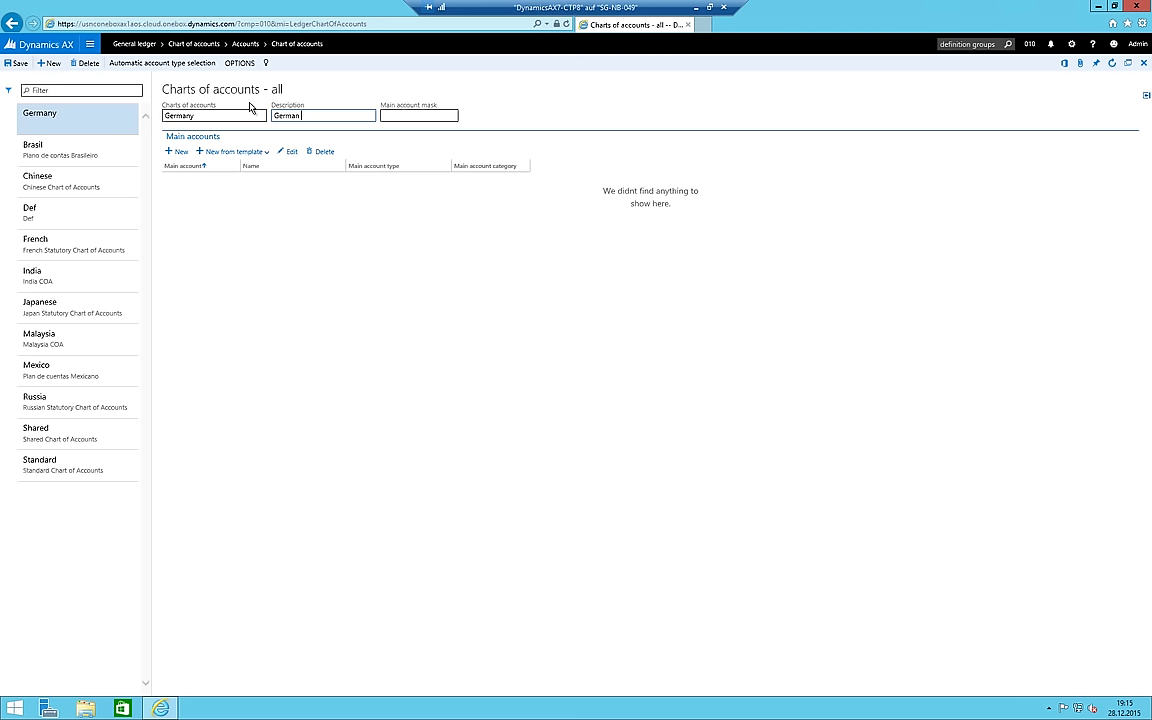
{"action": "type", "text": "German CoA"}
{"action": "key", "text": "Tab"}
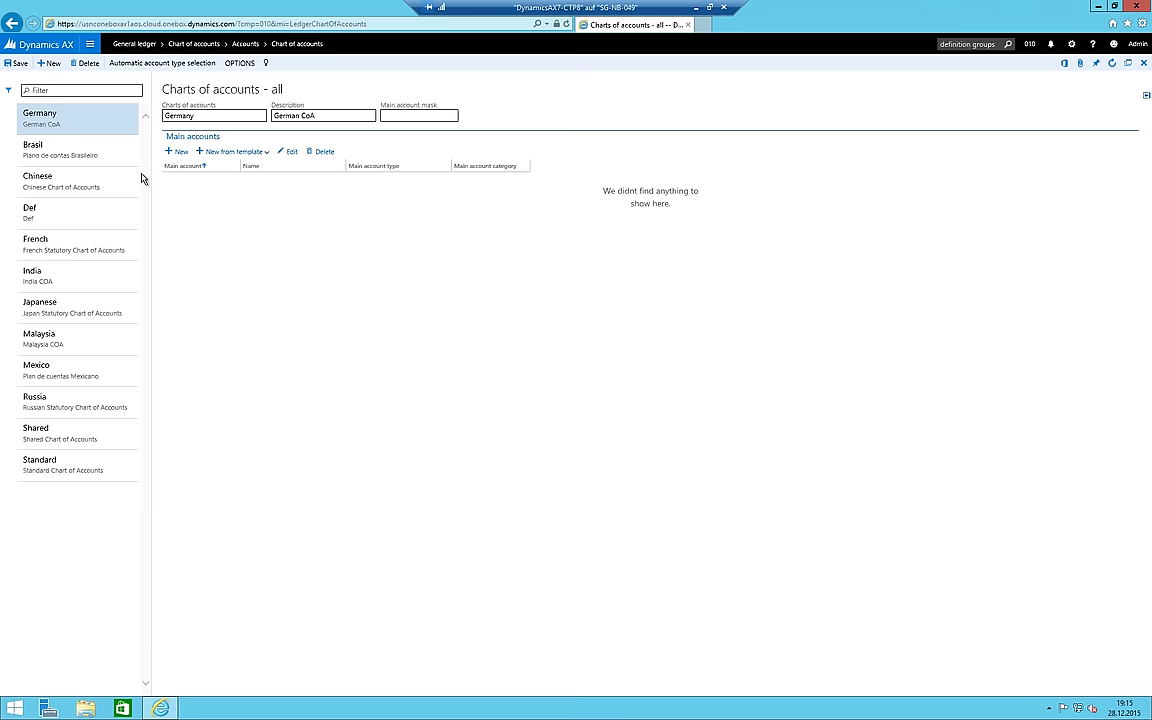
Add main account 10000 with the name Cash EUR to the Germany chart of accounts
{"action": "left_click", "coordinate": [172, 151]}
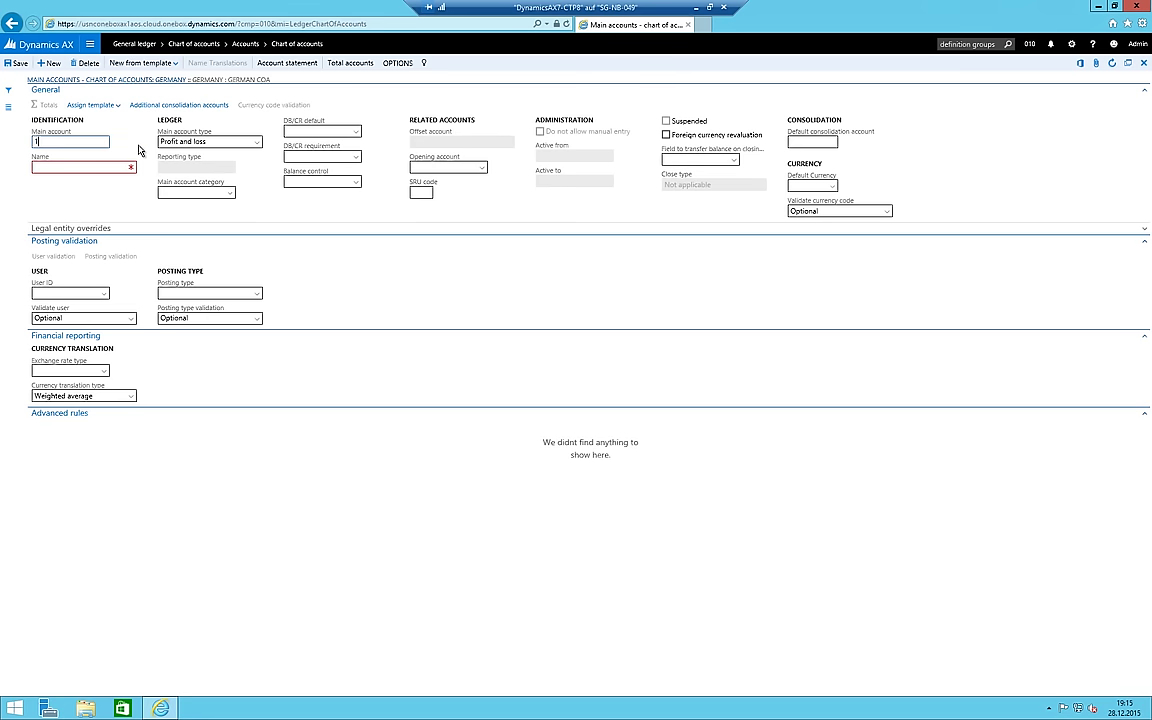
{"action": "key", "text": "Tab"}
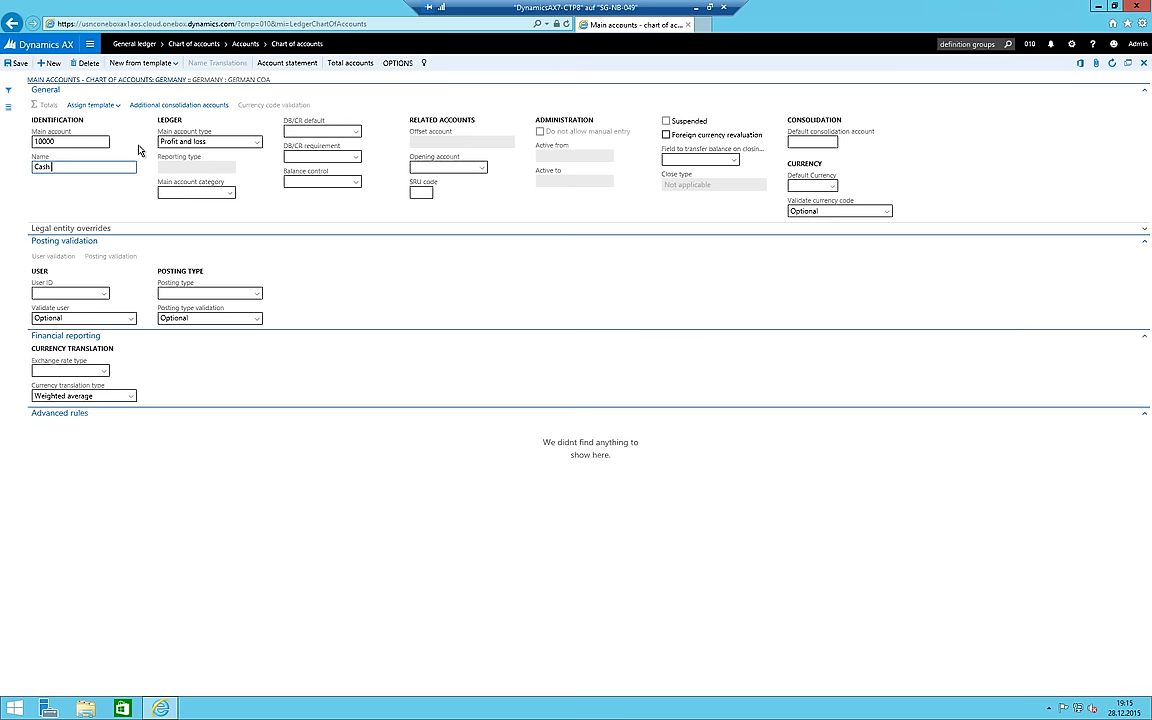
{"action": "key", "text": "Tab"}
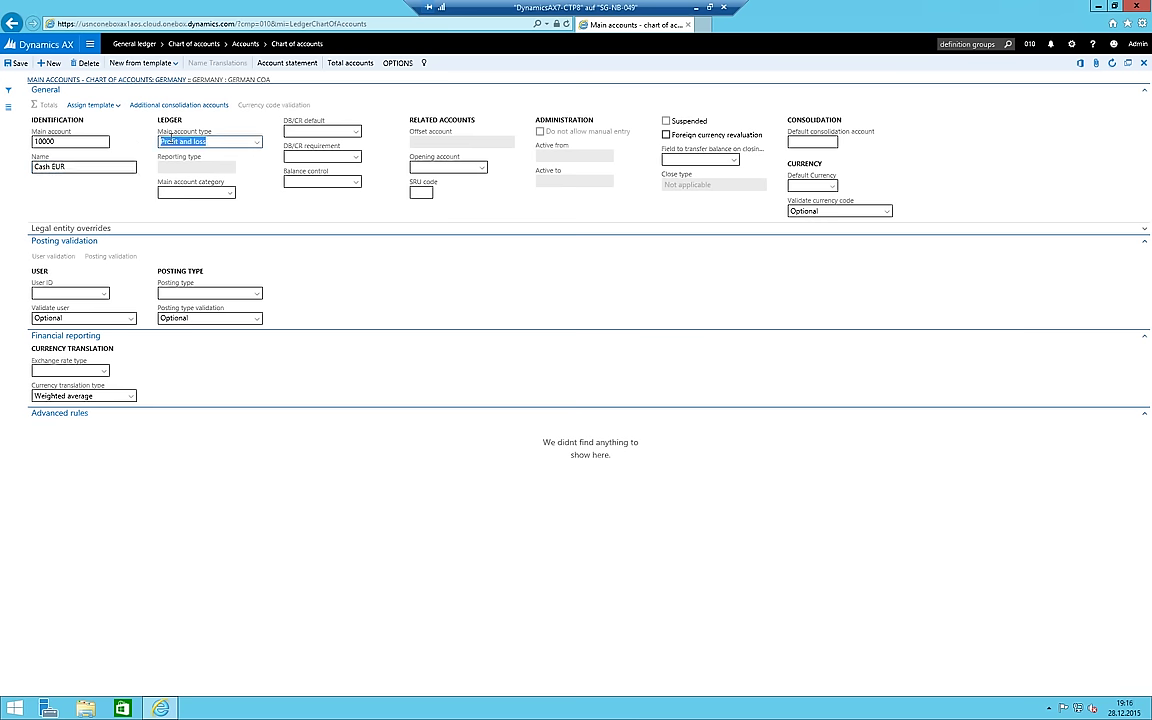
Set the Cash EUR account's main account type to Balance sheet and disallow manual entry
{"action": "key", "text": "alt+Down"}
{"action": "key", "text": "Down"}
{"action": "key", "text": "Down"}
{"action": "key", "text": "Down"}
{"action": "key", "text": "Tab"}
{"action": "key", "text": "Tab"}
{"action": "key", "text": "Tab"}
{"action": "key", "text": "Tab"}
{"action": "key", "text": "Tab"}
{"action": "key", "text": "Tab"}
{"action": "key", "text": "Tab"}
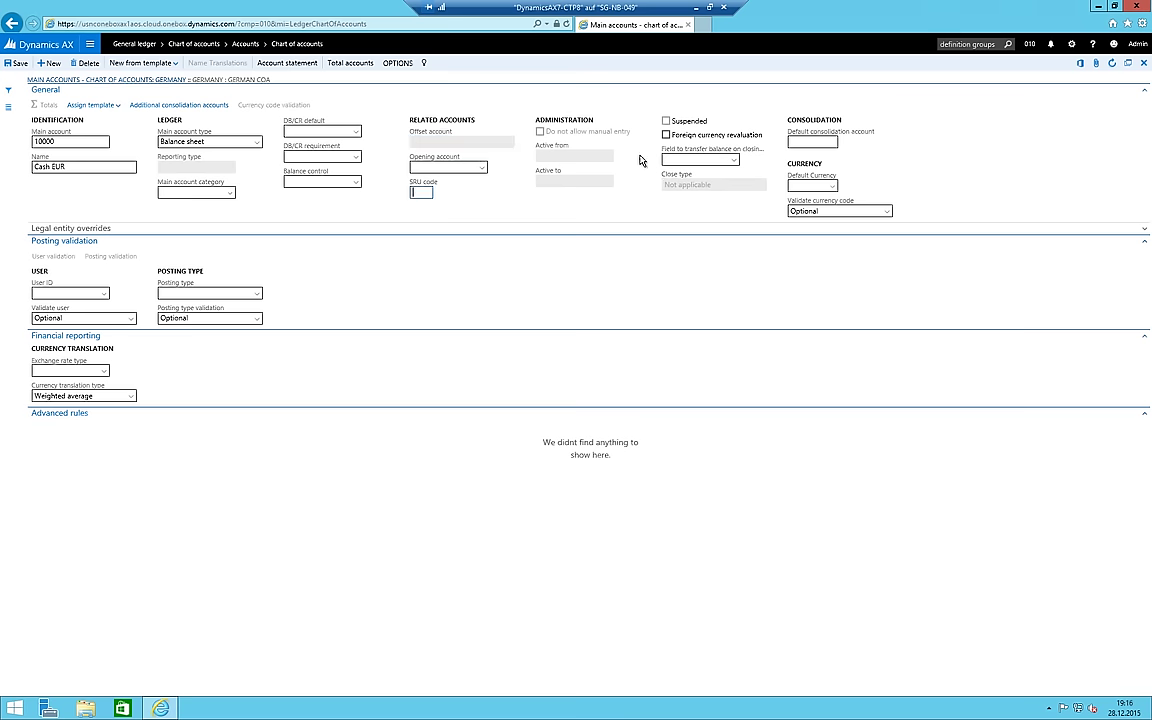
{"action": "left_click", "coordinate": [540, 131]}
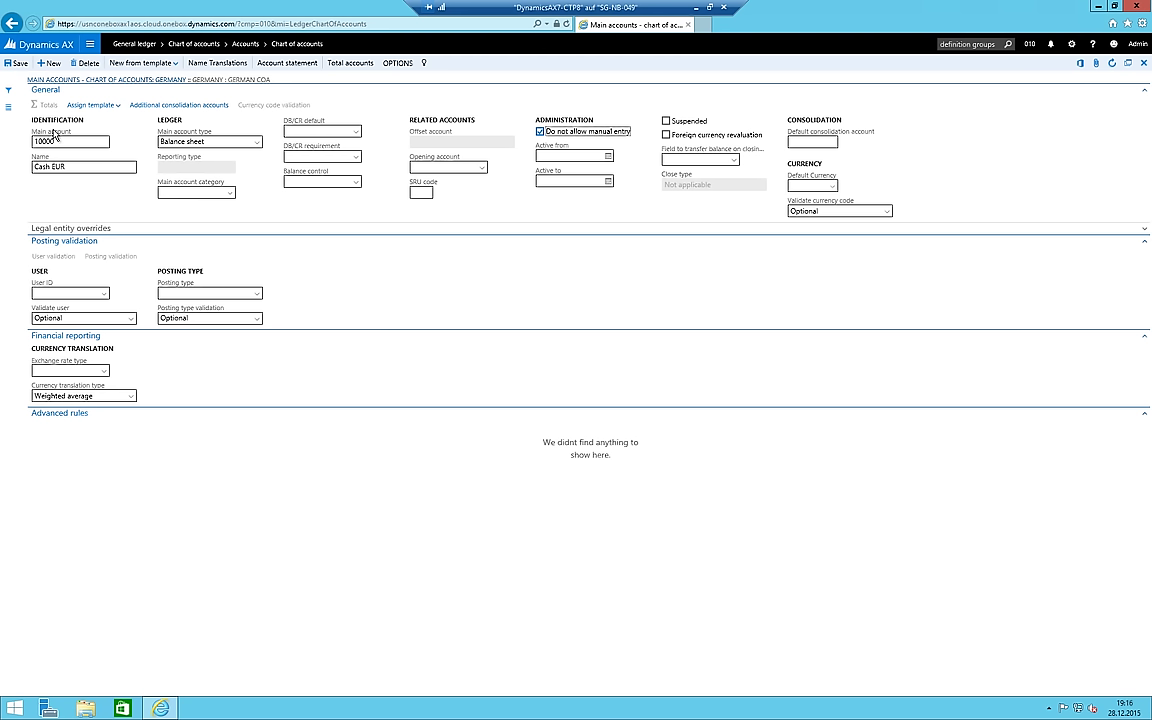
Add main account 10200 with the name Bank EUR
{"action": "left_click", "coordinate": [50, 64]}
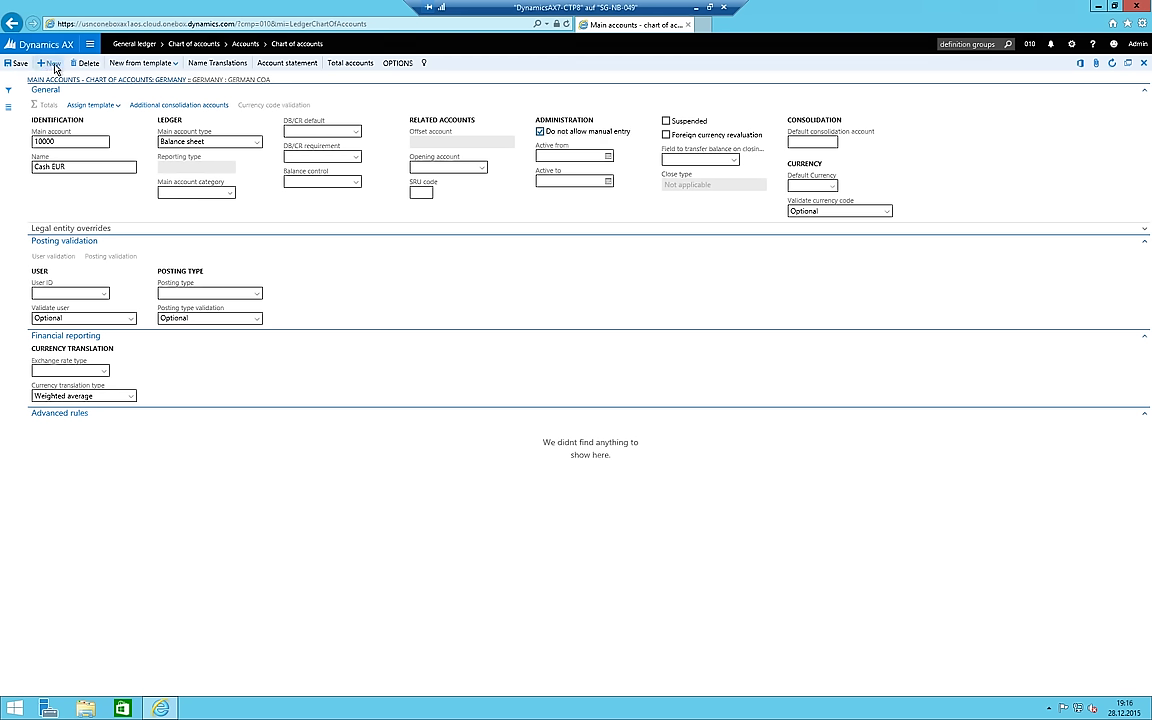
{"action": "type", "text": "Bank EUR"}
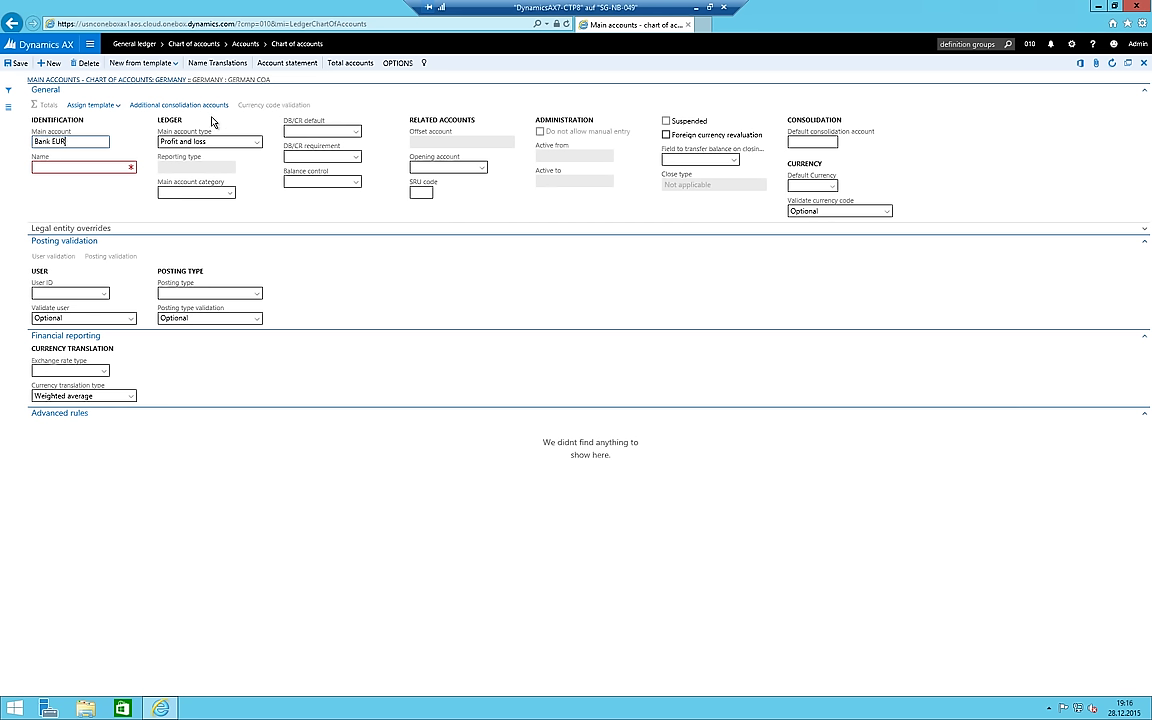
{"action": "key", "text": "Tab"}
{"action": "type", "text": "10200"}
{"action": "key", "text": "Tab"}
{"action": "type", "text": "Bank EUR"}
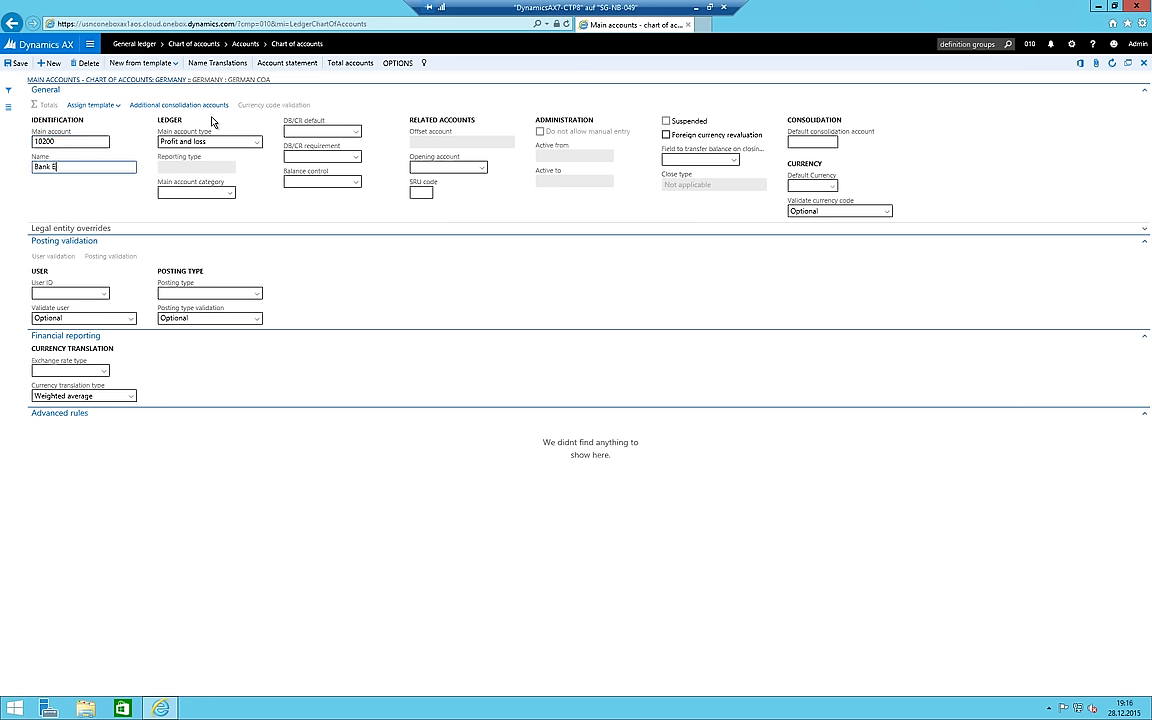
Set the Bank EUR account's main account type to Balance sheet and disallow manual entry
{"action": "key", "text": "Tab"}
{"action": "key", "text": "Down"}
{"action": "key", "text": "Down"}
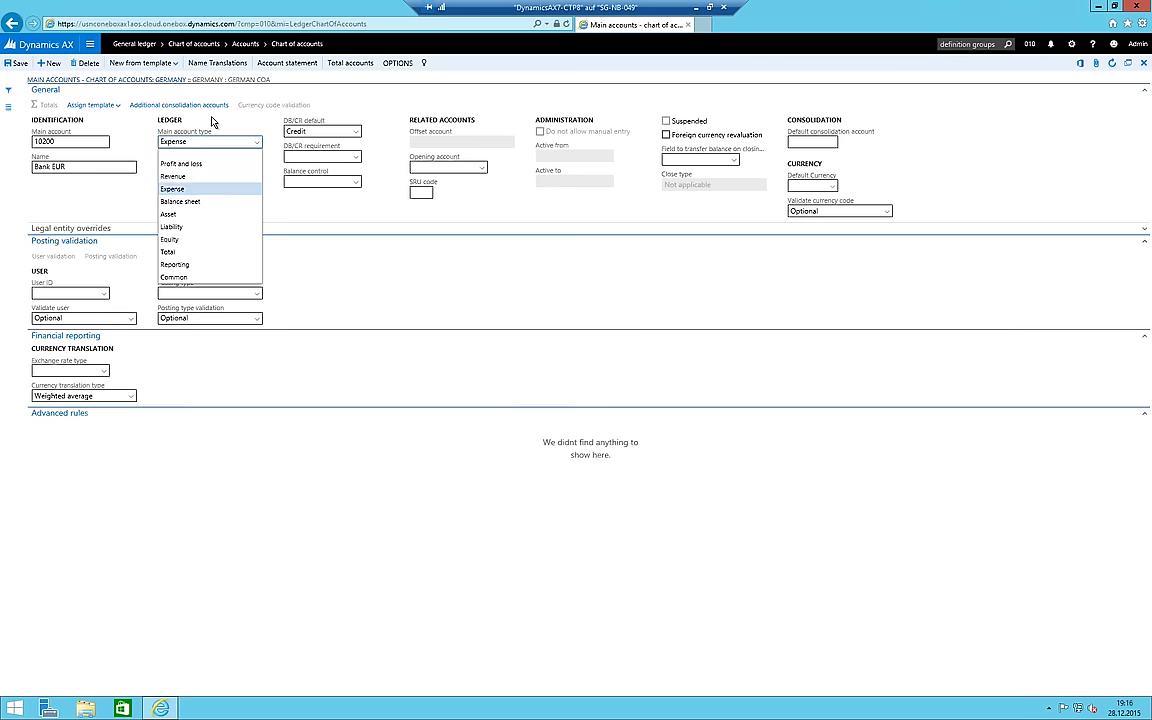
{"action": "key", "text": "Down"}
{"action": "key", "text": "Tab"}
{"action": "key", "text": "Tab"}
{"action": "key", "text": "Tab"}
{"action": "key", "text": "Tab"}
{"action": "key", "text": "Tab"}
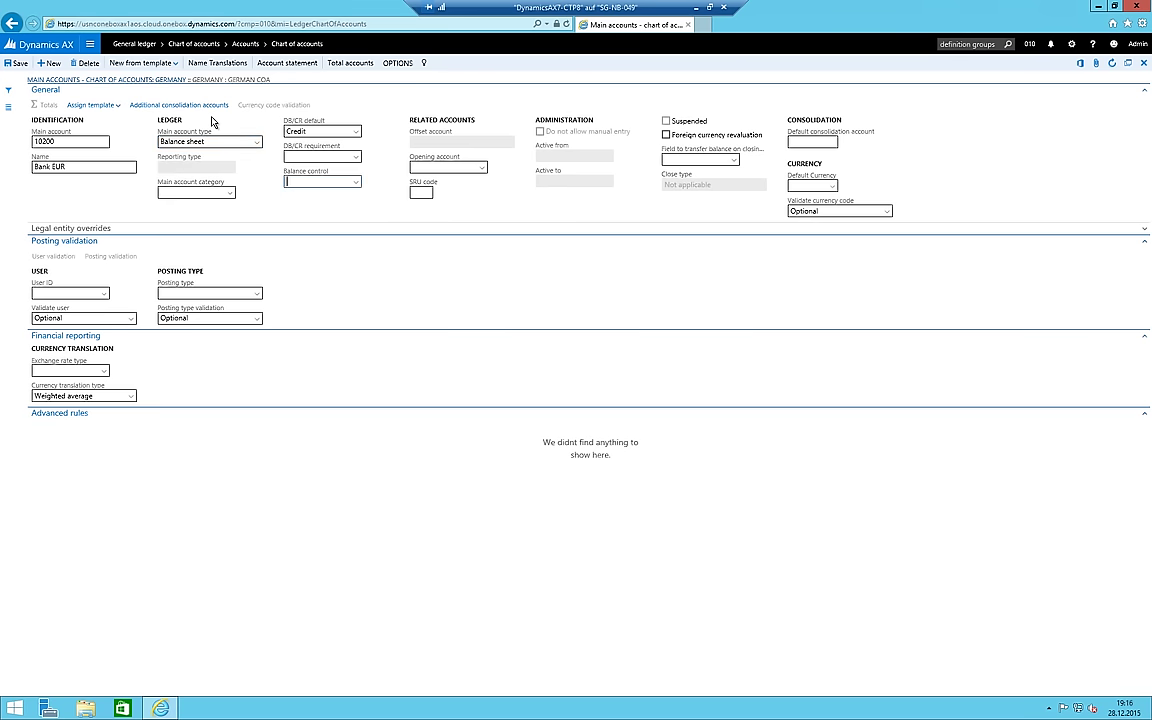
{"action": "key", "text": "Tab"}
{"action": "key", "text": "Tab"}
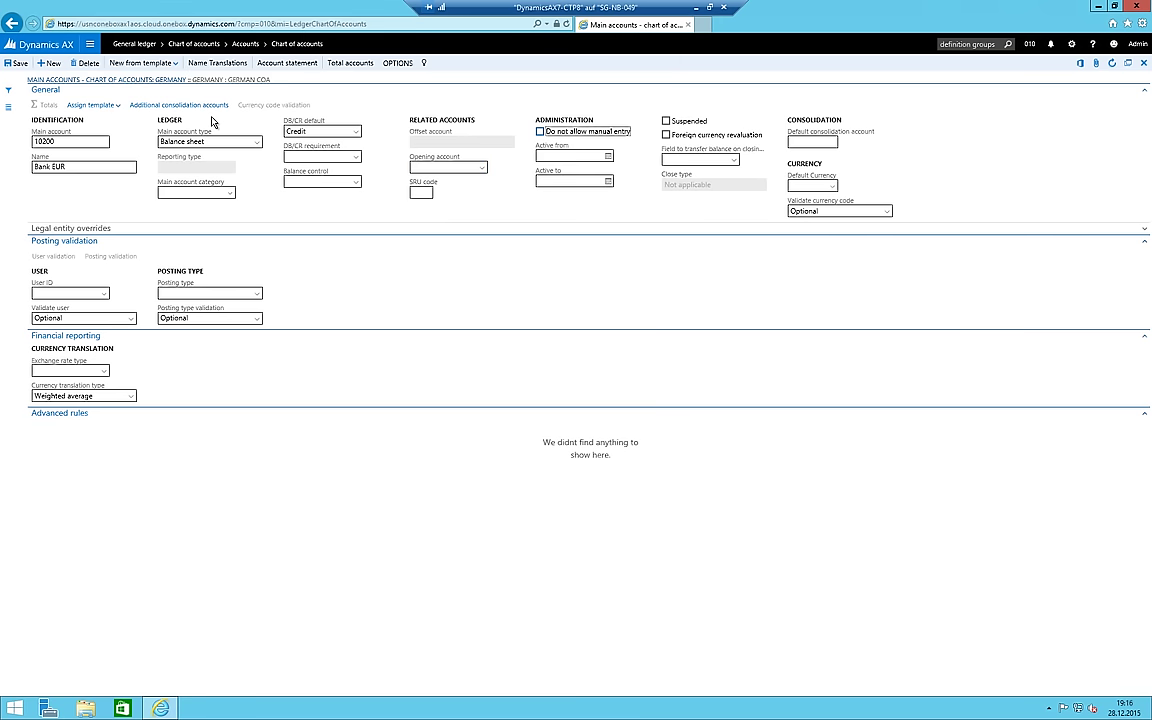
{"action": "key", "text": "shift+Tab"}
{"action": "key", "text": "F5"}
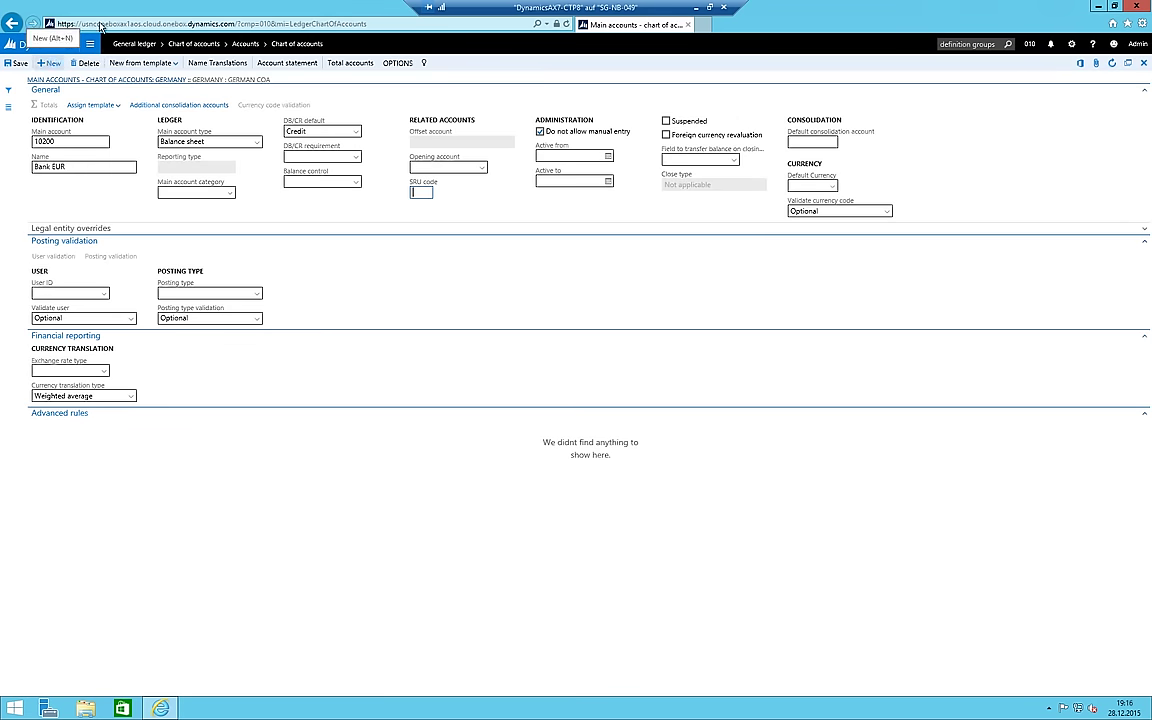
Add main account 10201 with the name Bank CHF
{"action": "key", "text": "alt"}
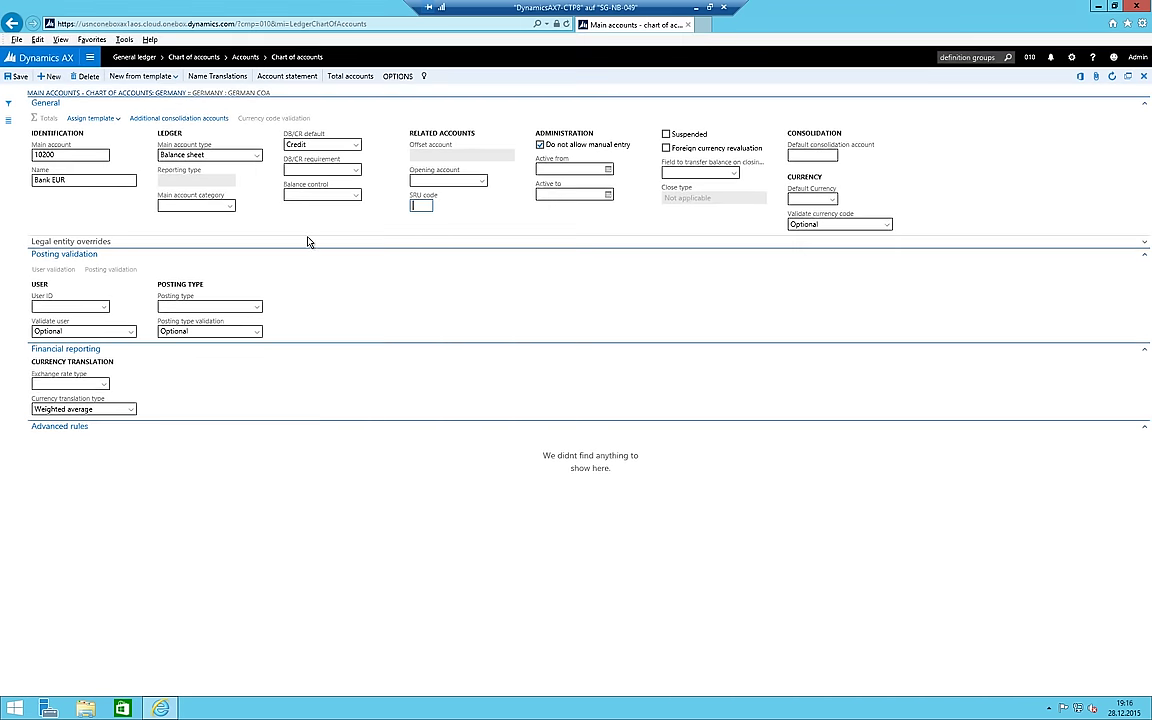
{"action": "key", "text": "alt"}
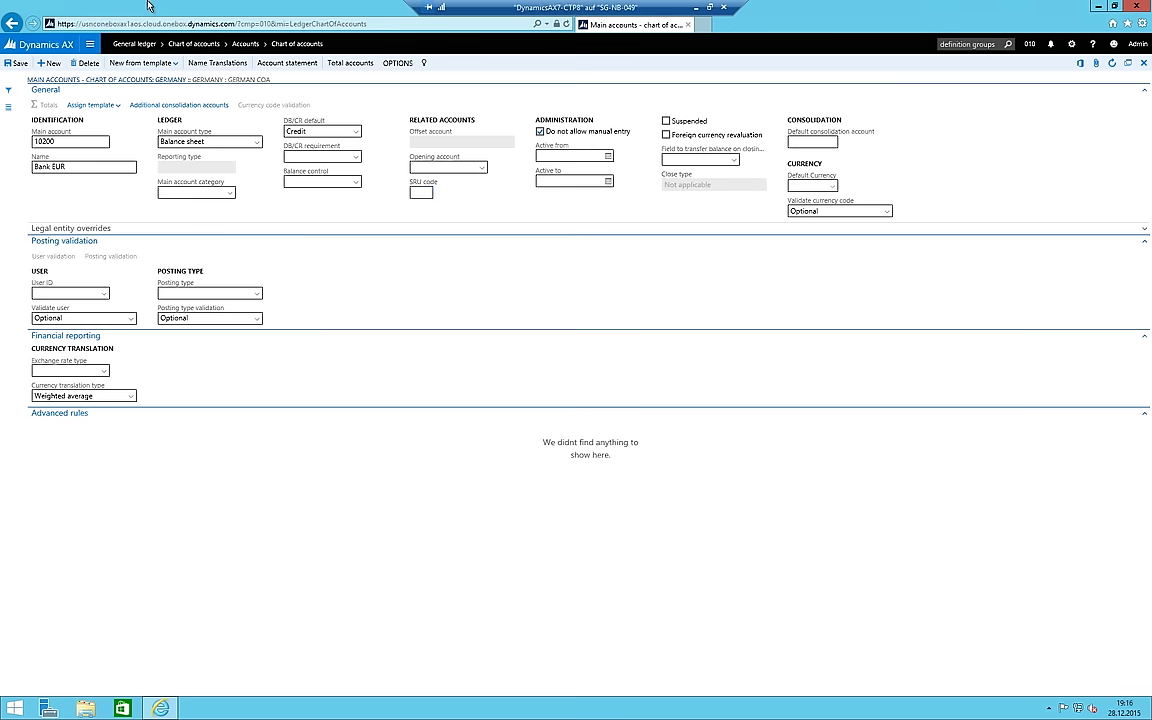
{"action": "key", "text": "alt+n"}
{"action": "type", "text": "102"}
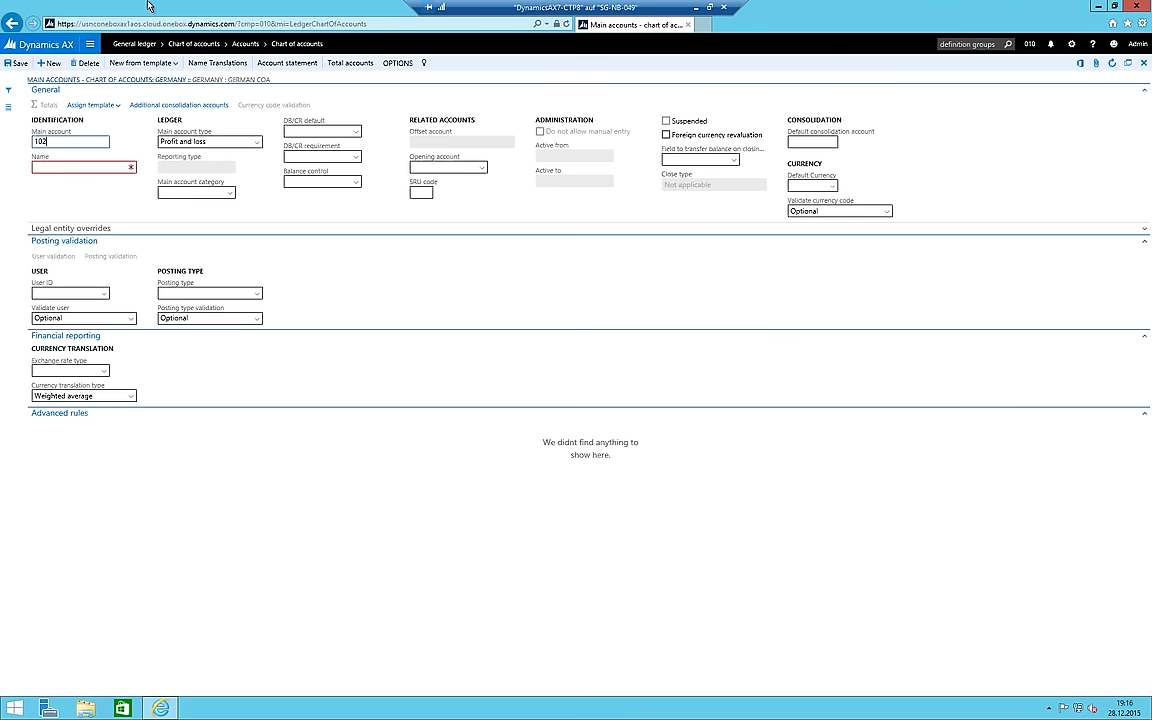
{"action": "type", "text": "01"}
{"action": "key", "text": "Tab"}
{"action": "type", "text": "Bank CHF"}
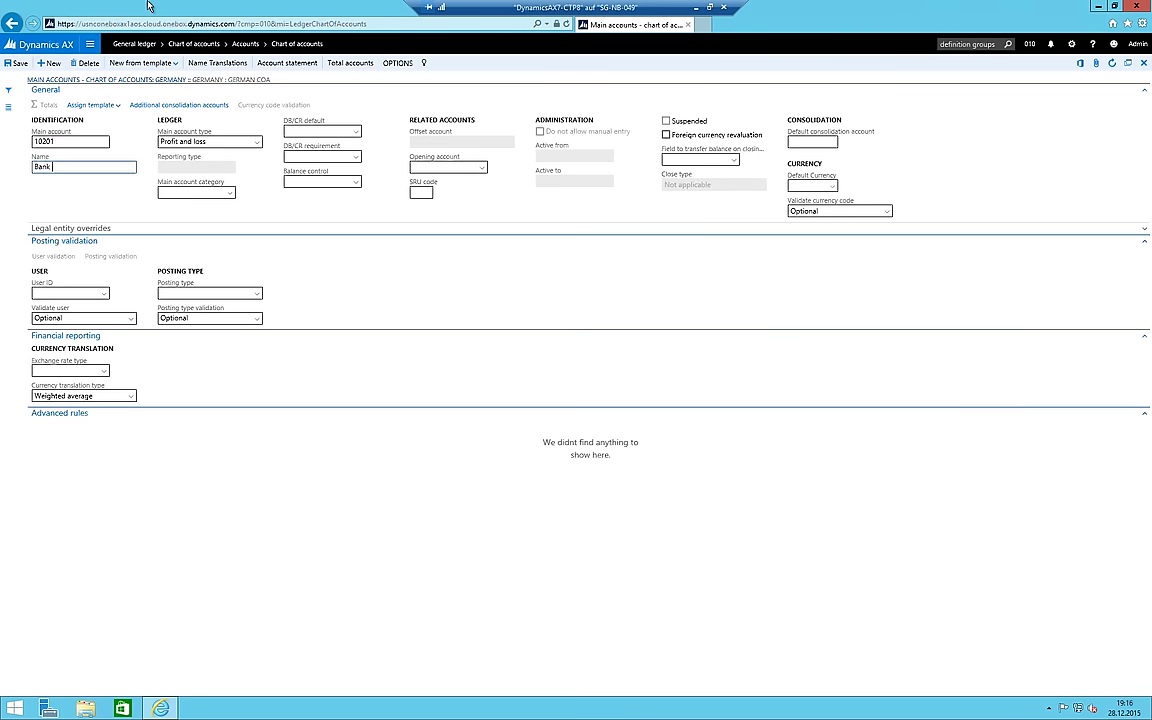
Set the Bank CHF account's main account type to Balance sheet and disallow manual entry
{"action": "key", "text": "Tab"}
{"action": "key", "text": "alt+Down"}
{"action": "key", "text": "Down"}
{"action": "key", "text": "Down"}
{"action": "key", "text": "Down"}
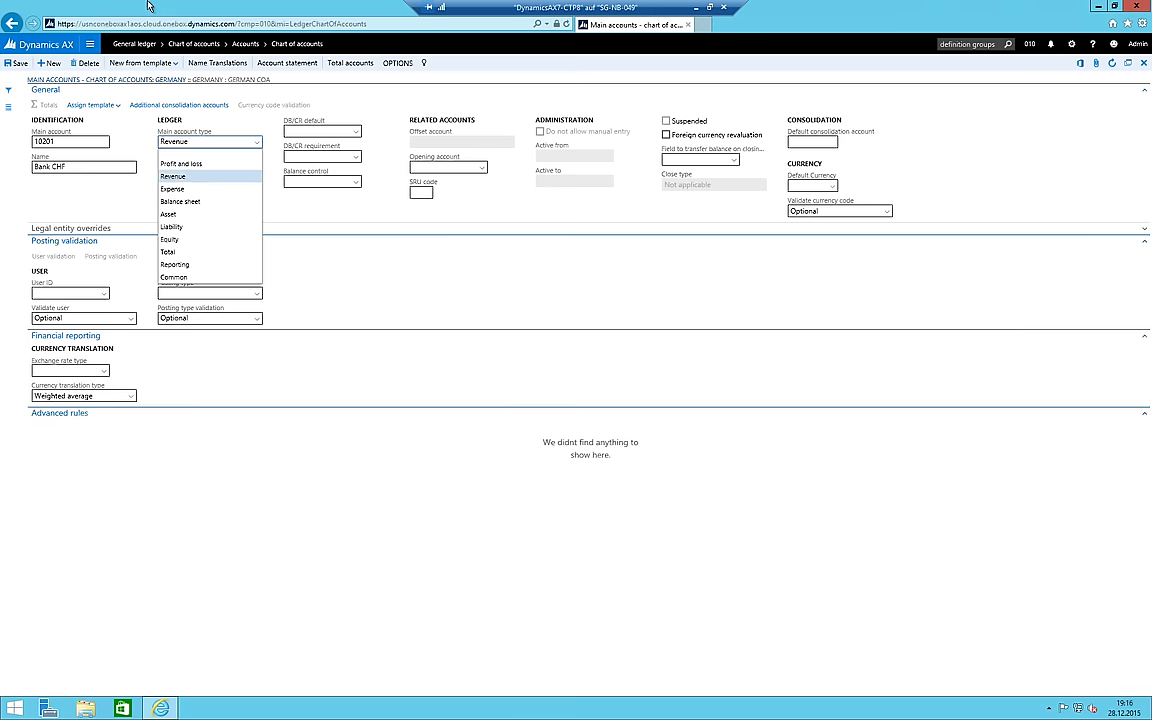
{"action": "key", "text": "Tab"}
{"action": "key", "text": "Tab"}
{"action": "key", "text": "Tab"}
{"action": "key", "text": "Tab"}
{"action": "key", "text": "Tab"}
{"action": "key", "text": "Tab"}
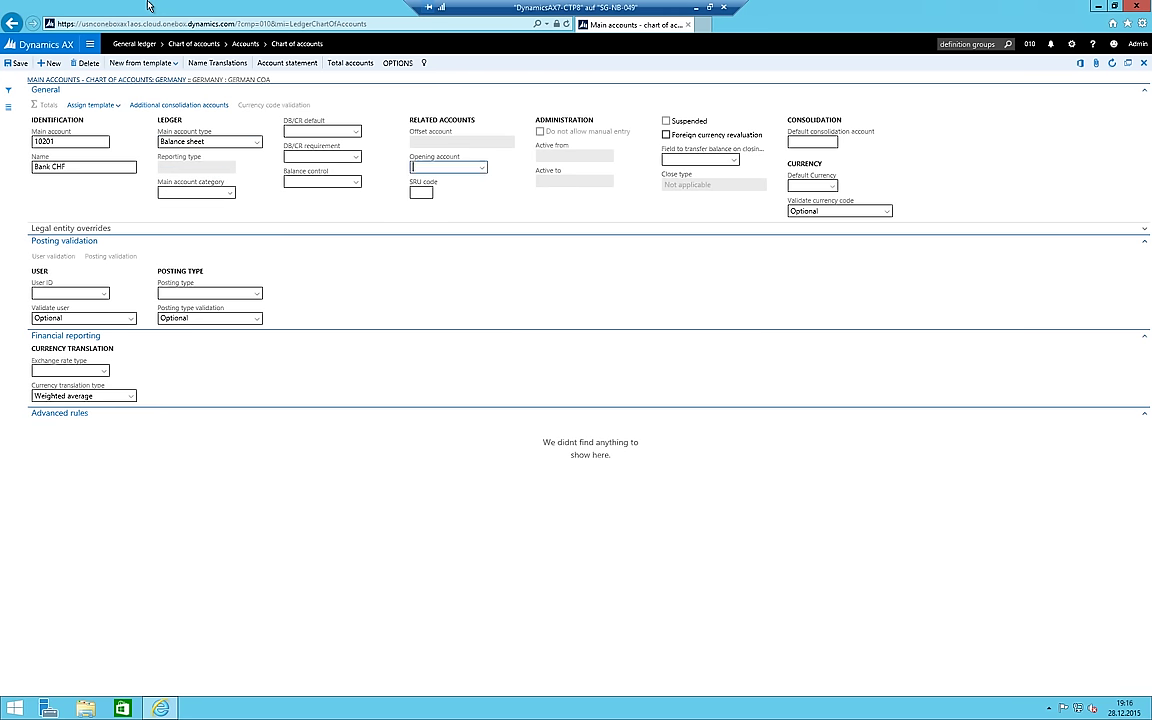
{"action": "key", "text": "Tab"}
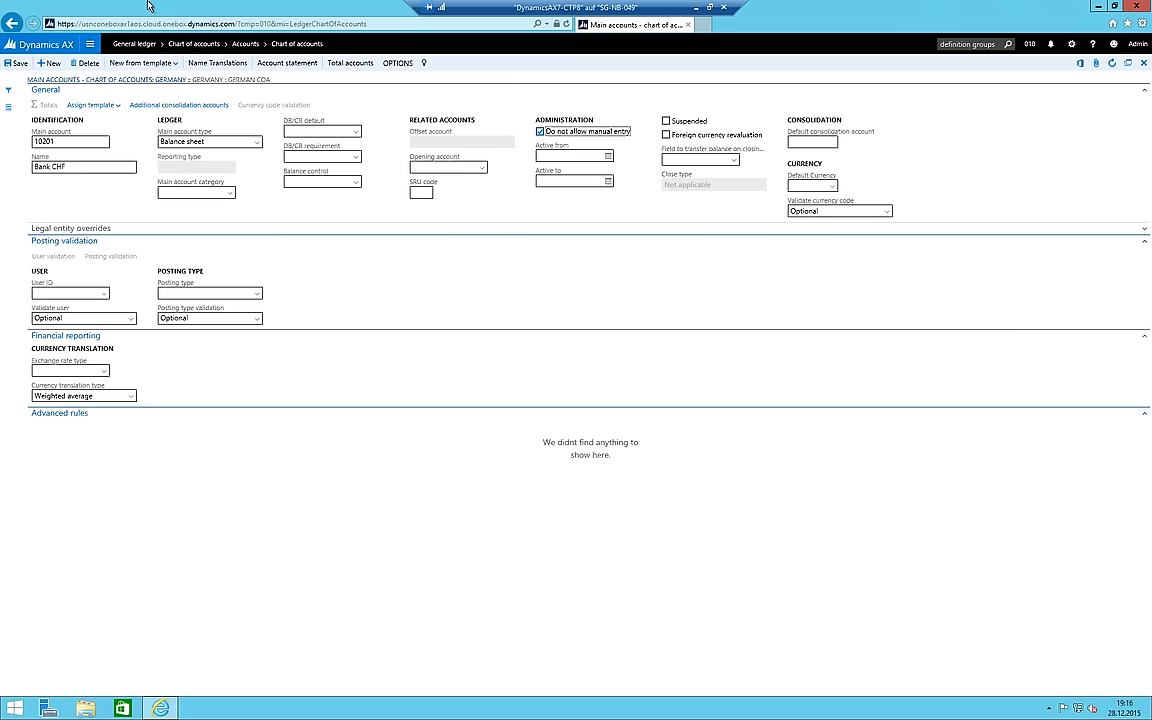
{"action": "key", "text": "shift+Tab"}
{"action": "key", "text": "shift+Tab"}
{"action": "key", "text": "shift+Tab"}
{"action": "key", "text": "shift+Tab"}
{"action": "key", "text": "shift+Tab"}
{"action": "key", "text": "shift+Tab"}
Add main account 66000 named Travel costs with the Profit and loss type and save it
{"action": "key", "text": "alt+n"}
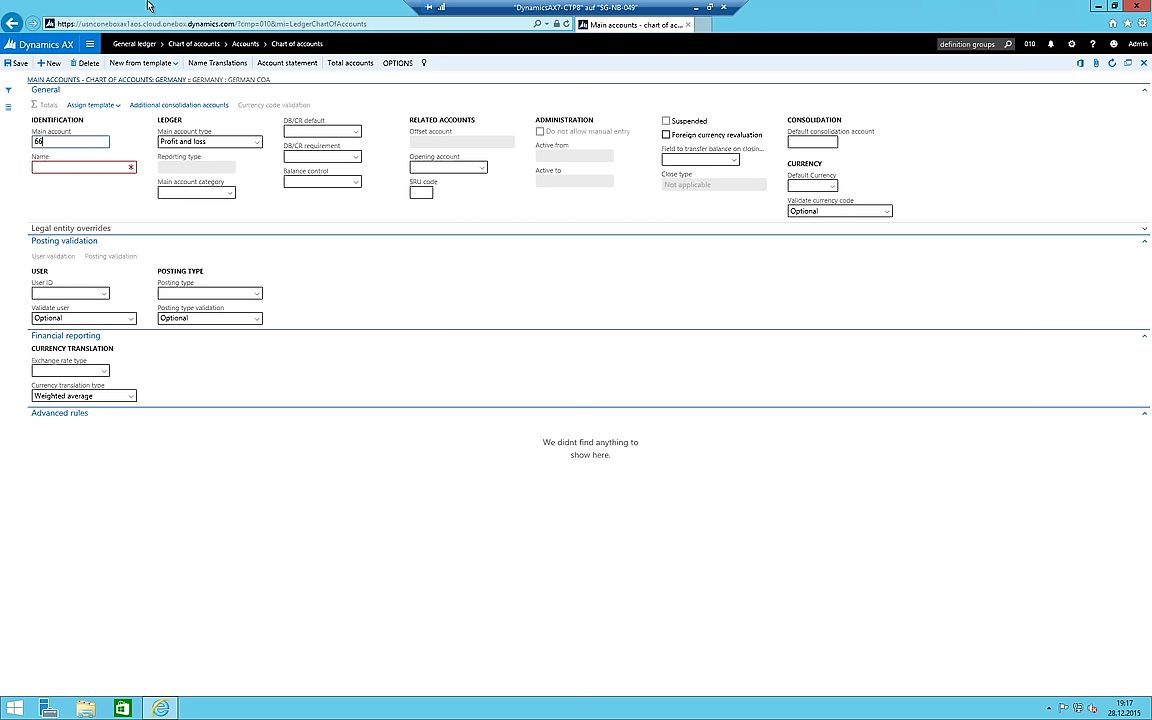
{"action": "key", "text": "Tab"}
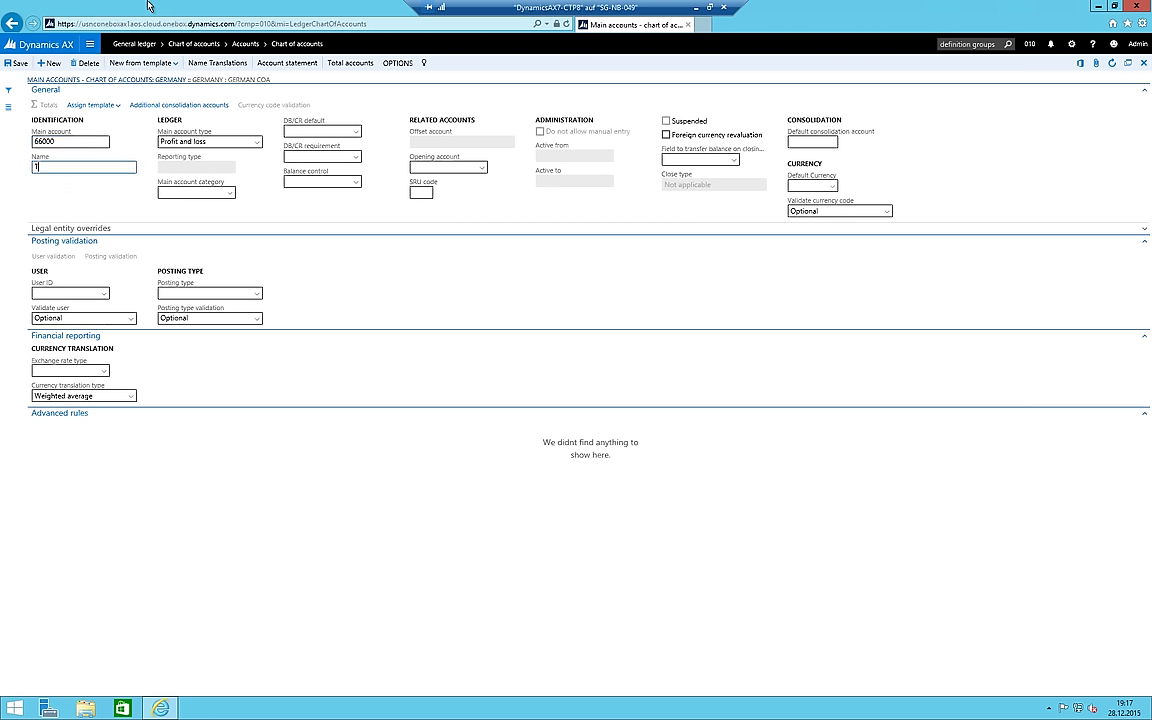
{"action": "type", "text": "Travel costs"}
{"action": "key", "text": "Tab"}
{"action": "key", "text": "Tab"}
{"action": "key", "text": "Tab"}
{"action": "key", "text": "Tab"}
{"action": "key", "text": "Tab"}
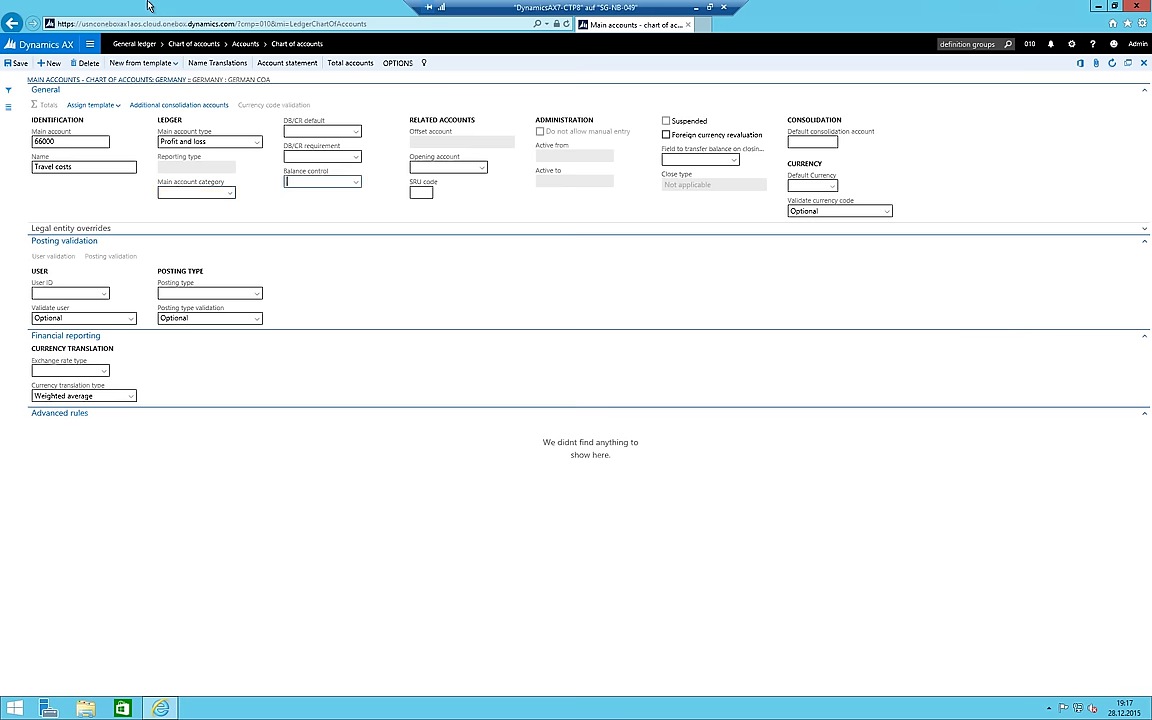
{"action": "key", "text": "ctrl+s"}
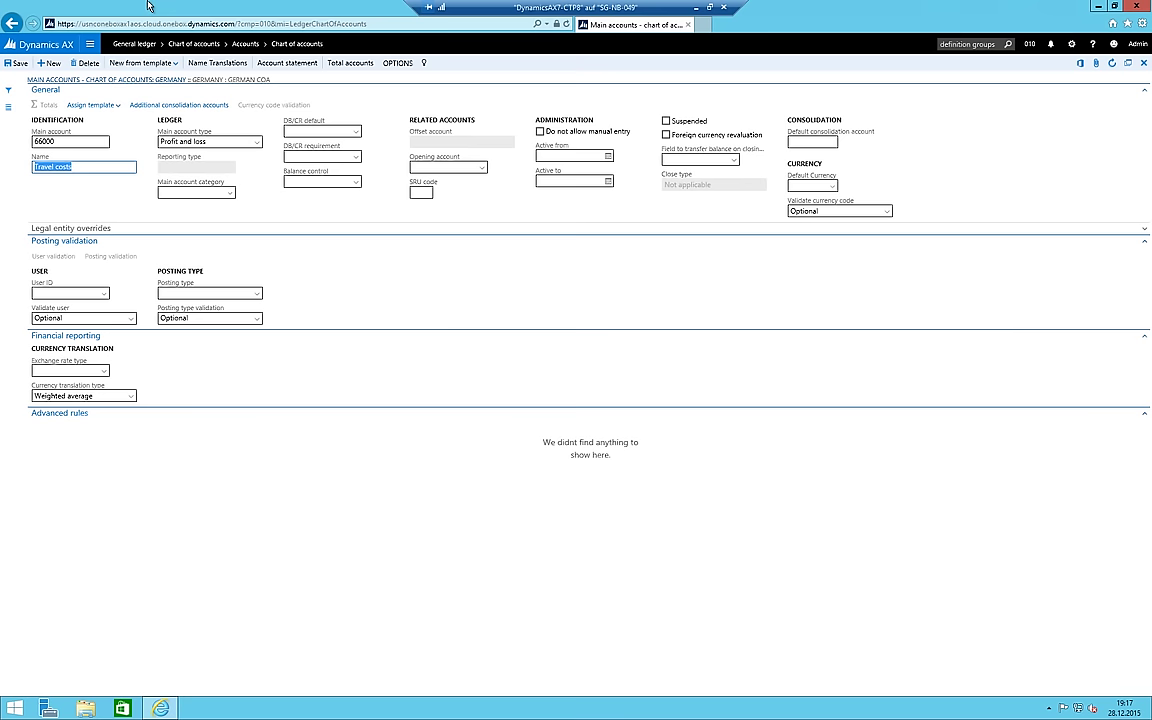
{"action": "key", "text": "shift+Tab"}
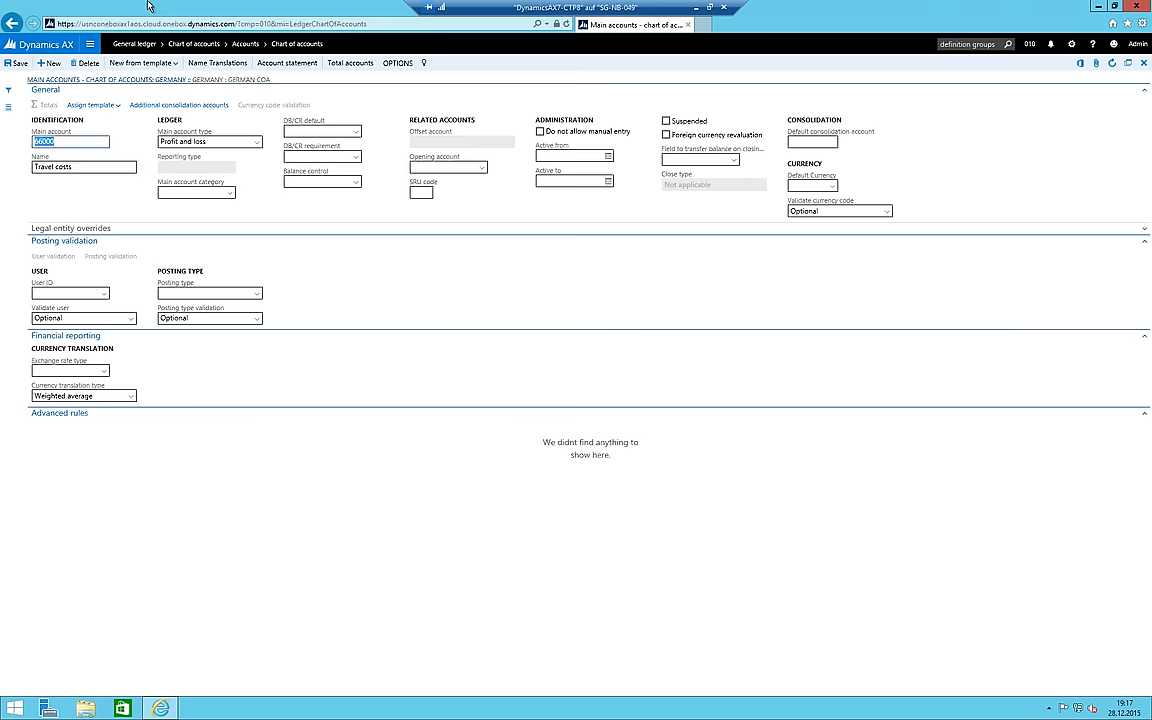
Show the list of main accounts and enable foreign currency revaluation for accounts 10201 Bank CHF and 10200 Bank EUR
{"action": "left_click", "coordinate": [7, 108]}
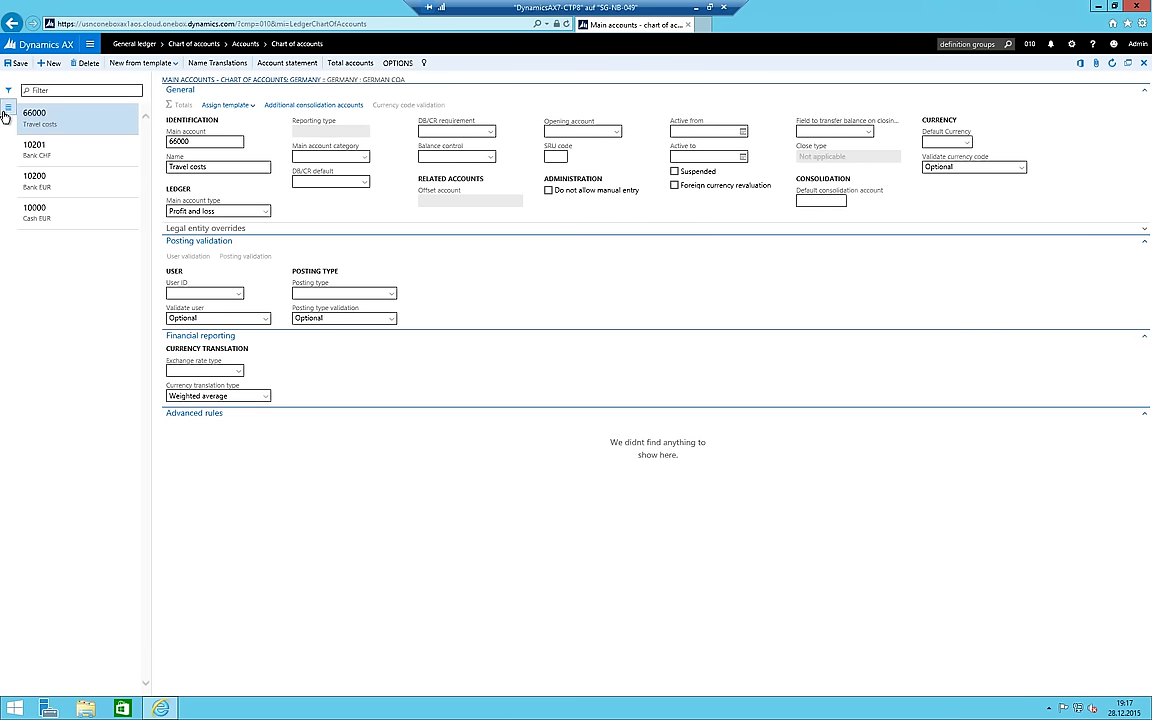
{"action": "left_click", "coordinate": [45, 155]}
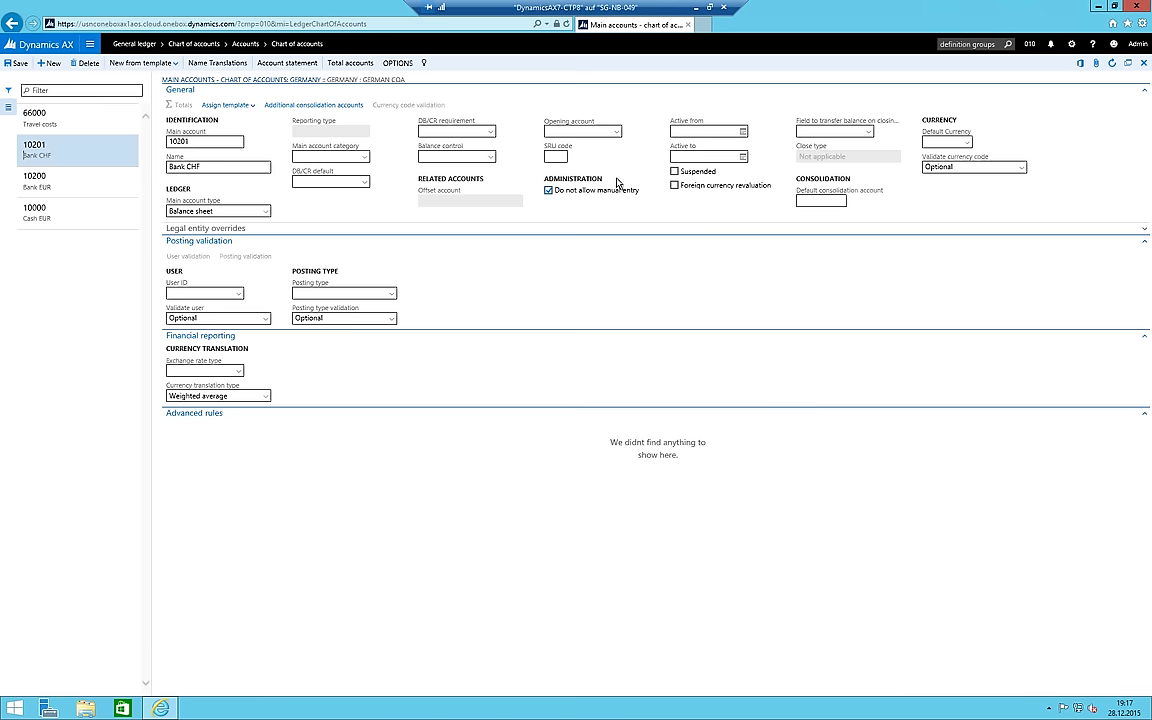
{"action": "left_click", "coordinate": [684, 187]}
{"action": "left_click", "coordinate": [49, 190]}
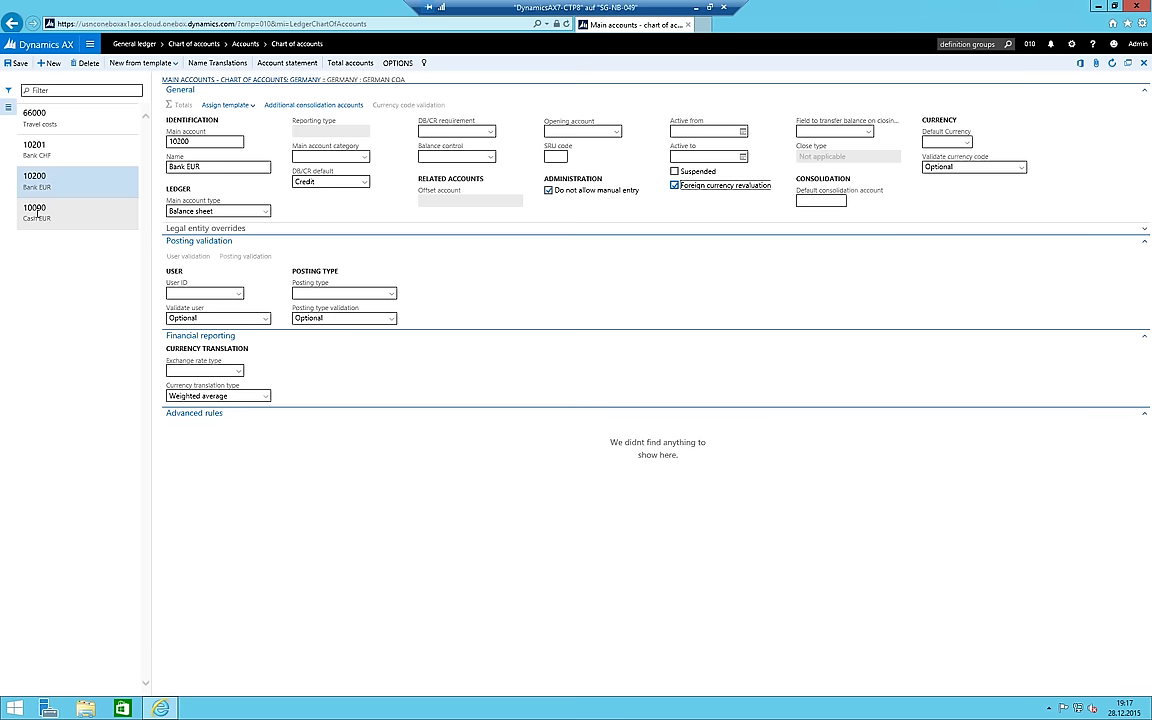
Disable foreign currency revaluation for account 10200 Bank EUR and allow manual entry for account 10000 Cash EUR
{"action": "left_click", "coordinate": [676, 187]}
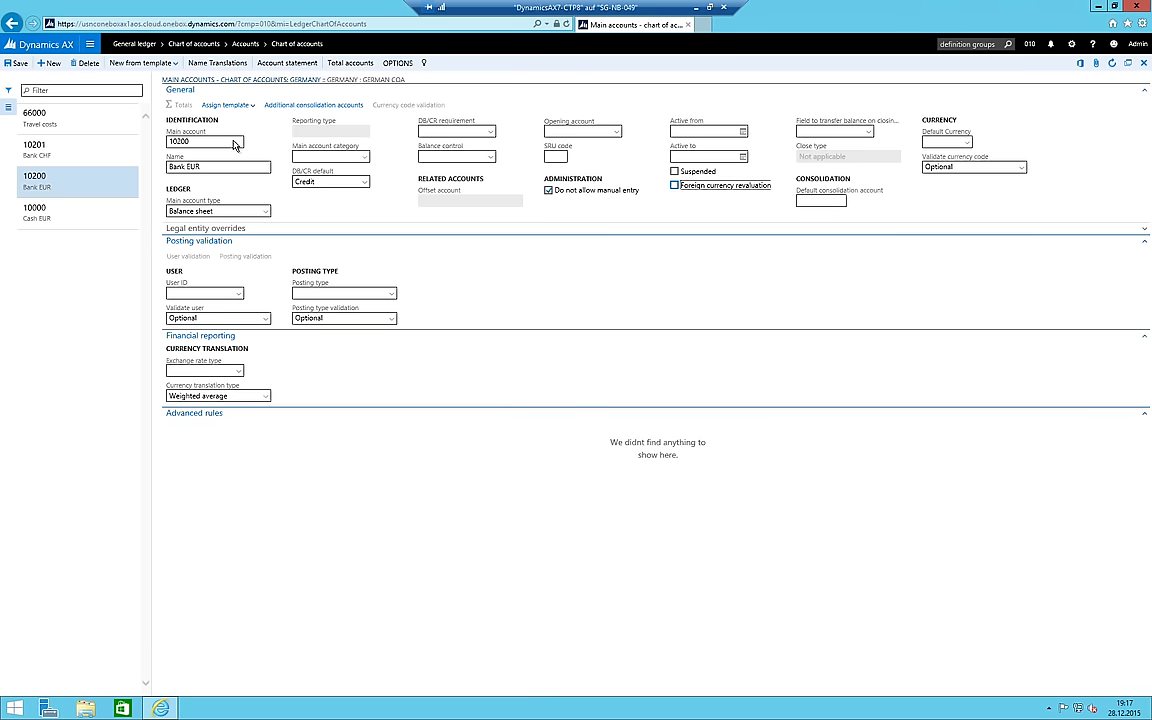
{"action": "left_click", "coordinate": [58, 229]}
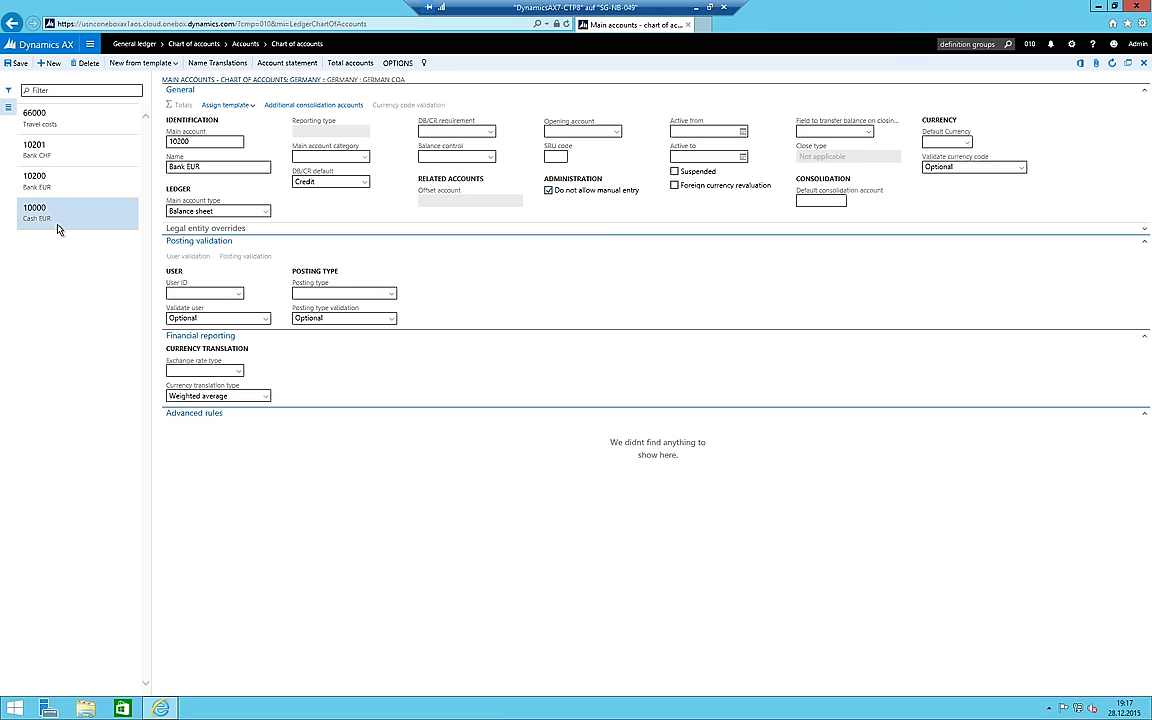
{"action": "left_click", "coordinate": [573, 191]}
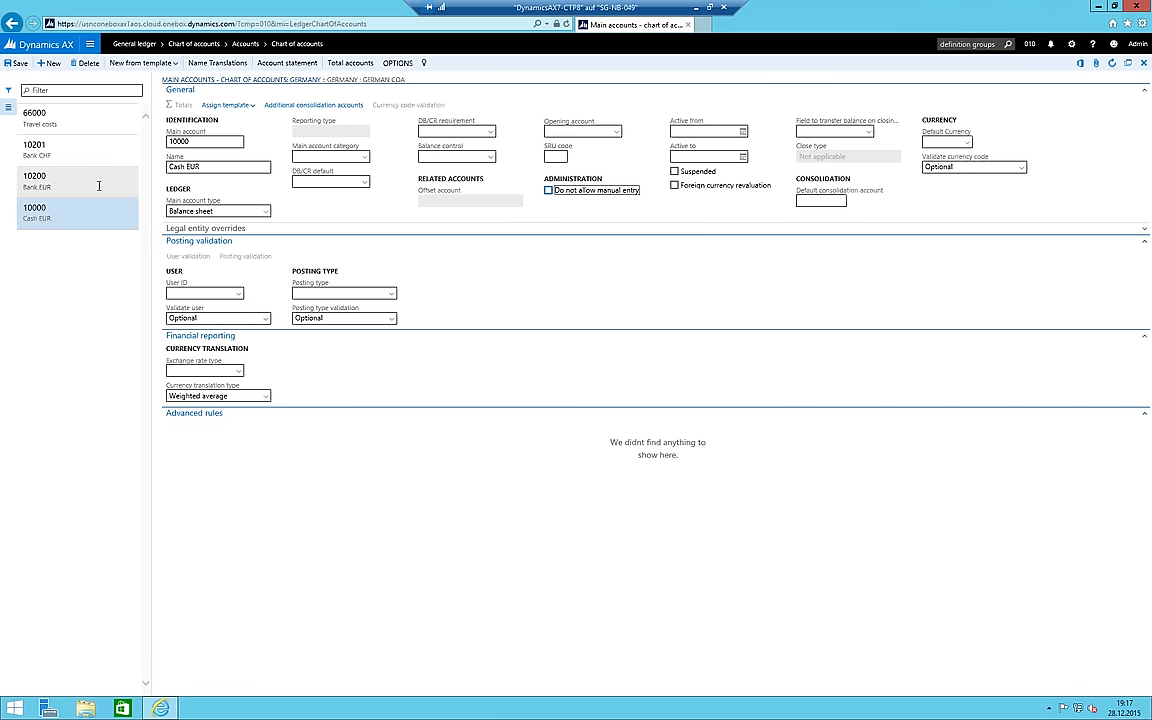
Review the settings of main accounts 10200 Bank EUR, 10201 Bank CHF and 10000 Cash EUR
{"action": "left_click", "coordinate": [58, 175]}
{"action": "left_click", "coordinate": [51, 152]}
{"action": "left_click", "coordinate": [58, 186]}
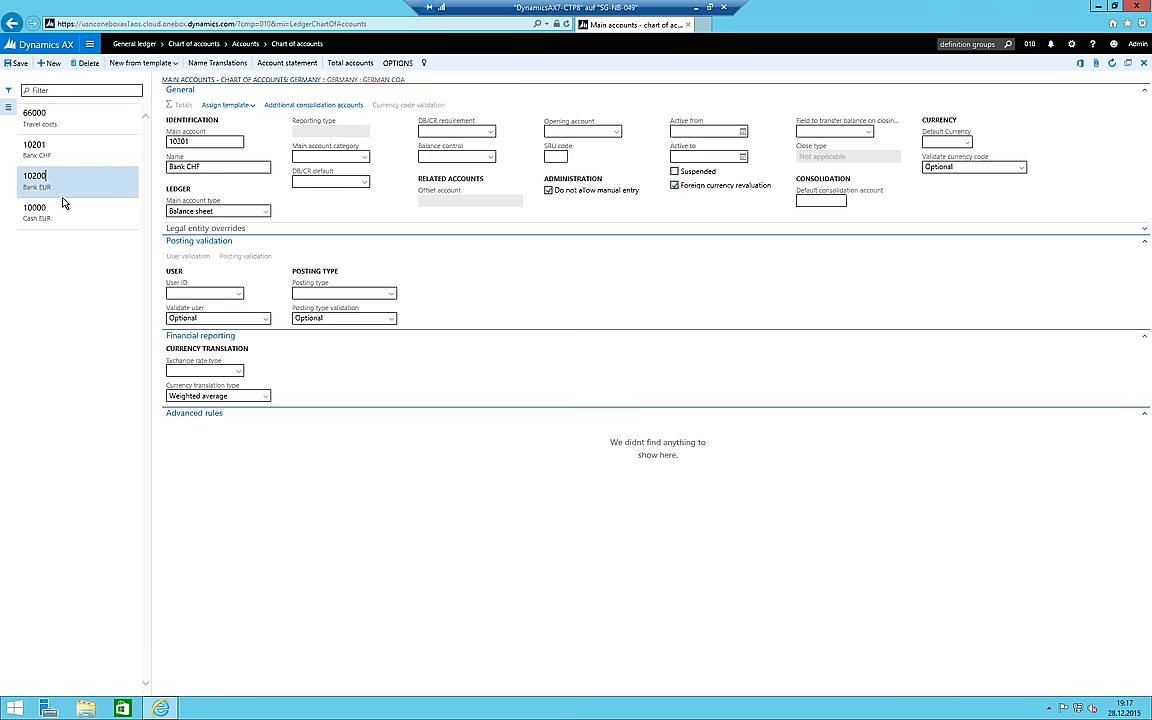
{"action": "left_click", "coordinate": [56, 210]}
{"action": "left_click", "coordinate": [56, 176]}
{"action": "left_click", "coordinate": [57, 150]}
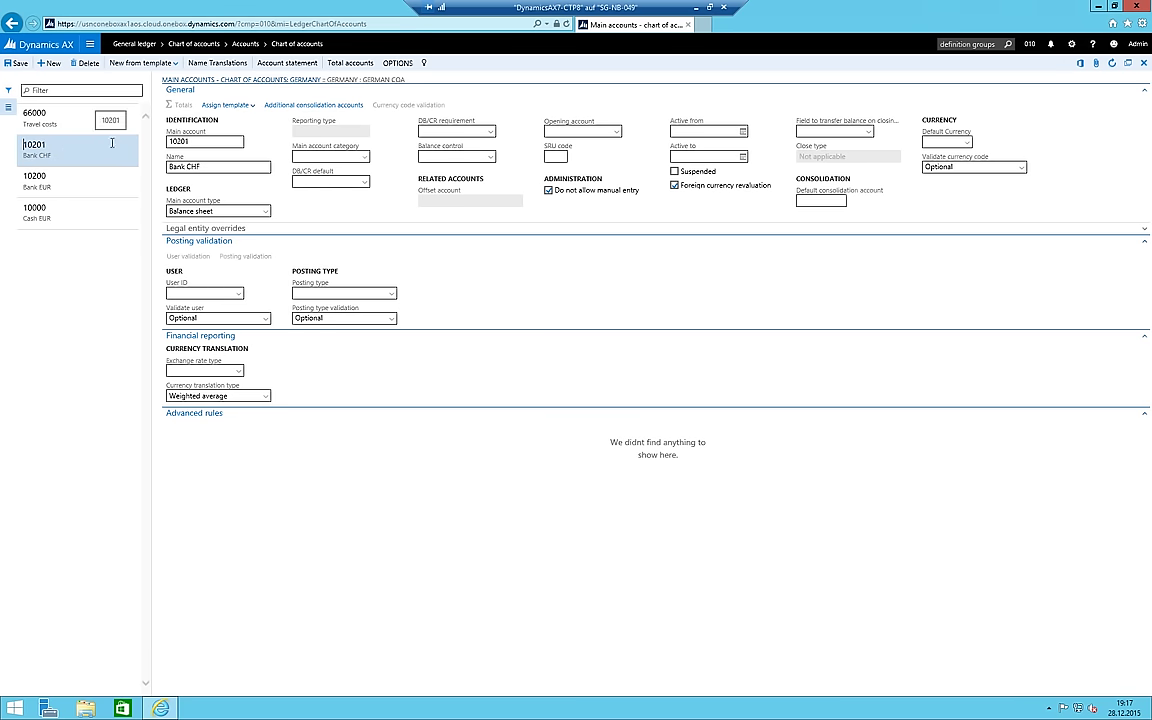
Create an account structure named 010_STD with the description Standard (just Mainaccount), including the main account
{"action": "left_click", "coordinate": [91, 44]}
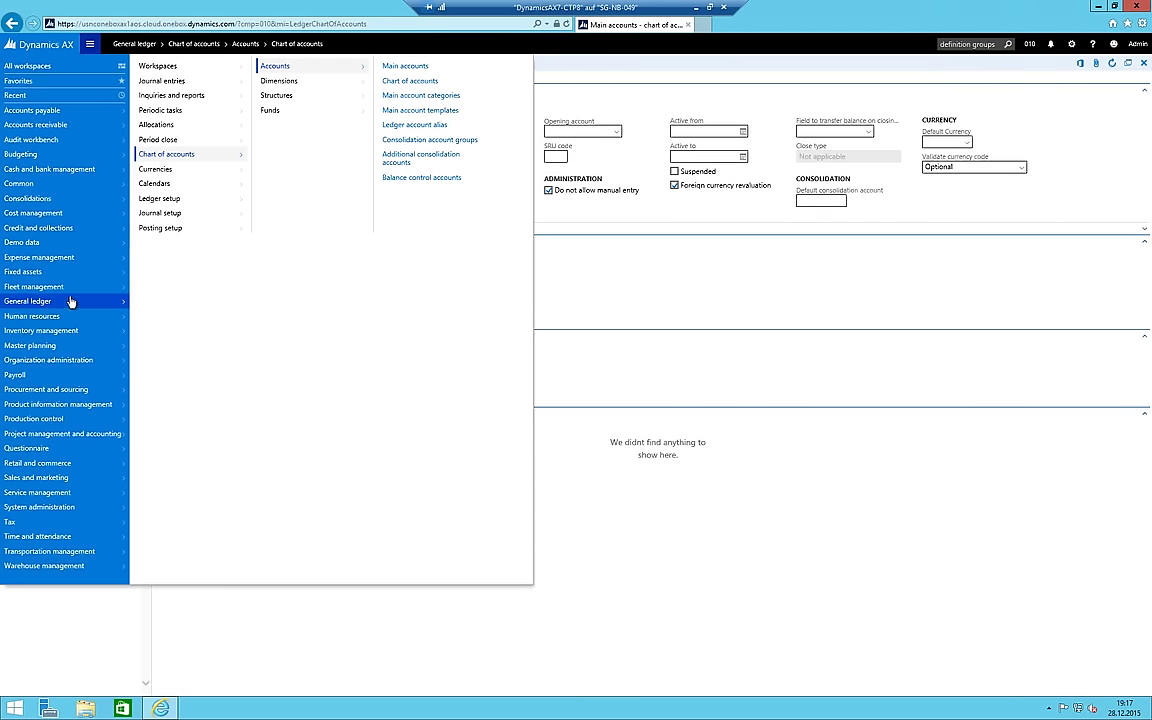
{"action": "left_click", "coordinate": [287, 96]}
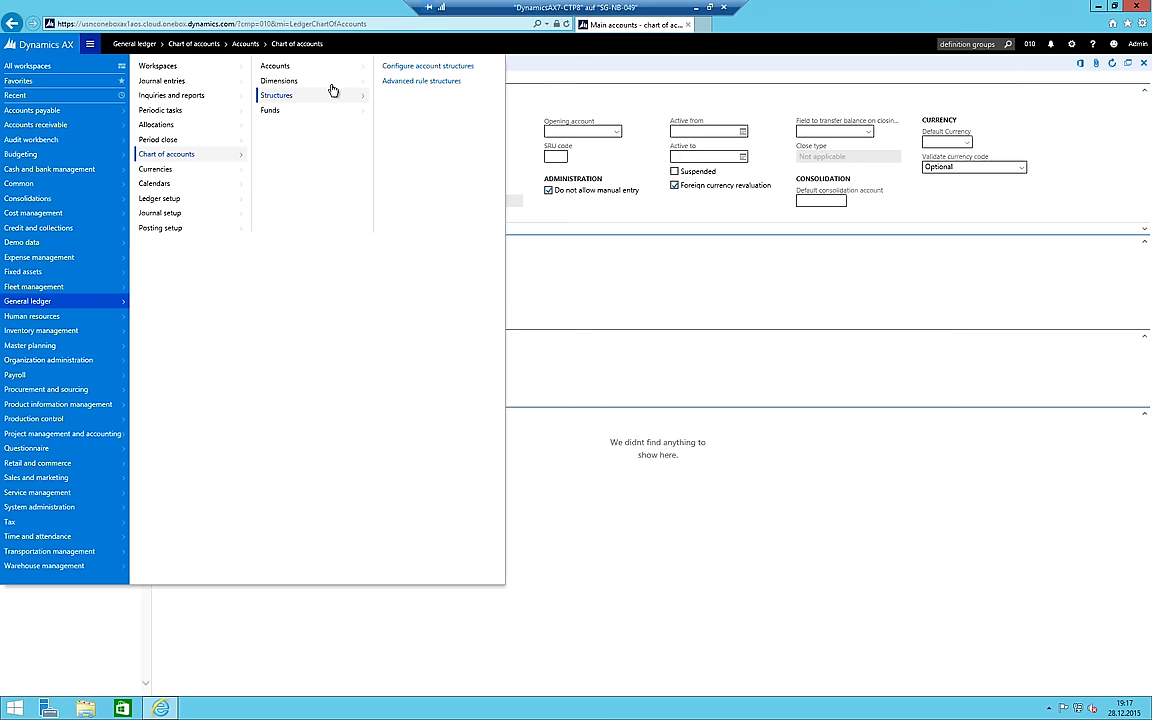
{"action": "left_click", "coordinate": [434, 68]}
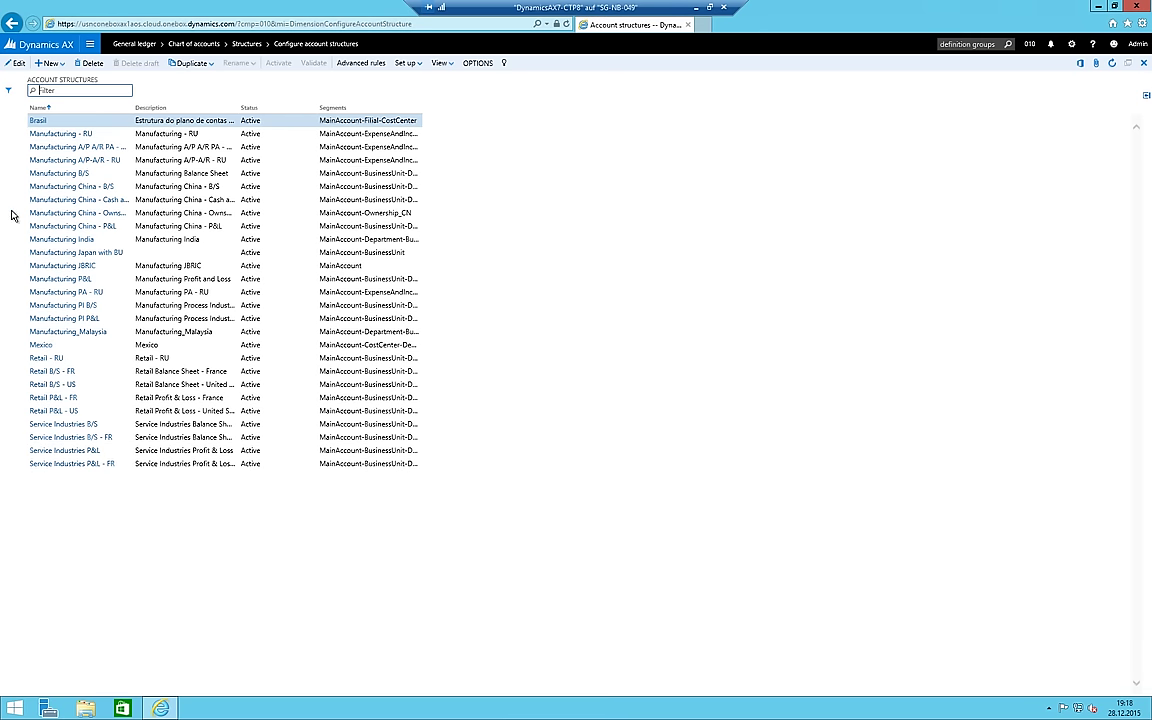
{"action": "left_click", "coordinate": [59, 66]}
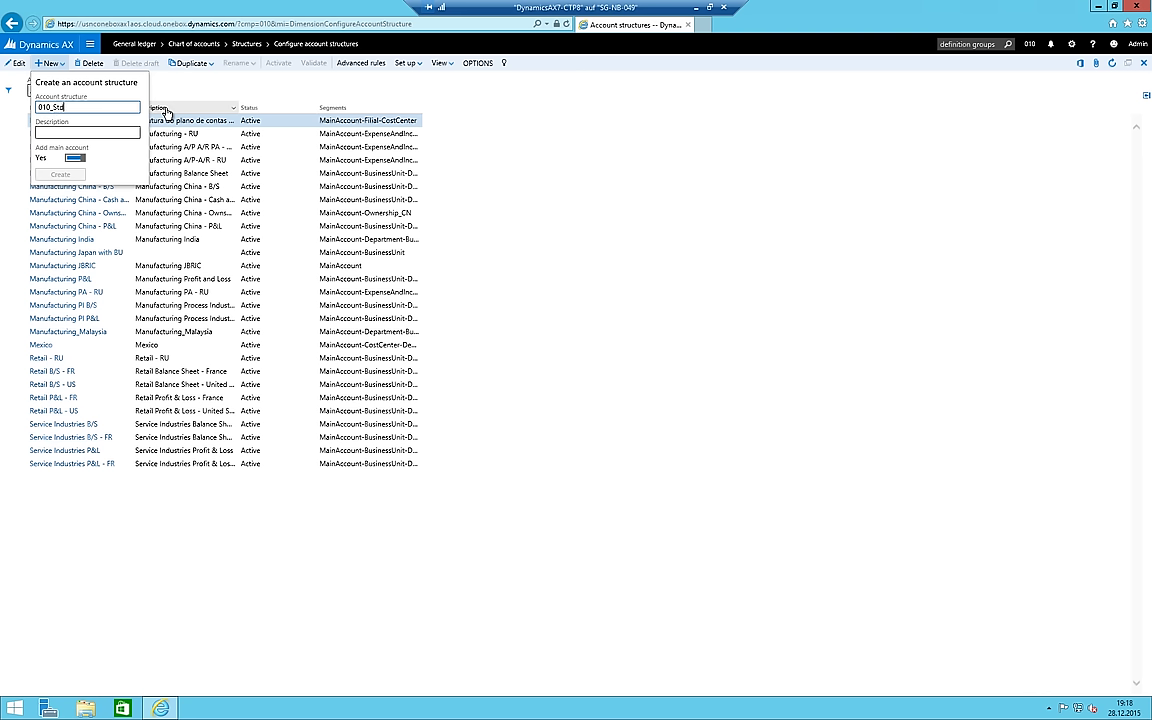
{"action": "type", "text": "010_STD"}
{"action": "key", "text": "Tab"}
{"action": "type", "text": "Star"}
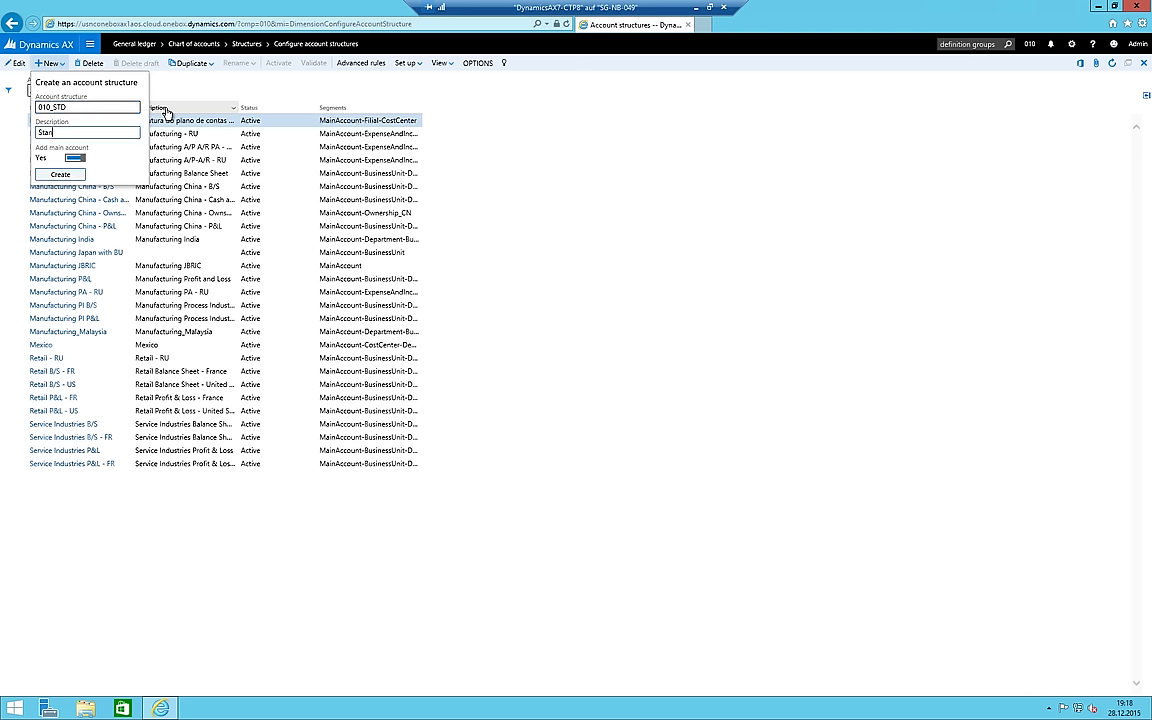
{"action": "type", "text": "dard (just Mainaccount"}
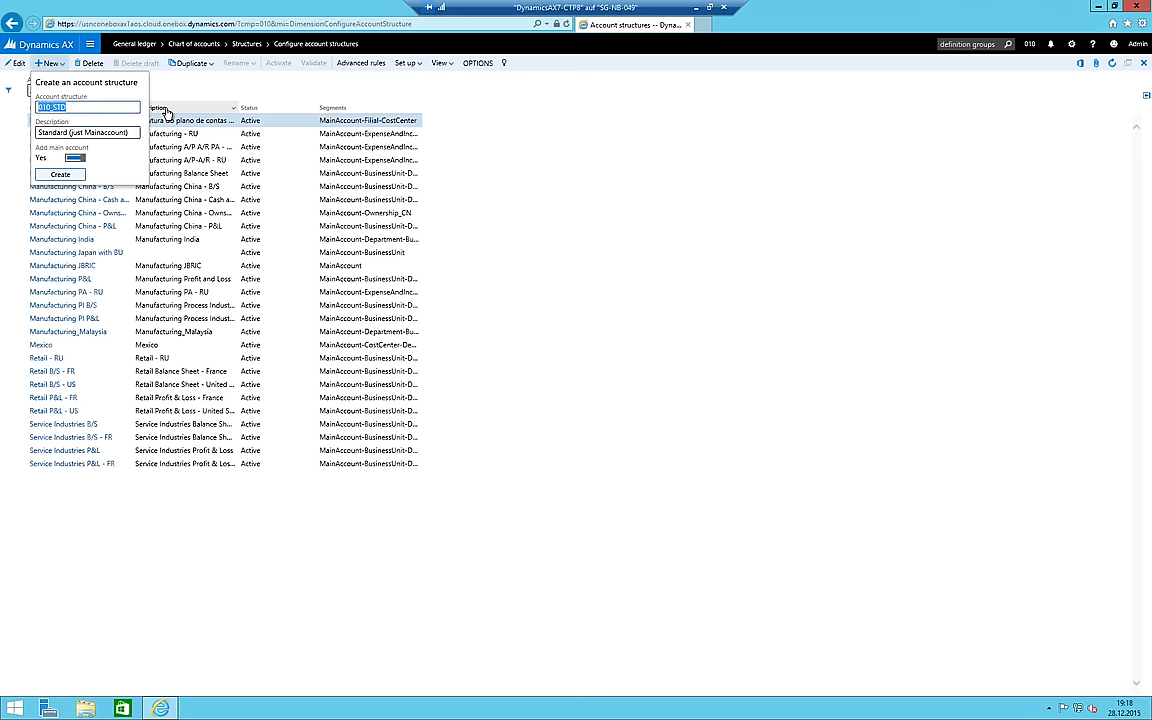
{"action": "left_click", "coordinate": [60, 174]}
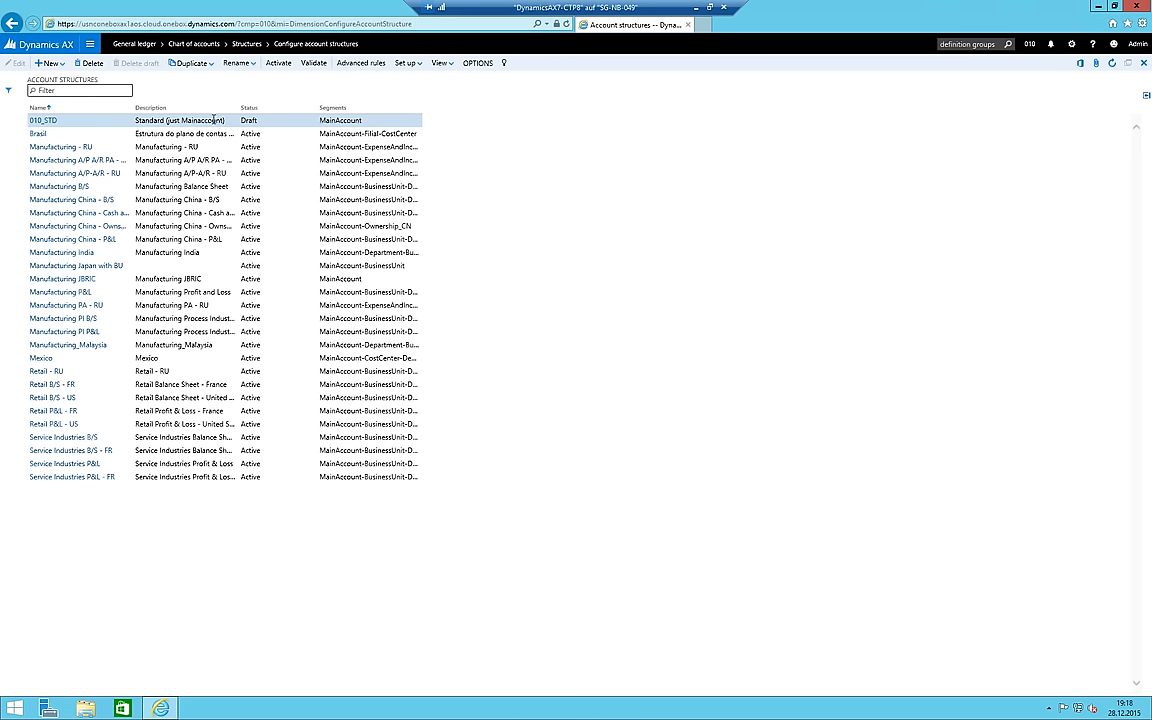
Restrict the allowed MainAccount values of account structure 010_STD to the range between and including 10000 and 29999
{"action": "left_click", "coordinate": [46, 120]}
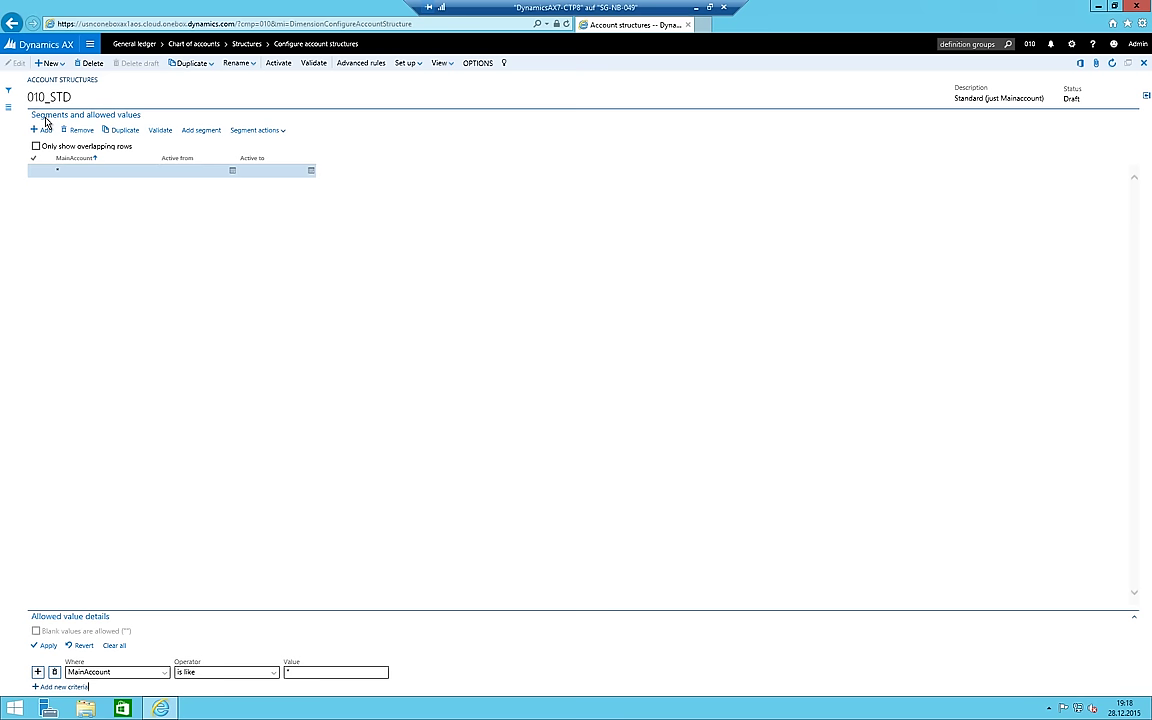
{"action": "left_click", "coordinate": [72, 171]}
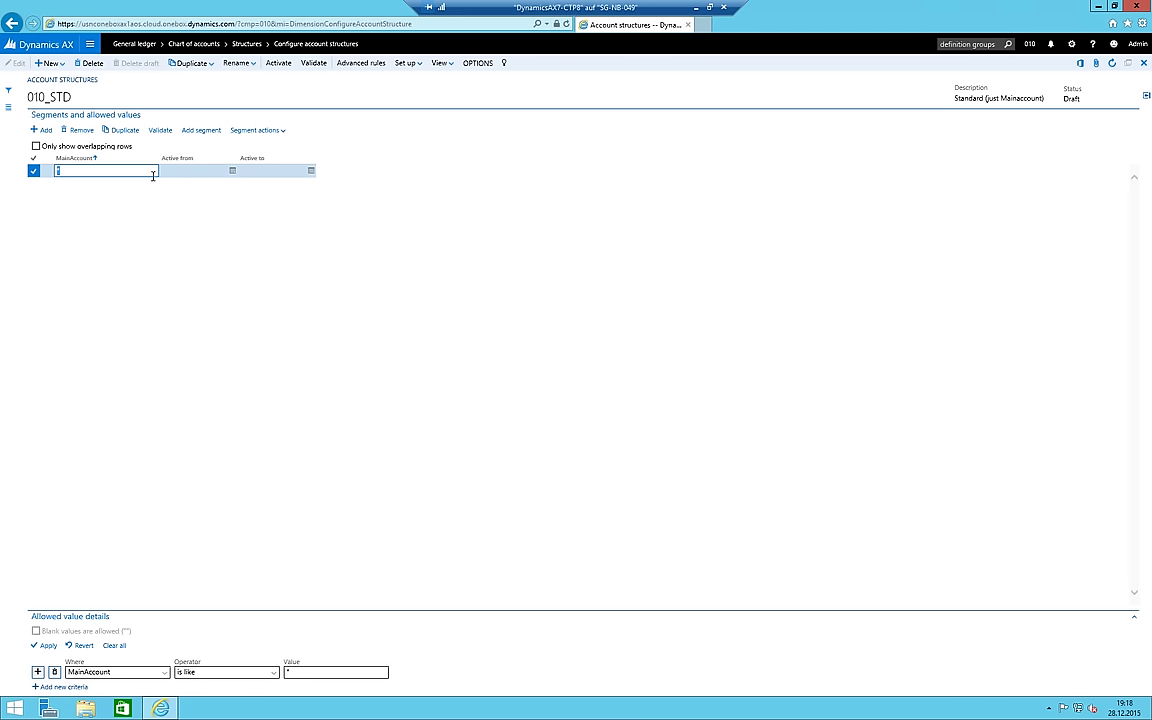
{"action": "double_click", "coordinate": [100, 171]}
{"action": "left_click", "coordinate": [186, 672]}
{"action": "left_click", "coordinate": [274, 672]}
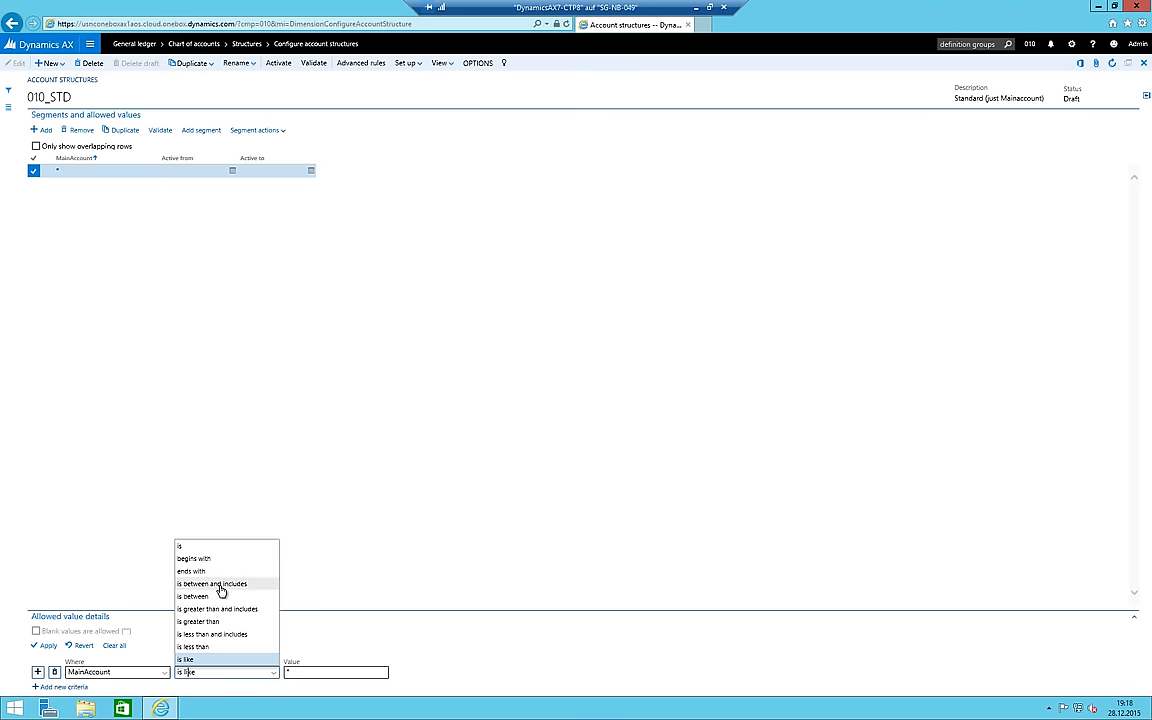
{"action": "left_click", "coordinate": [215, 584]}
{"action": "left_click", "coordinate": [286, 672]}
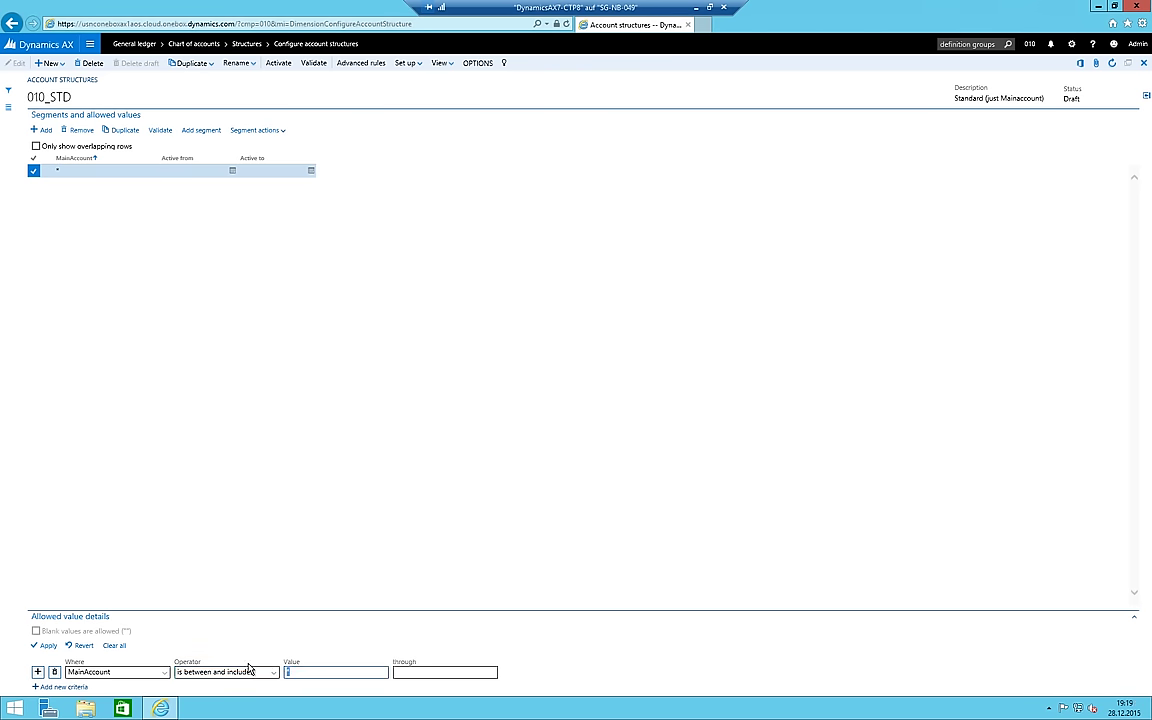
{"action": "type", "text": "10000"}
{"action": "key", "text": "Tab"}
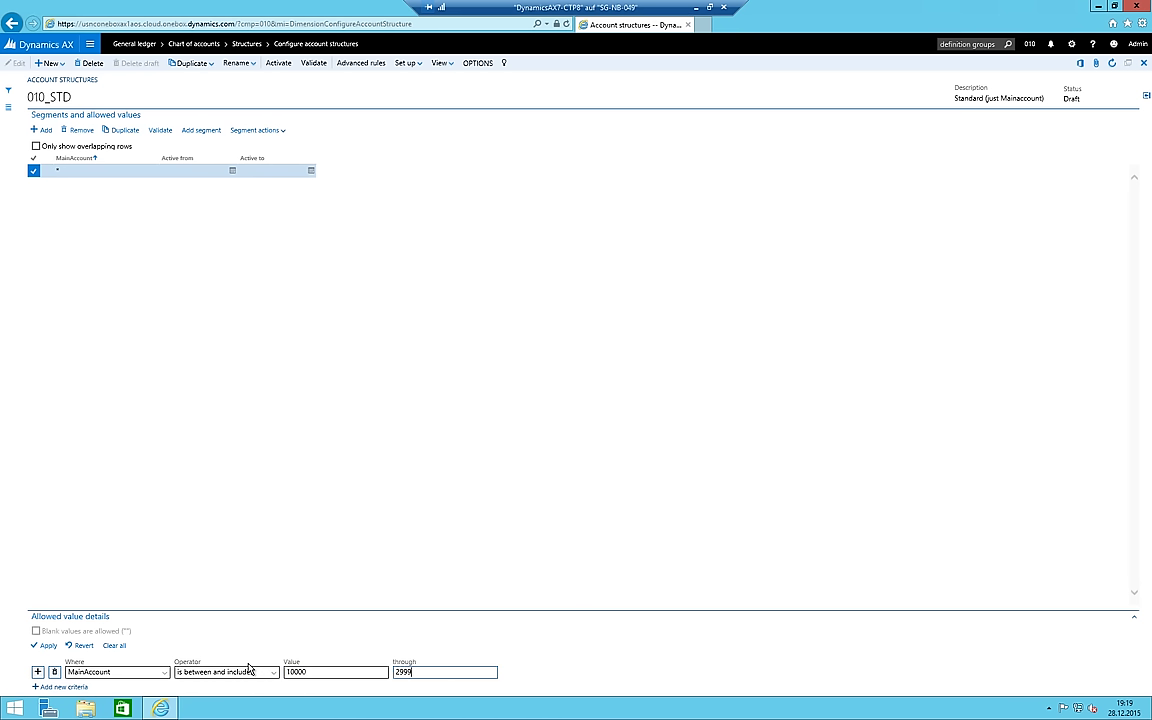
{"action": "key", "text": "shift+Left"}
{"action": "key", "text": "shift+Left"}
{"action": "key", "text": "shift+Left"}
{"action": "key", "text": "shift+Tab"}
{"action": "key", "text": "Tab"}
{"action": "left_click", "coordinate": [44, 647]}
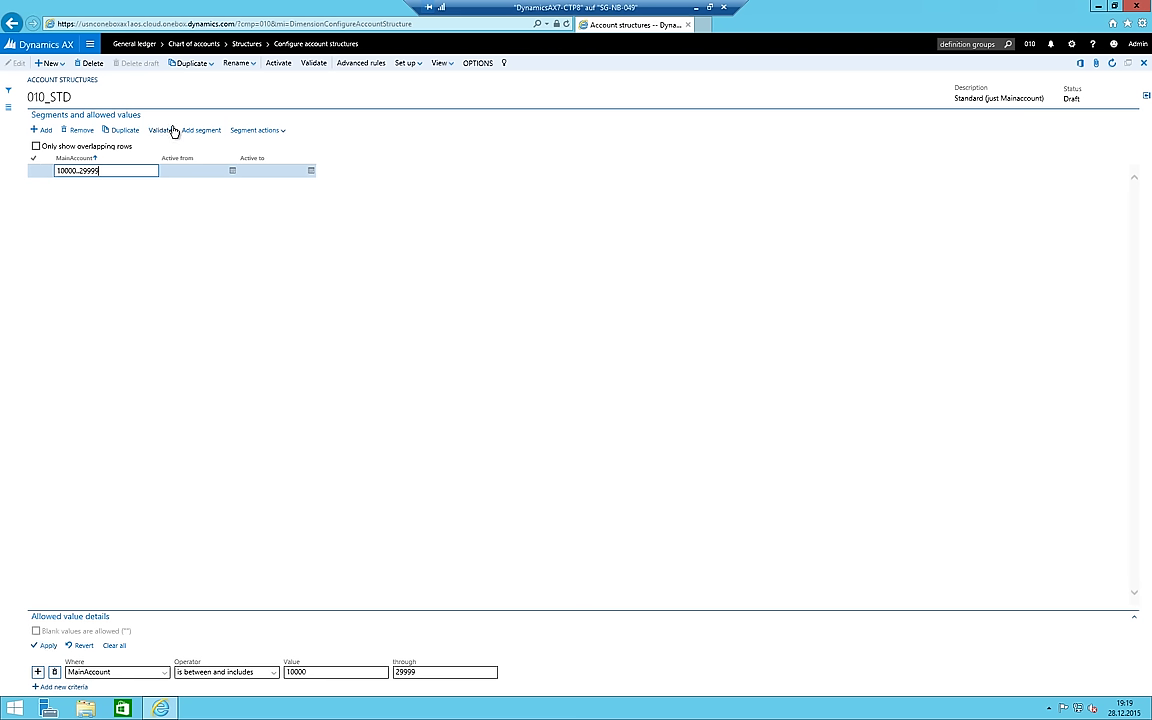
Activate account structure 010_STD without batch processing and show the list of account structures
{"action": "left_click", "coordinate": [277, 64]}
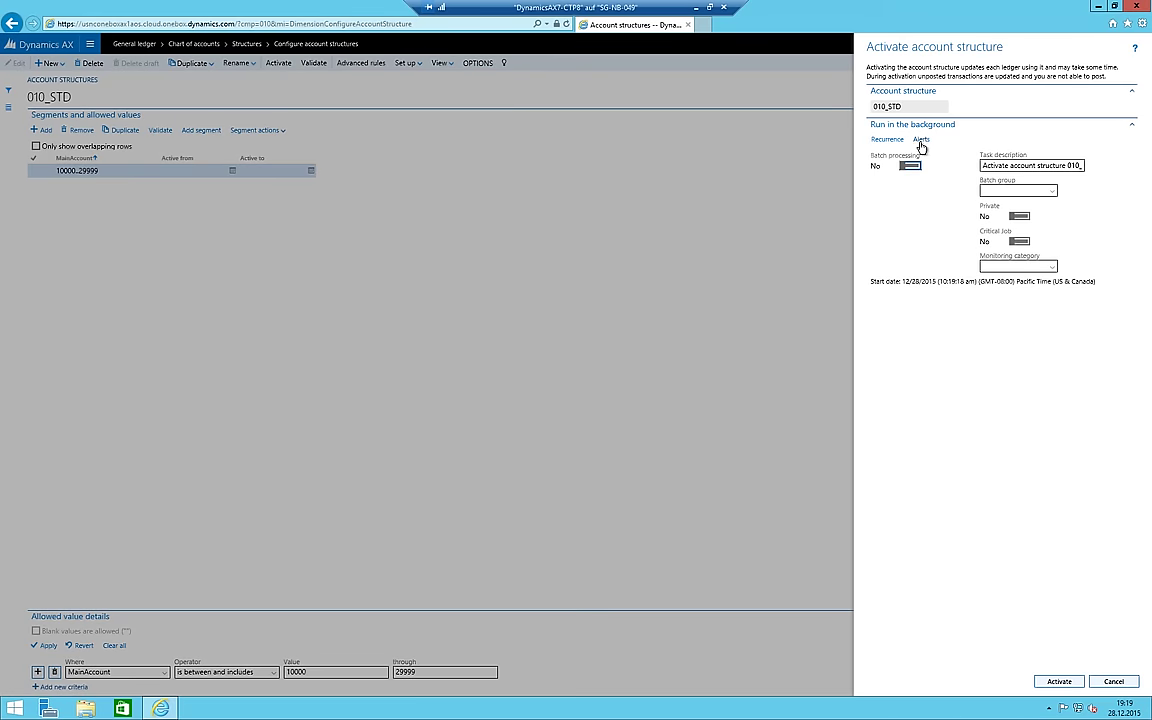
{"action": "left_click", "coordinate": [1066, 681]}
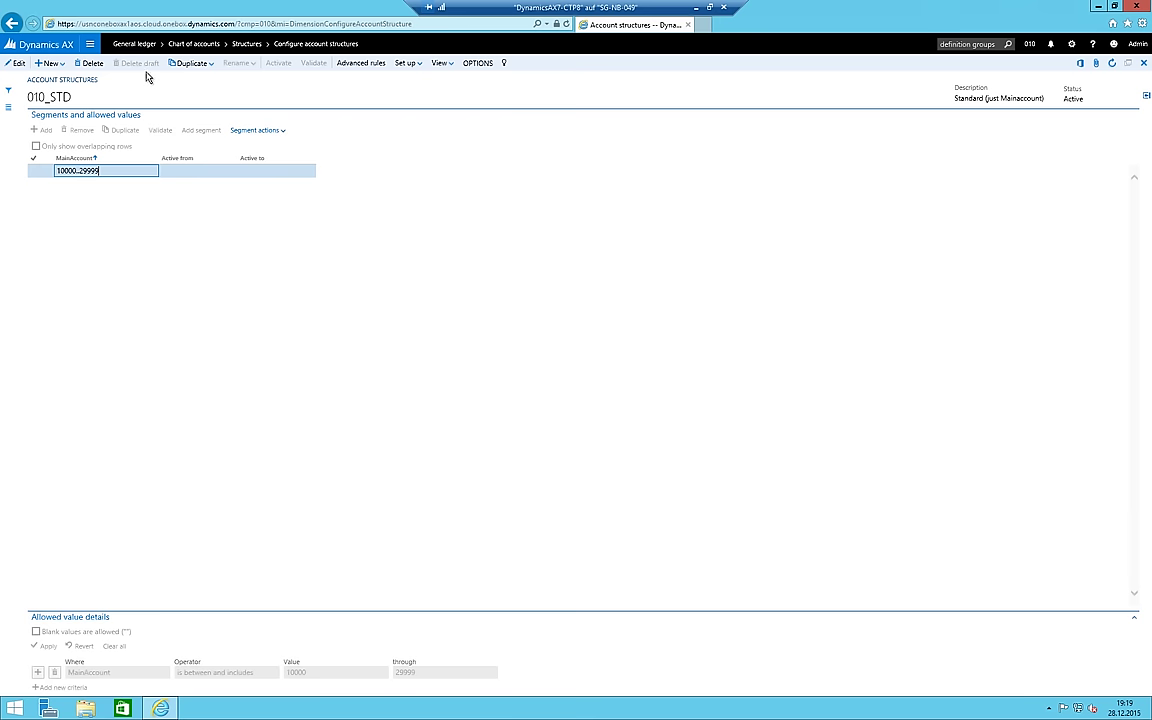
{"action": "left_click", "coordinate": [8, 106]}
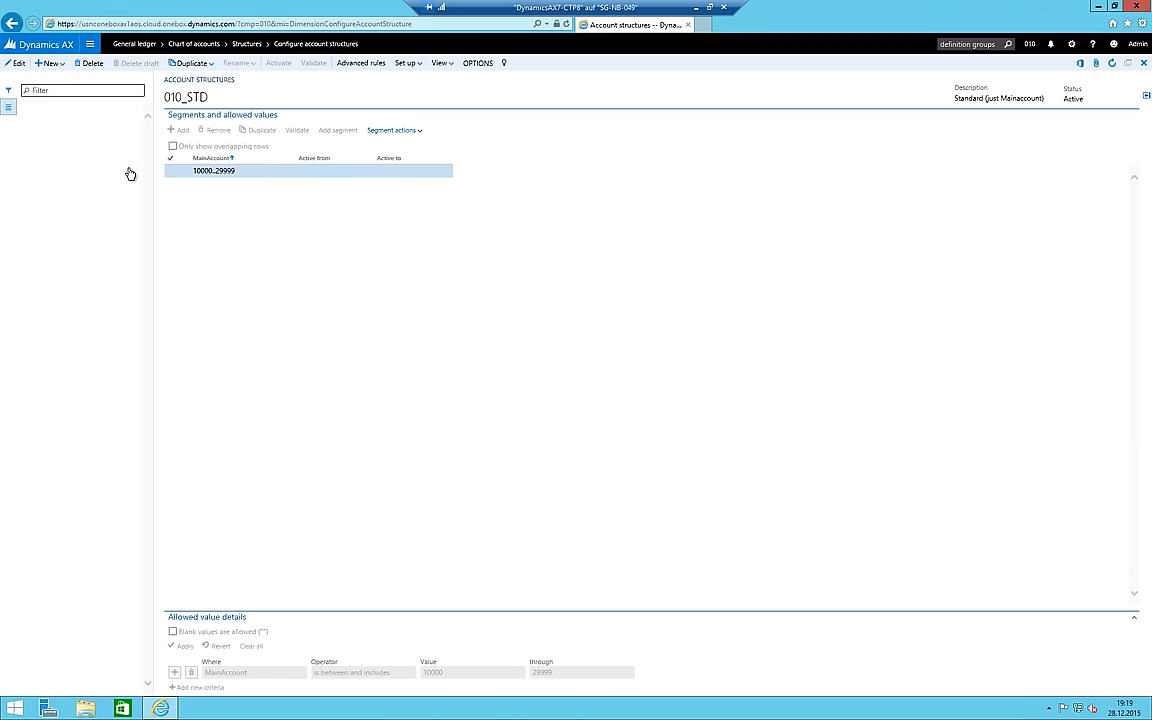
{"action": "left_click", "coordinate": [8, 106]}
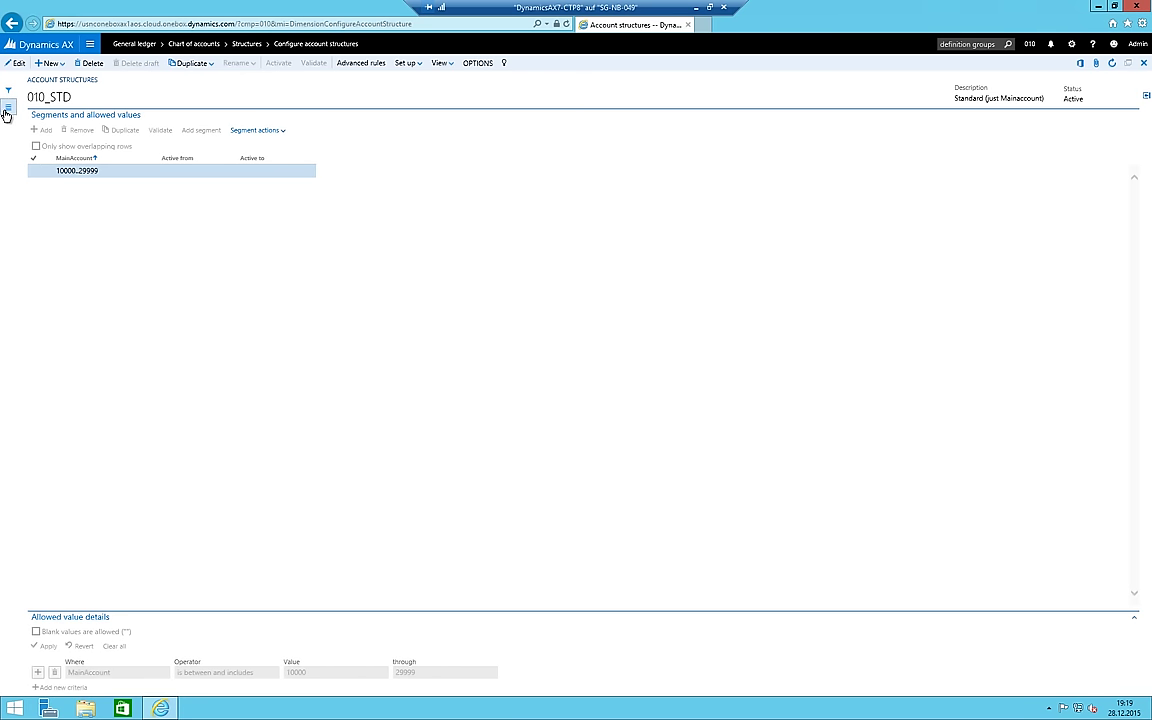
{"action": "left_click", "coordinate": [8, 106]}
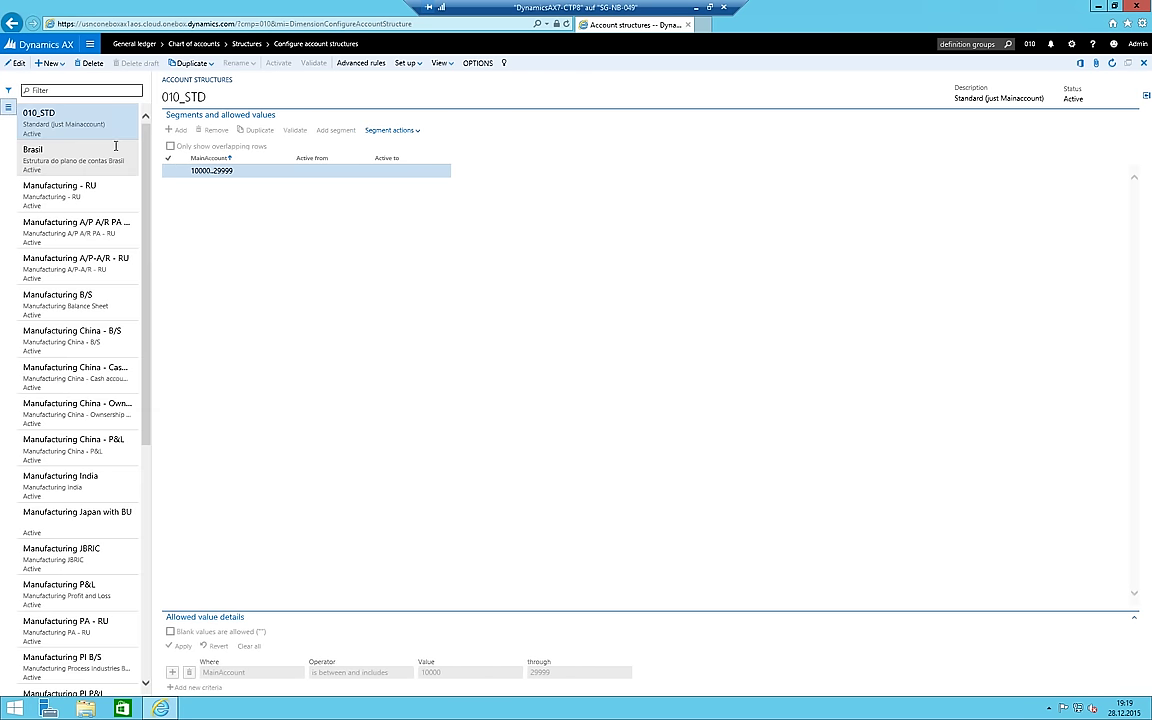
Create an account structure named 010_CC with the description MainAccount + CC, including the main account
{"action": "left_click", "coordinate": [66, 64]}
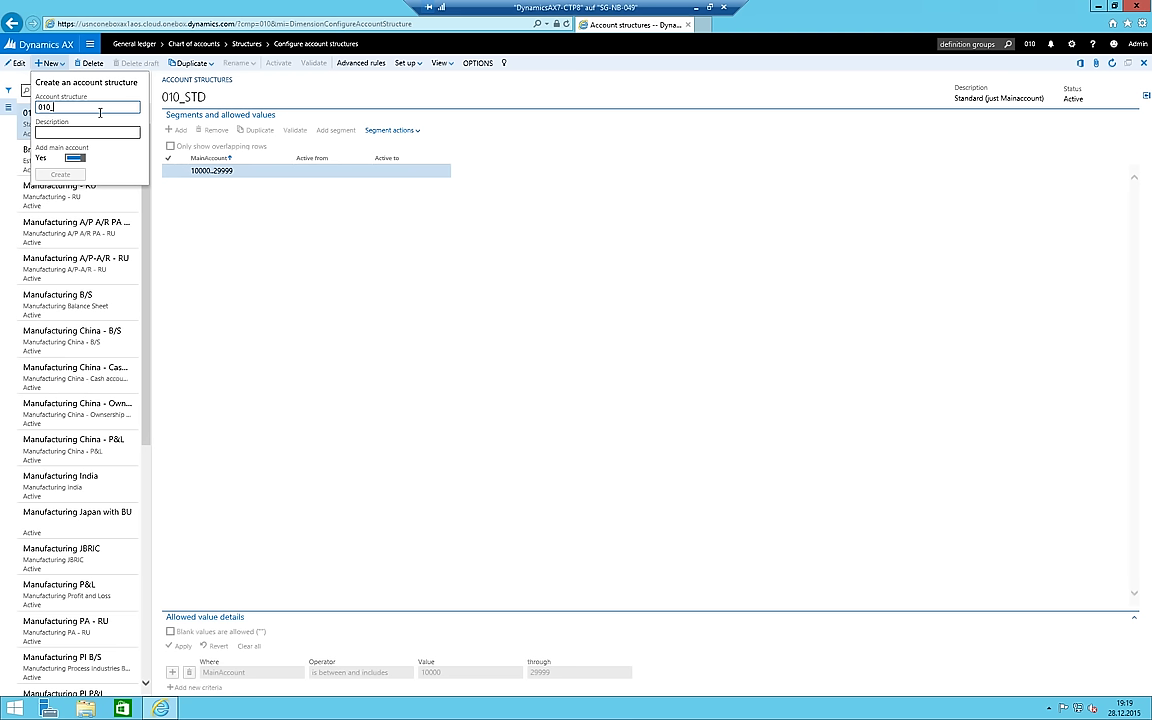
{"action": "type", "text": "C"}
{"action": "key", "text": "Tab"}
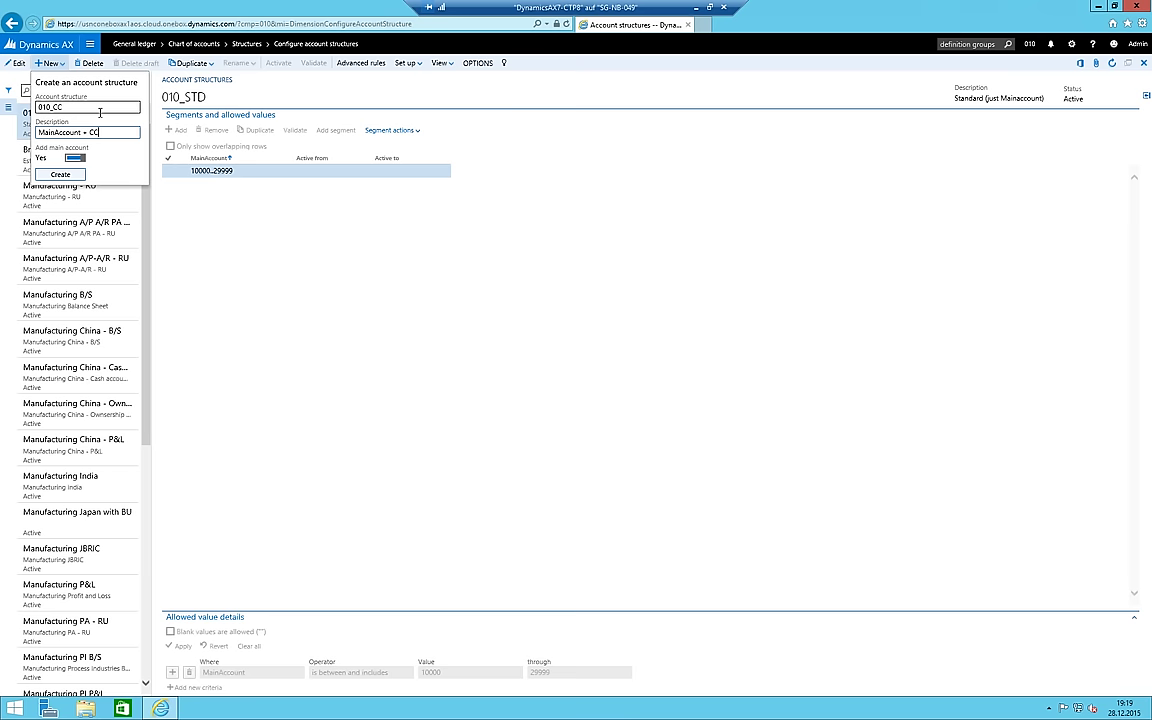
{"action": "key", "text": "Return"}
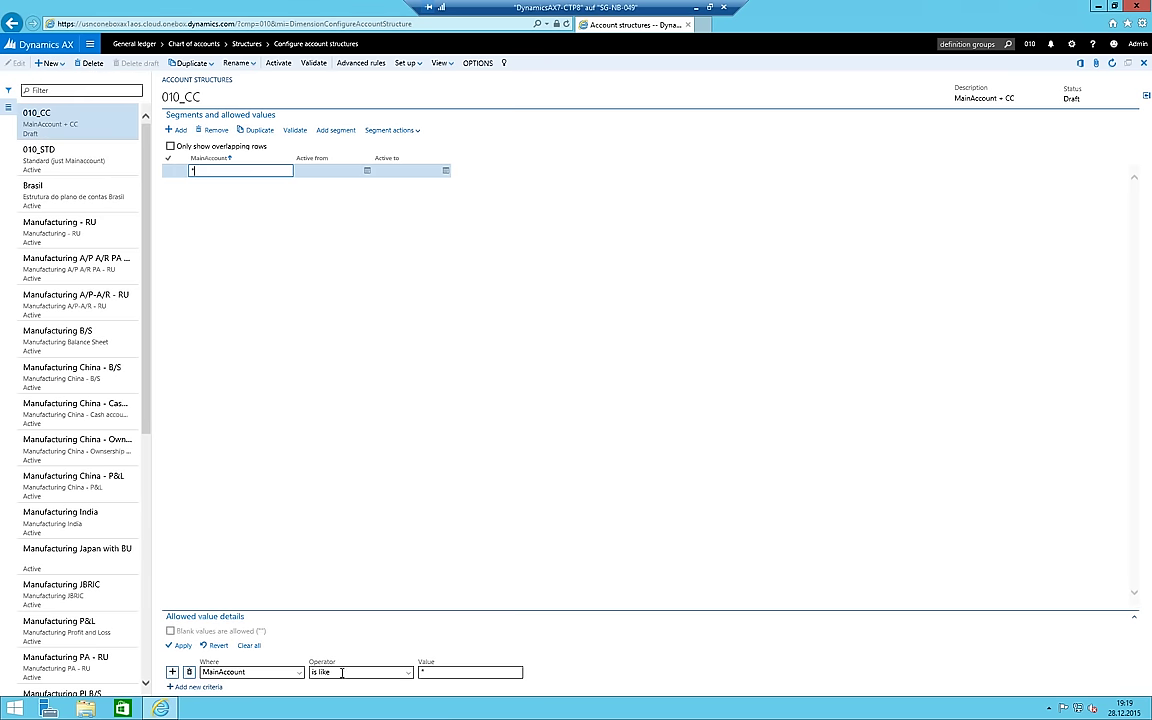
Restrict the allowed MainAccount values of account structure 010_CC to the range between and including 30000 and 99999
{"action": "left_click", "coordinate": [342, 672]}
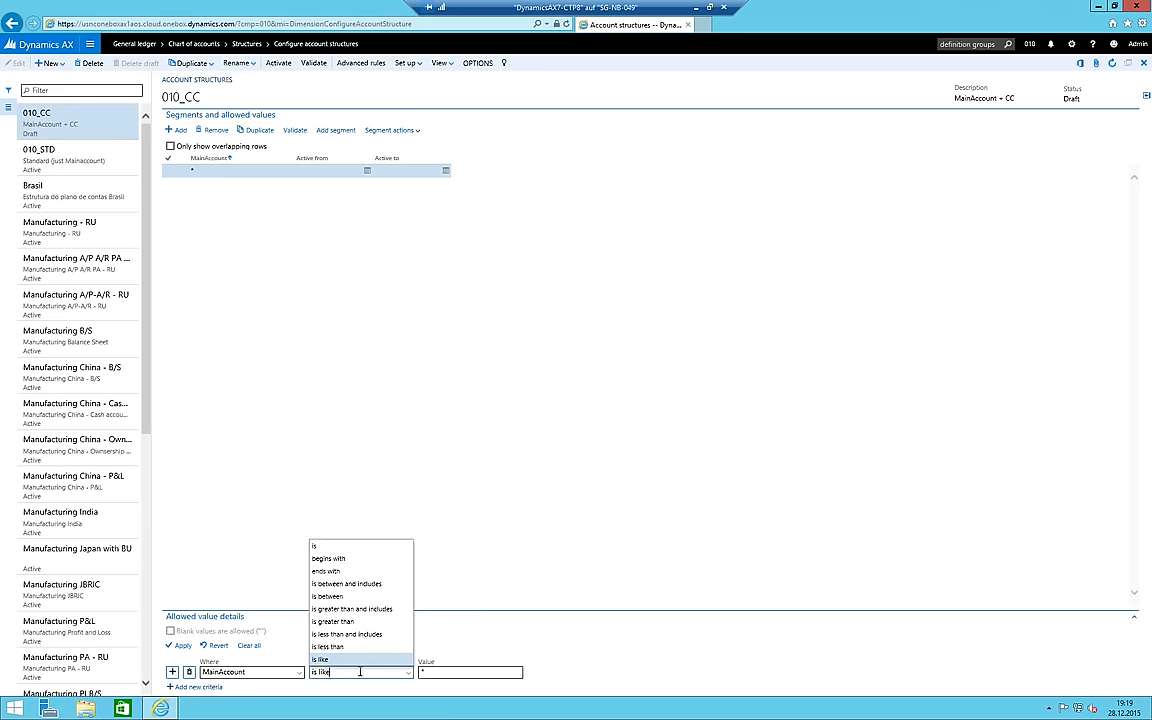
{"action": "left_click", "coordinate": [365, 585]}
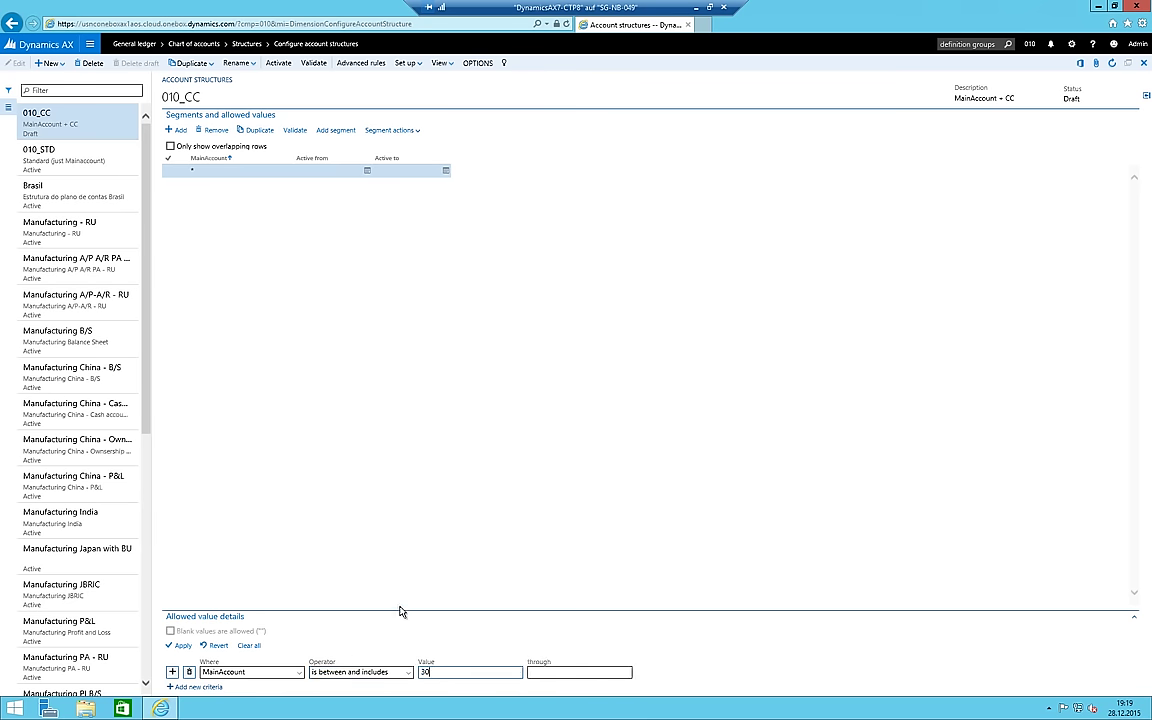
{"action": "key", "text": "Tab"}
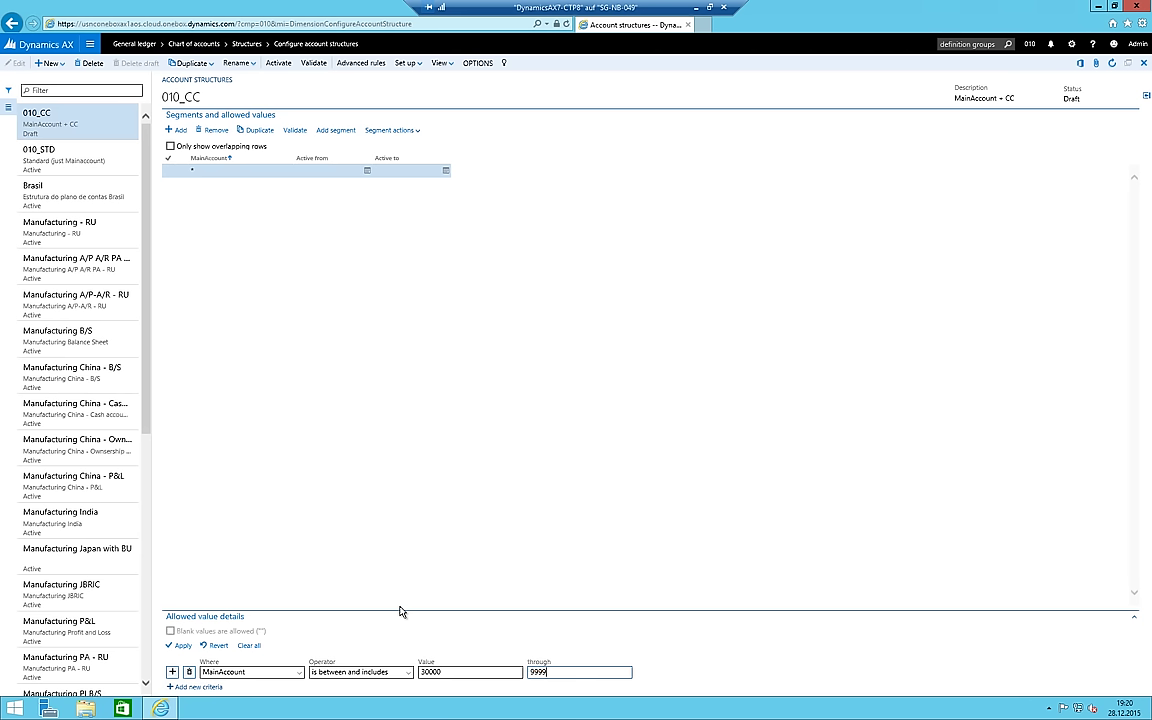
{"action": "key", "text": "shift+Tab"}
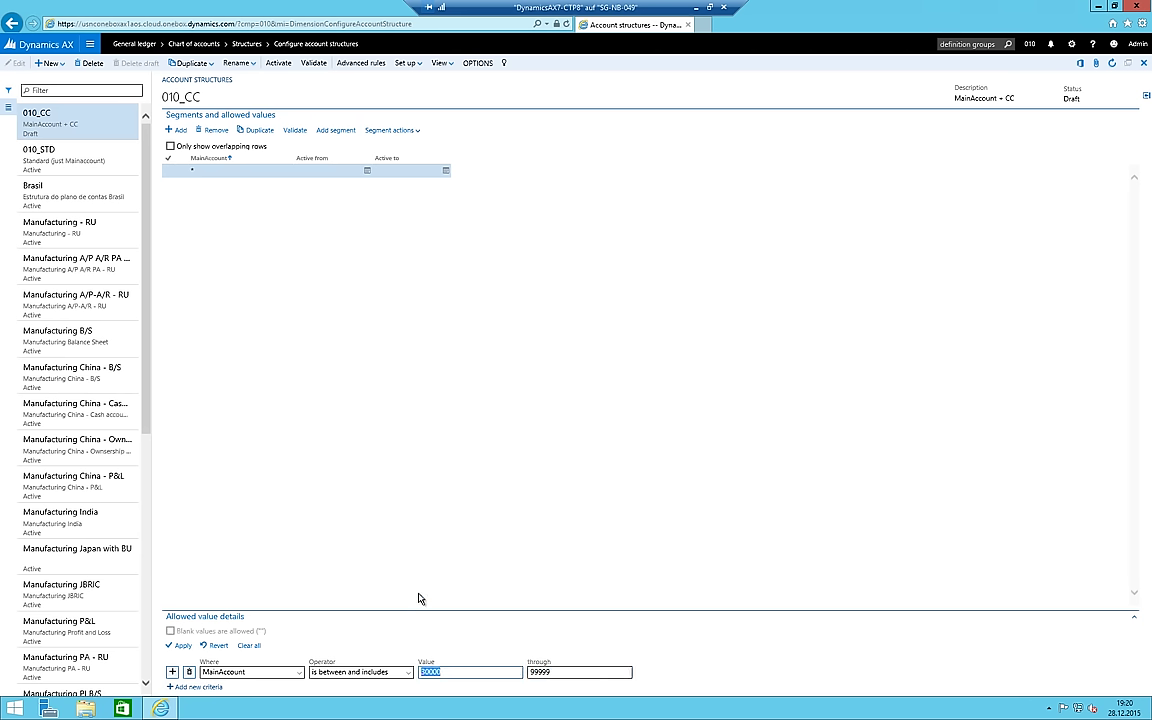
{"action": "left_click", "coordinate": [182, 646]}
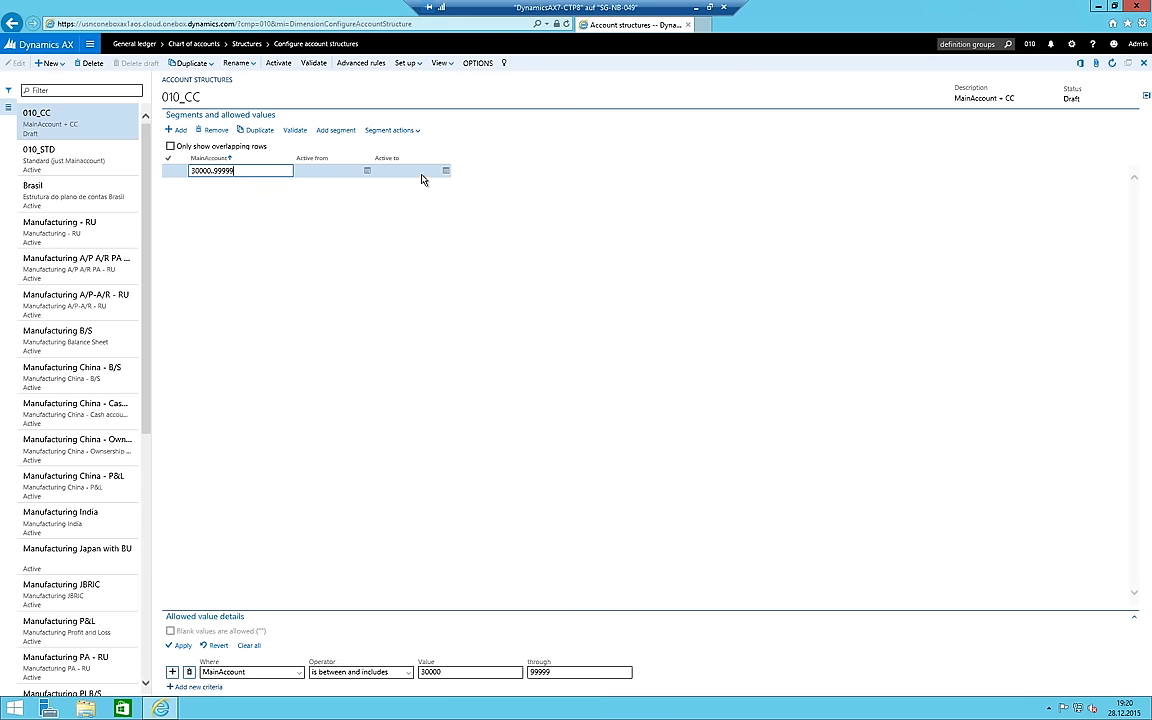
Define a new custom financial dimension named CC_010 as an additional segment for account structure 010_CC
{"action": "left_click", "coordinate": [336, 131]}
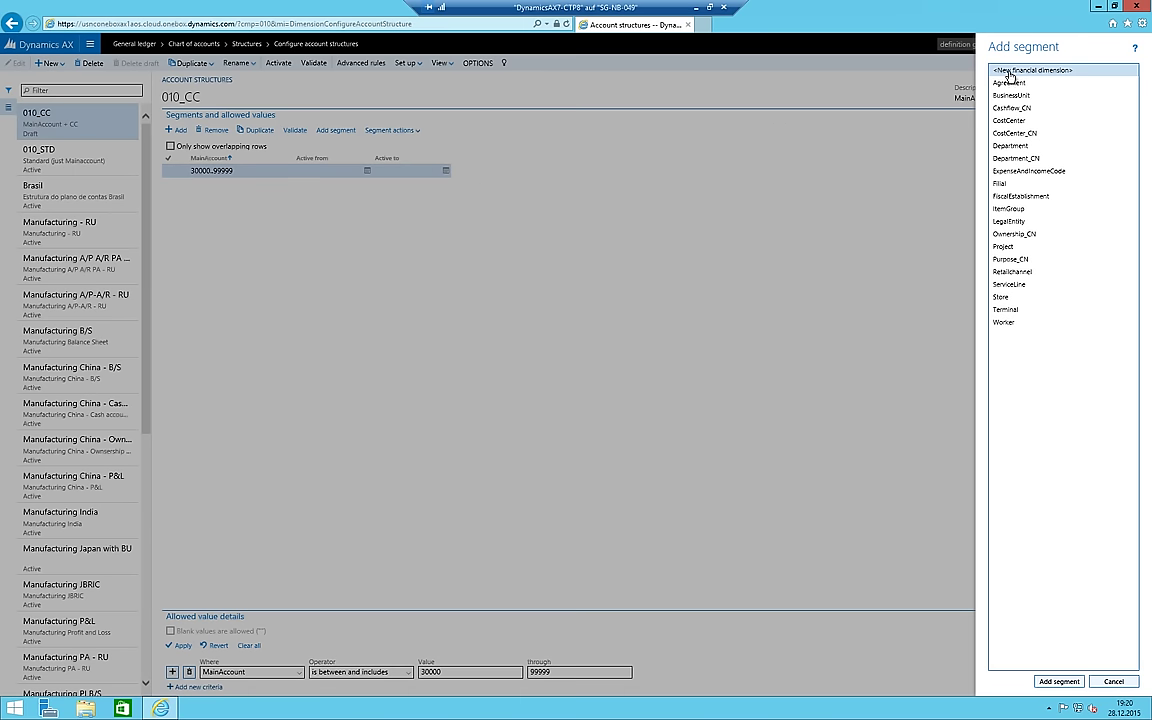
{"action": "double_click", "coordinate": [1035, 71]}
{"action": "left_click", "coordinate": [998, 70]}
{"action": "left_click", "coordinate": [1057, 679]}
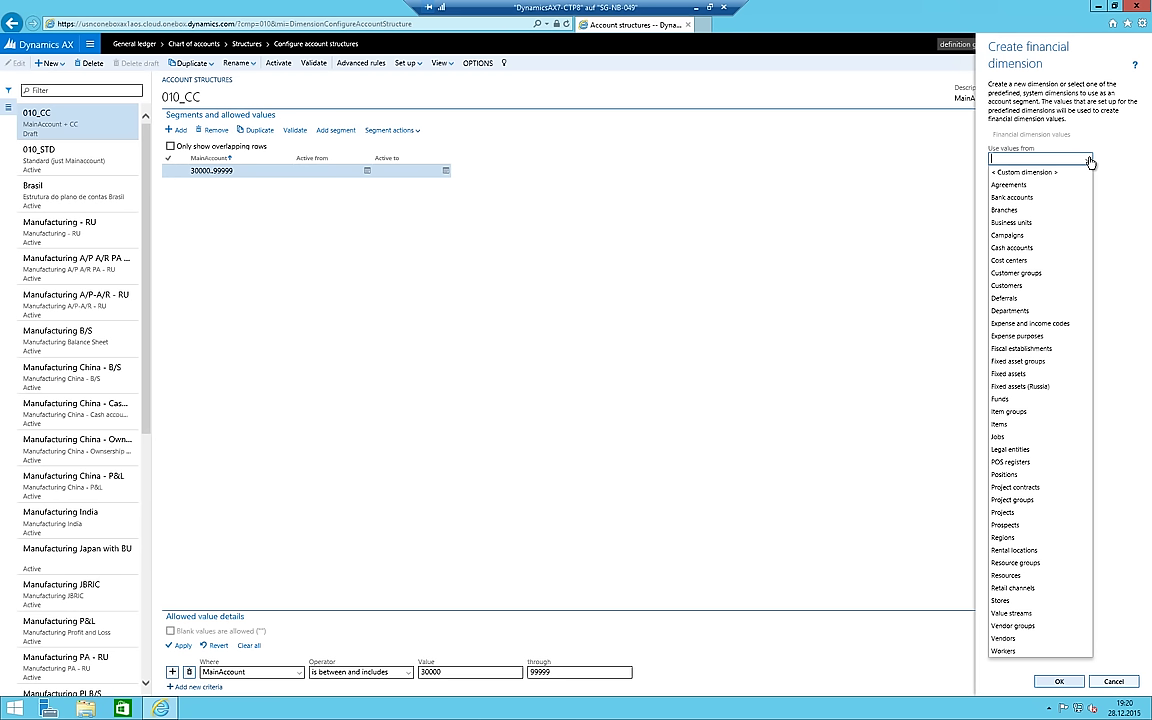
{"action": "left_click", "coordinate": [1064, 158]}
{"action": "left_click", "coordinate": [1008, 174]}
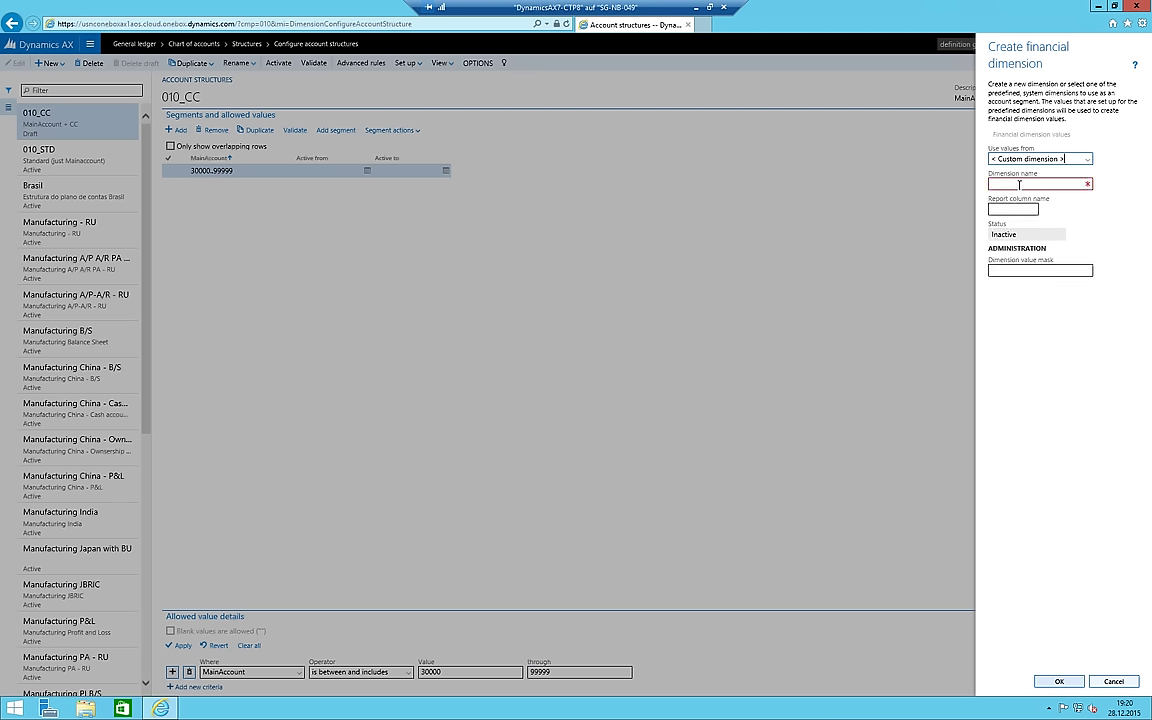
{"action": "left_click", "coordinate": [1019, 185]}
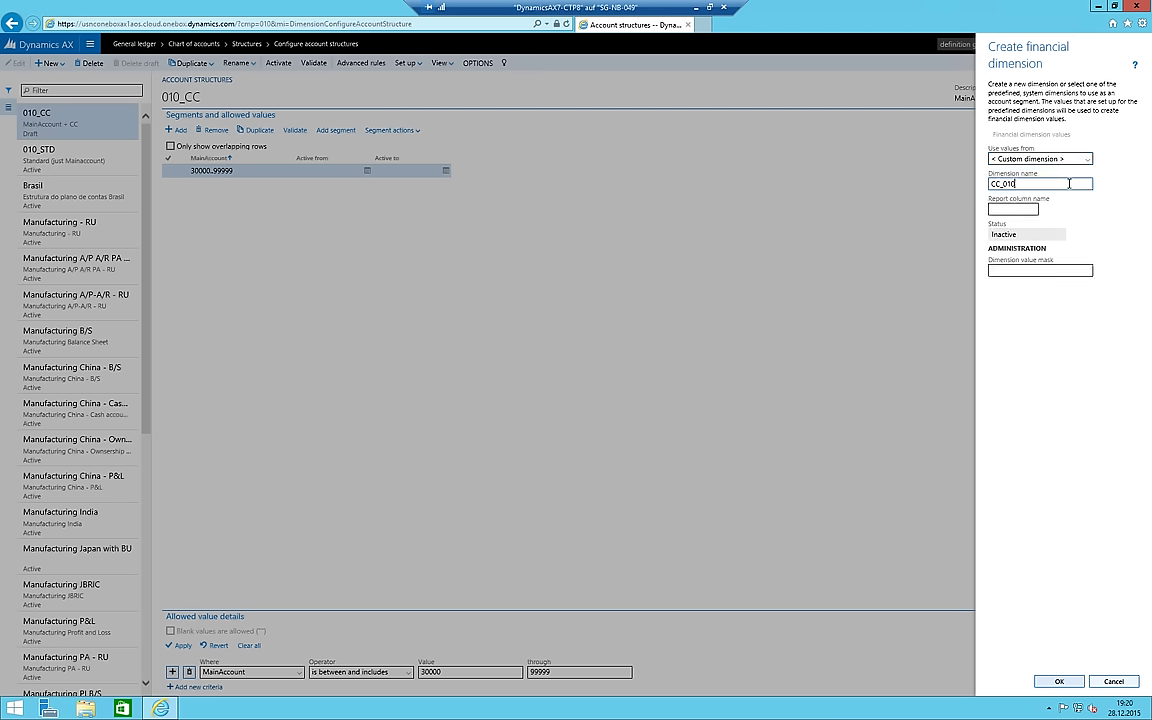
{"action": "key", "text": "Tab"}
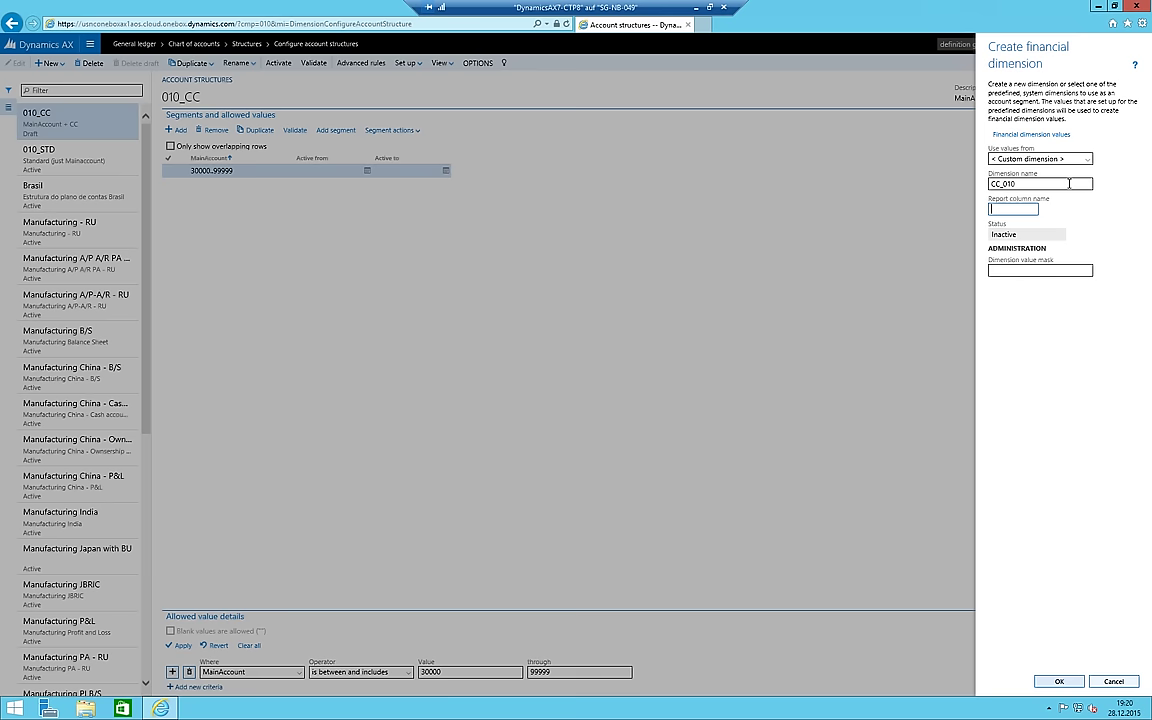
Activate the CC_010 dimension and open its financial dimension values for editing
{"action": "left_click", "coordinate": [1016, 138]}
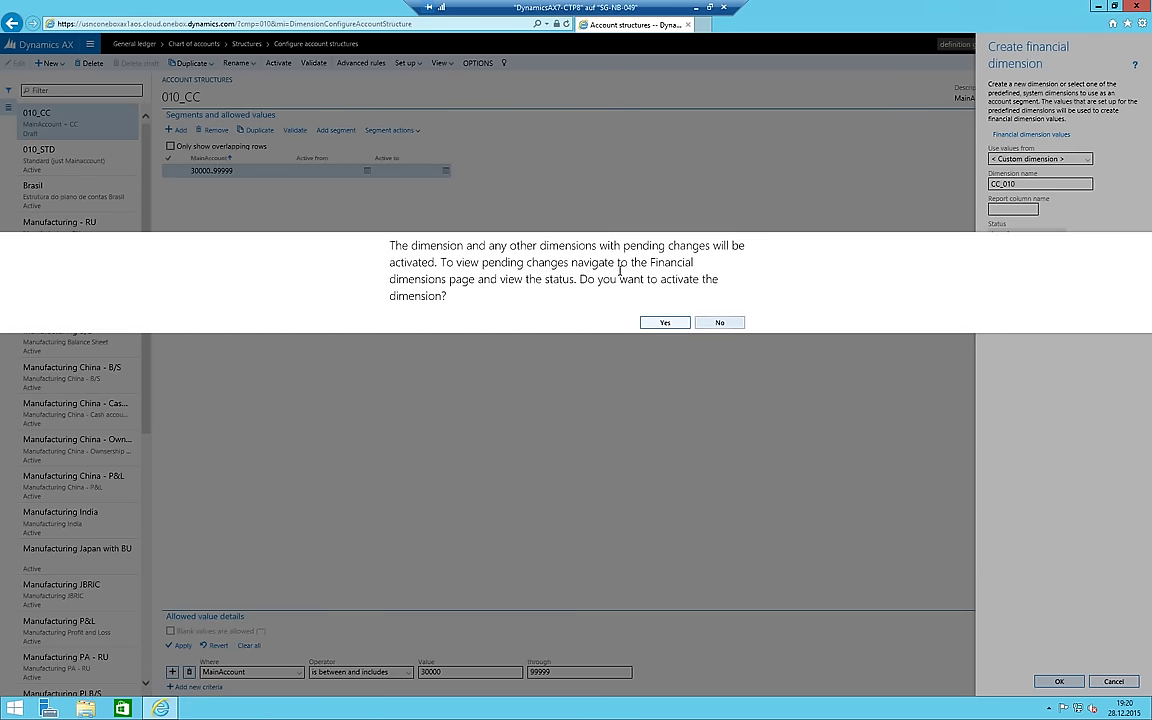
{"action": "left_click", "coordinate": [650, 325]}
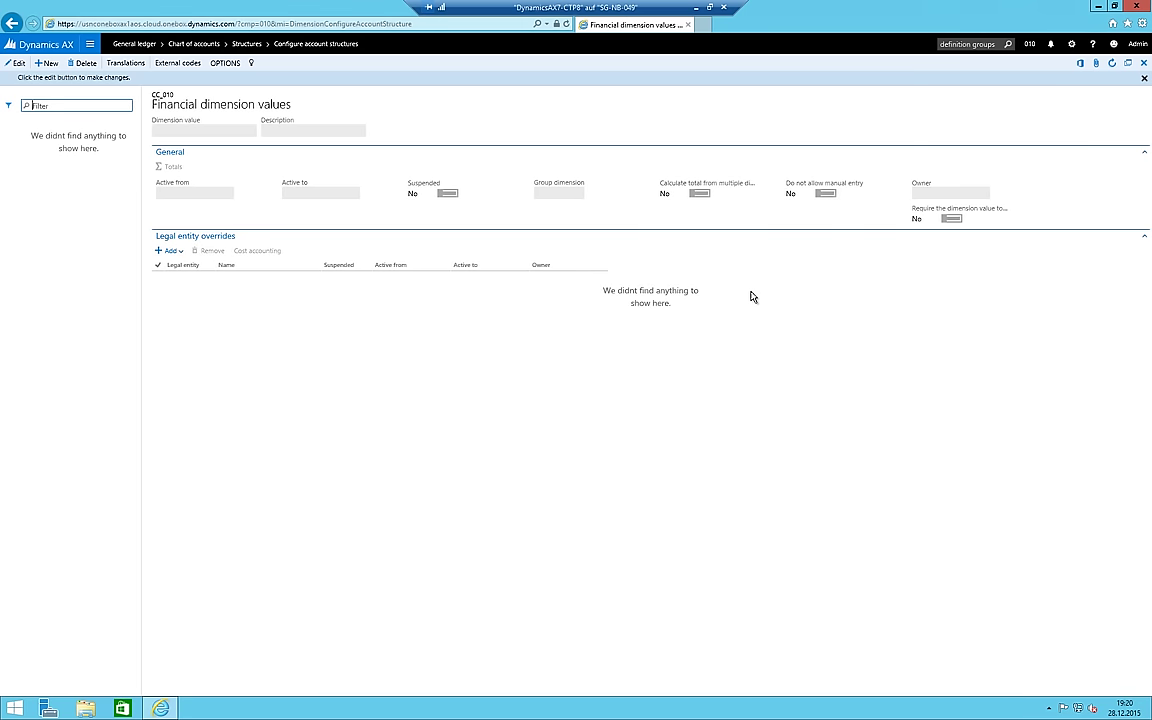
{"action": "left_click", "coordinate": [182, 253]}
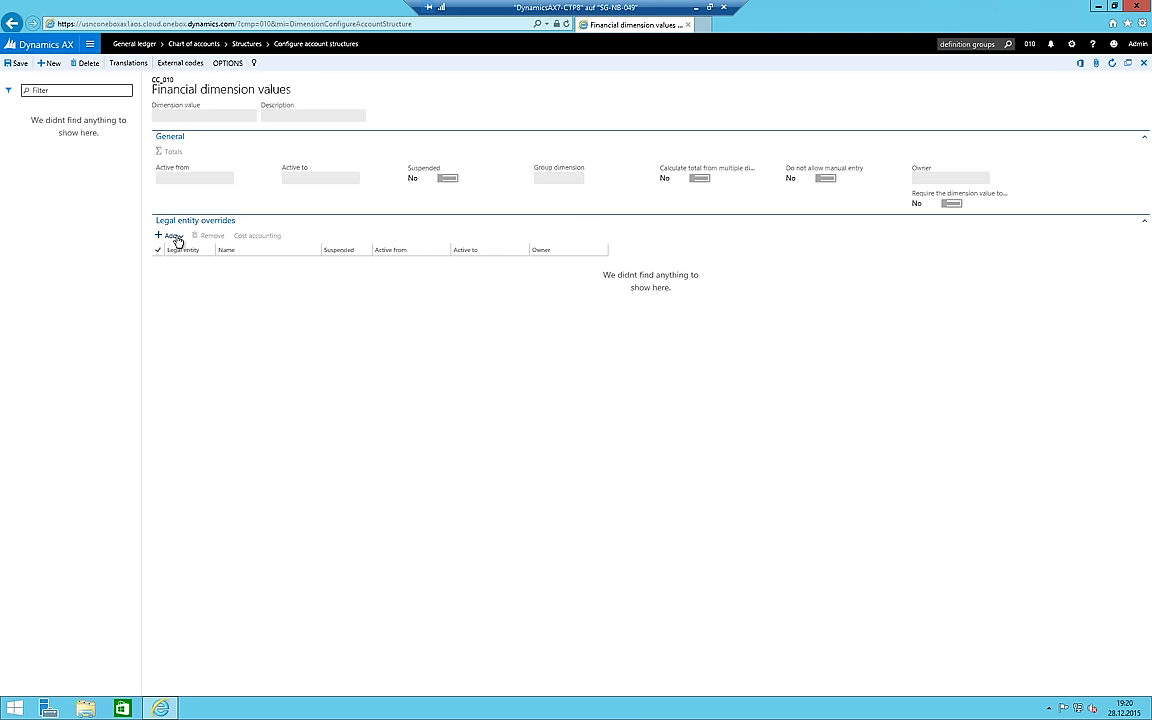
{"action": "left_click", "coordinate": [168, 115]}
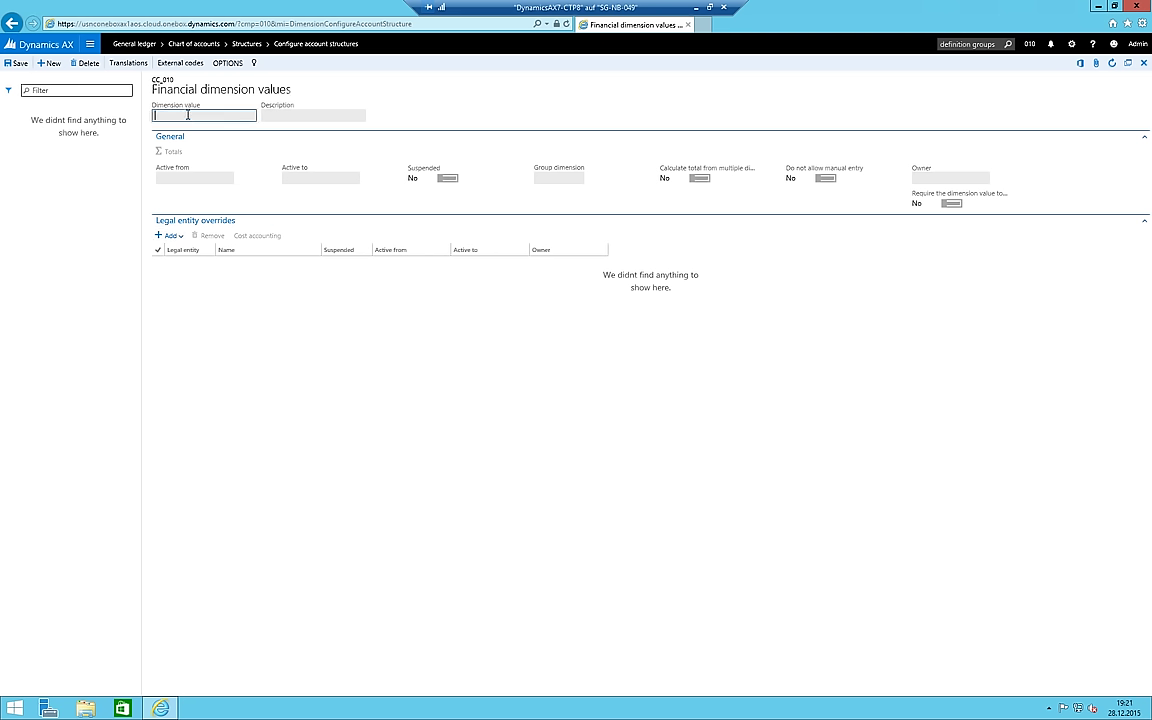
Add the CC_010 dimension values PU with the description Purchase and AD with the description Admin
{"action": "left_click", "coordinate": [52, 63]}
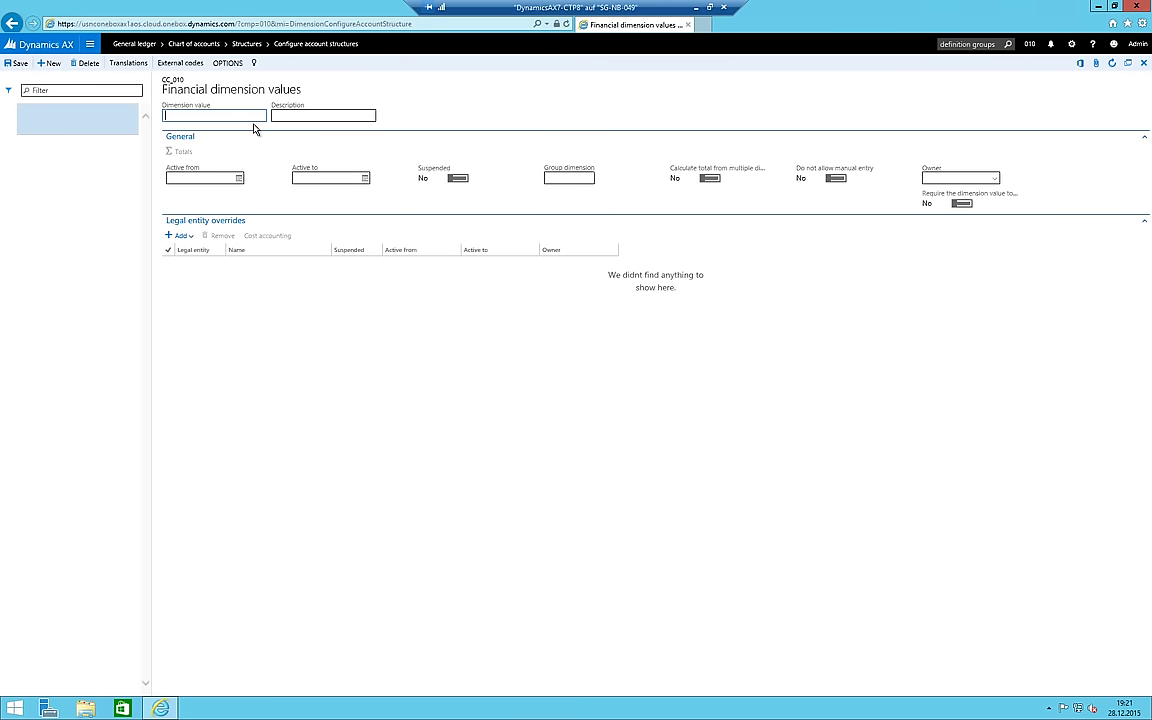
{"action": "type", "text": "PU"}
{"action": "key", "text": "Tab"}
{"action": "type", "text": "Purchase"}
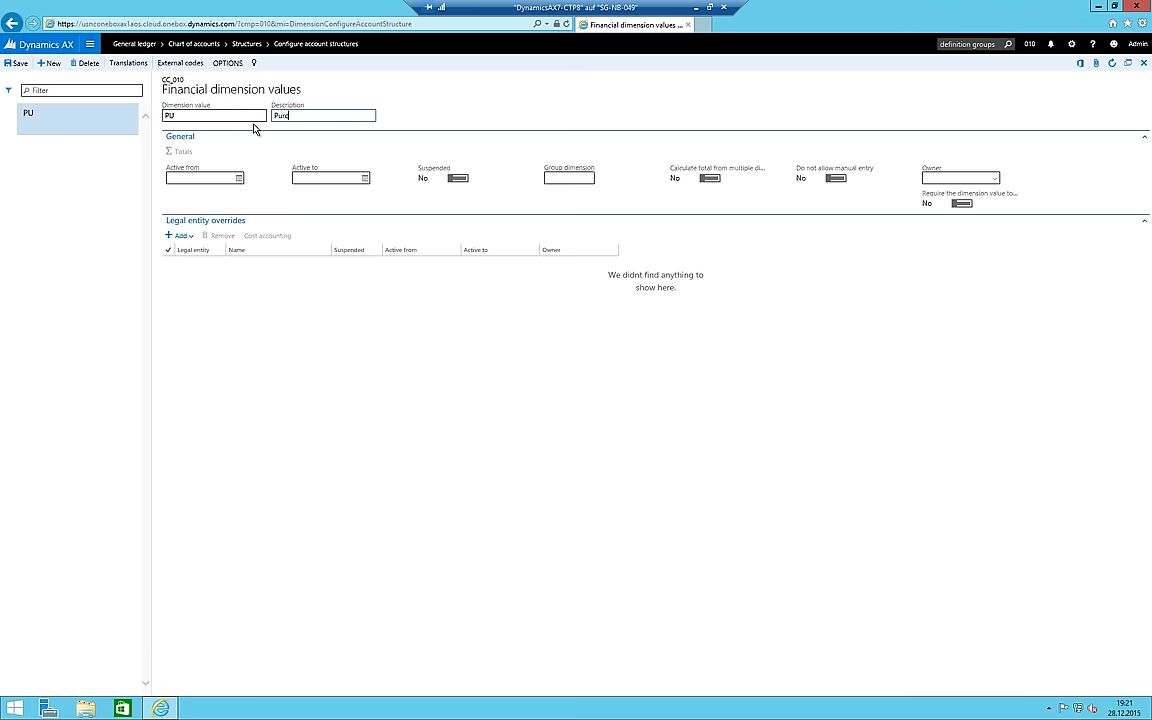
{"action": "left_click", "coordinate": [48, 63]}
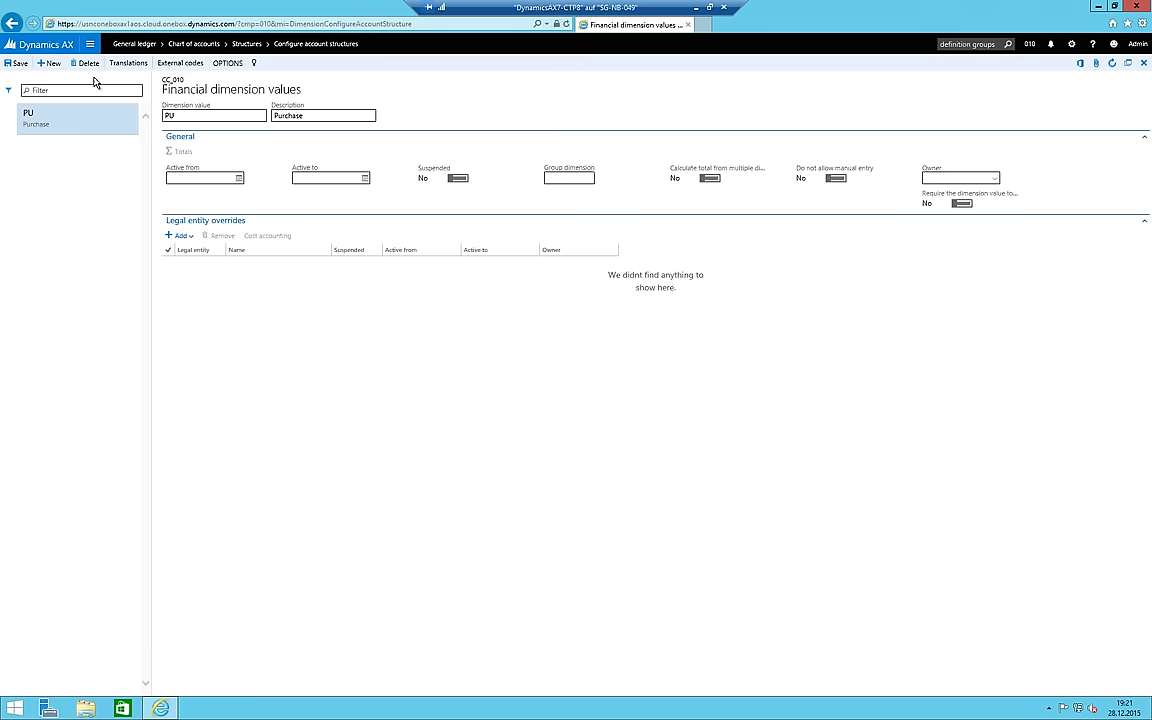
{"action": "type", "text": "AD"}
{"action": "key", "text": "Tab"}
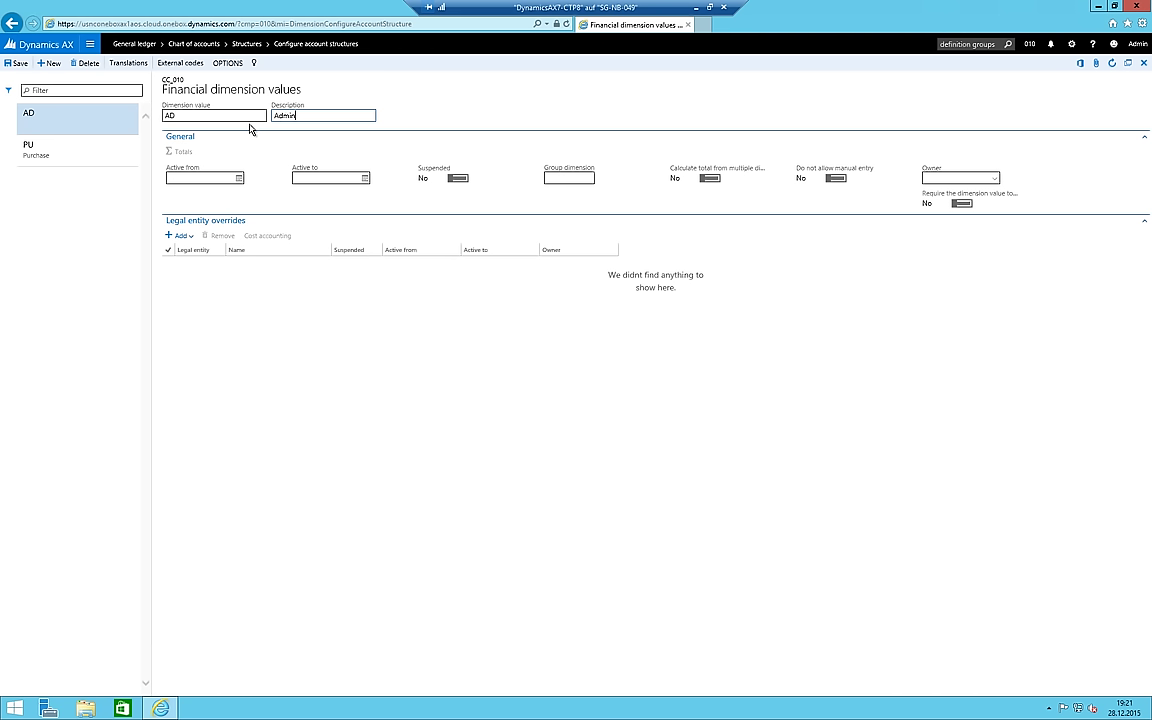
Change the dimension value code of Purchase to 200 and that of Admin to 000
{"action": "left_click", "coordinate": [121, 149]}
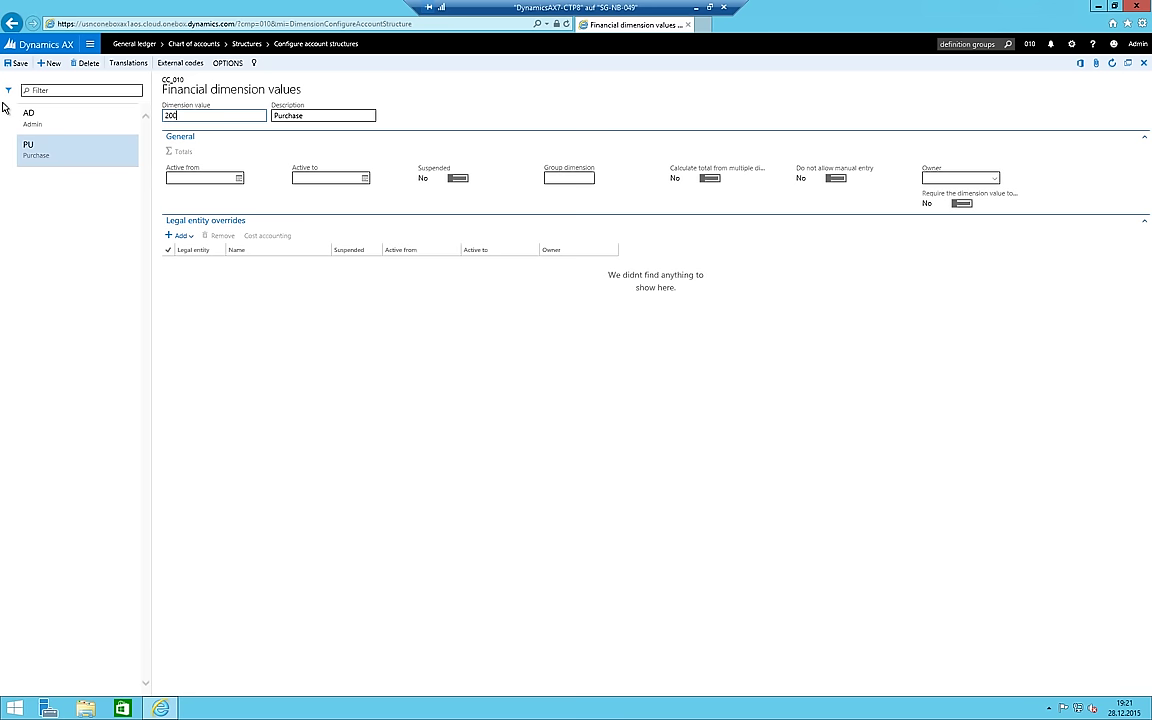
{"action": "type", "text": "200"}
{"action": "left_click", "coordinate": [108, 119]}
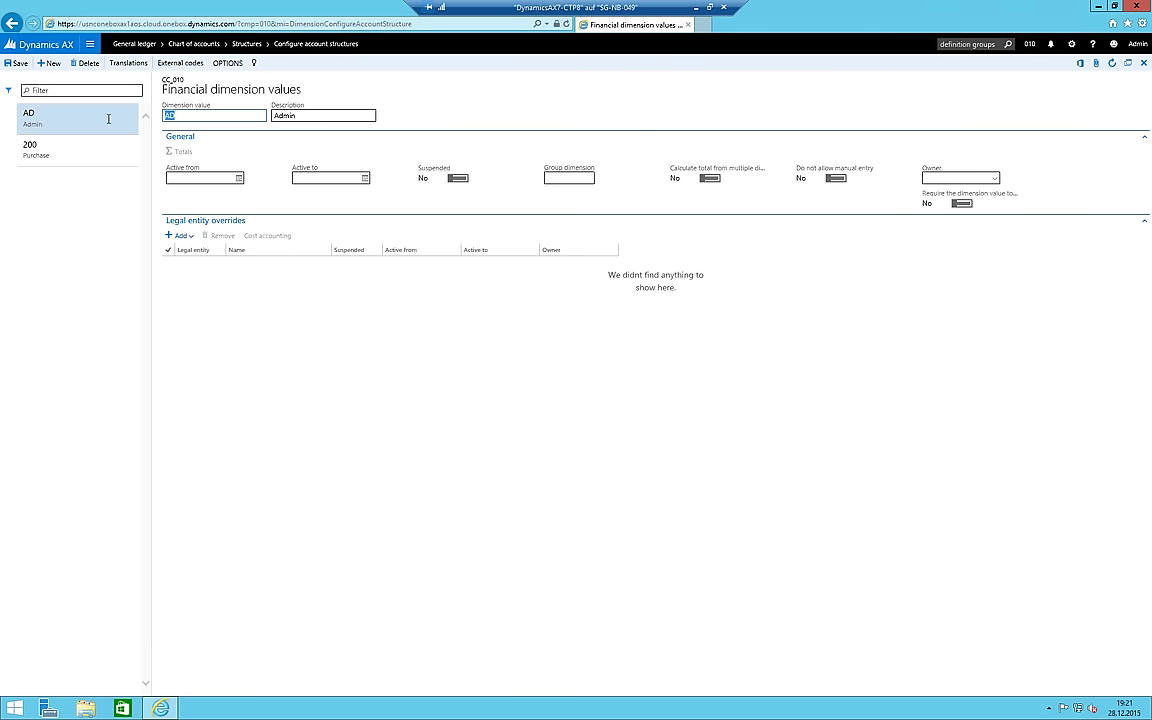
{"action": "type", "text": "000"}
{"action": "left_click", "coordinate": [93, 145]}
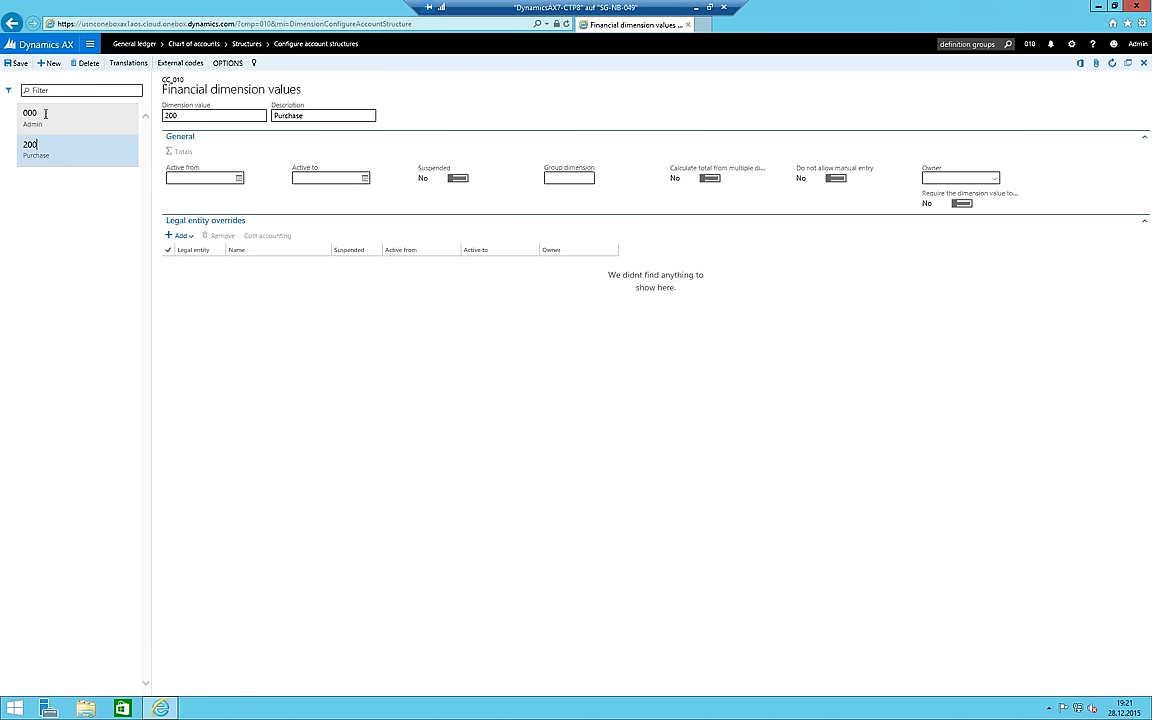
Add the CC_010 dimension values 300 with the description Sales East and 310 with the description Sales West
{"action": "left_click", "coordinate": [50, 64]}
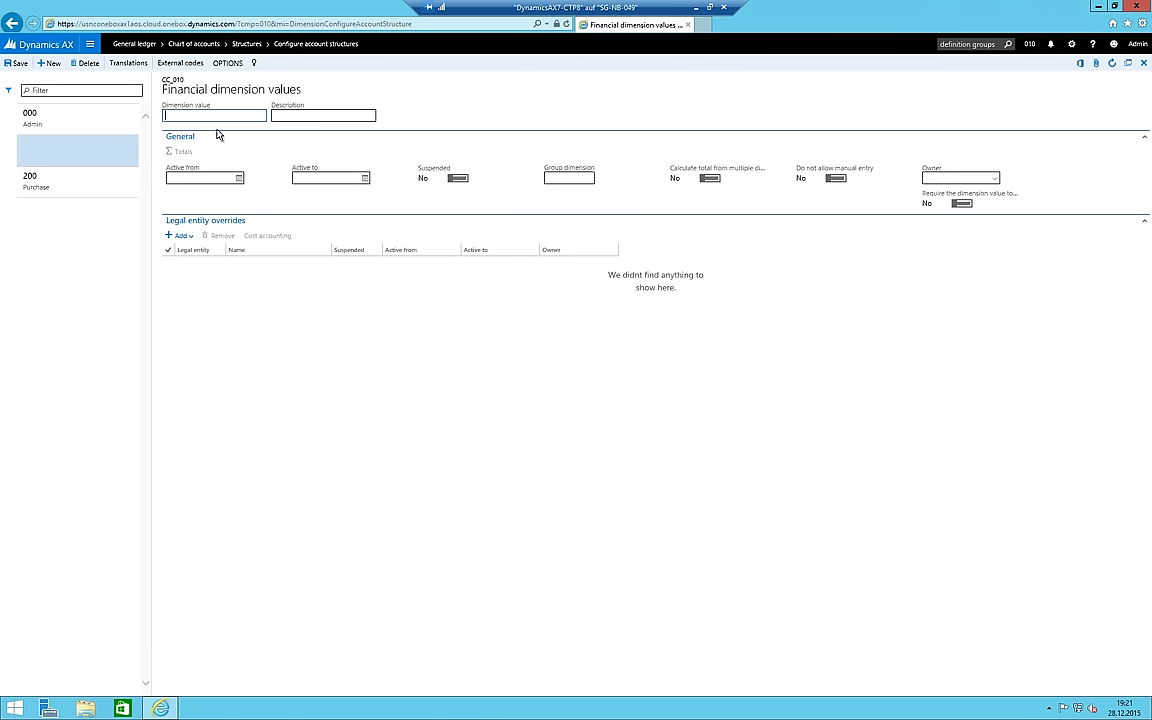
{"action": "type", "text": "300"}
{"action": "key", "text": "Tab"}
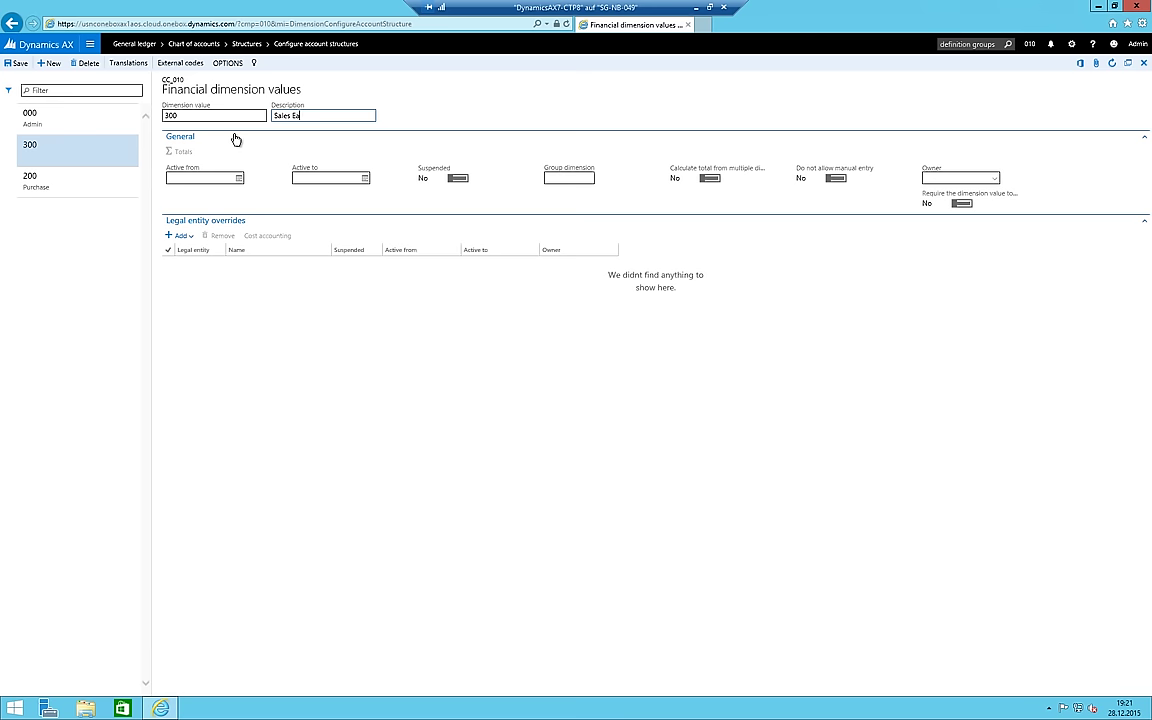
{"action": "left_click", "coordinate": [69, 157]}
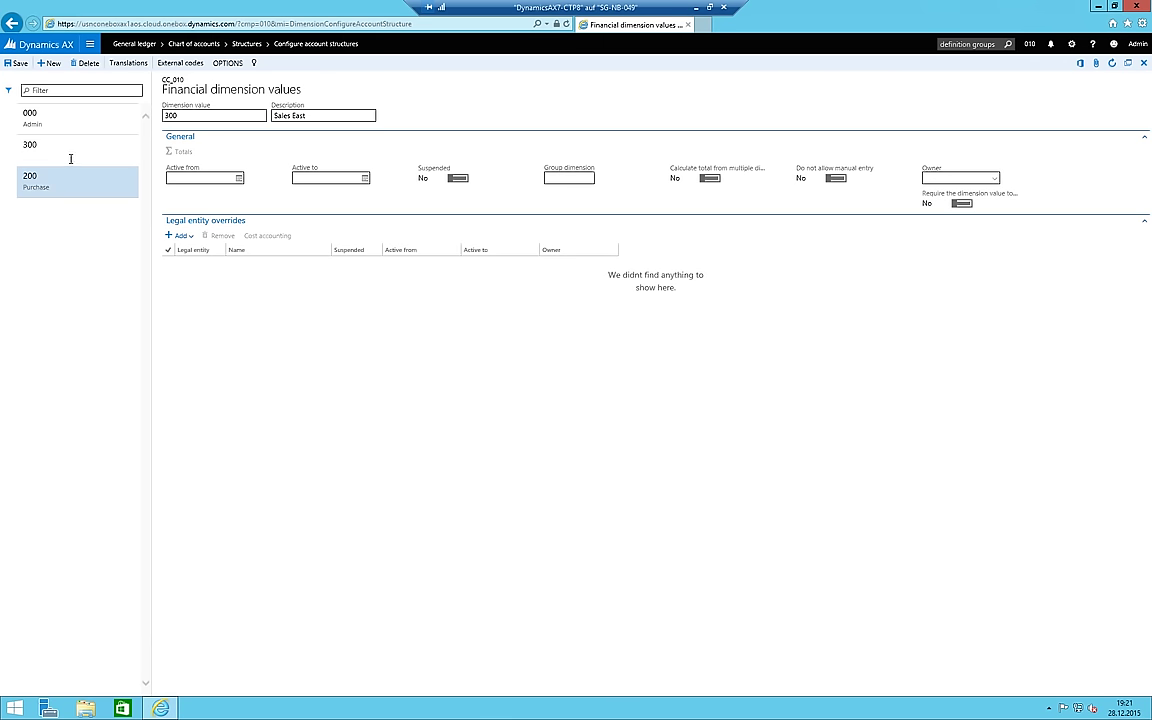
{"action": "left_click", "coordinate": [51, 64]}
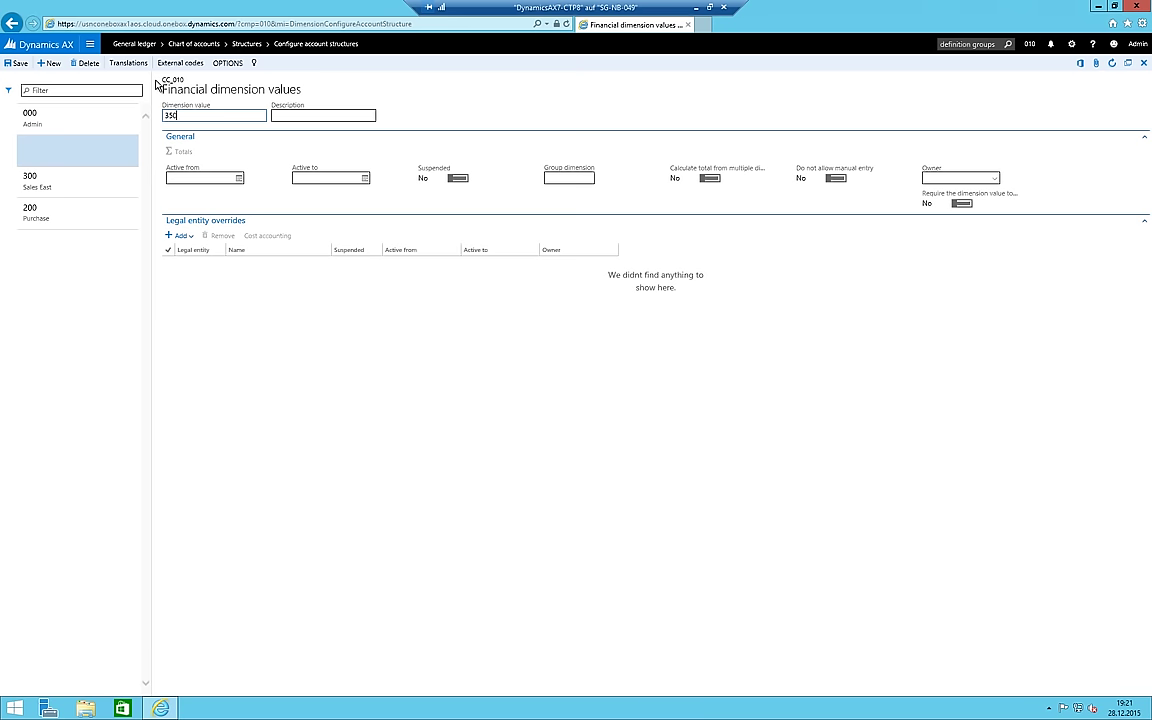
{"action": "type", "text": "310"}
{"action": "key", "text": "Tab"}
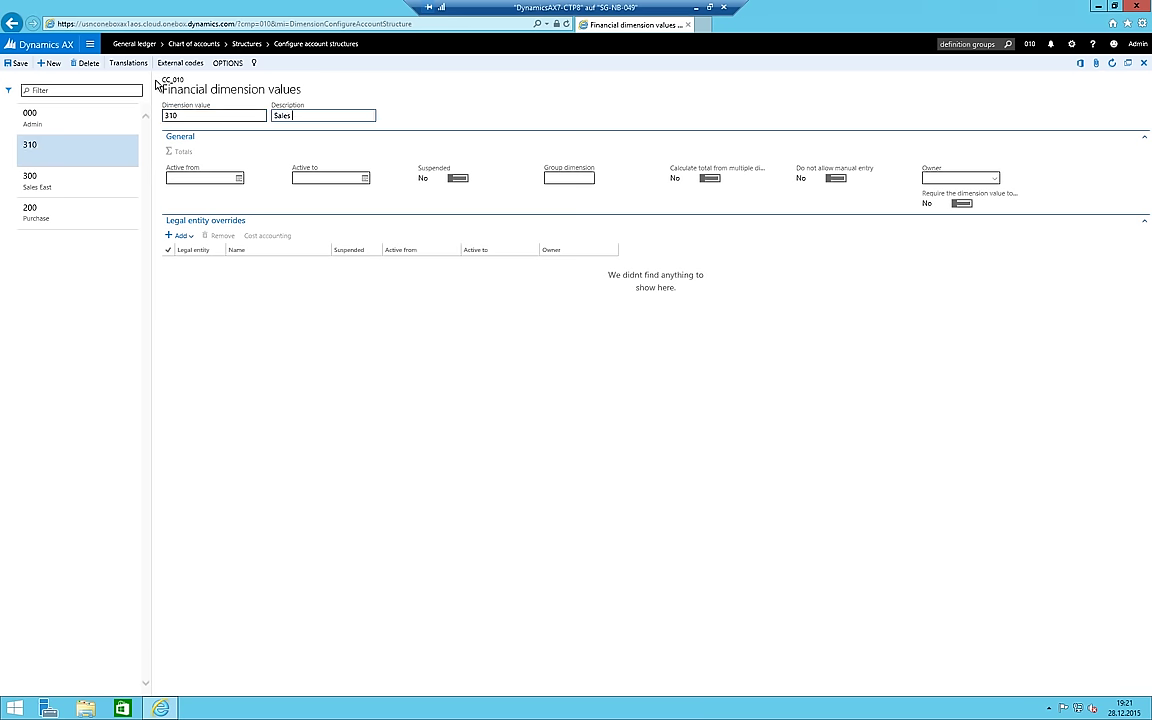
{"action": "left_click", "coordinate": [67, 116]}
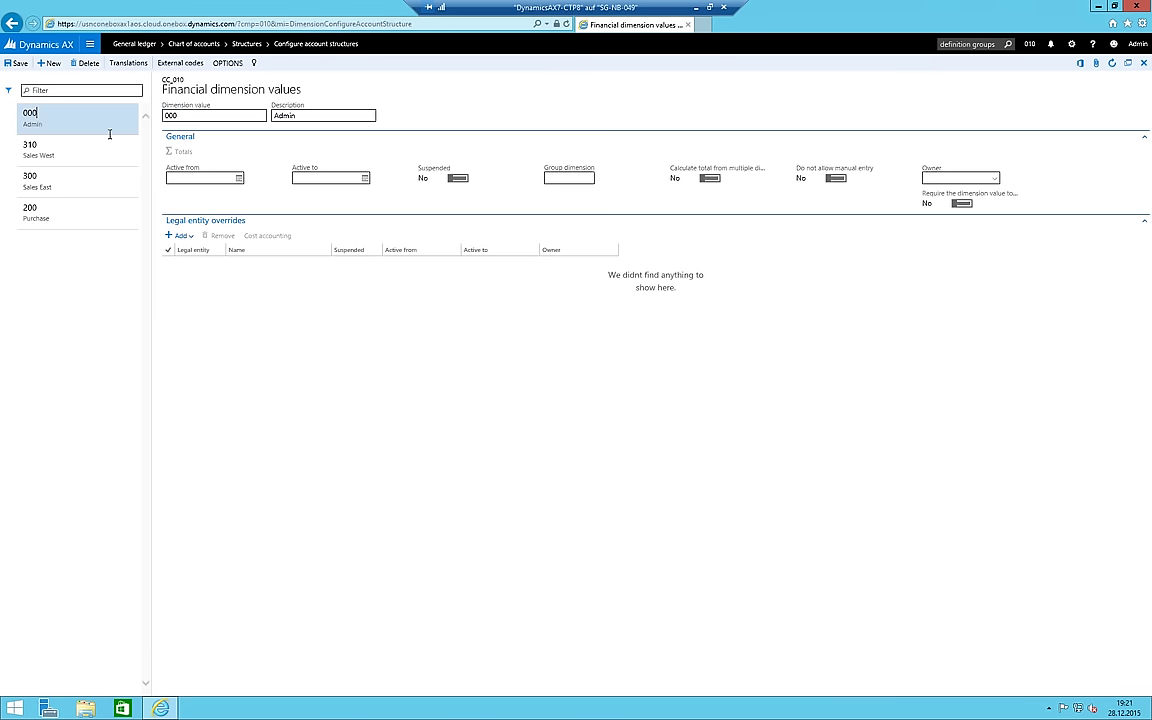
{"action": "left_click", "coordinate": [50, 140]}
{"action": "left_click", "coordinate": [57, 122]}
{"action": "left_click", "coordinate": [57, 150]}
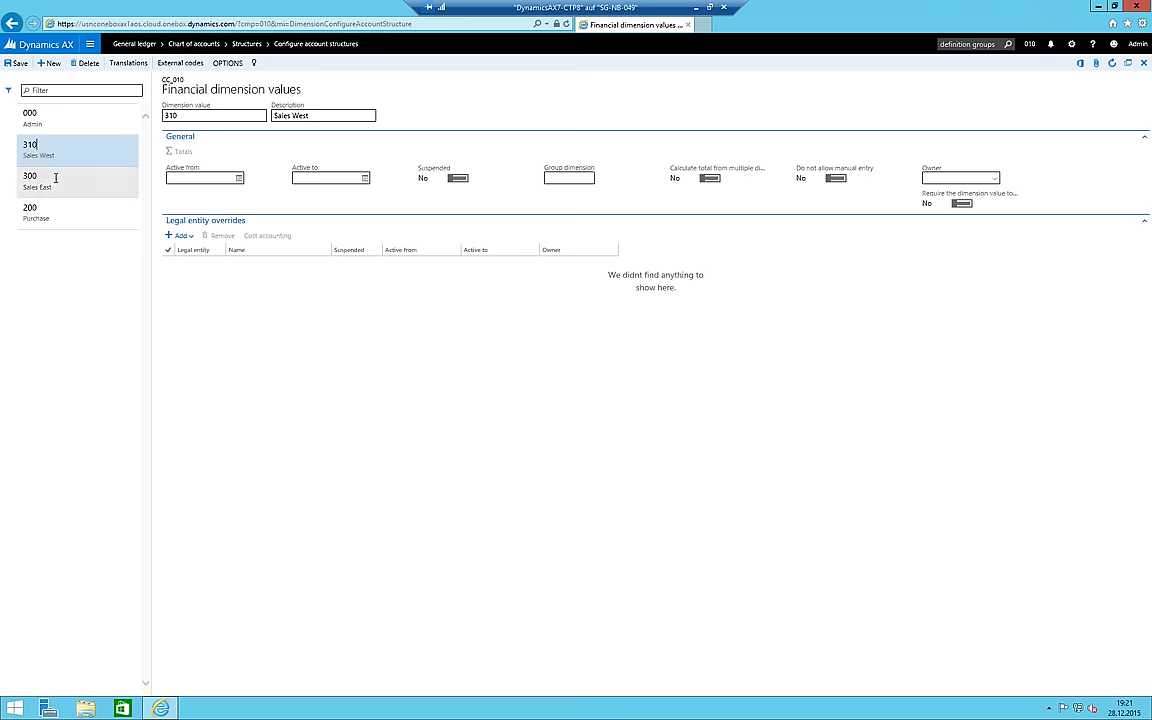
{"action": "left_click", "coordinate": [57, 177]}
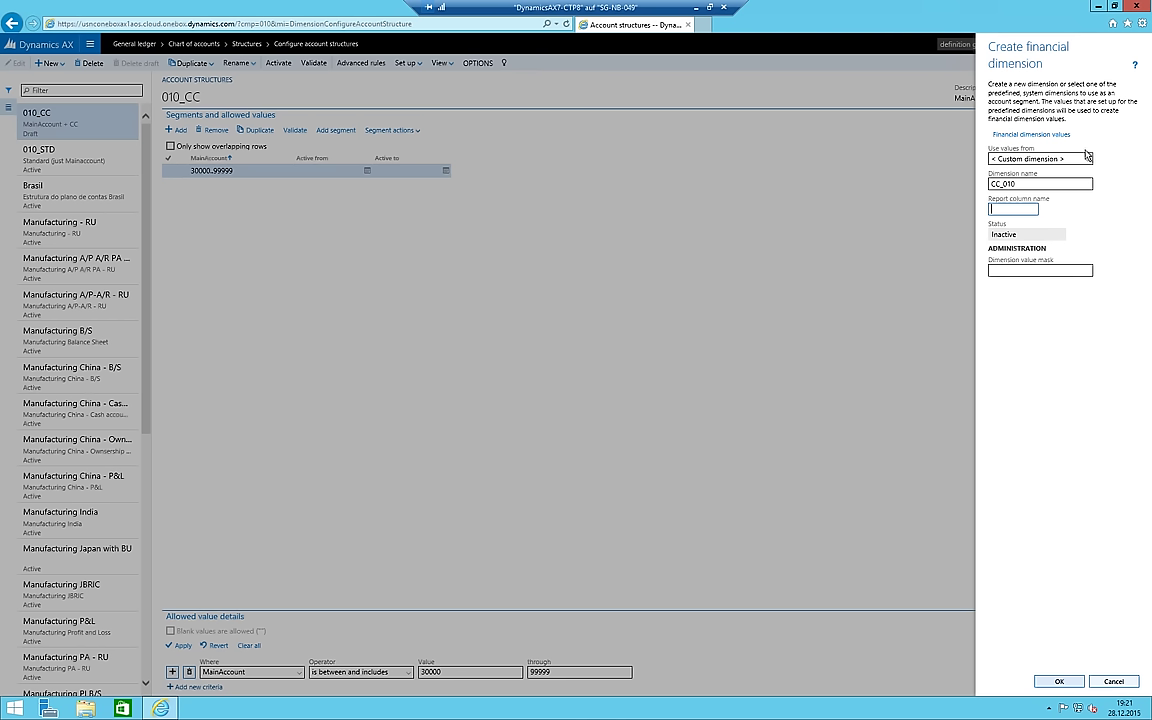
Accept the CC_010 segment for account structure 010_CC with all values allowed, and activate the structure without batch processing
{"action": "left_click", "coordinate": [1059, 684]}
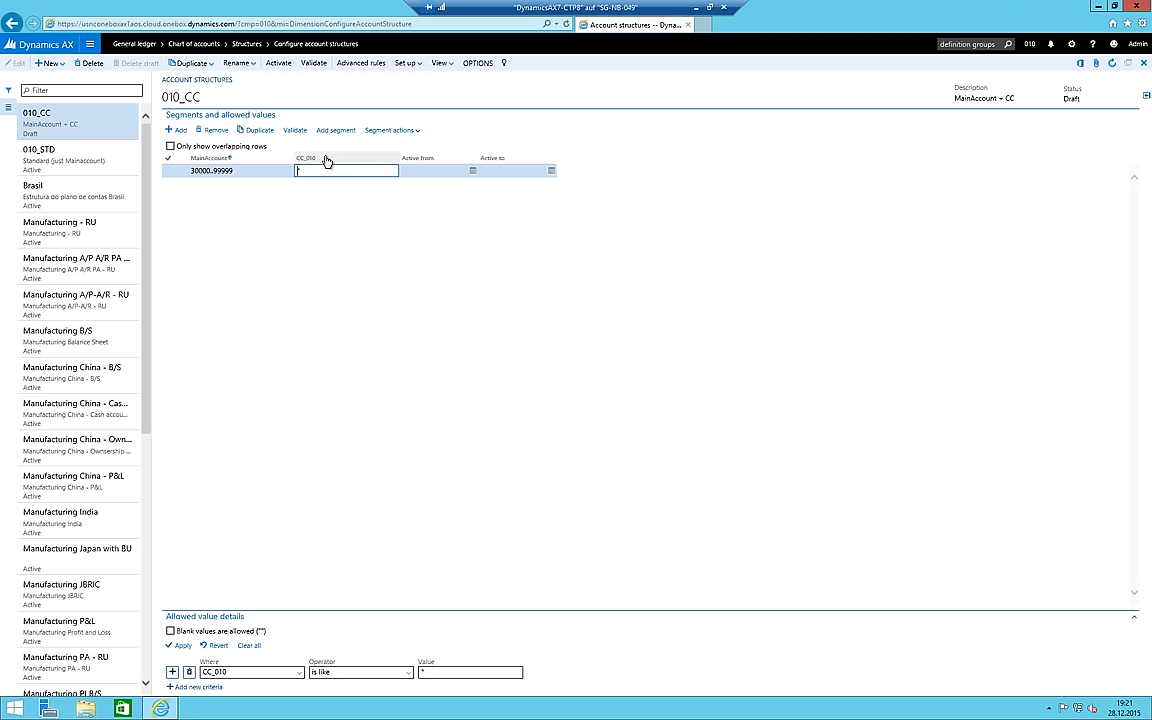
{"action": "left_click", "coordinate": [287, 170]}
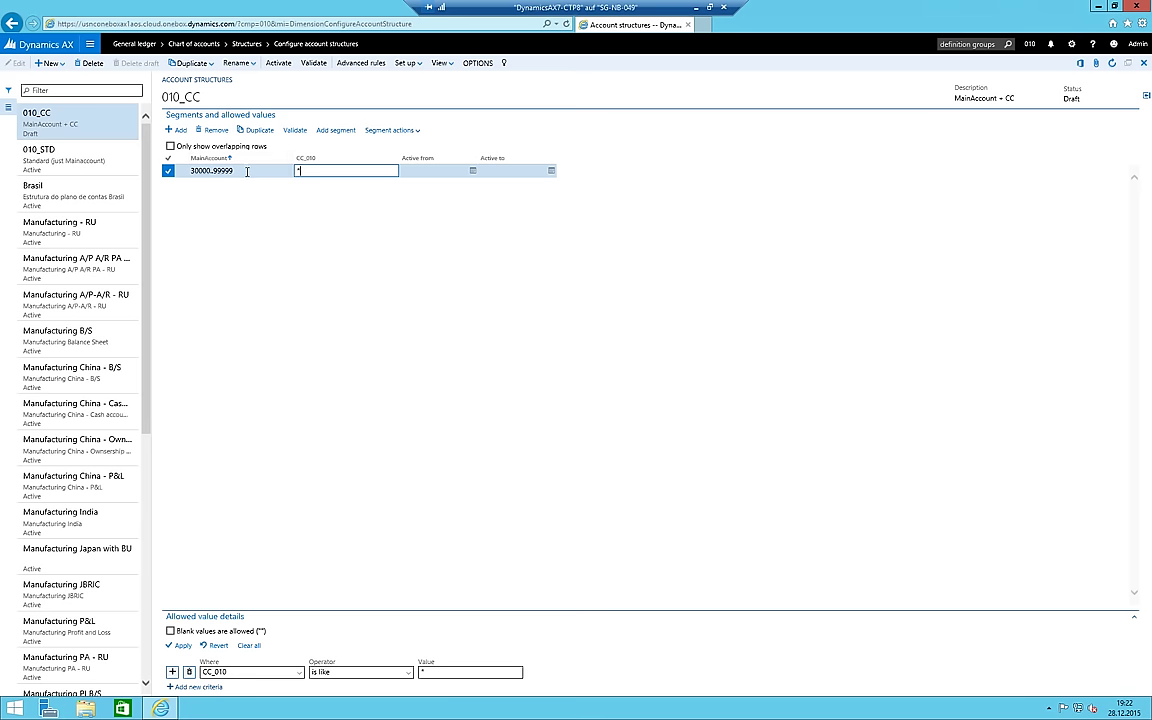
{"action": "left_click", "coordinate": [247, 172]}
{"action": "left_click", "coordinate": [314, 171]}
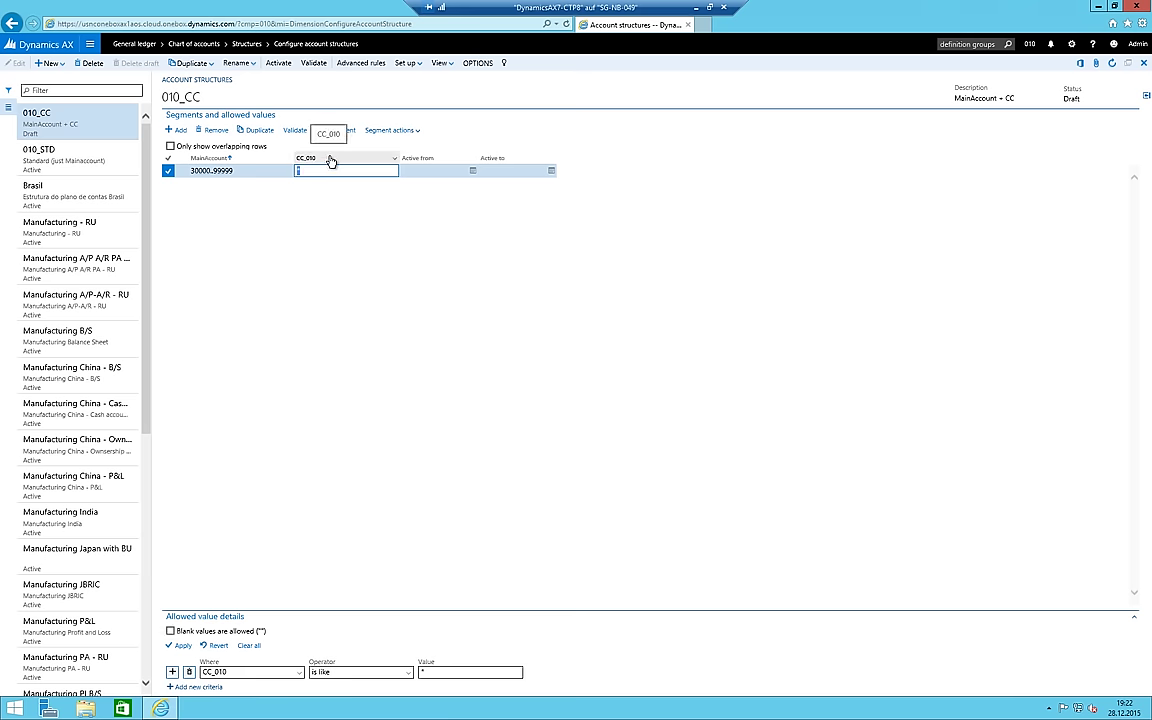
{"action": "left_click", "coordinate": [279, 63]}
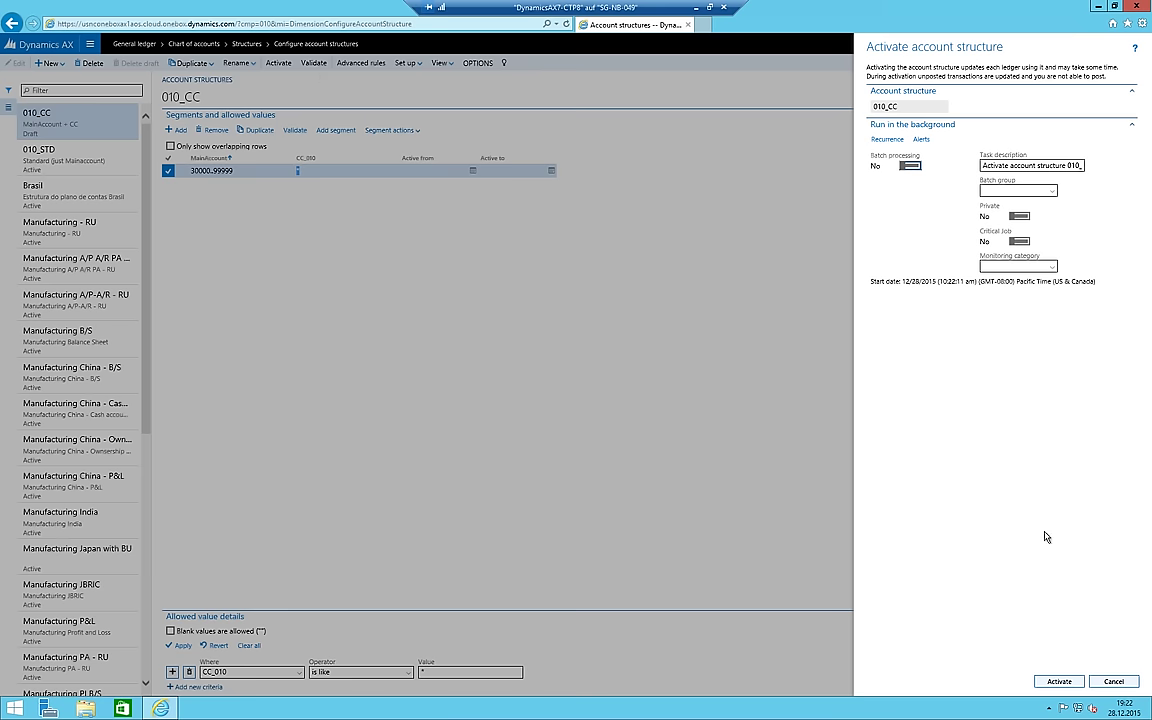
{"action": "left_click", "coordinate": [1059, 681]}
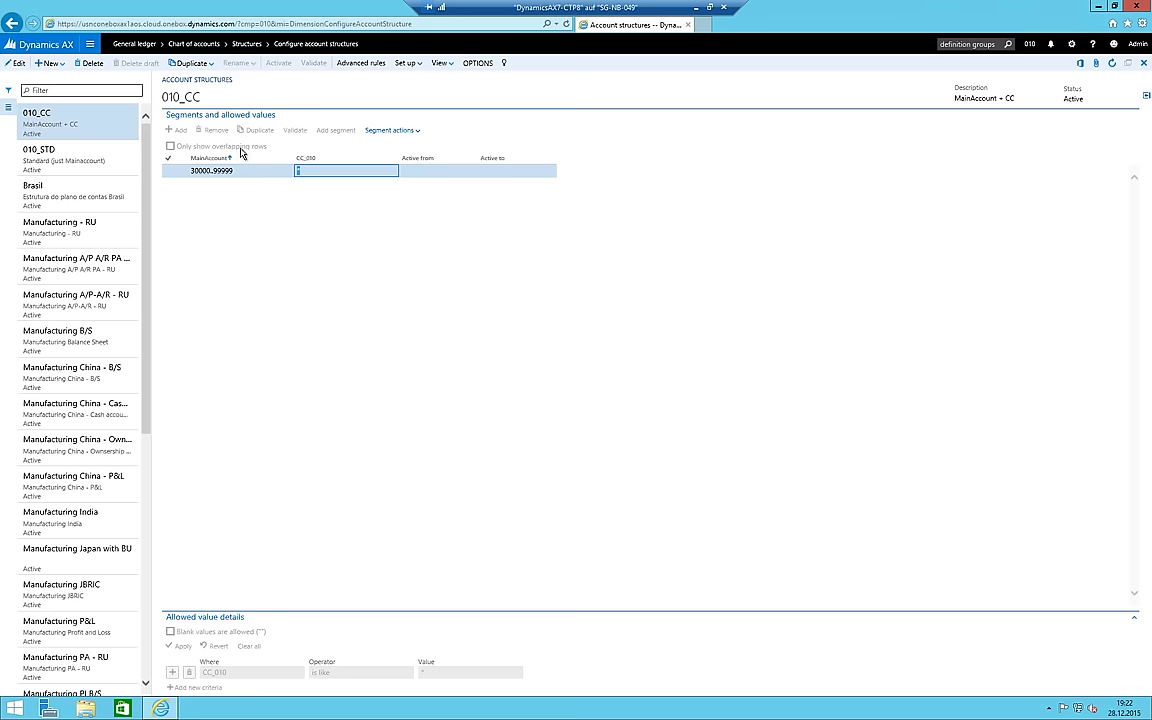
Open the general ledger's Ledger setup for editing and set the chart of accounts of My Company to Germany
{"action": "left_click", "coordinate": [90, 43]}
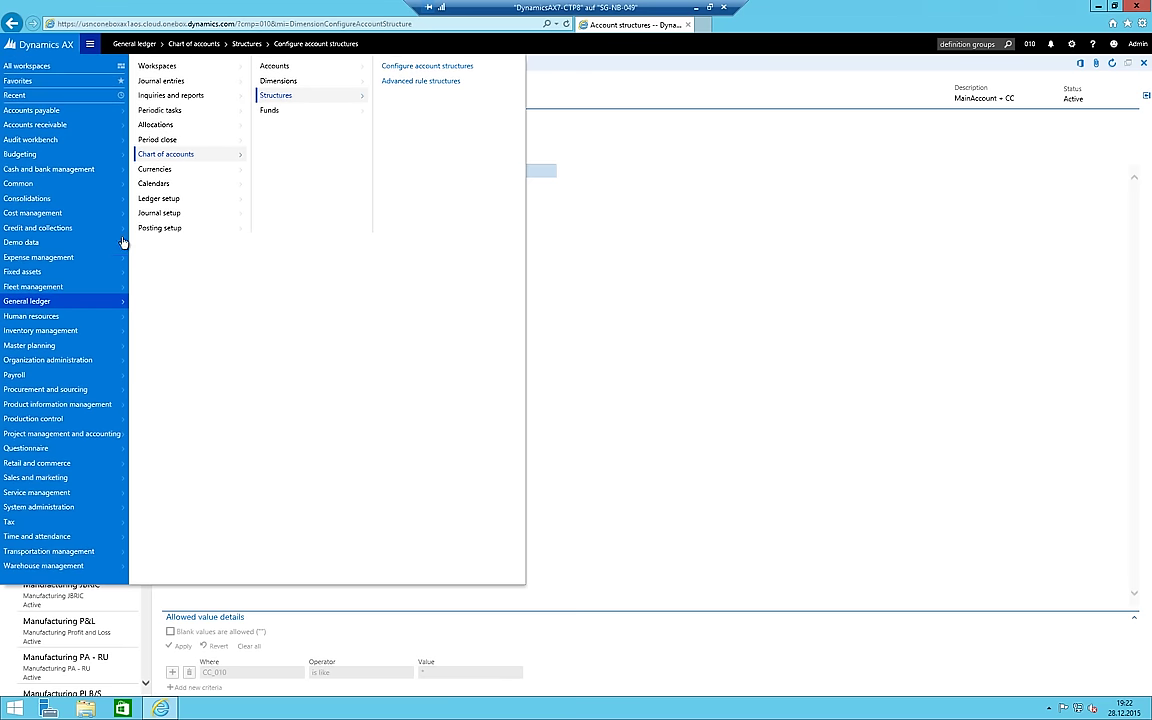
{"action": "left_click", "coordinate": [168, 200]}
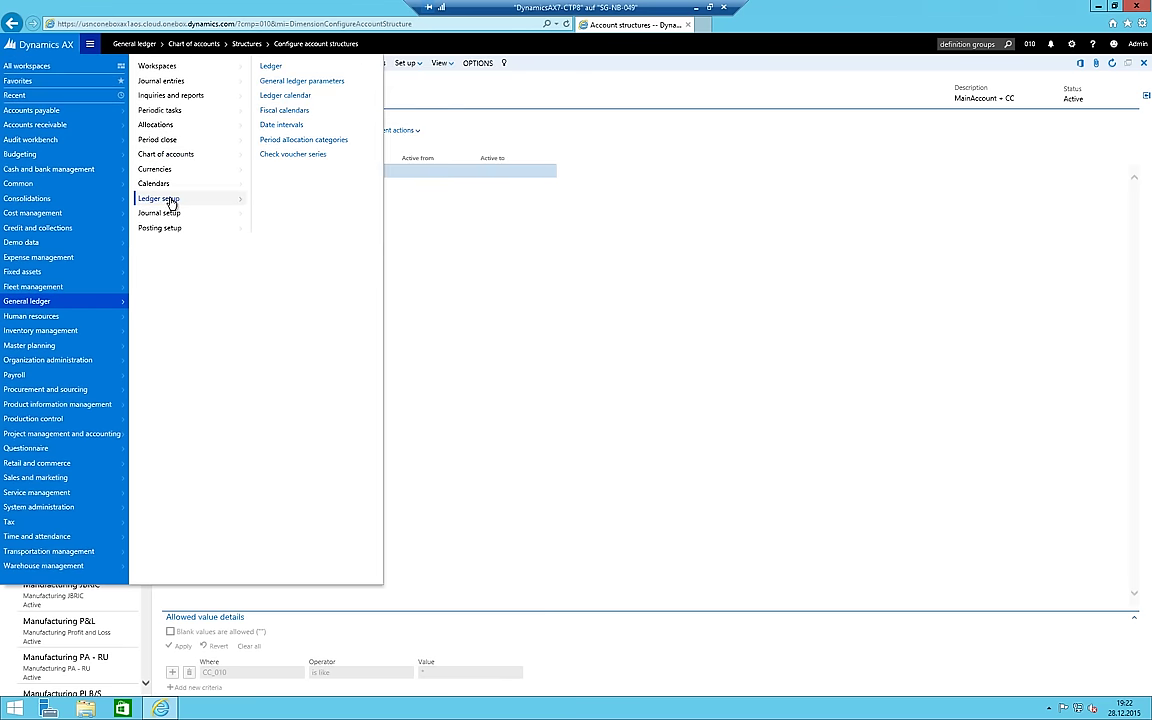
{"action": "left_click", "coordinate": [272, 68]}
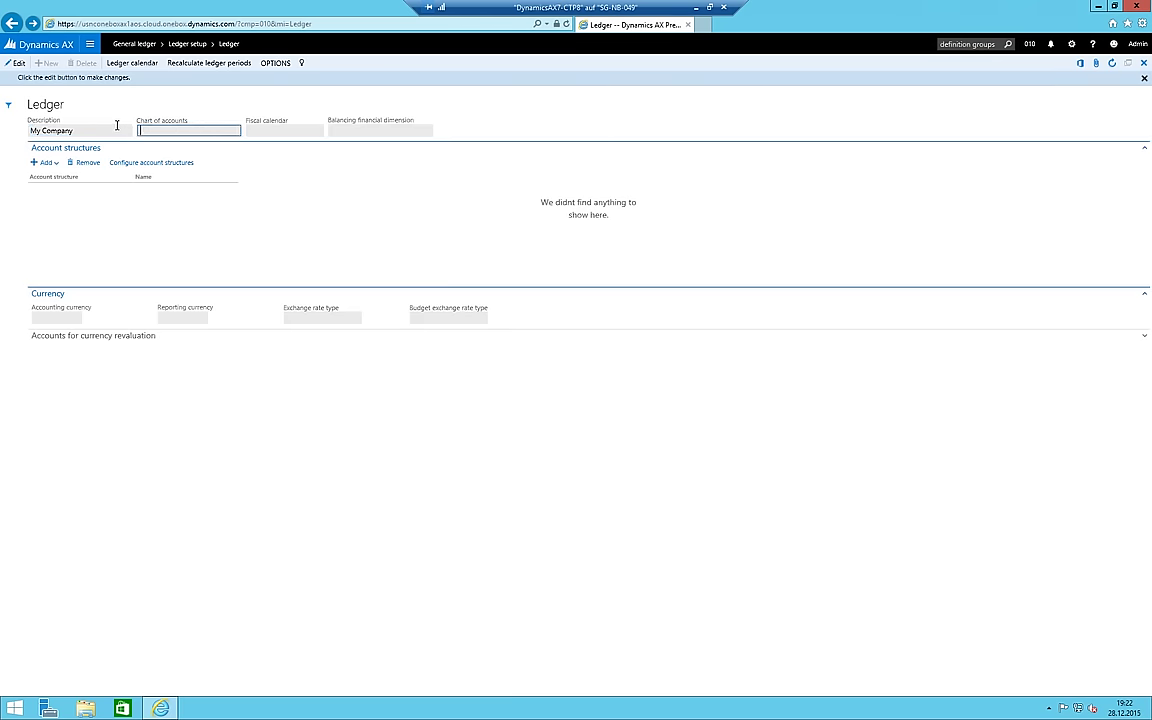
{"action": "left_click", "coordinate": [15, 63]}
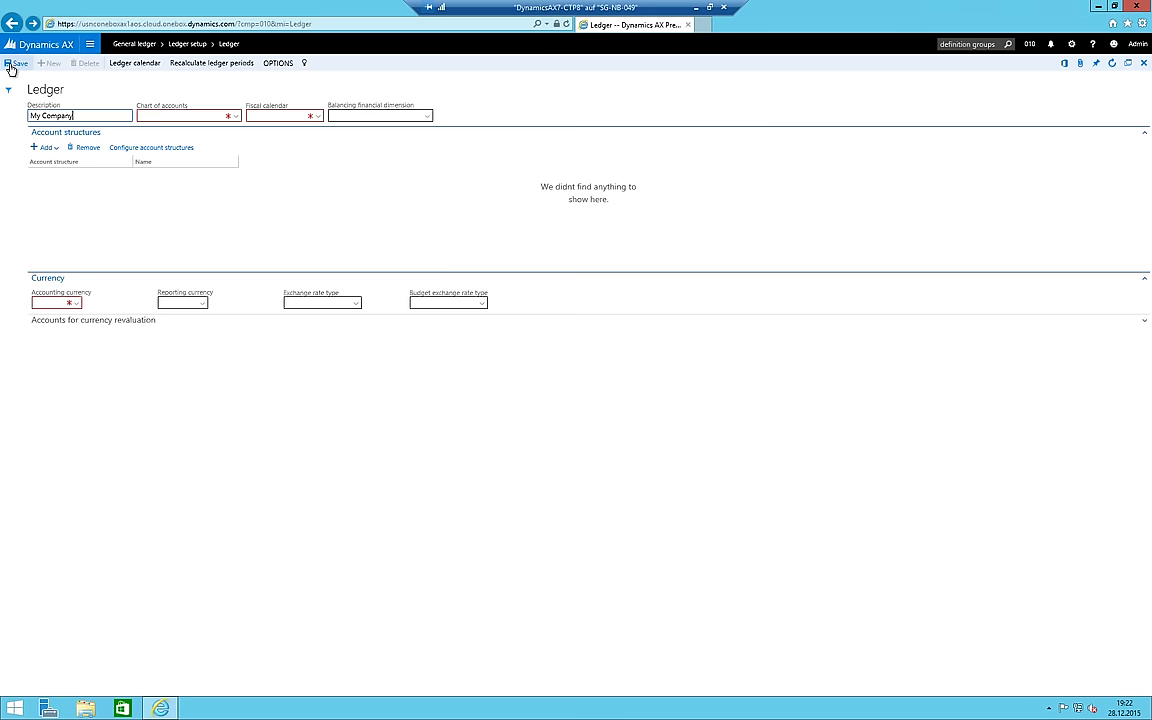
{"action": "left_click", "coordinate": [200, 116]}
{"action": "left_click", "coordinate": [238, 116]}
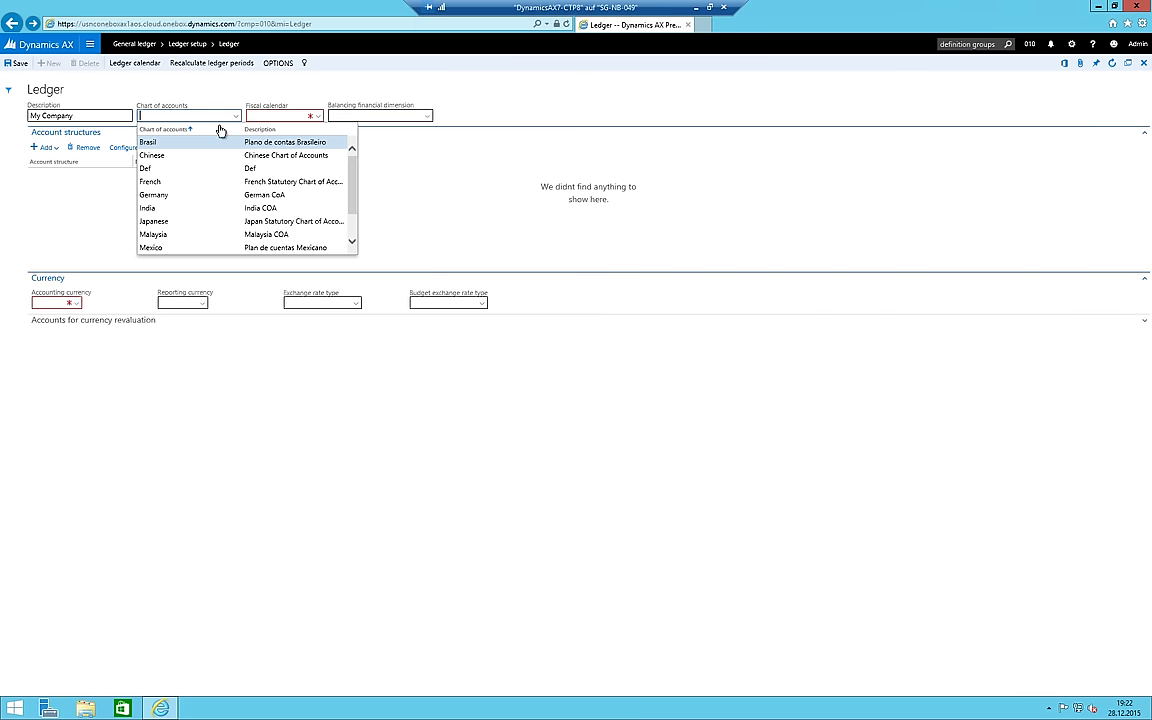
{"action": "left_click", "coordinate": [178, 195]}
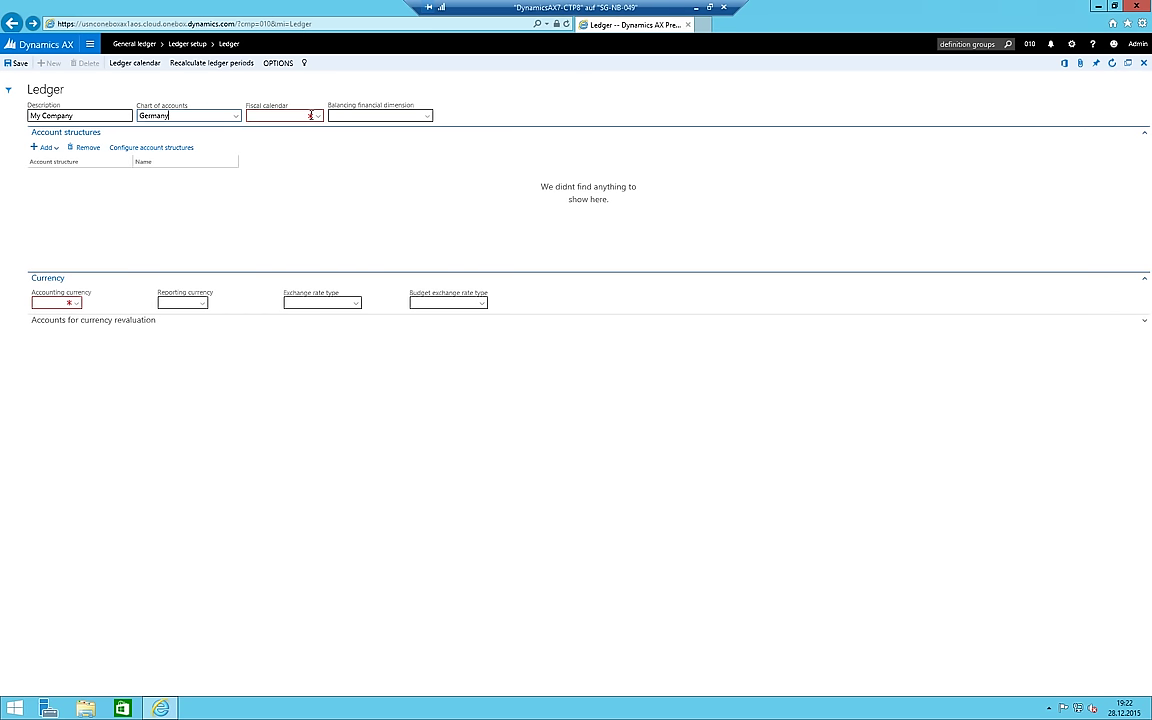
Set the fiscal calendar of the My Company ledger to Fiscal
{"action": "left_click", "coordinate": [318, 116]}
{"action": "left_click", "coordinate": [318, 116]}
{"action": "left_click", "coordinate": [318, 116]}
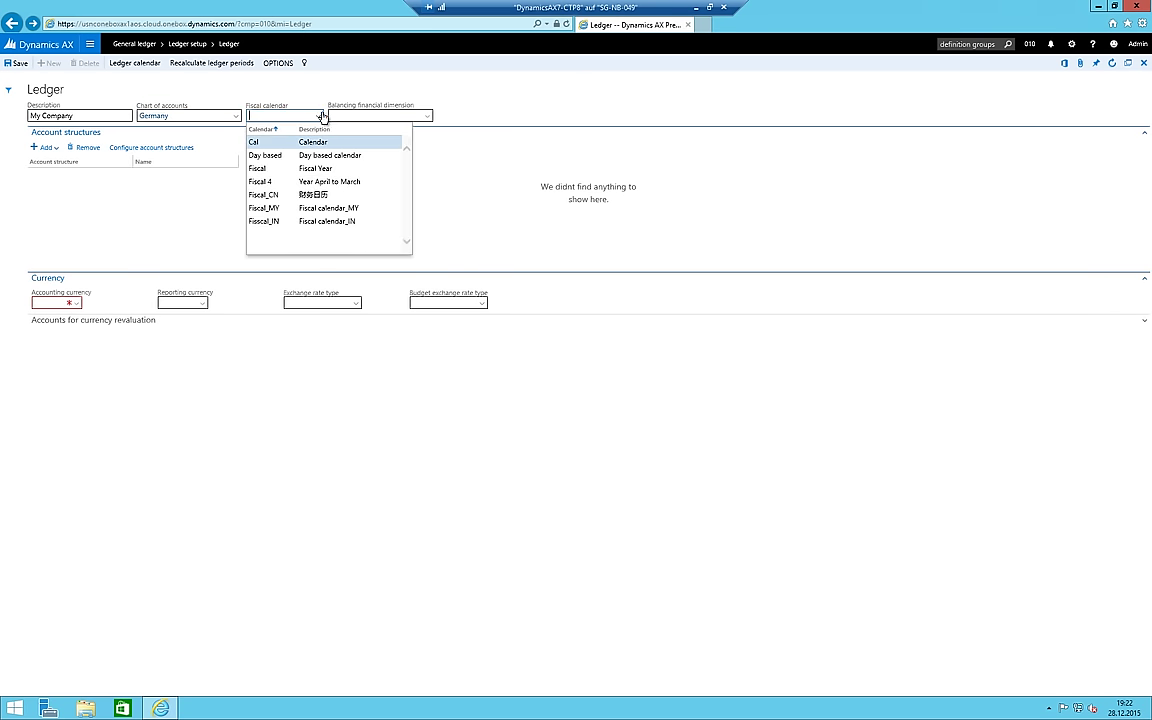
{"action": "left_click", "coordinate": [267, 168]}
{"action": "mouse_move", "coordinate": [261, 120]}
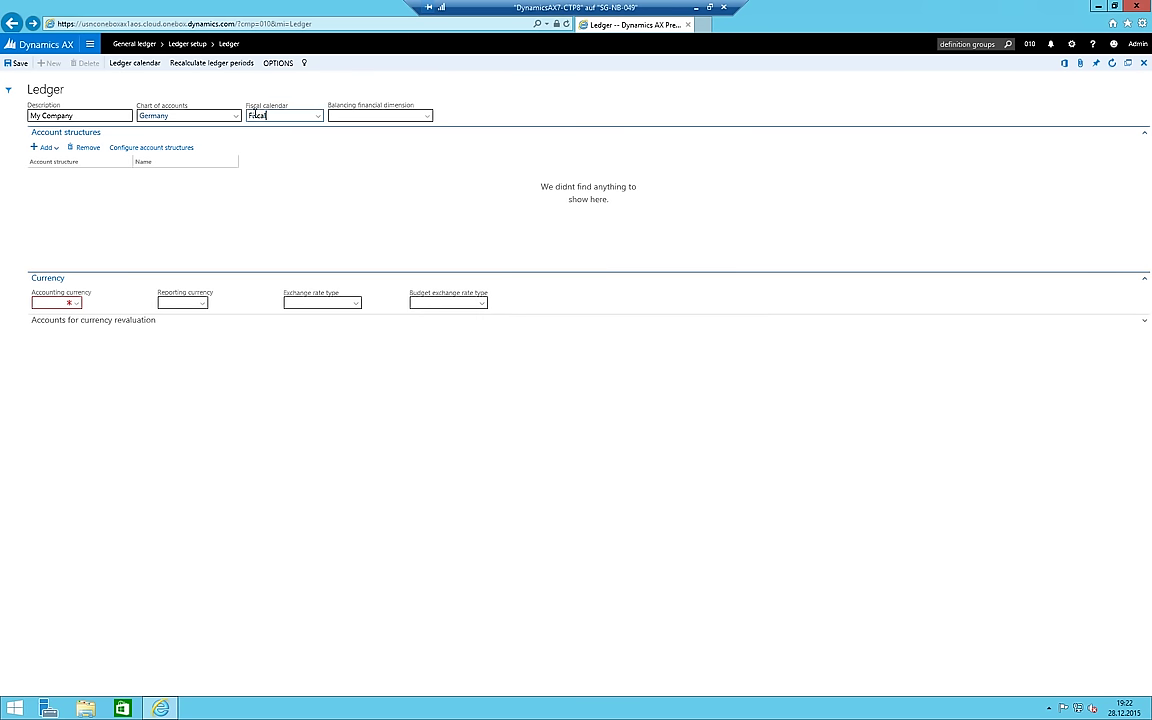
{"action": "right_click", "coordinate": [254, 116]}
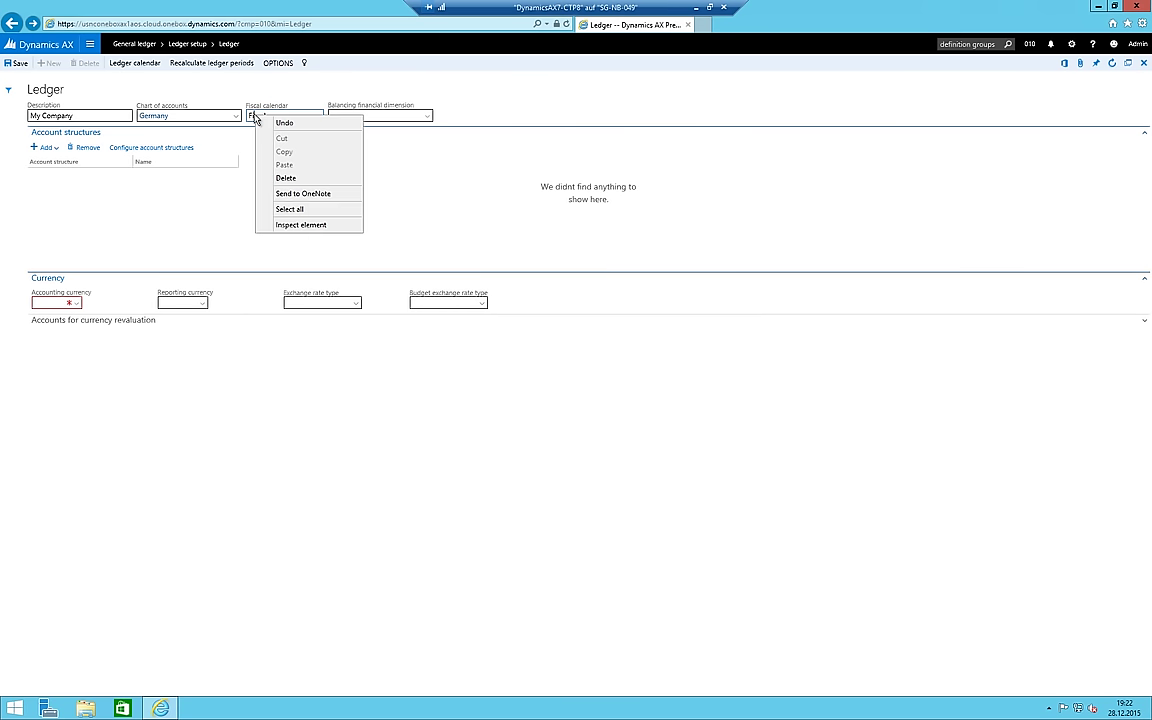
{"action": "left_click", "coordinate": [297, 226]}
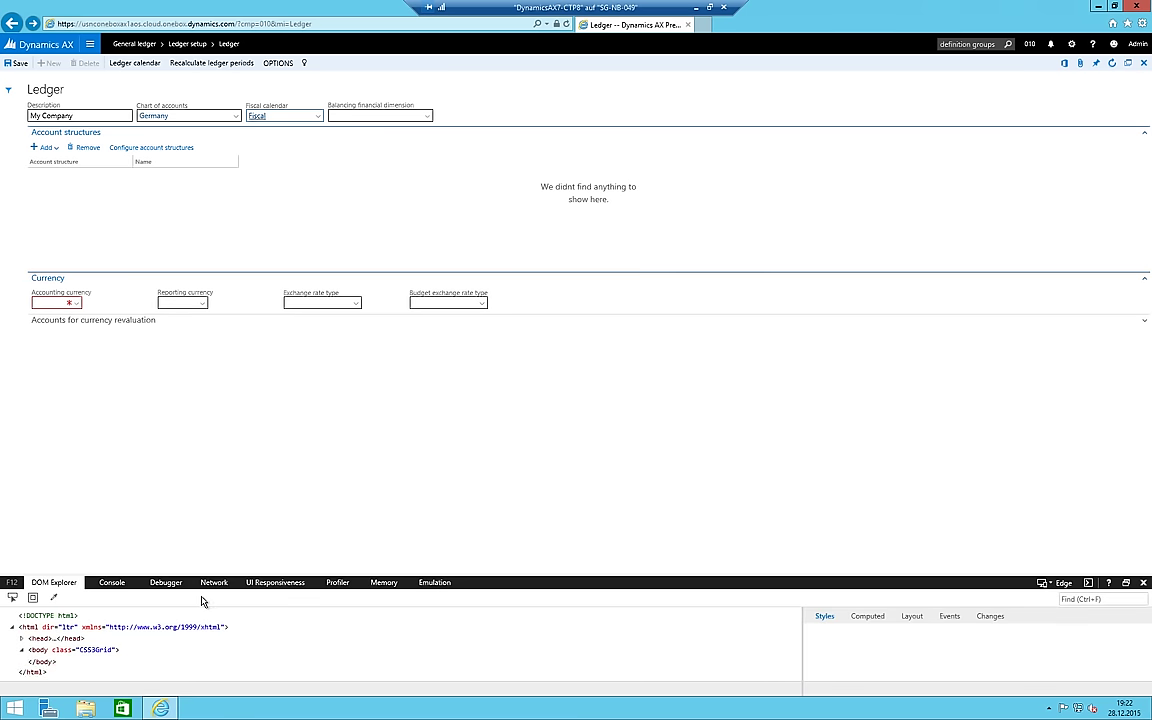
{"action": "left_click", "coordinate": [1143, 583]}
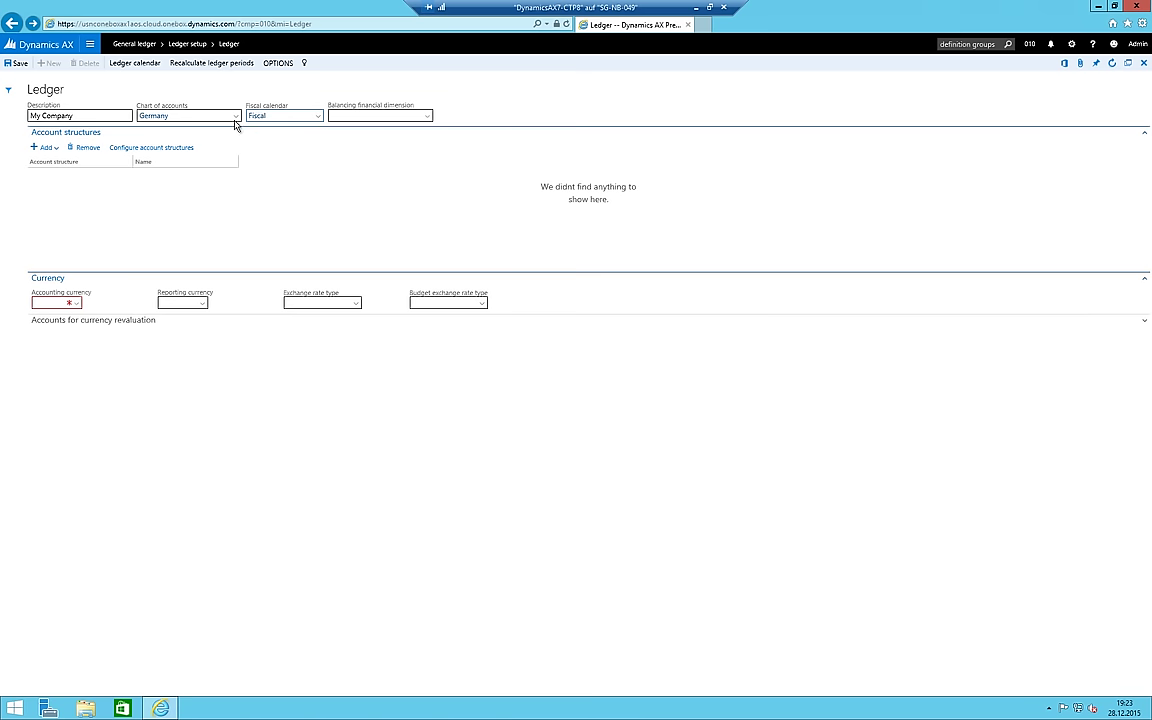
{"action": "double_click", "coordinate": [130, 5]}
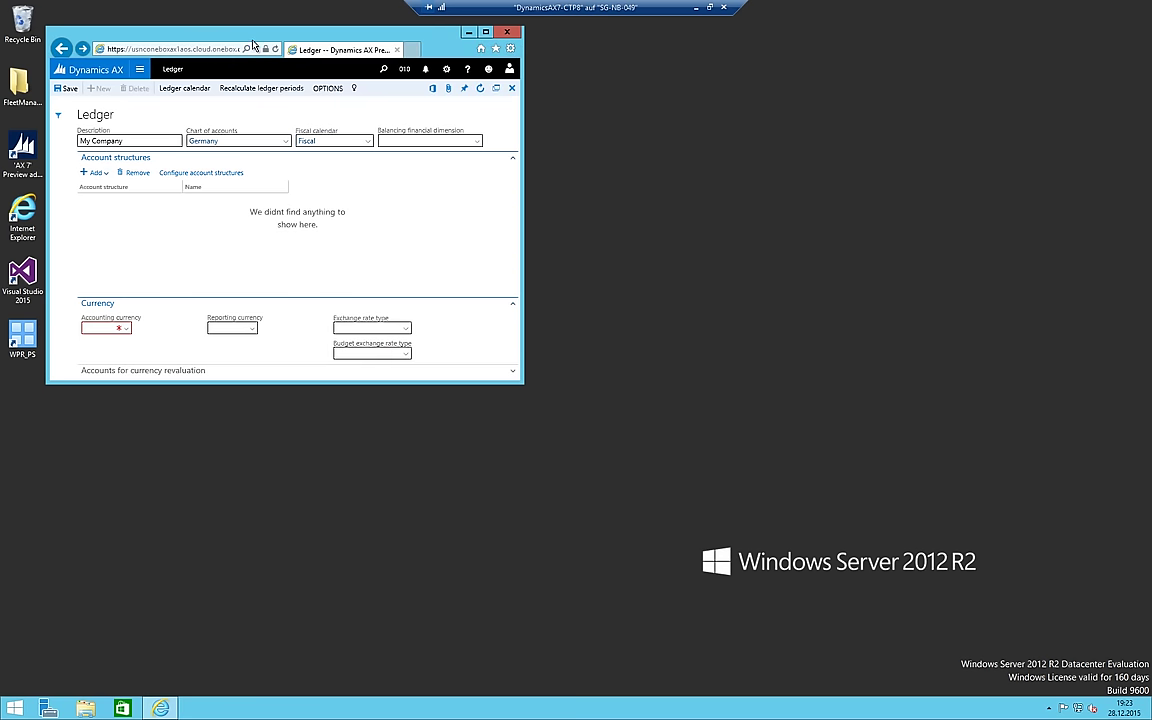
{"action": "double_click", "coordinate": [130, 32]}
{"action": "left_click", "coordinate": [257, 116]}
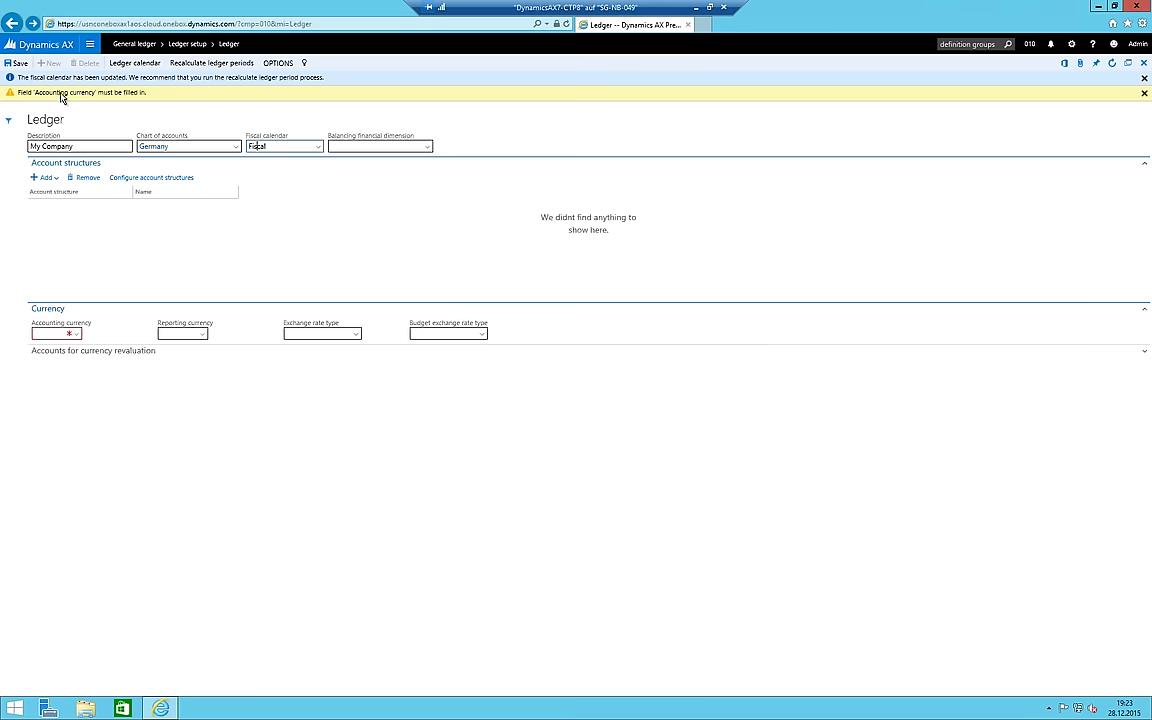
Set the ledger's accounting currency to EUR, expand the accounts for currency revaluation, and save the ledger
{"action": "left_click", "coordinate": [57, 335]}
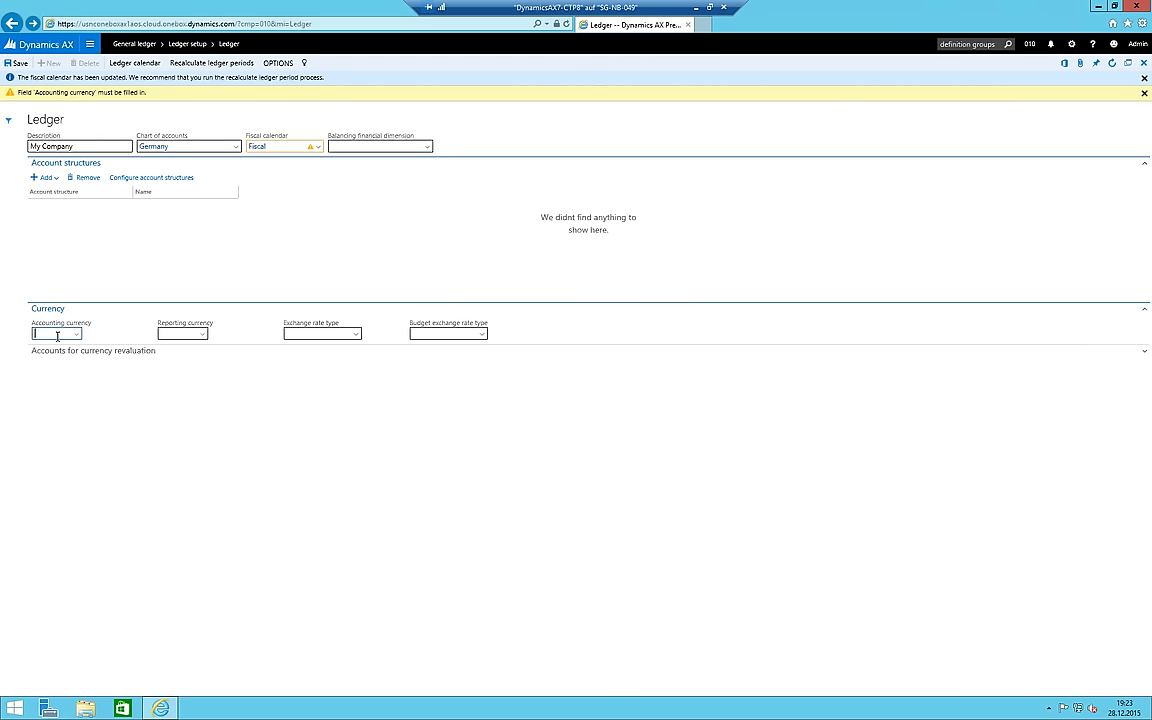
{"action": "type", "text": "EUR"}
{"action": "key", "text": "Tab"}
{"action": "left_click", "coordinate": [75, 352]}
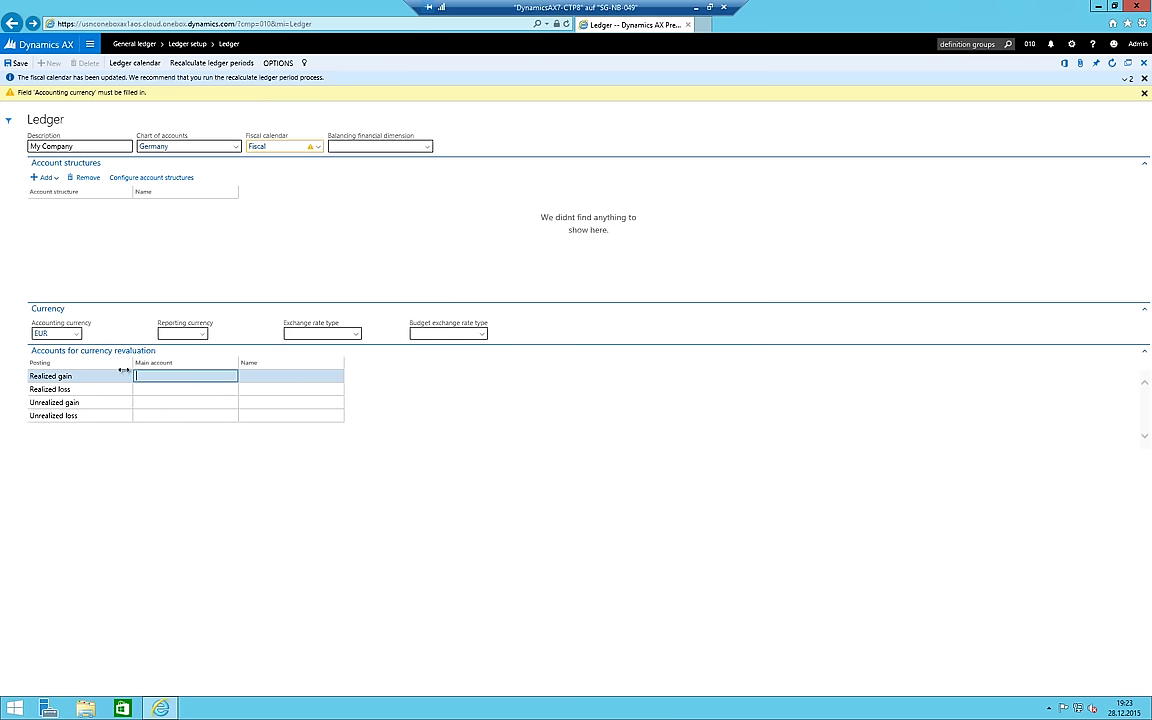
{"action": "left_click", "coordinate": [283, 147]}
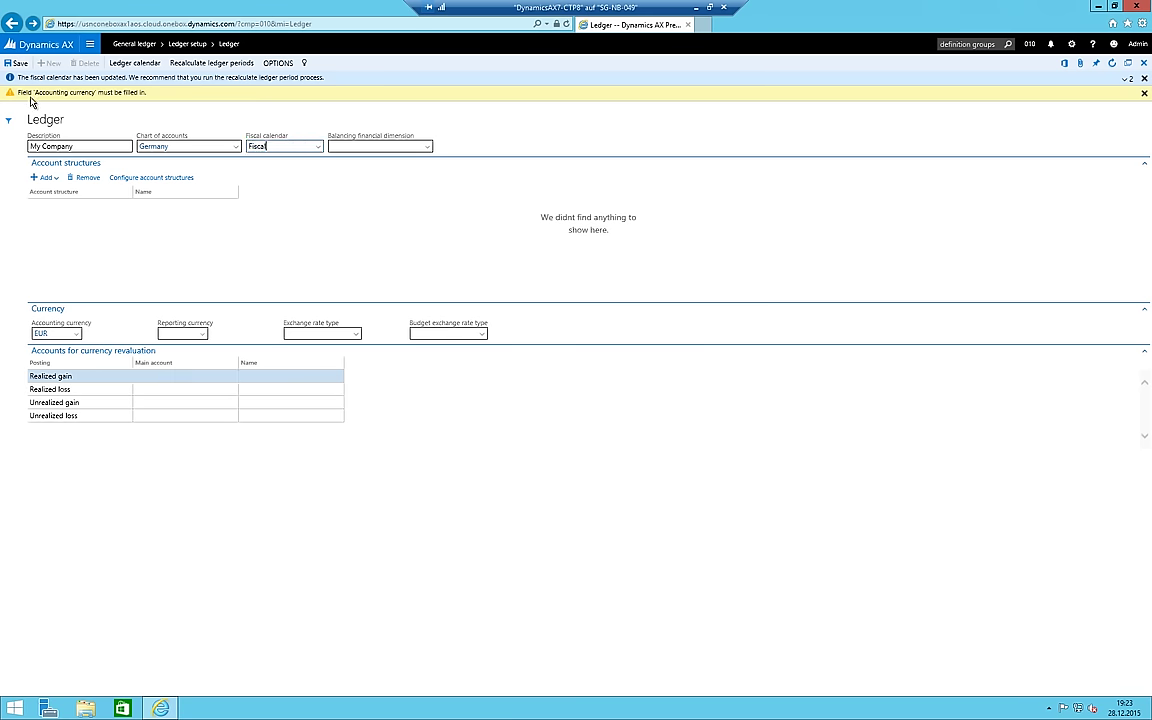
{"action": "left_click", "coordinate": [364, 147]}
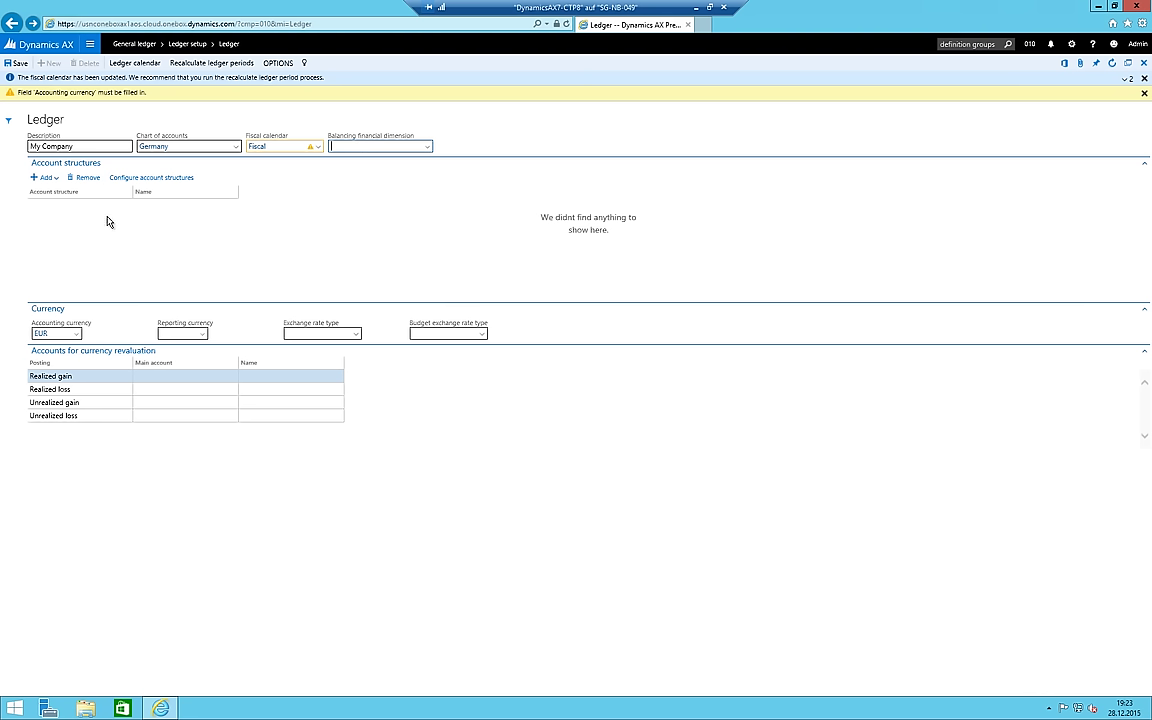
{"action": "left_click", "coordinate": [15, 63]}
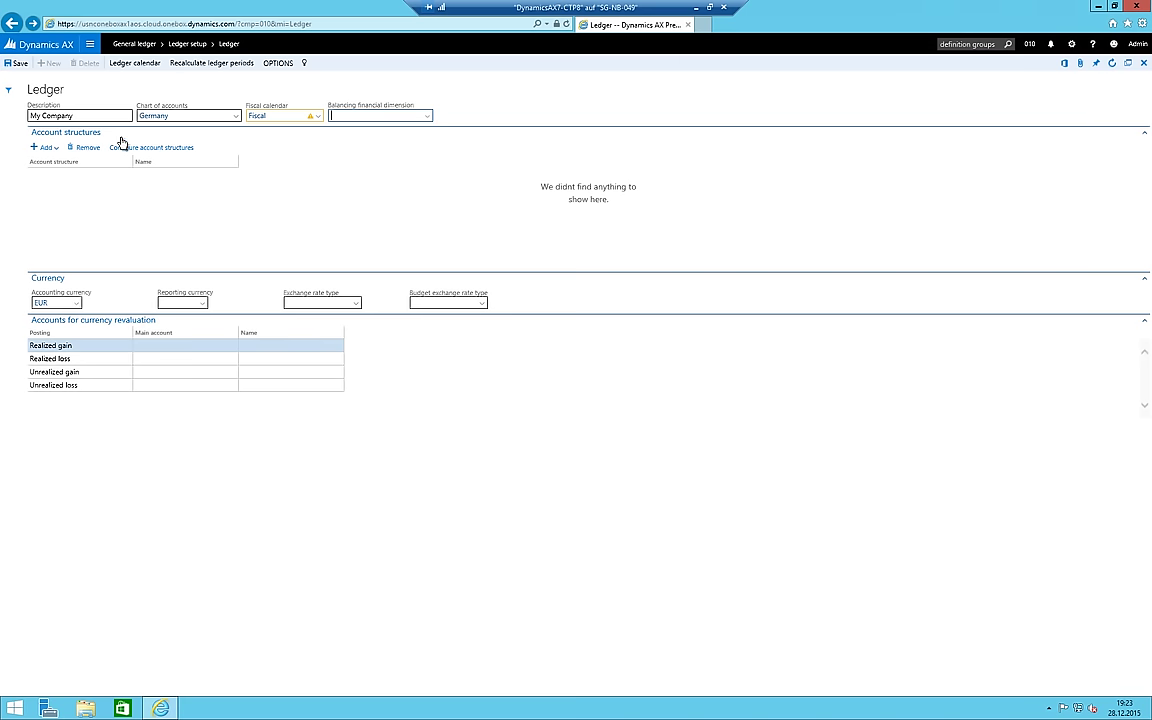
Examine the periods of fiscal years 2017 and 2016 in the details of the Fiscal calendar, and return to the ledger
{"action": "mouse_move", "coordinate": [306, 118]}
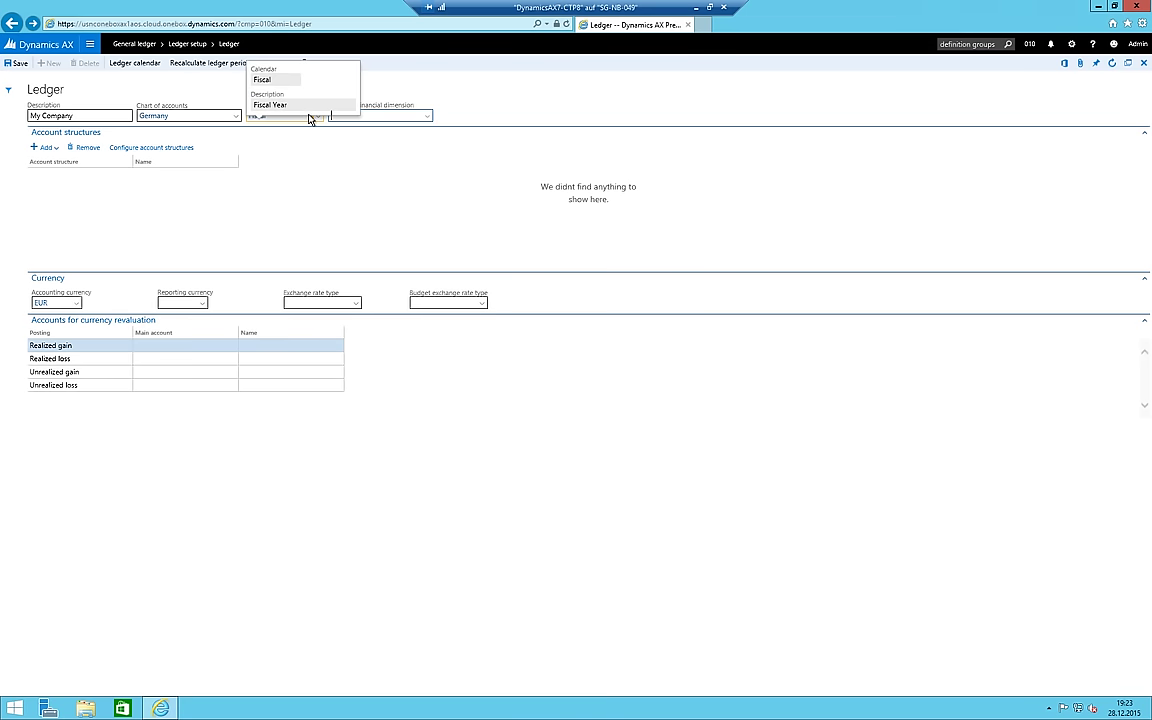
{"action": "left_click", "coordinate": [254, 116]}
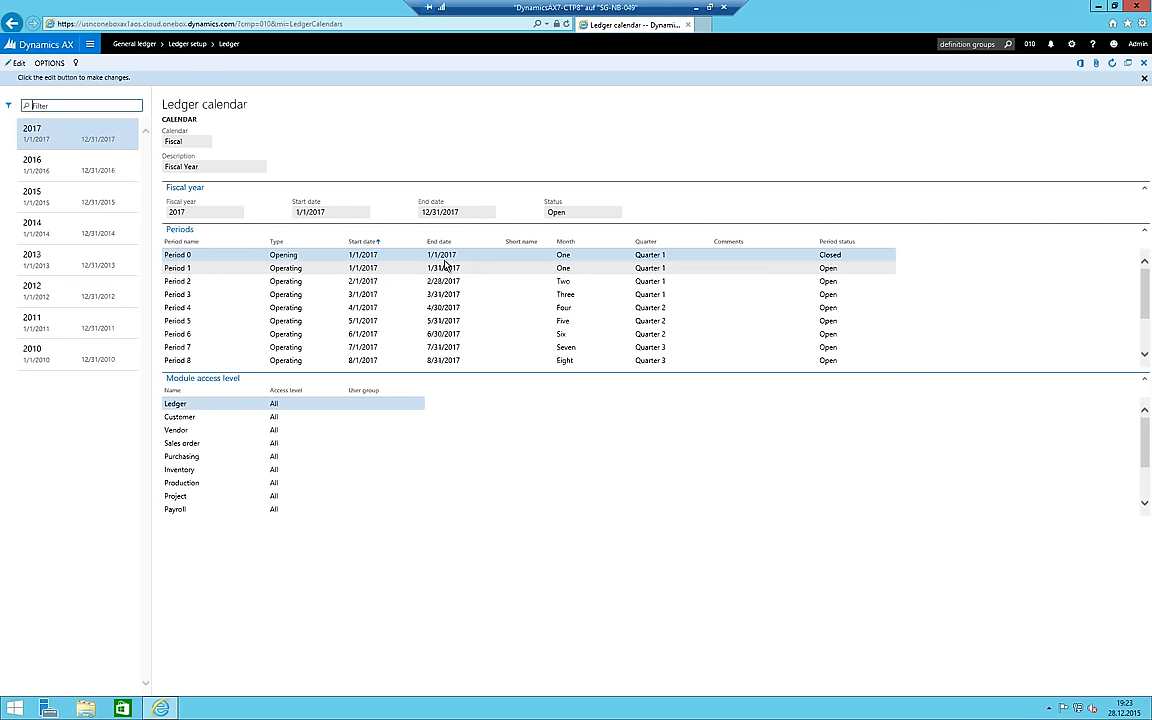
{"action": "scroll", "coordinate": [460, 320], "scroll_direction": "down", "scroll_amount": 3}
{"action": "scroll", "coordinate": [414, 294], "scroll_direction": "up", "scroll_amount": 3}
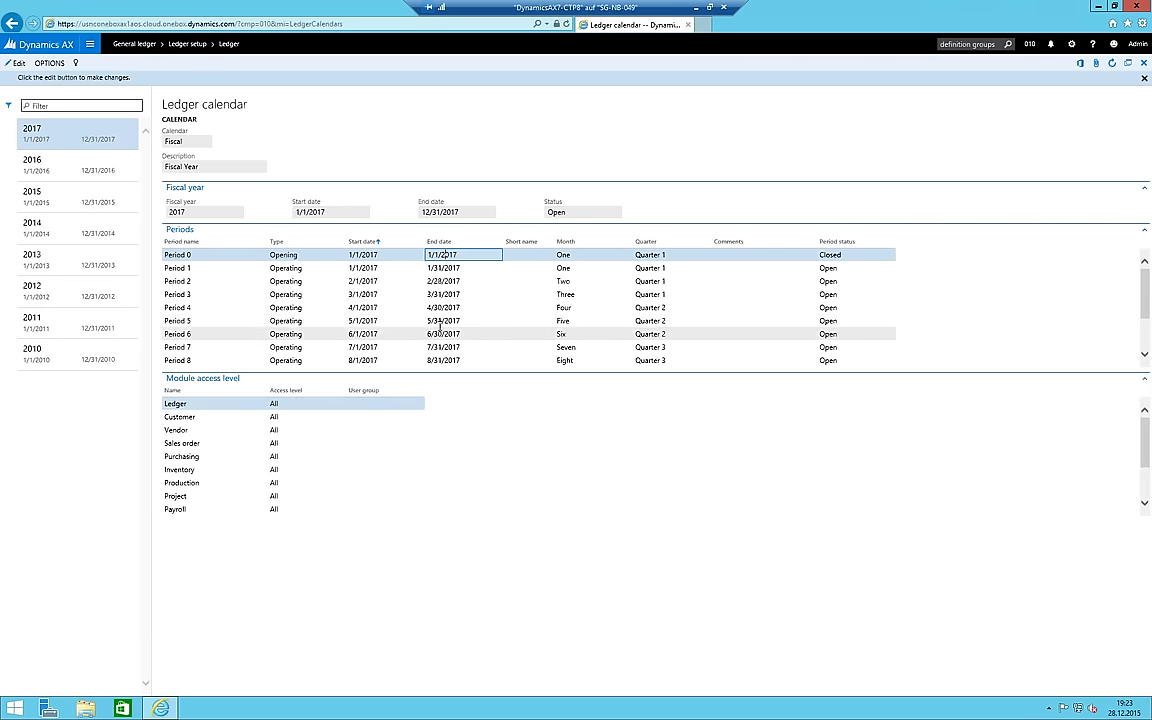
{"action": "left_click", "coordinate": [90, 165]}
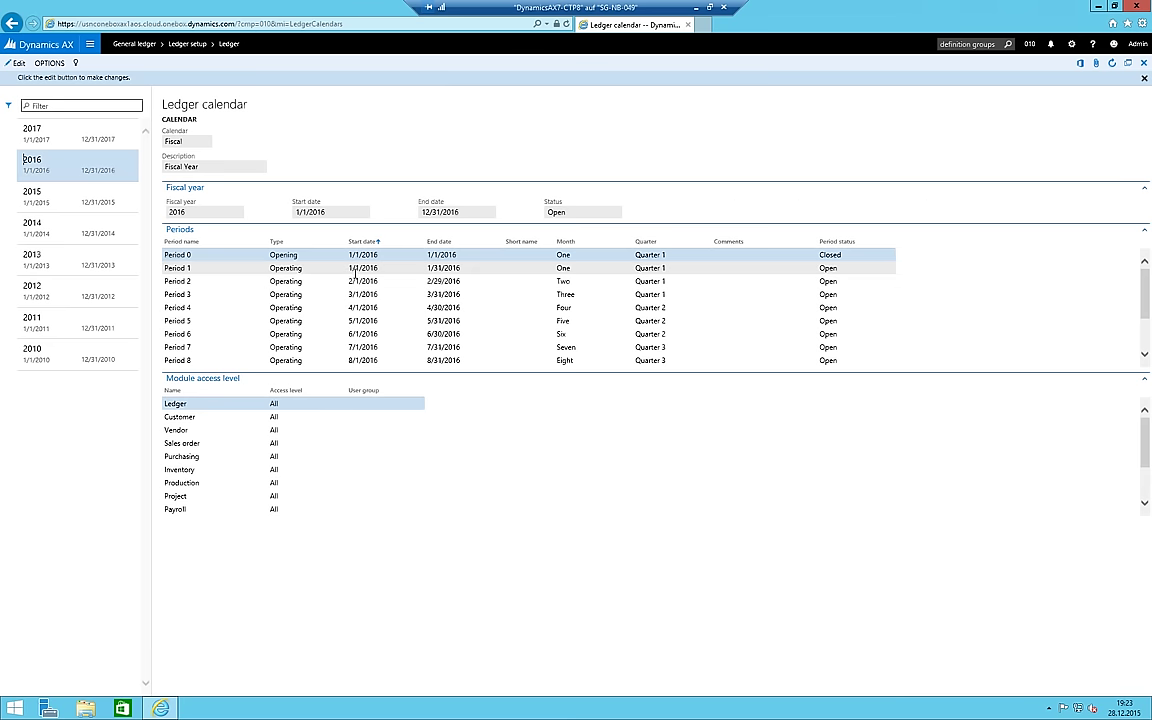
{"action": "scroll", "coordinate": [382, 252], "scroll_direction": "down", "scroll_amount": 3}
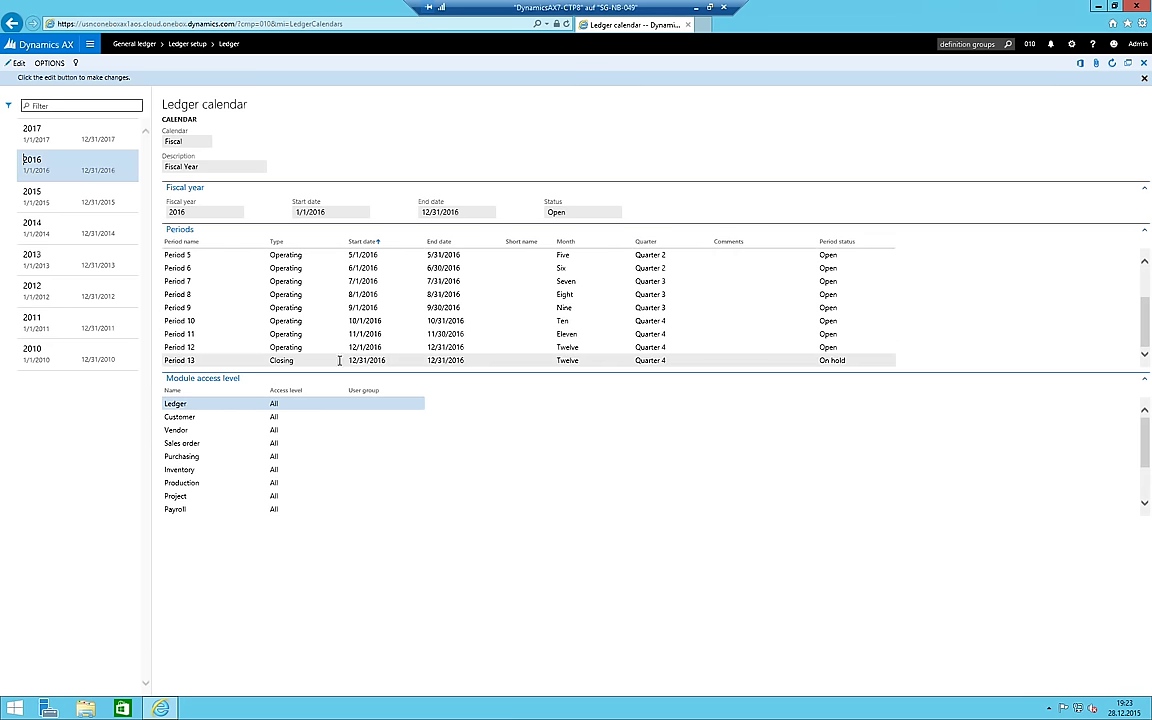
{"action": "scroll", "coordinate": [375, 330], "scroll_direction": "up", "scroll_amount": 3}
{"action": "scroll", "coordinate": [380, 320], "scroll_direction": "down", "scroll_amount": 3}
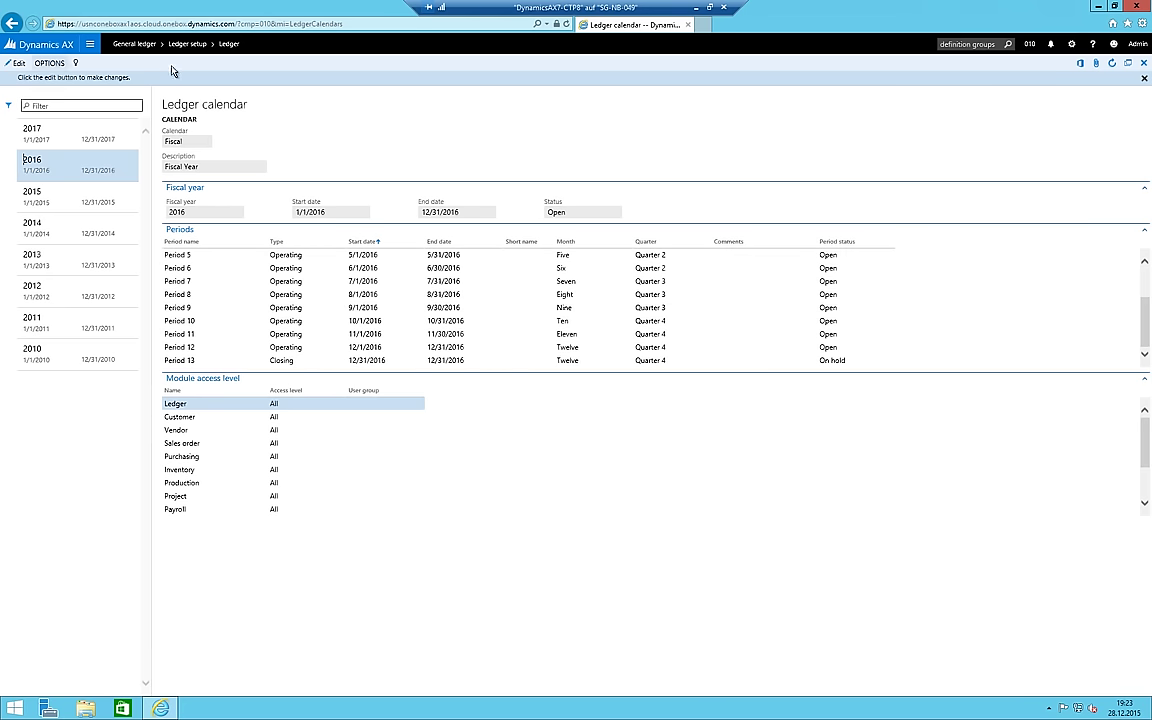
{"action": "left_click", "coordinate": [13, 26]}
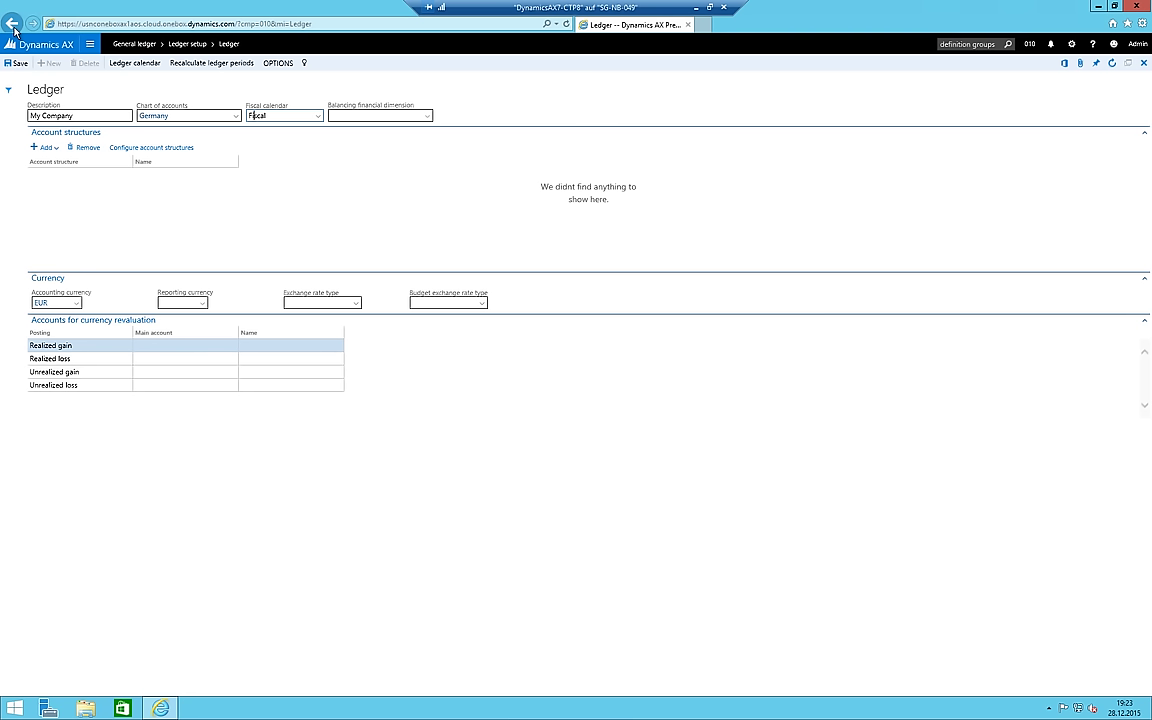
Add the account structures 010_STD and 010_CC to the My Company ledger and save it
{"action": "left_click", "coordinate": [311, 116]}
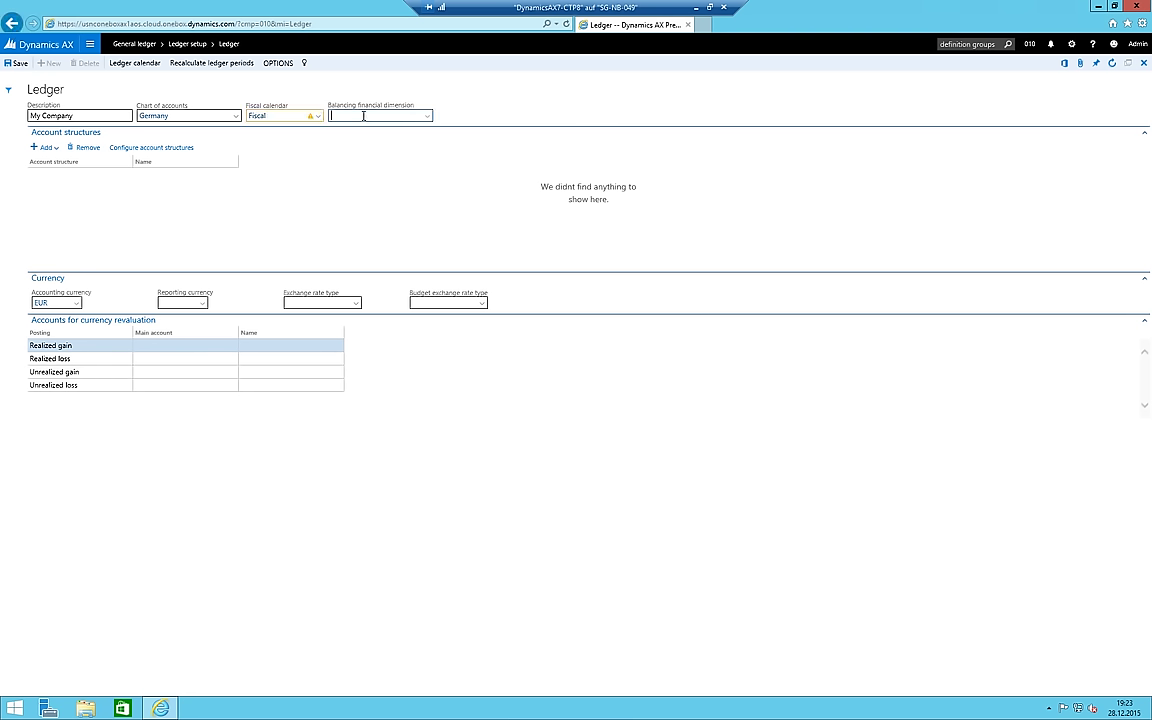
{"action": "left_click", "coordinate": [55, 149]}
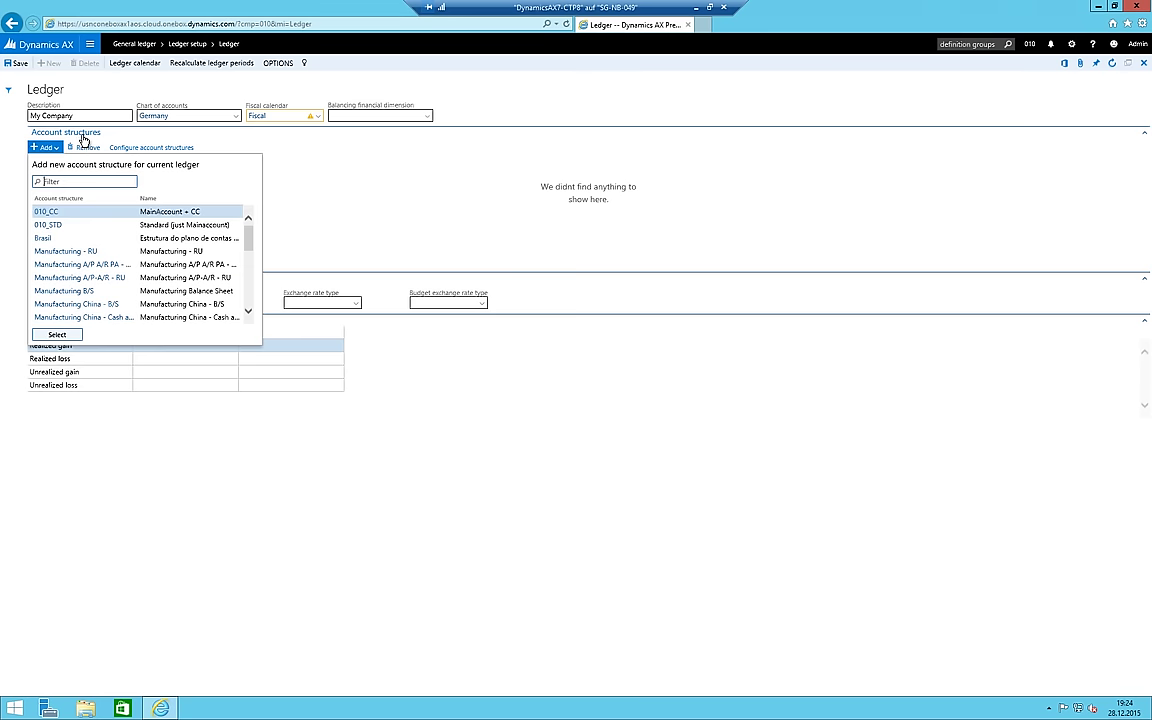
{"action": "double_click", "coordinate": [48, 224]}
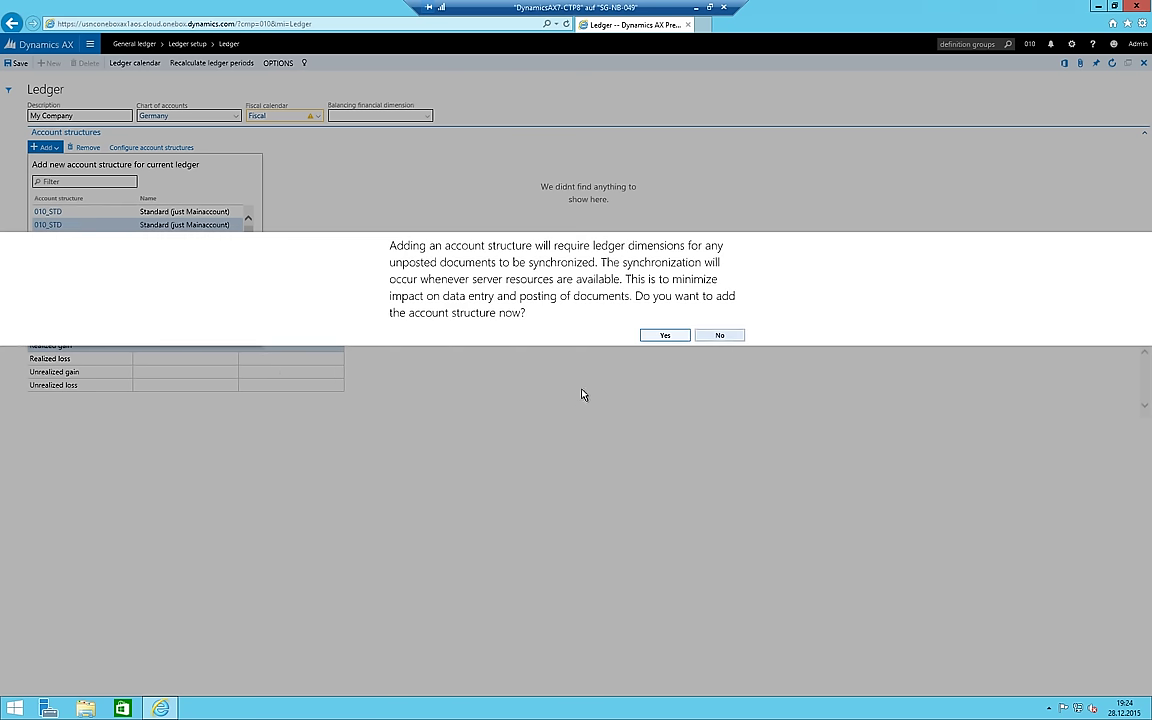
{"action": "left_click", "coordinate": [663, 334]}
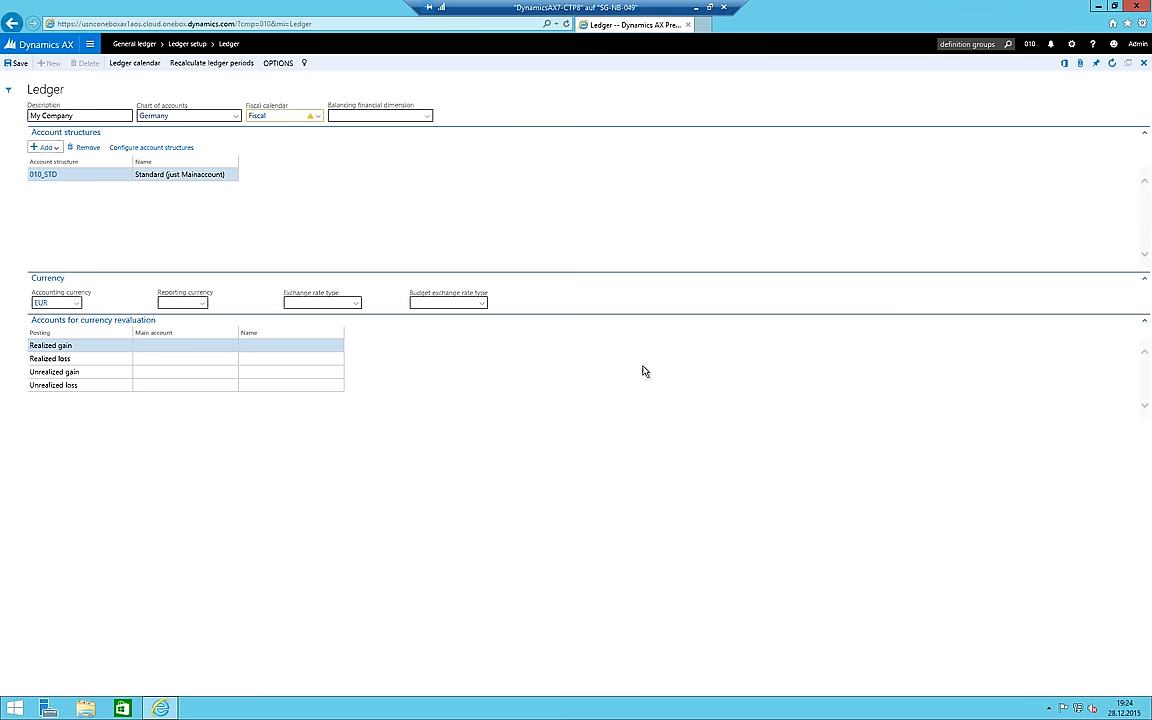
{"action": "left_click", "coordinate": [46, 148]}
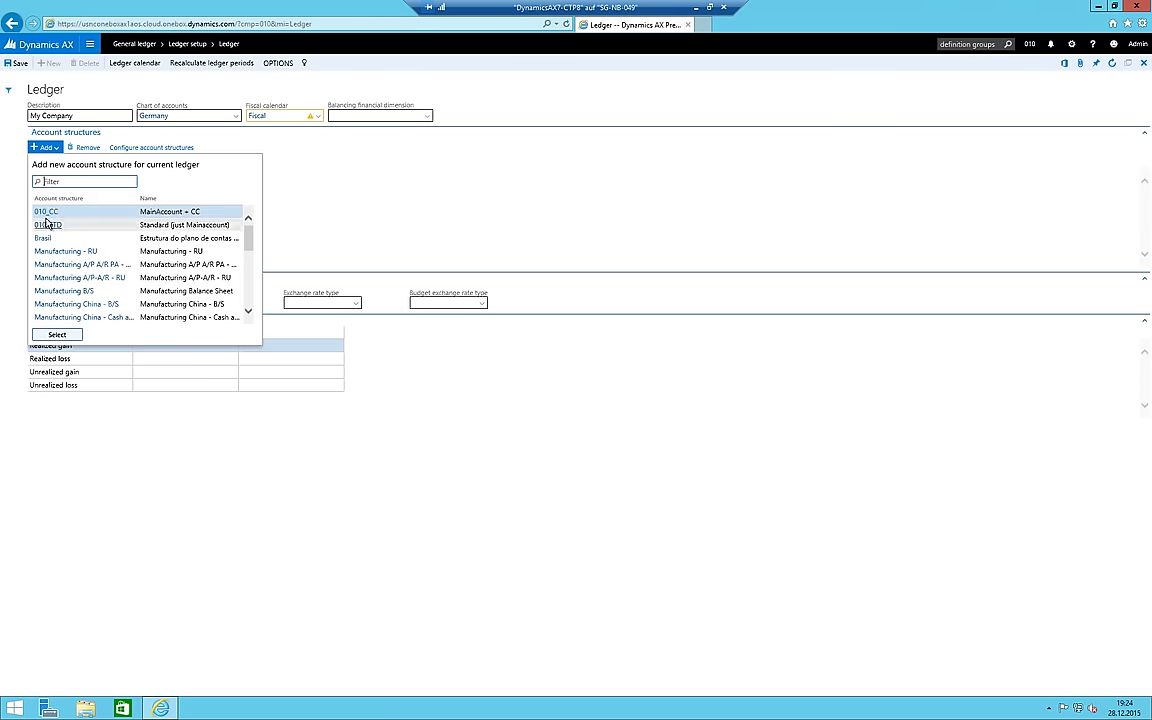
{"action": "double_click", "coordinate": [45, 212]}
{"action": "left_click", "coordinate": [663, 334]}
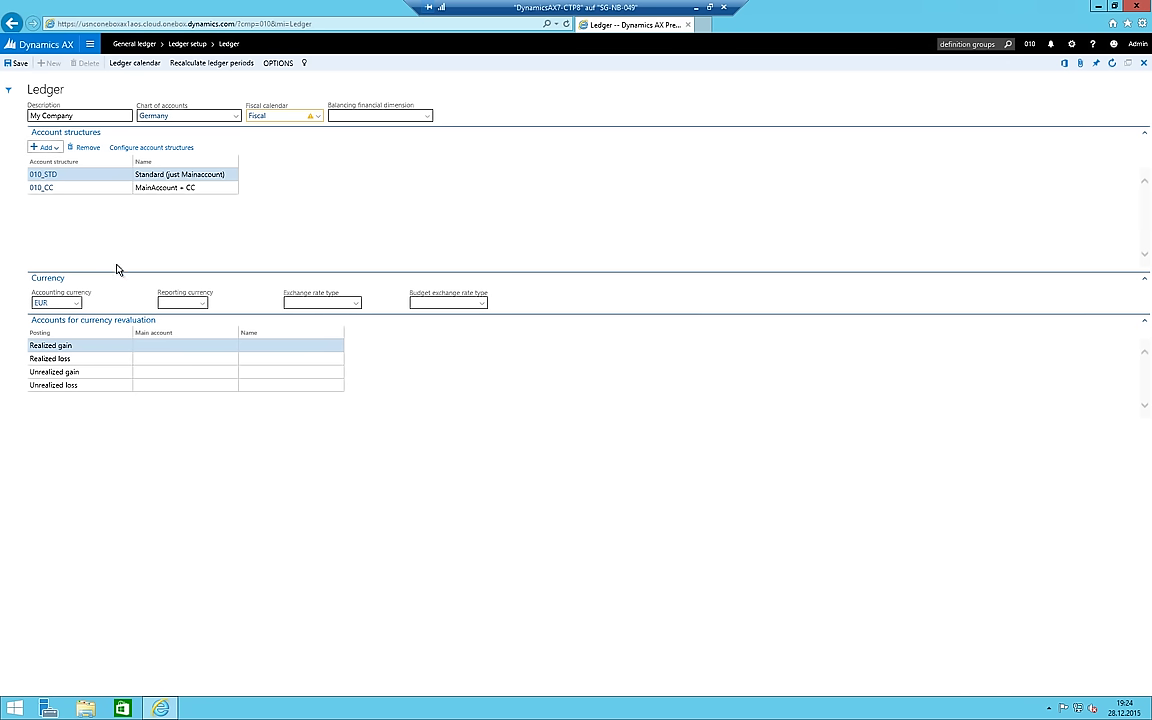
{"action": "left_click", "coordinate": [18, 64]}
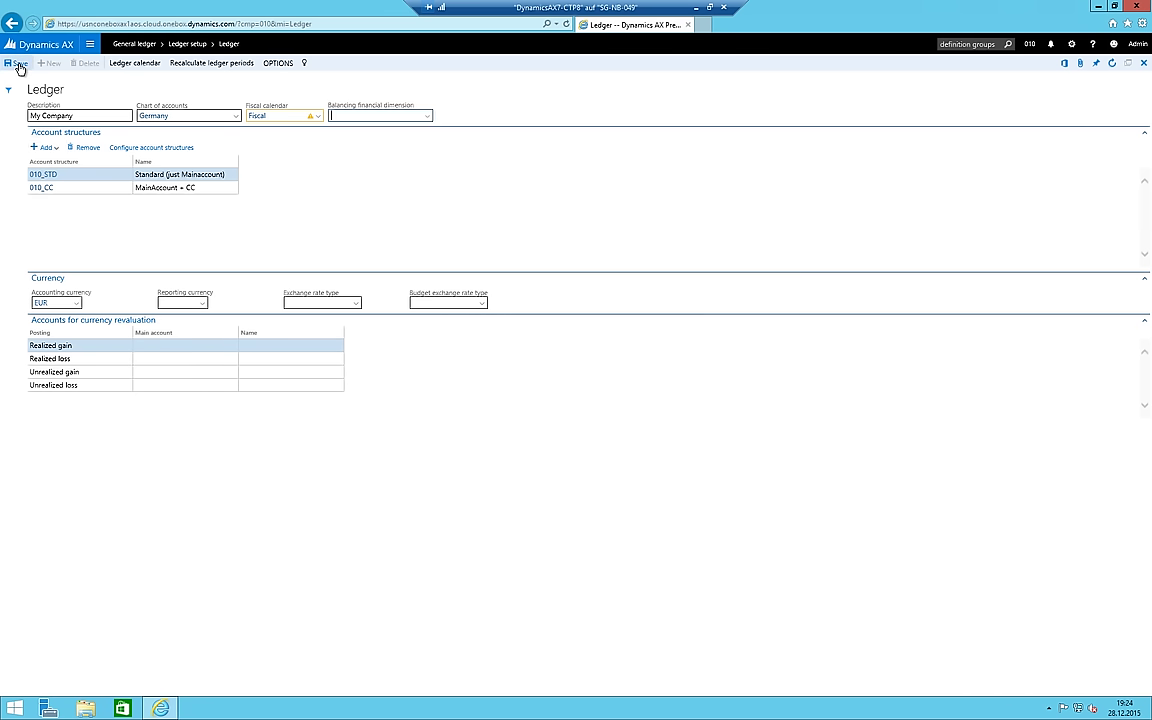
Reselect Fiscal as the ledger's fiscal calendar
{"action": "left_click", "coordinate": [319, 116]}
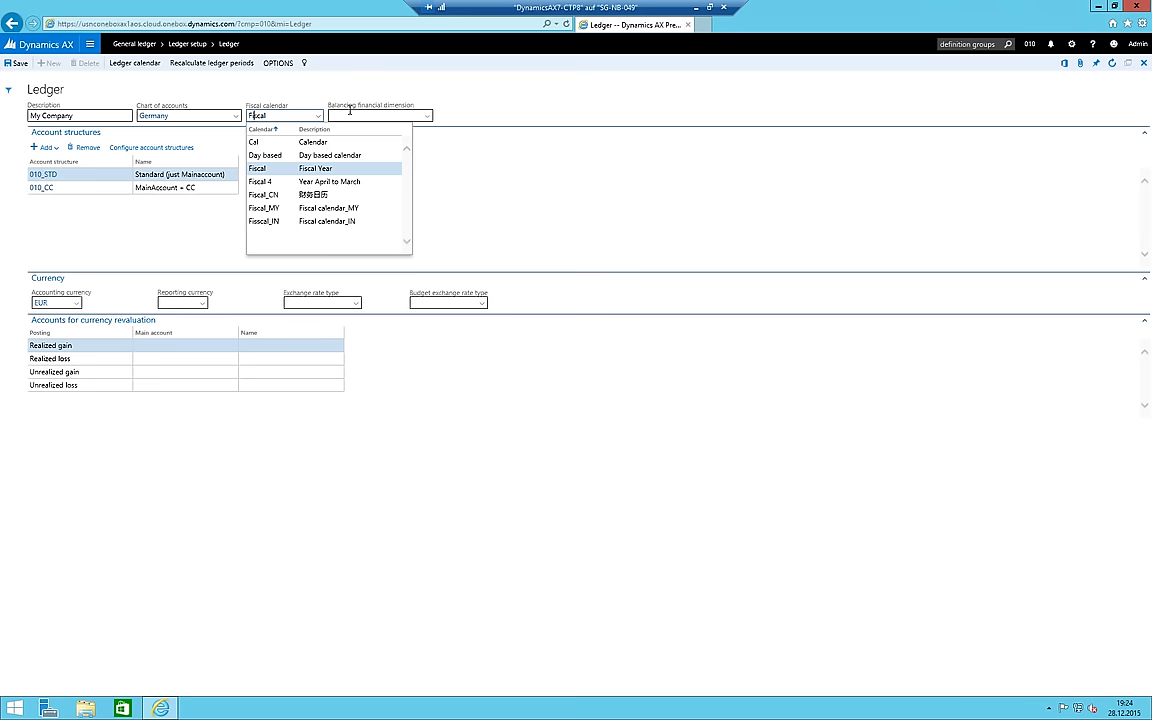
{"action": "left_click", "coordinate": [258, 169]}
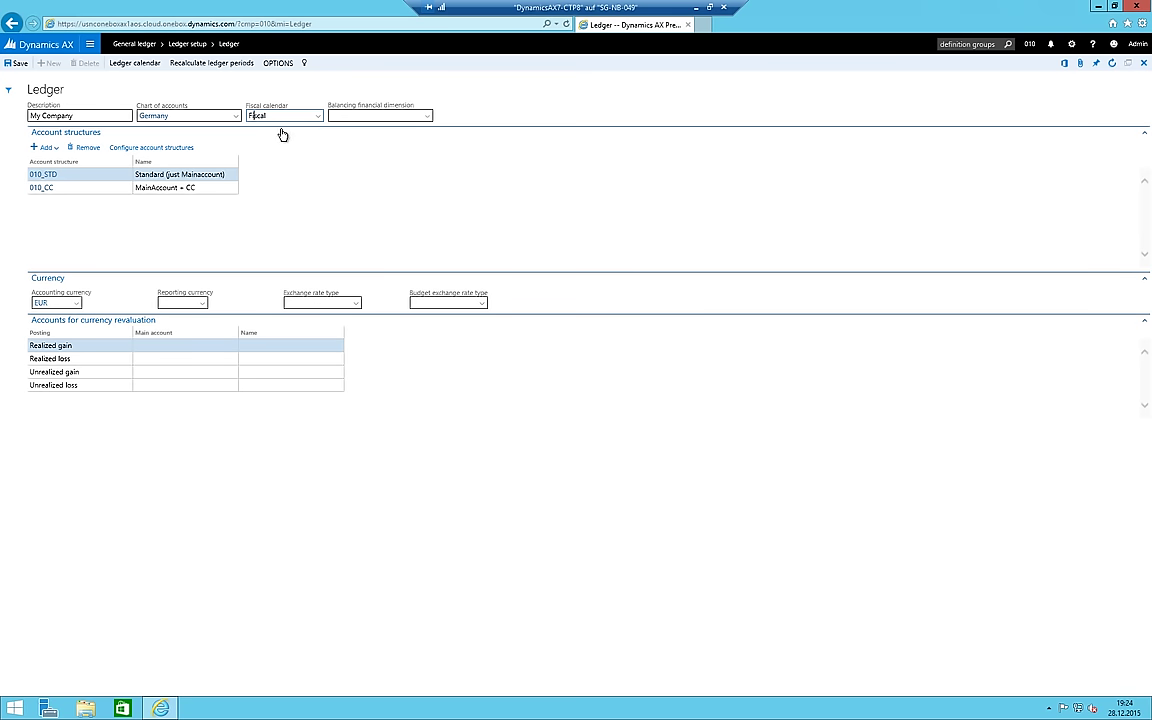
{"action": "key", "text": "shift+Tab"}
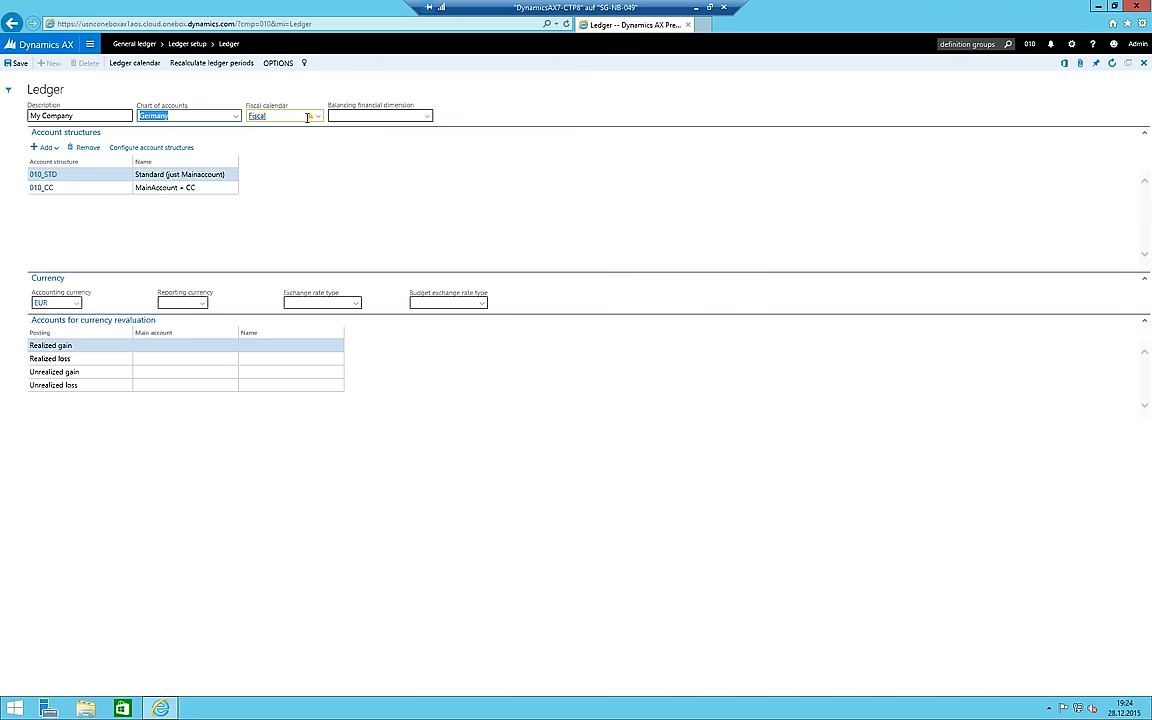
{"action": "mouse_move", "coordinate": [310, 121]}
Open the ledger calendar of My Company and examine the periods and their status for fiscal years 2013 to 2017
{"action": "left_click", "coordinate": [139, 65]}
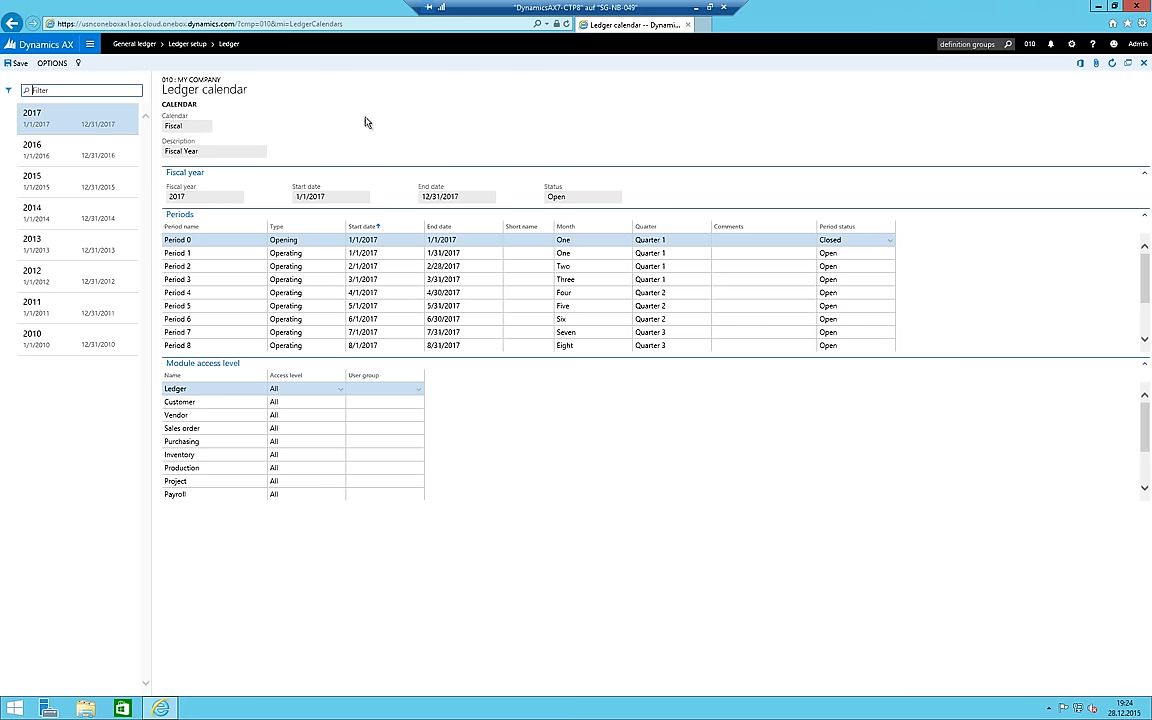
{"action": "left_click", "coordinate": [830, 266]}
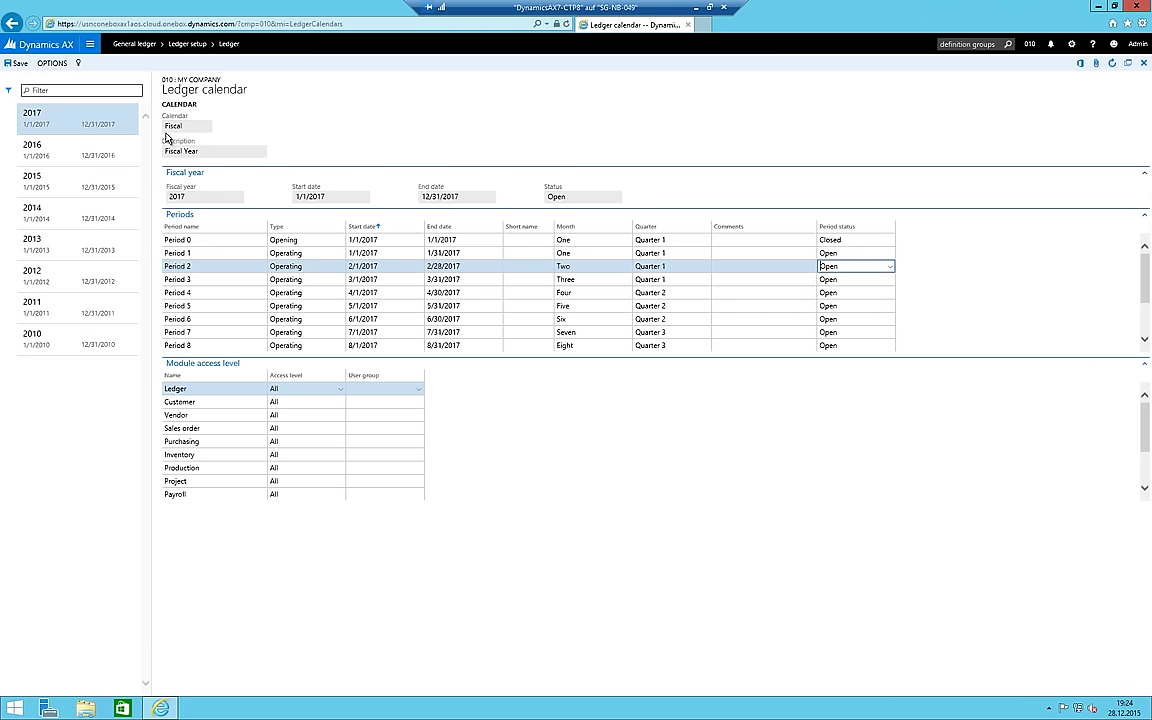
{"action": "left_click", "coordinate": [92, 152]}
{"action": "left_click", "coordinate": [92, 183]}
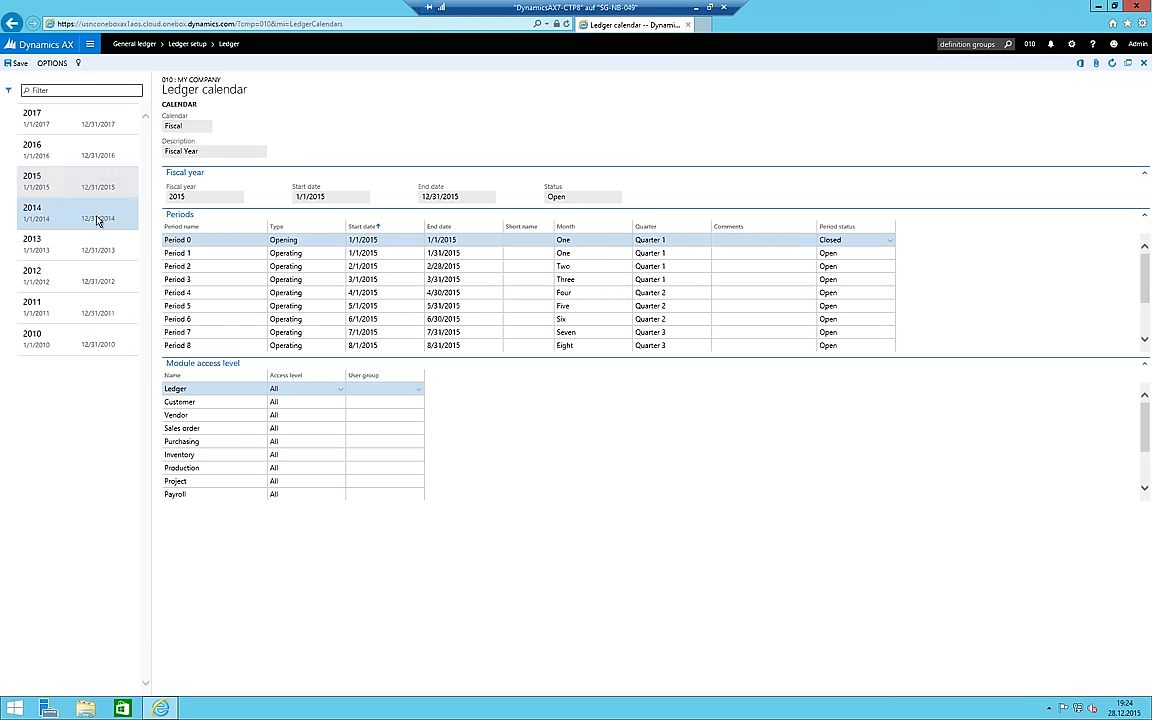
{"action": "left_click", "coordinate": [92, 212]}
{"action": "left_click", "coordinate": [90, 238]}
{"action": "left_click", "coordinate": [88, 210]}
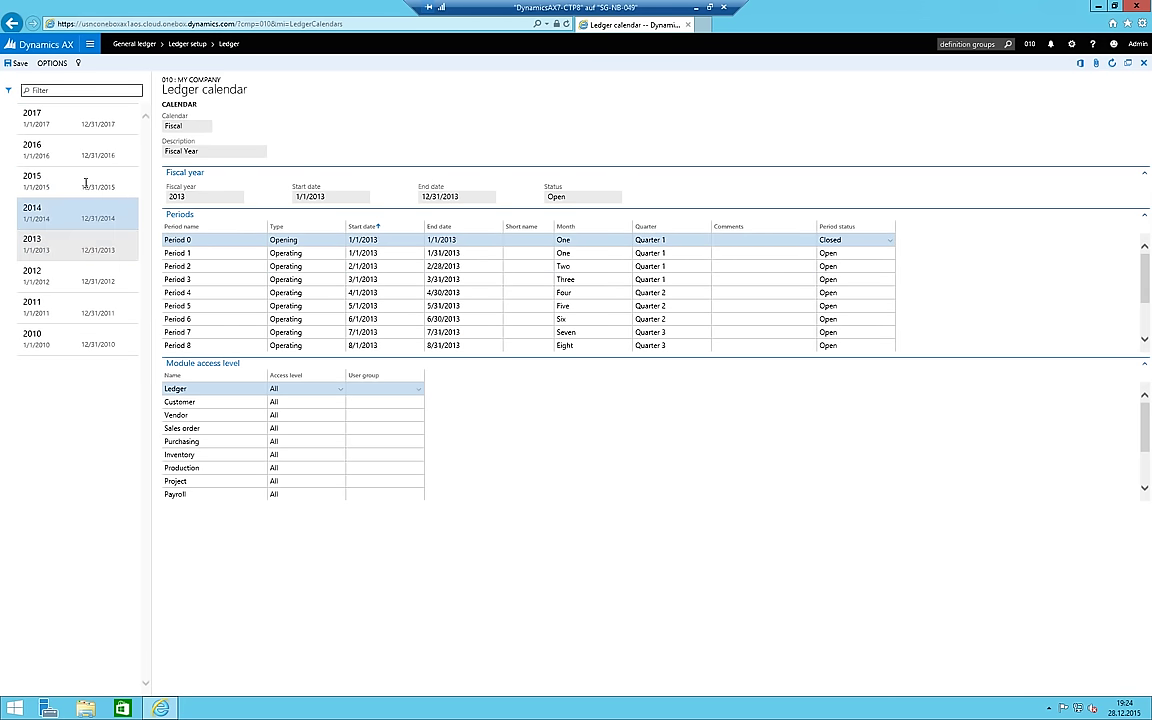
{"action": "left_click", "coordinate": [86, 182]}
{"action": "left_click", "coordinate": [90, 150]}
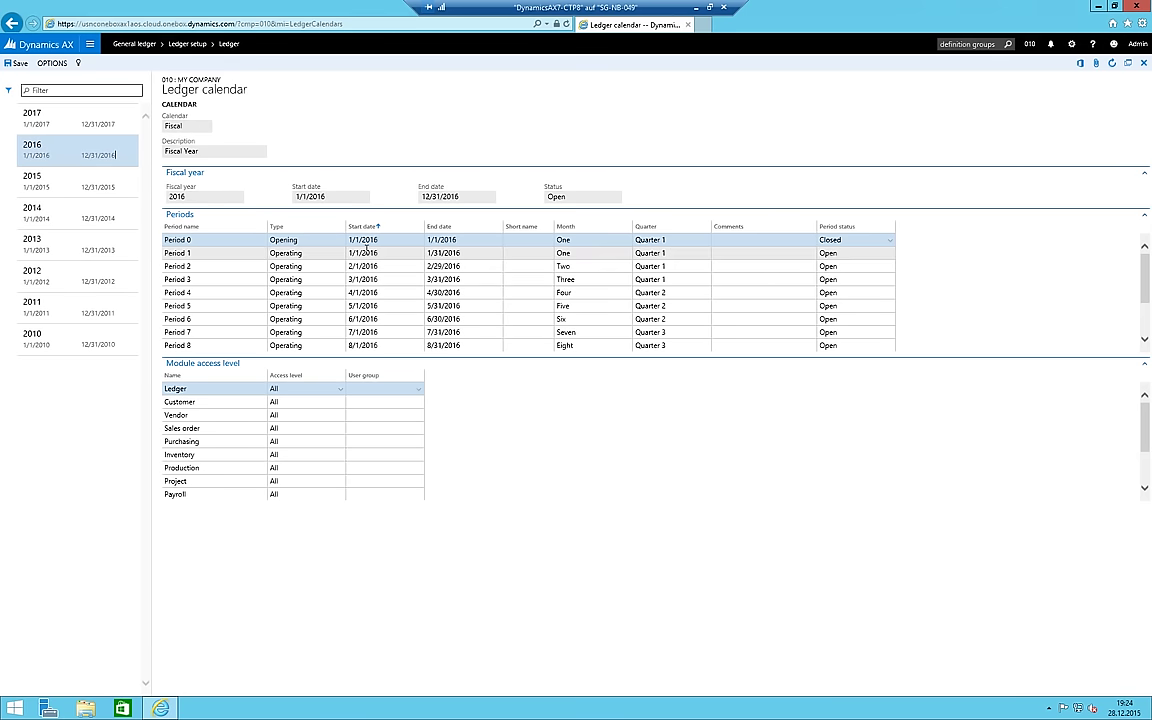
{"action": "left_click", "coordinate": [52, 129]}
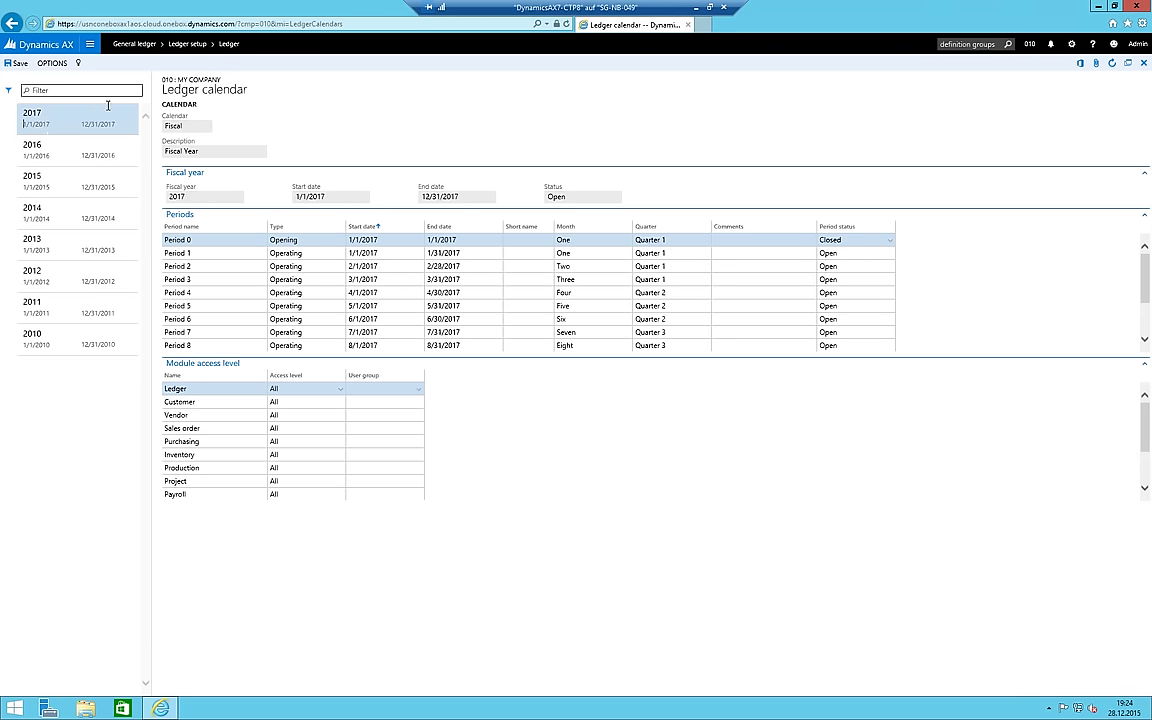
Open the general journals of the General ledger and add a new journal
{"action": "left_click", "coordinate": [146, 52]}
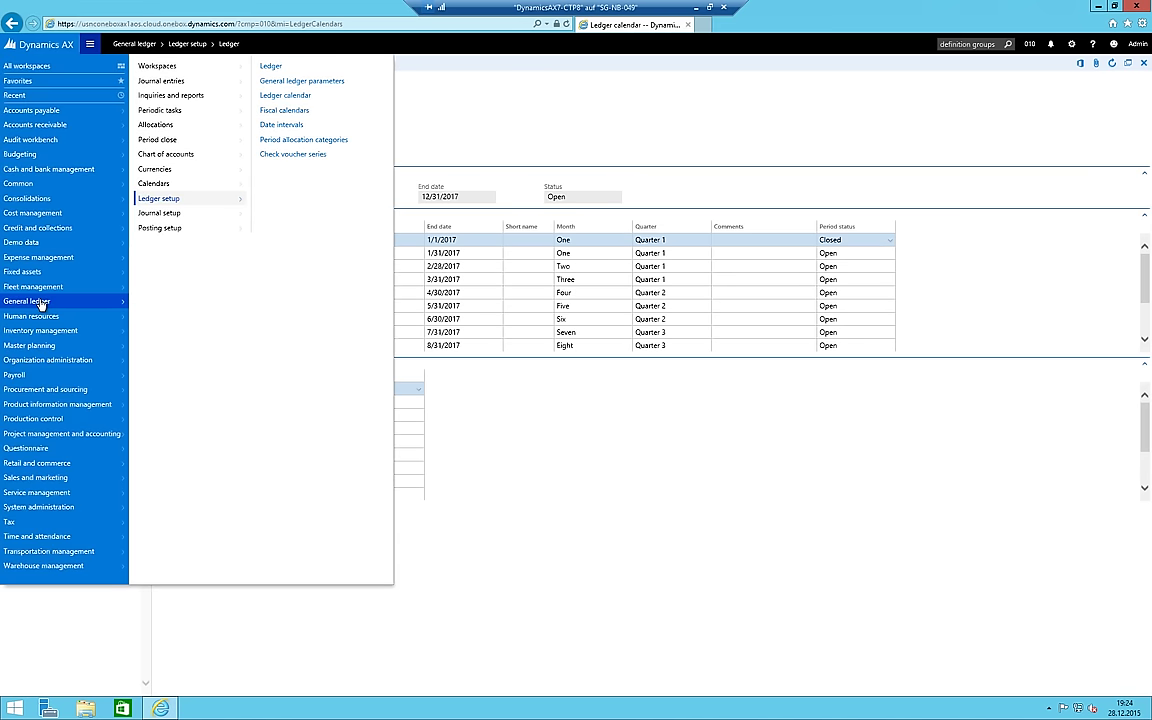
{"action": "left_click", "coordinate": [172, 212]}
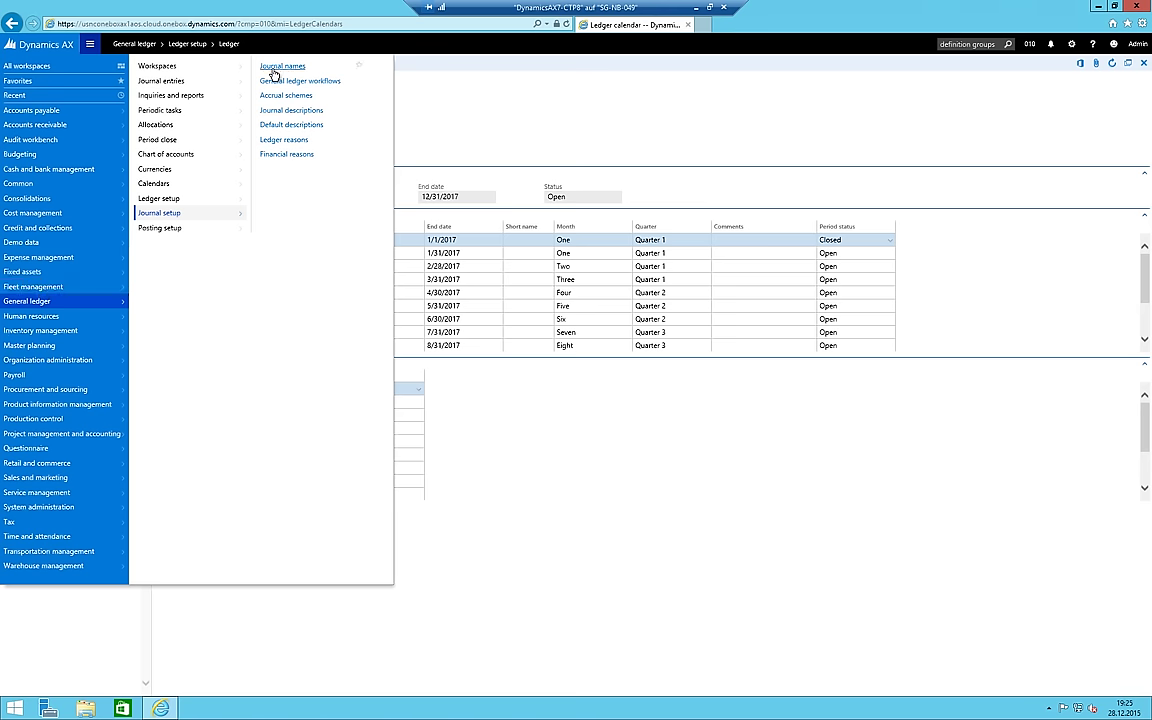
{"action": "left_click", "coordinate": [152, 81]}
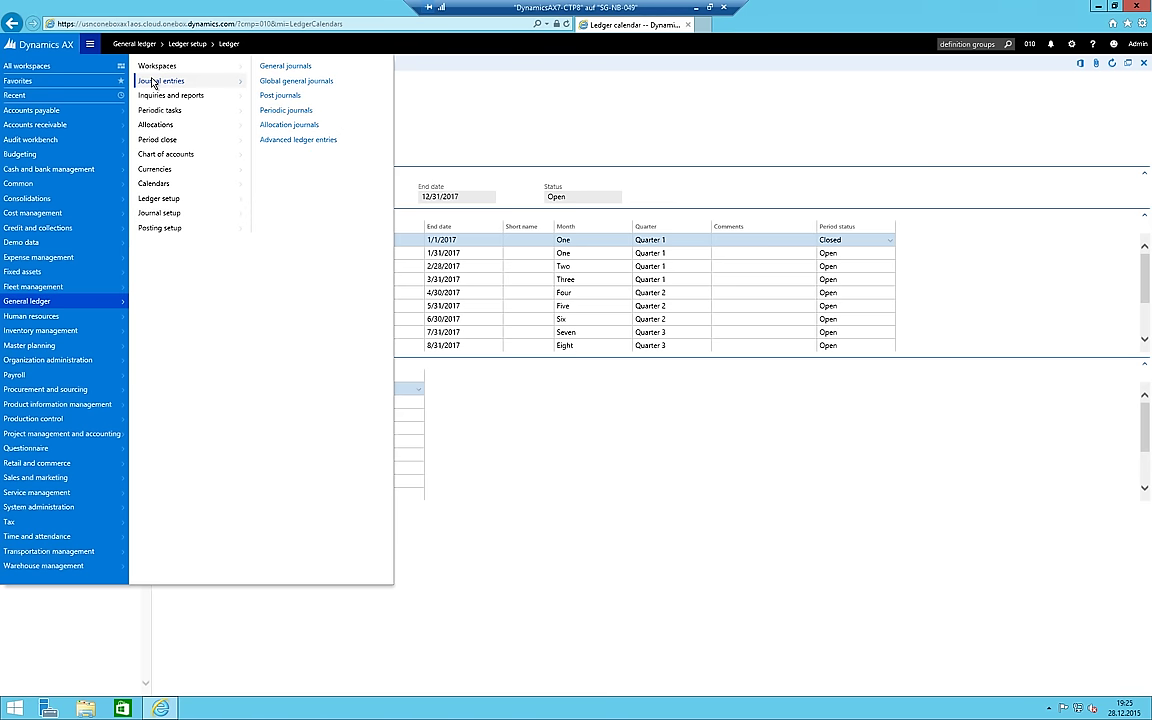
{"action": "left_click", "coordinate": [286, 66]}
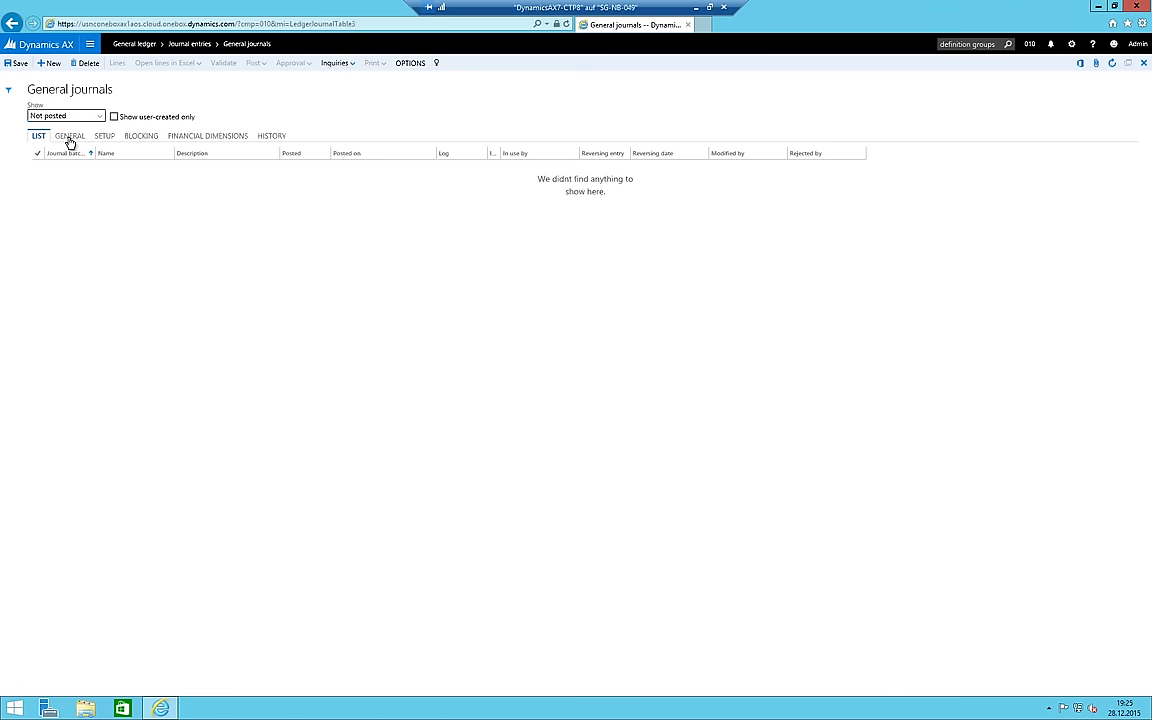
{"action": "left_click", "coordinate": [47, 63]}
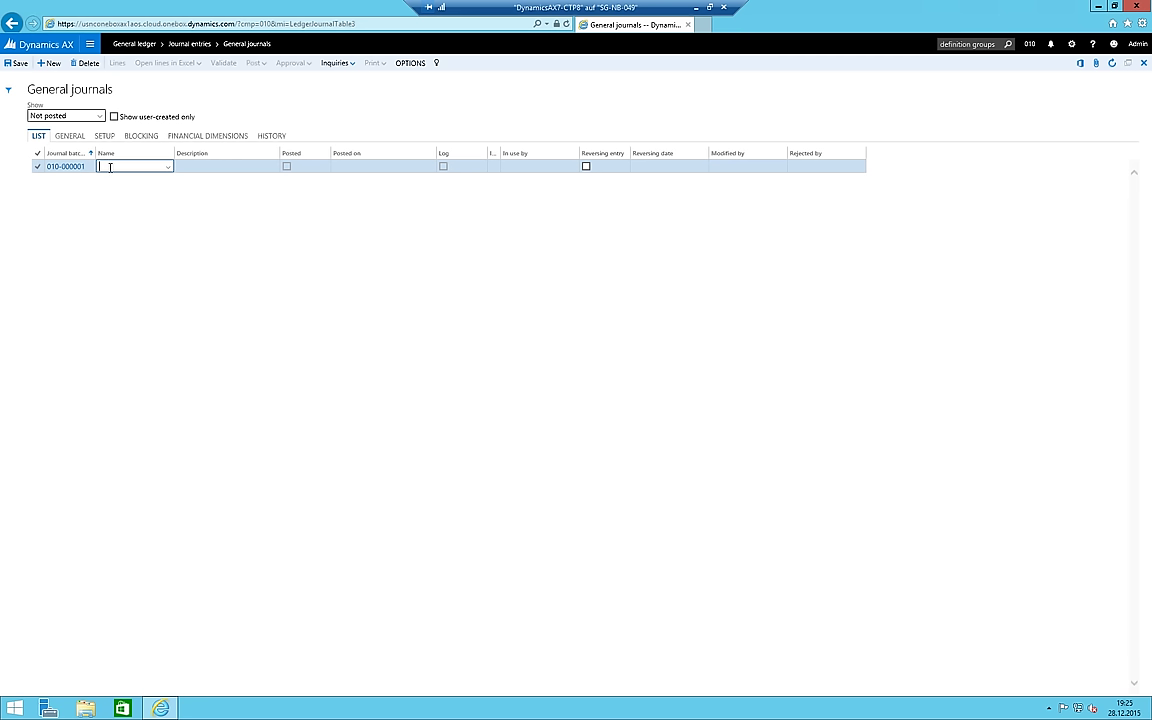
Look up the available journal names for the new general journal
{"action": "left_click", "coordinate": [352, 63]}
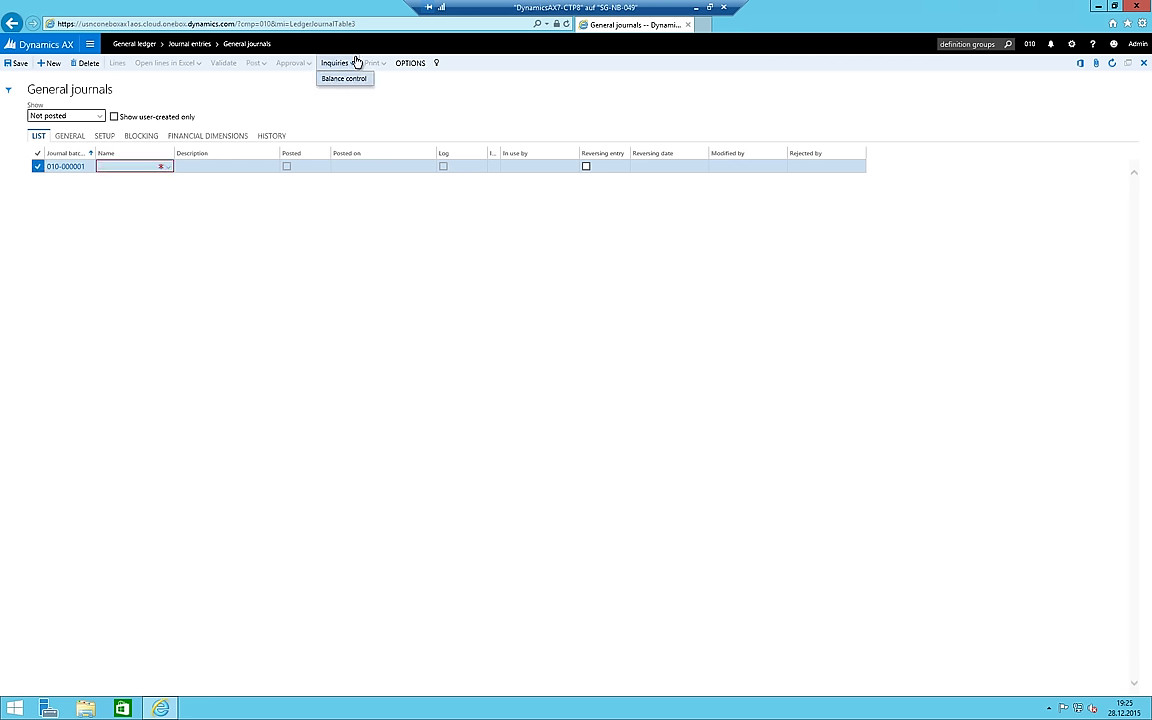
{"action": "left_click", "coordinate": [118, 166]}
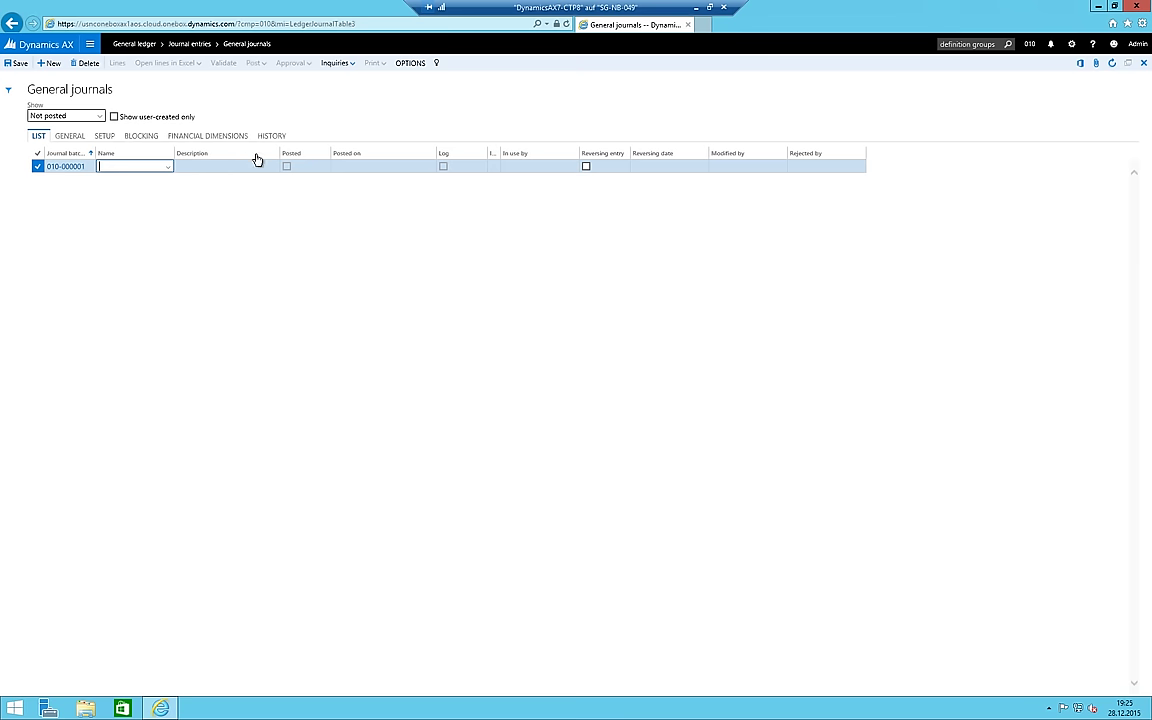
{"action": "left_click", "coordinate": [168, 166]}
{"action": "left_click", "coordinate": [144, 167]}
{"action": "left_click", "coordinate": [169, 168]}
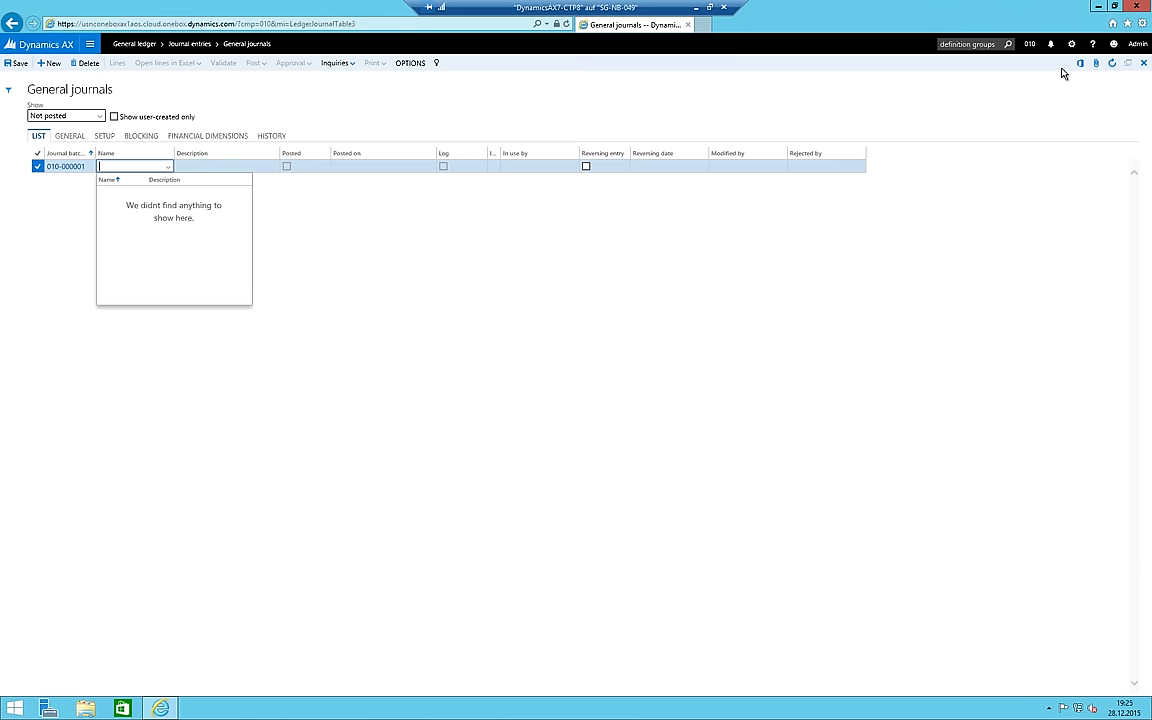
{"action": "left_click", "coordinate": [1096, 63]}
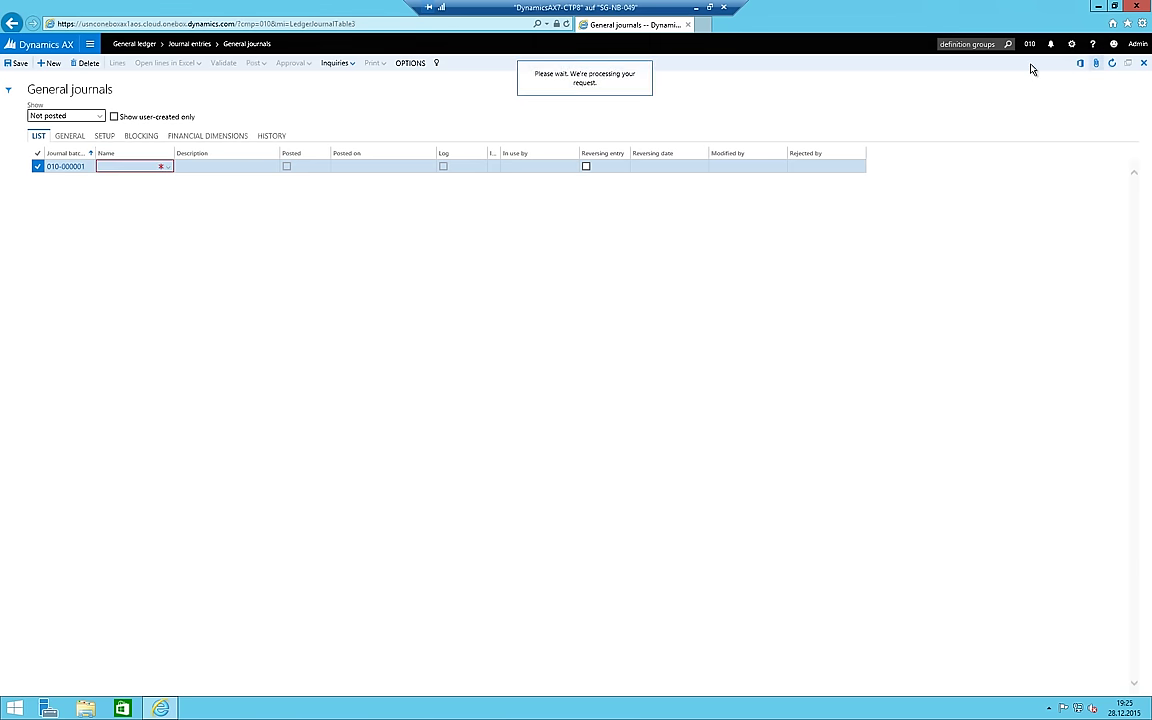
{"action": "left_click", "coordinate": [11, 22]}
{"action": "left_click", "coordinate": [131, 168]}
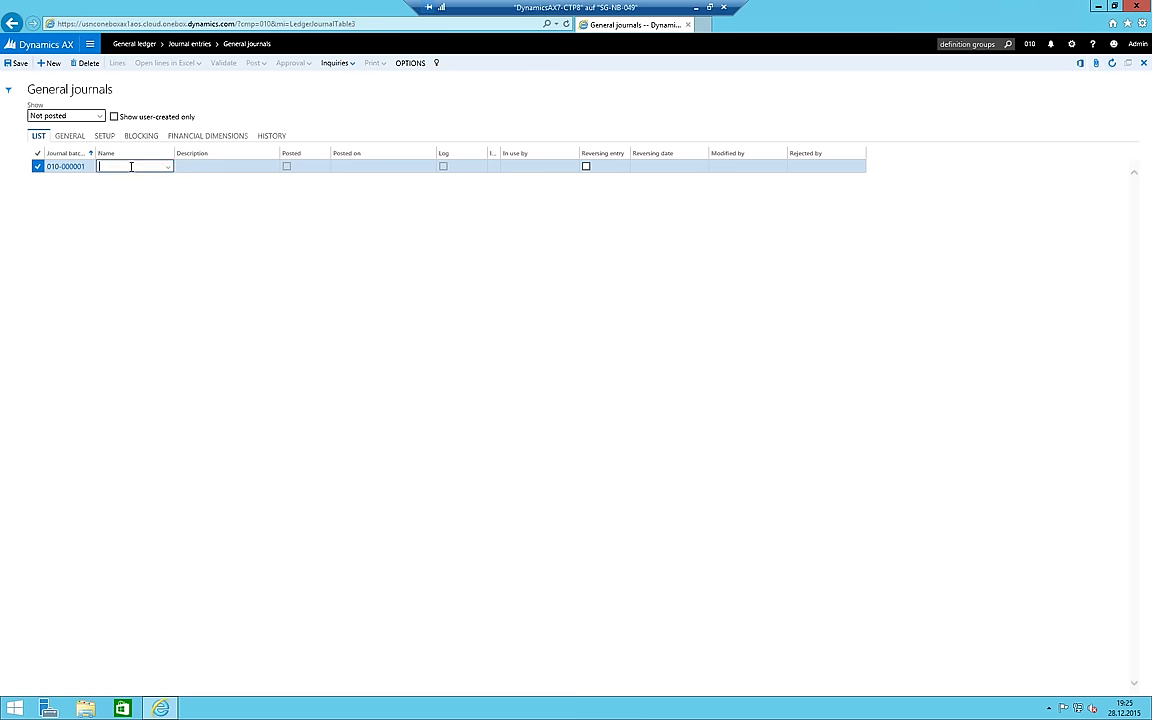
View the form information of the General journals form and close it
{"action": "left_click", "coordinate": [337, 63]}
{"action": "left_click", "coordinate": [411, 64]}
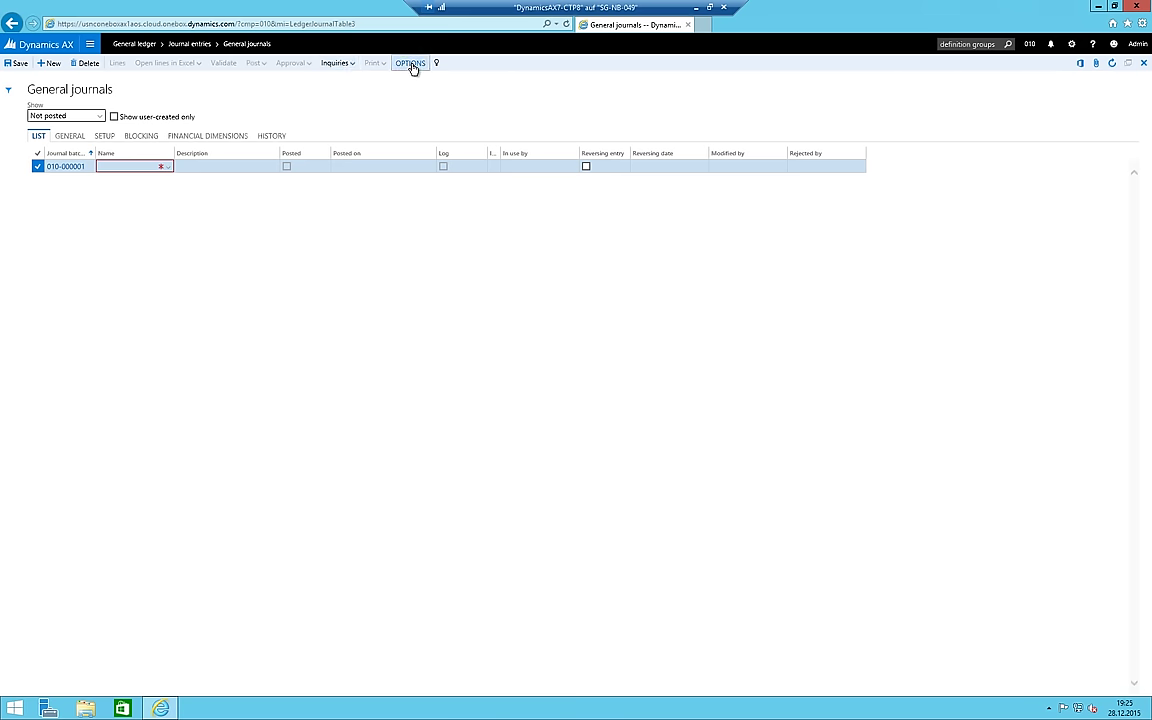
{"action": "left_click", "coordinate": [410, 64]}
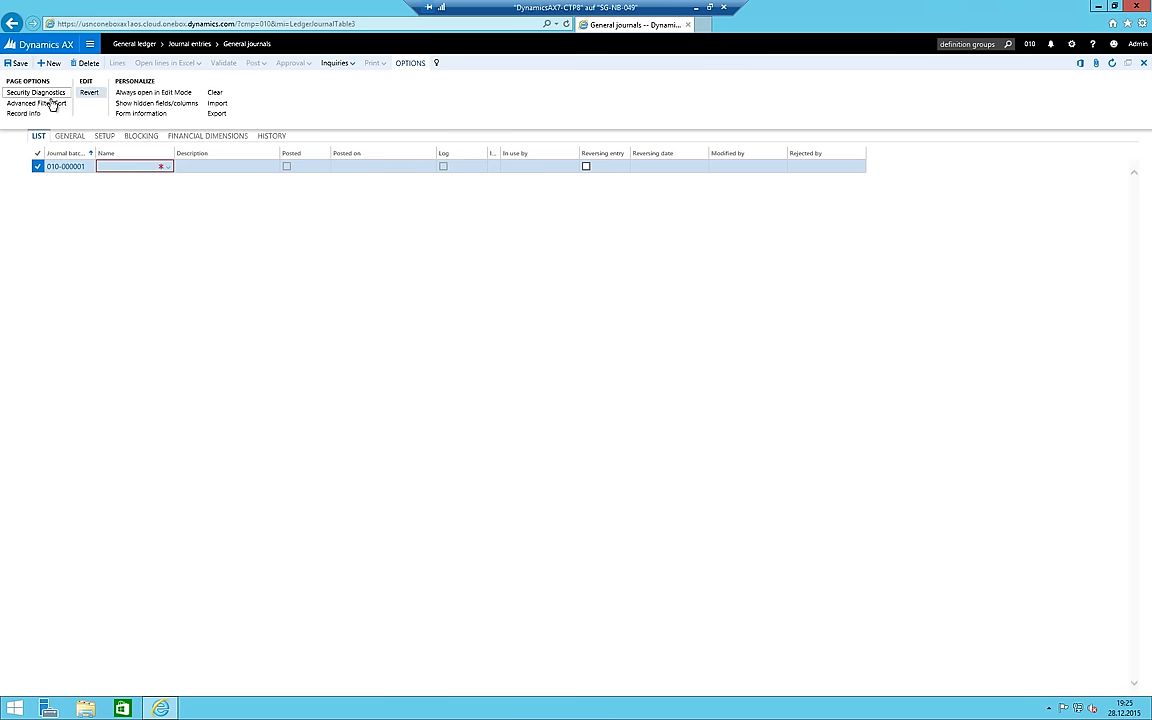
{"action": "left_click", "coordinate": [143, 114]}
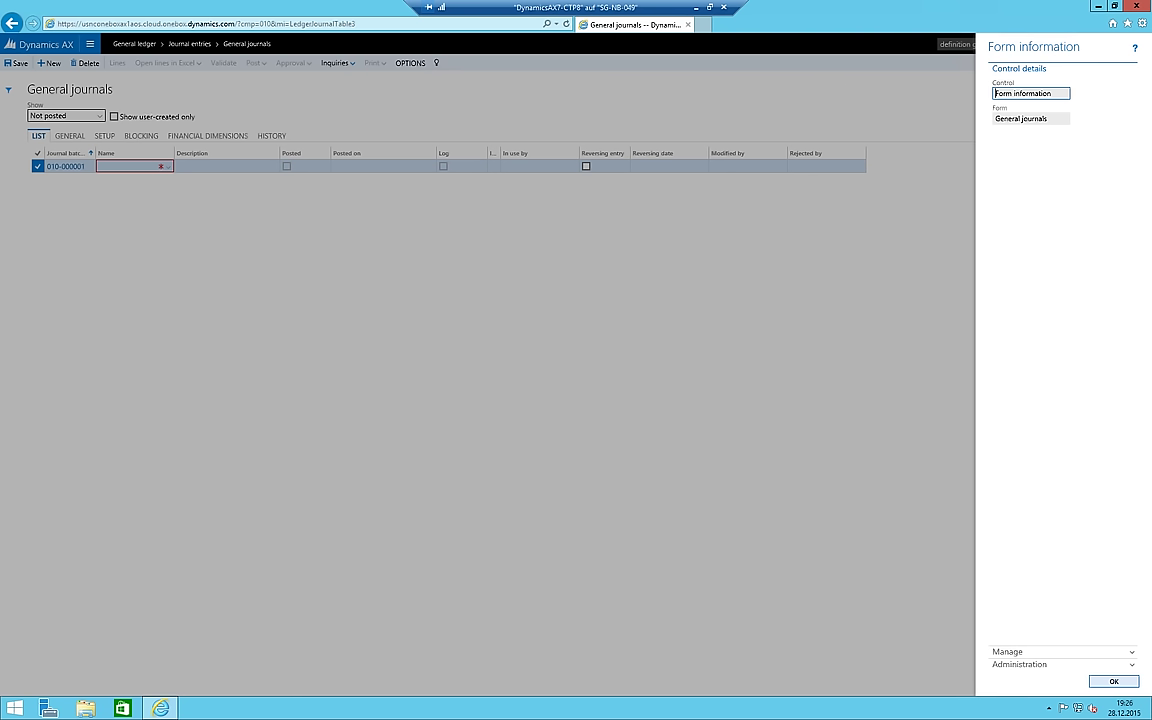
{"action": "left_click", "coordinate": [1113, 681]}
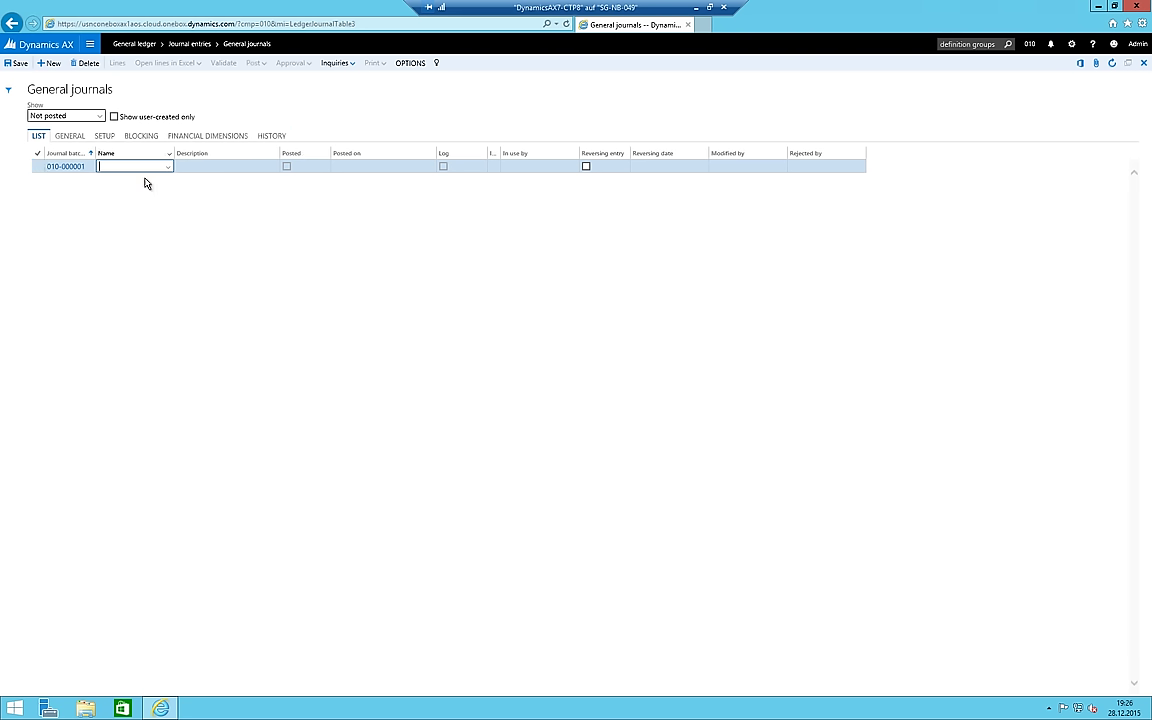
Delete the unnamed general journal and confirm the deletion
{"action": "left_click", "coordinate": [88, 64]}
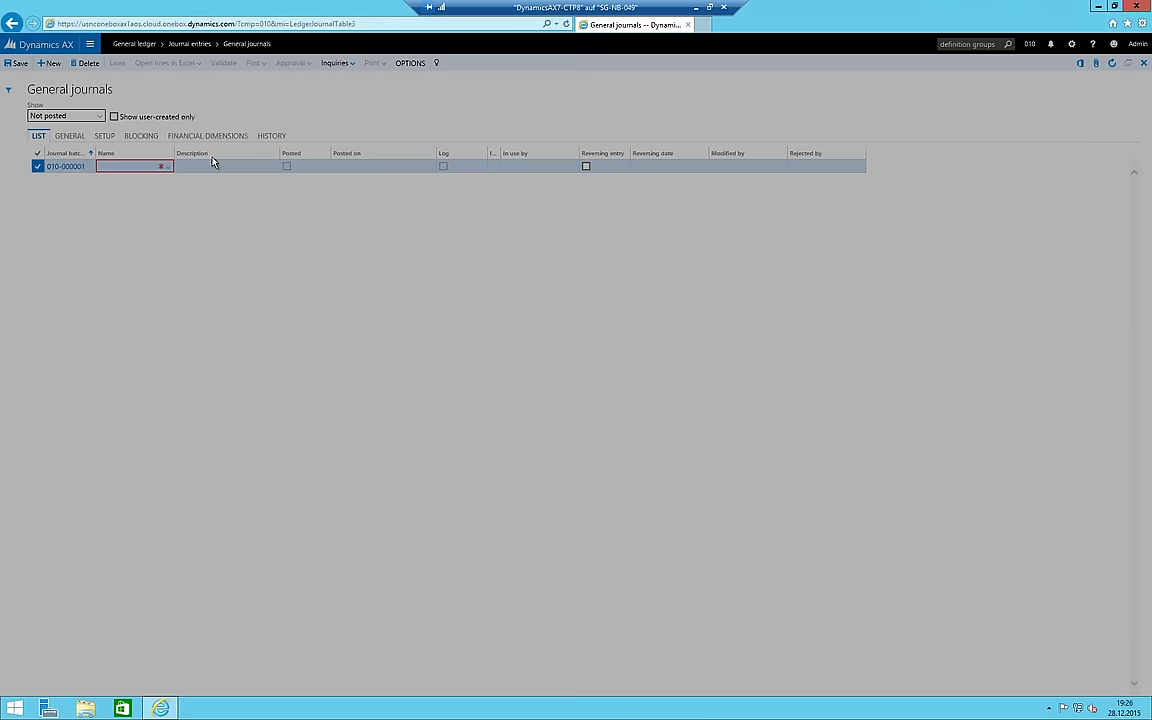
{"action": "left_click", "coordinate": [665, 323]}
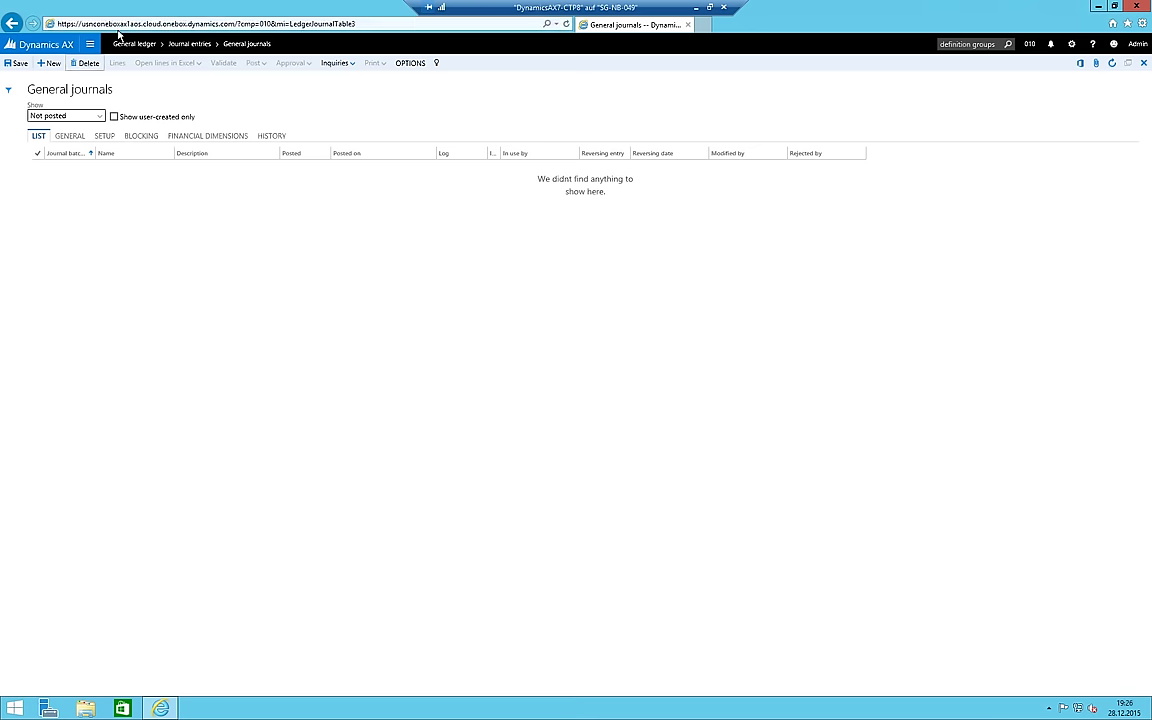
Create a journal name GJ with the description General Journal in the General ledger's journal setup
{"action": "left_click", "coordinate": [89, 44]}
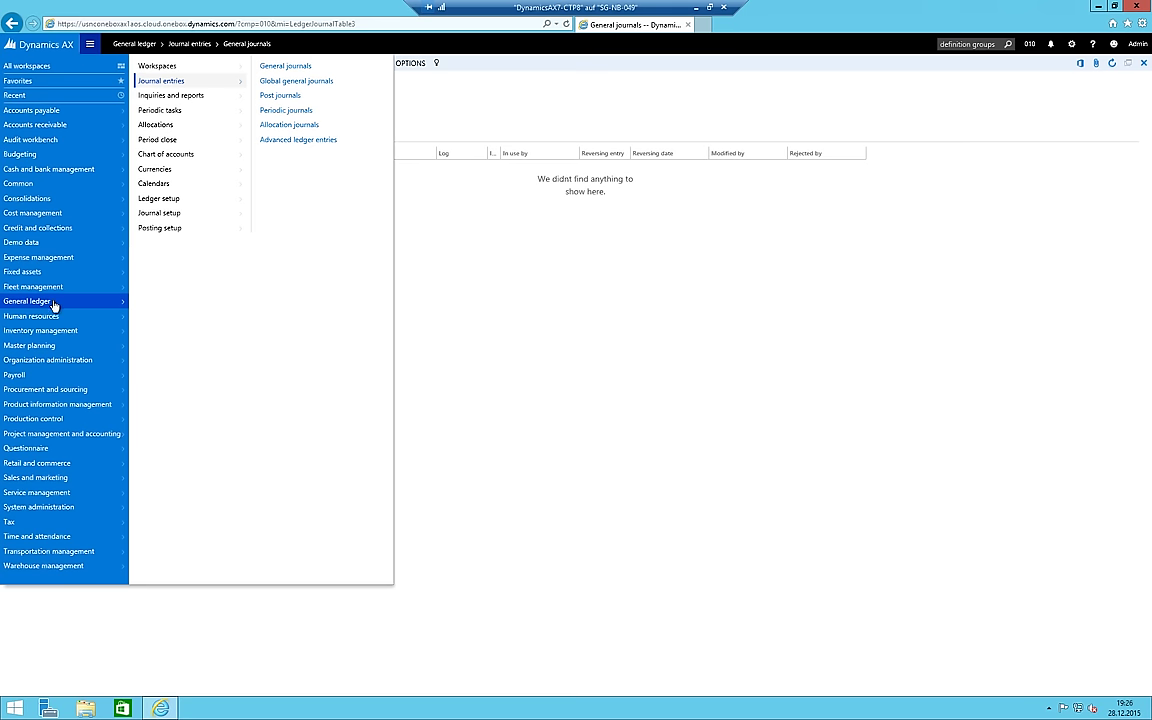
{"action": "left_click", "coordinate": [182, 218]}
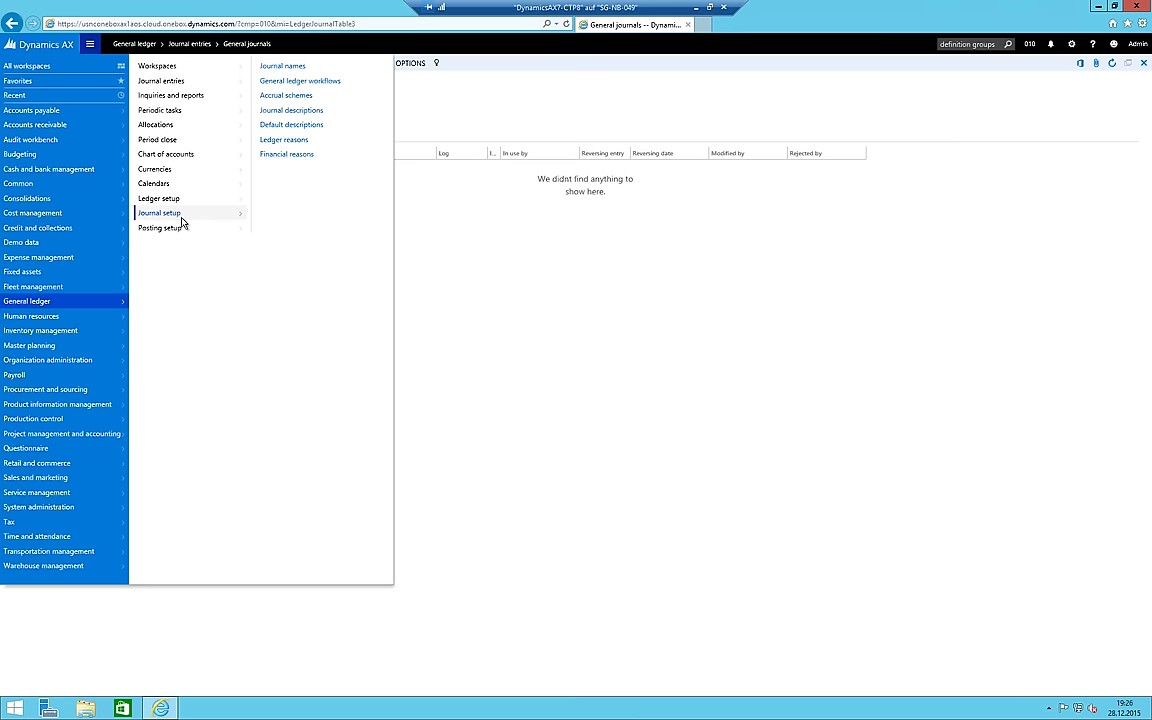
{"action": "left_click", "coordinate": [290, 67]}
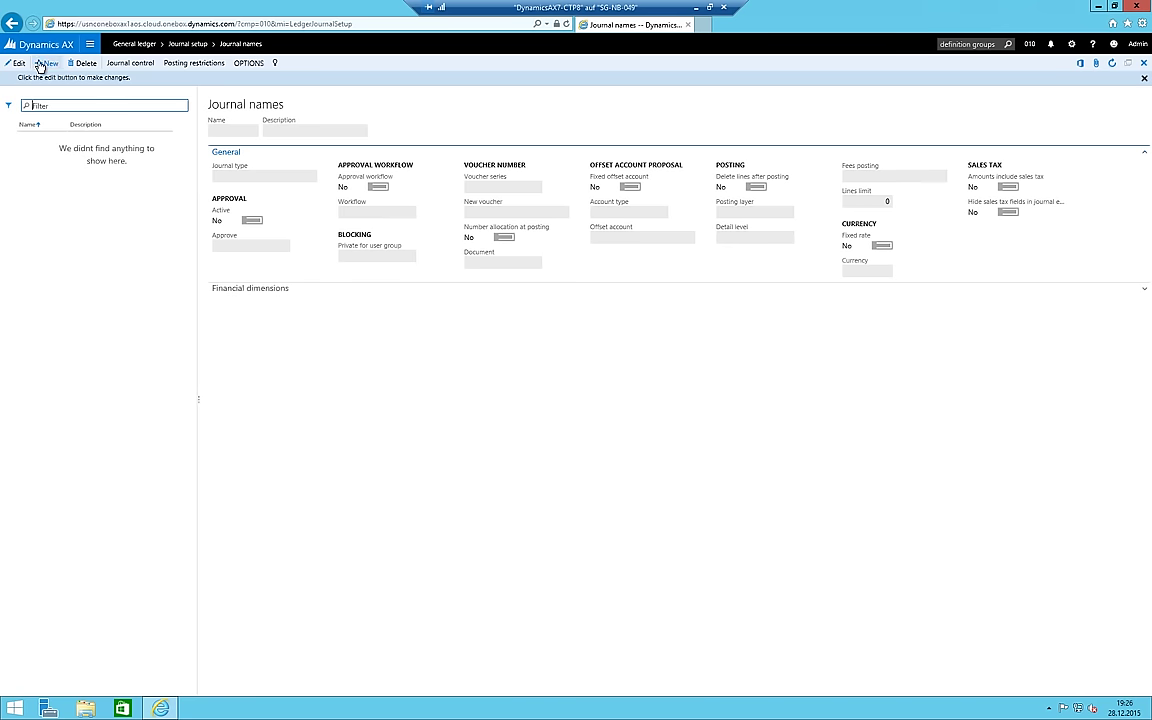
{"action": "left_click", "coordinate": [47, 63]}
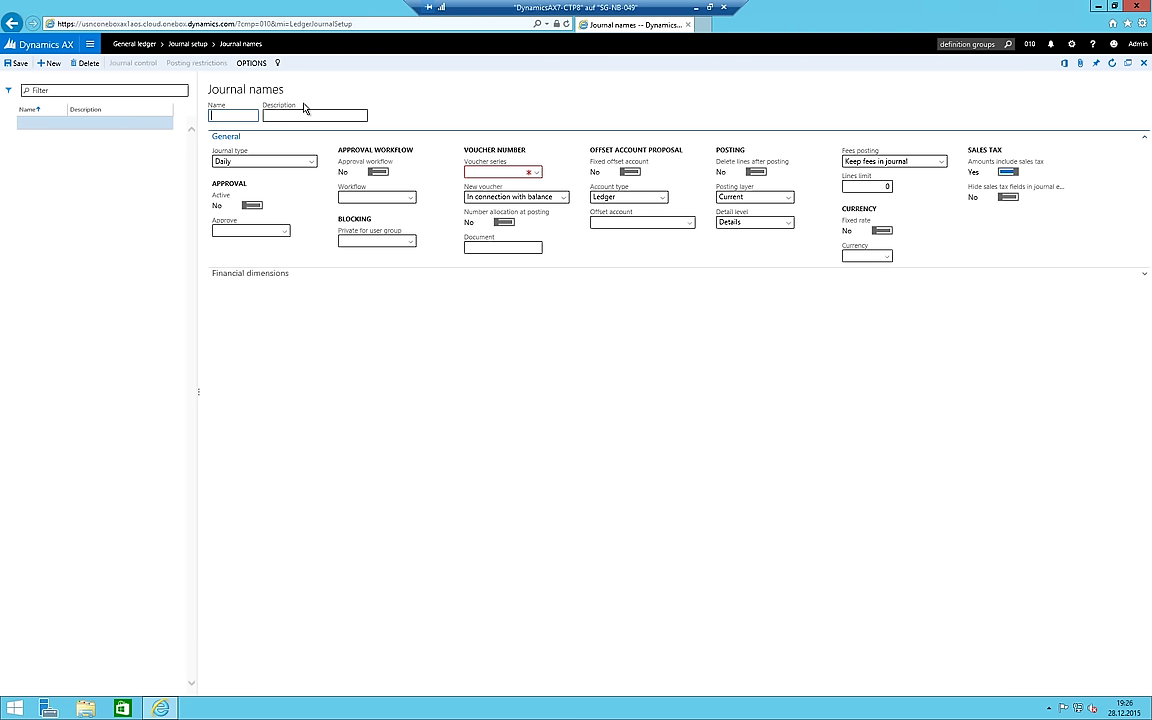
{"action": "type", "text": "GJ"}
{"action": "key", "text": "Tab"}
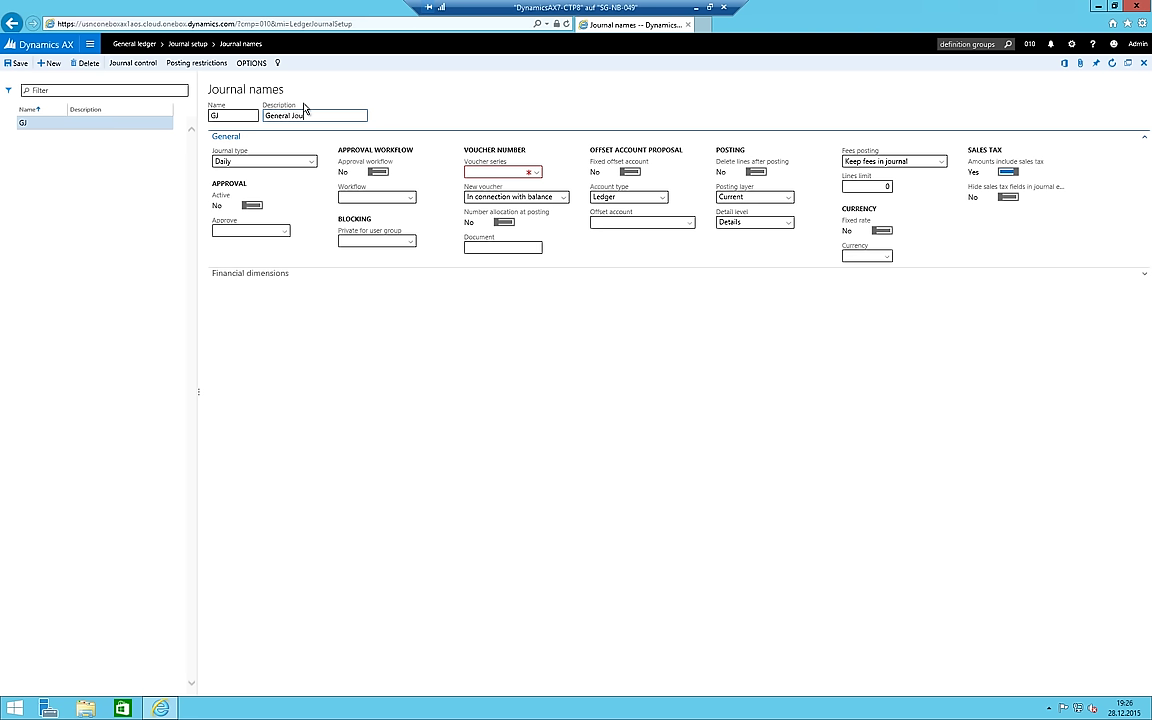
{"action": "key", "text": "Tab"}
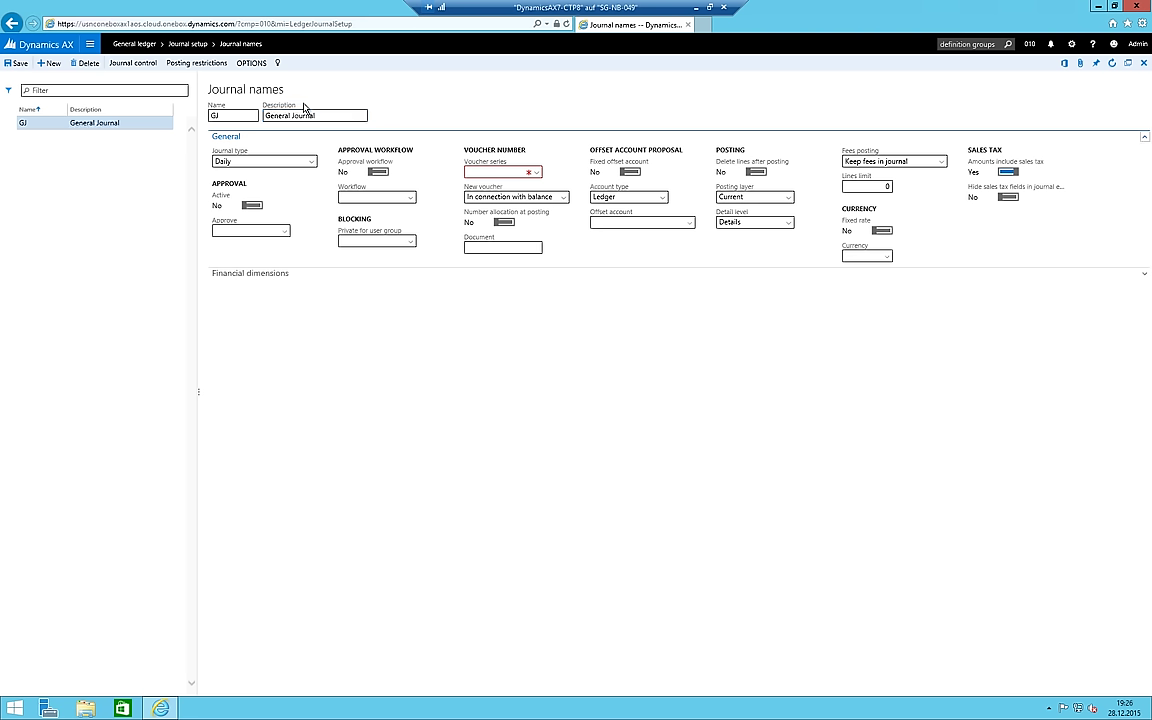
{"action": "key", "text": "Tab"}
{"action": "key", "text": "Tab"}
{"action": "key", "text": "Tab"}
{"action": "key", "text": "Tab"}
{"action": "key", "text": "Tab"}
{"action": "key", "text": "Tab"}
{"action": "key", "text": "Tab"}
{"action": "right_click", "coordinate": [490, 173]}
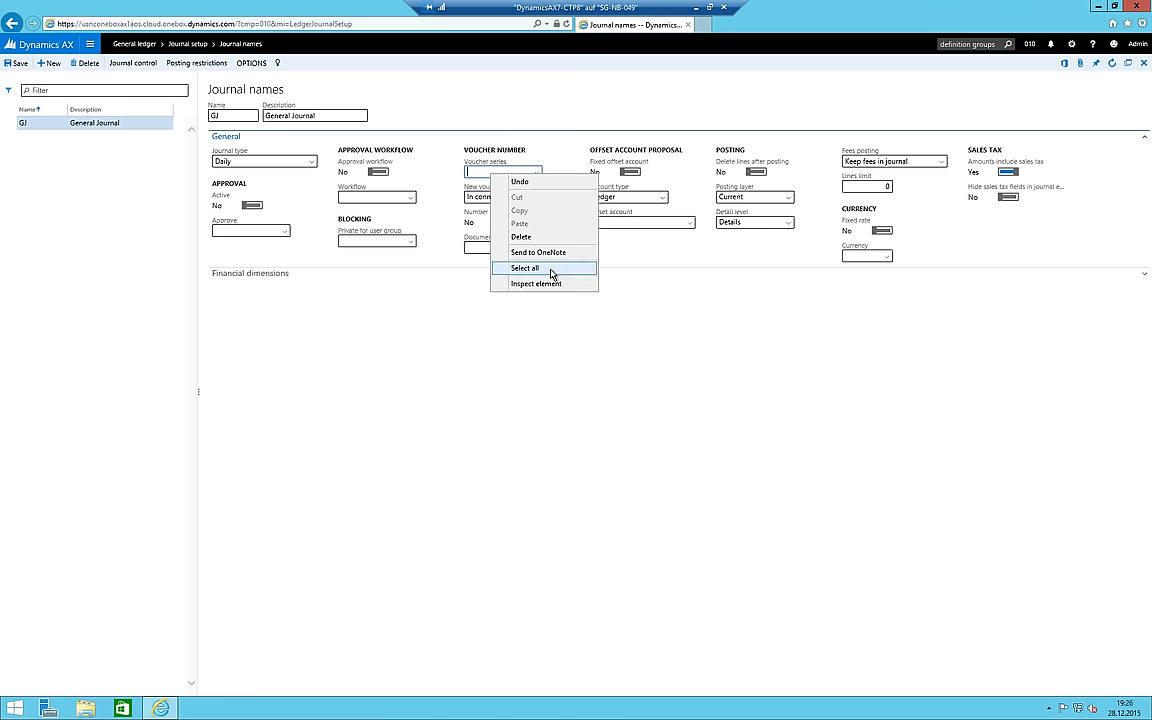
{"action": "left_click", "coordinate": [472, 170]}
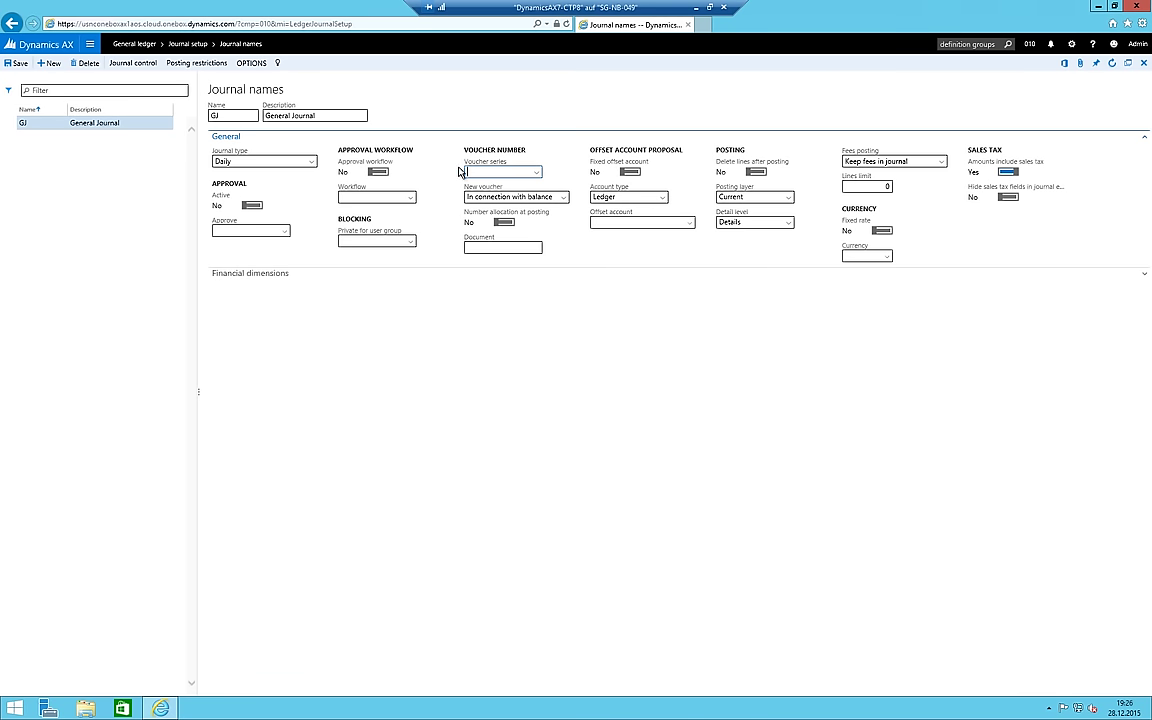
{"action": "right_click", "coordinate": [485, 174]}
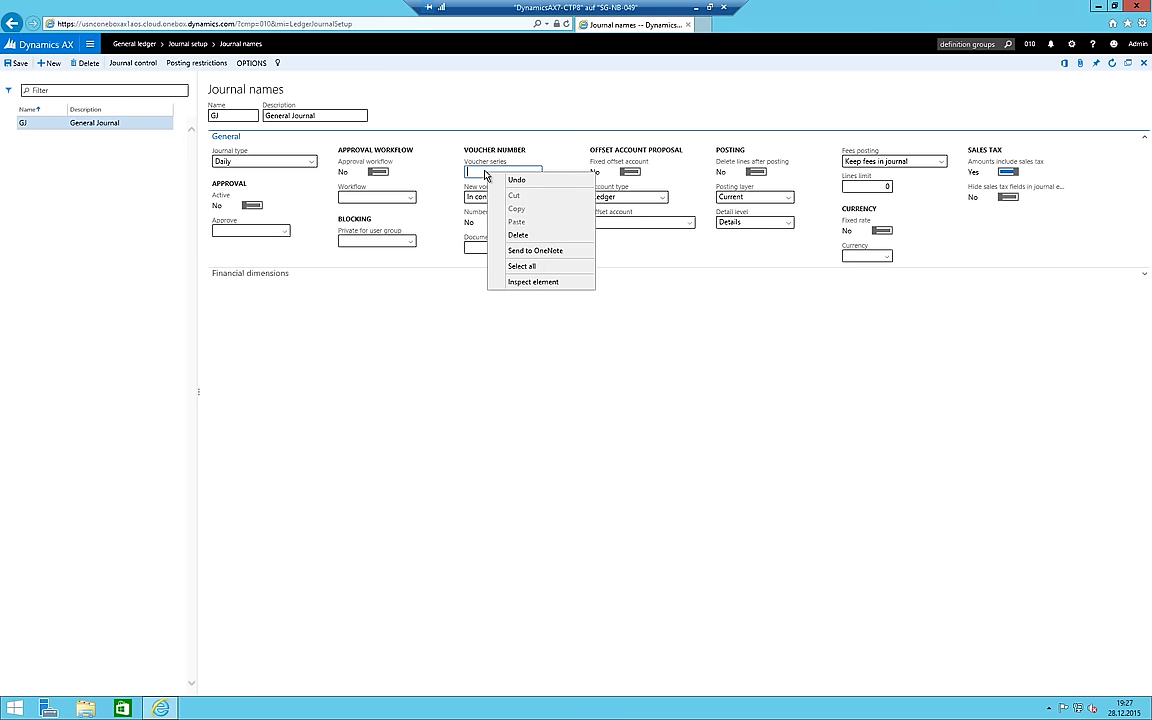
{"action": "left_click", "coordinate": [487, 172]}
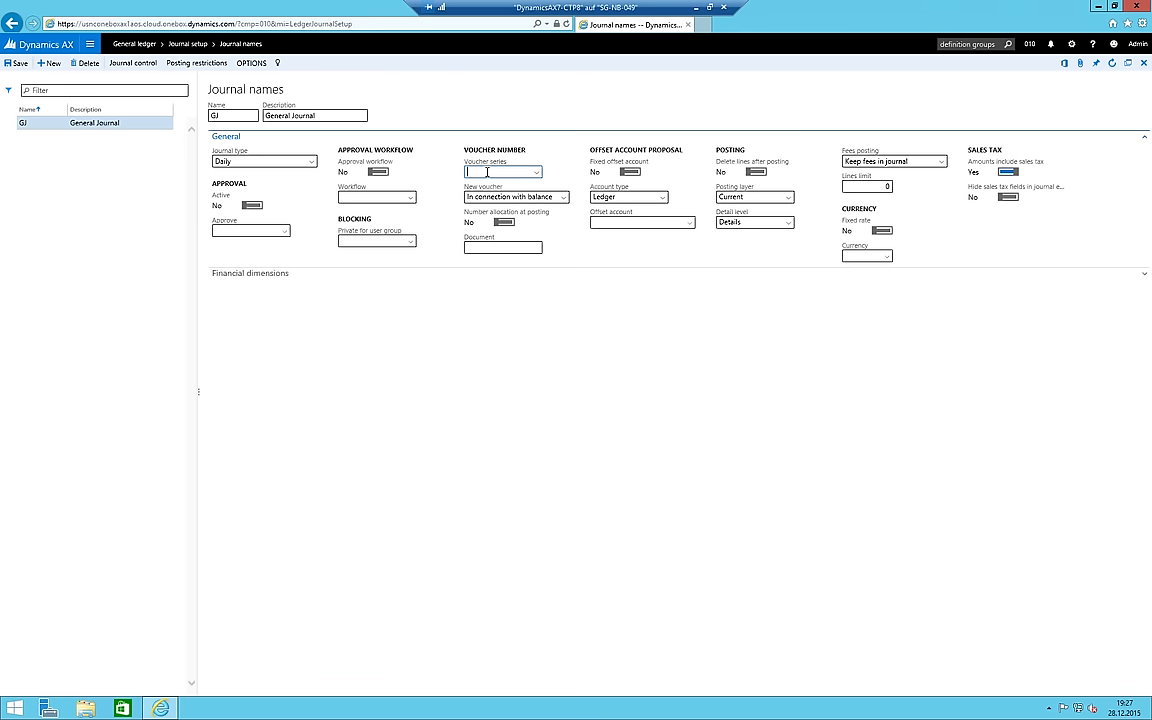
{"action": "left_click", "coordinate": [537, 172]}
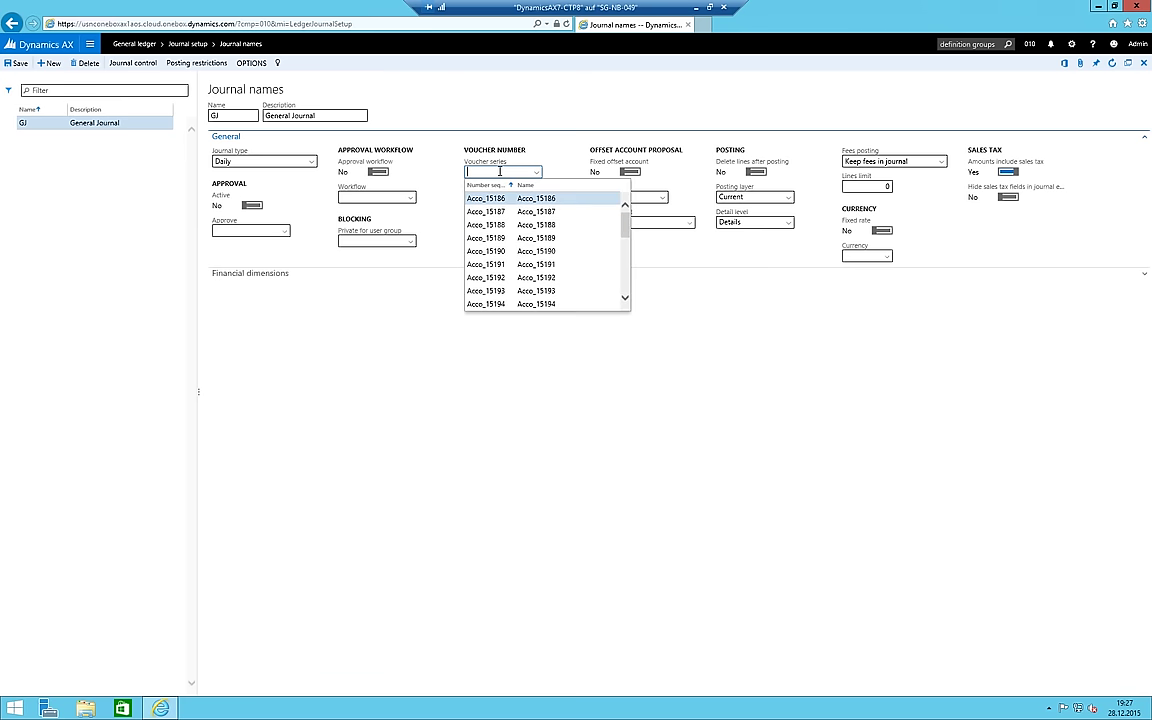
{"action": "left_click", "coordinate": [475, 172]}
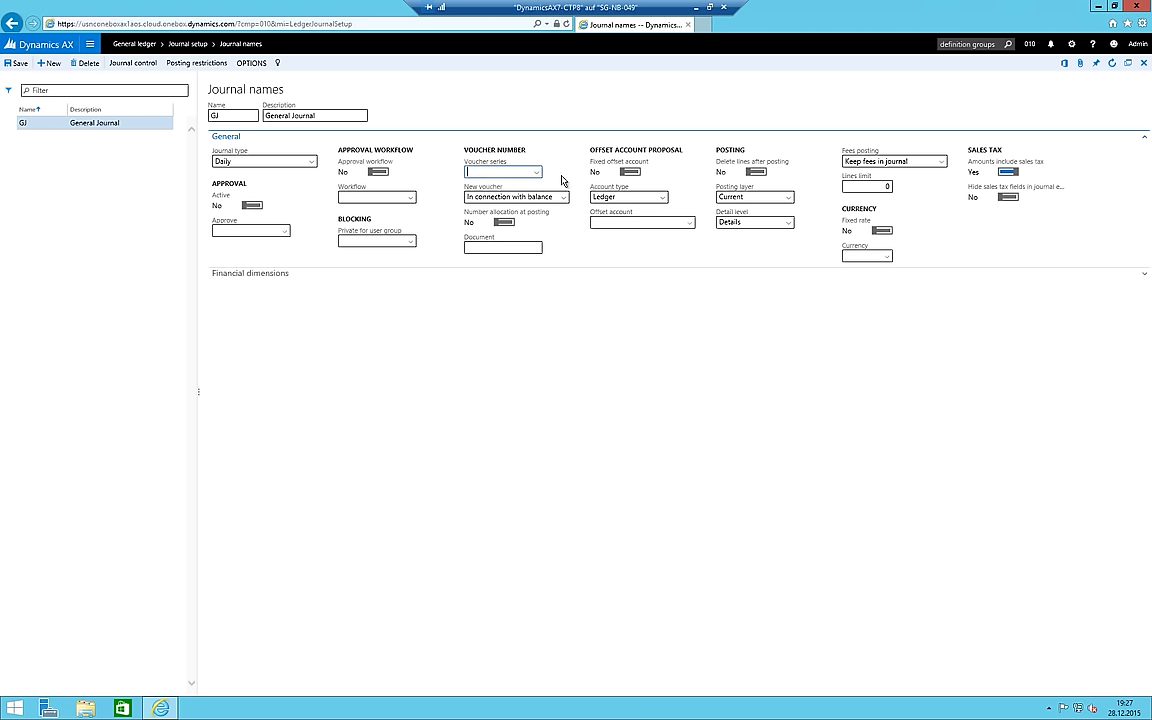
{"action": "key", "text": "Tab"}
{"action": "key", "text": "Tab"}
Assign the voucher series Acco_15186 to the GJ journal name and save it
{"action": "left_click", "coordinate": [536, 173]}
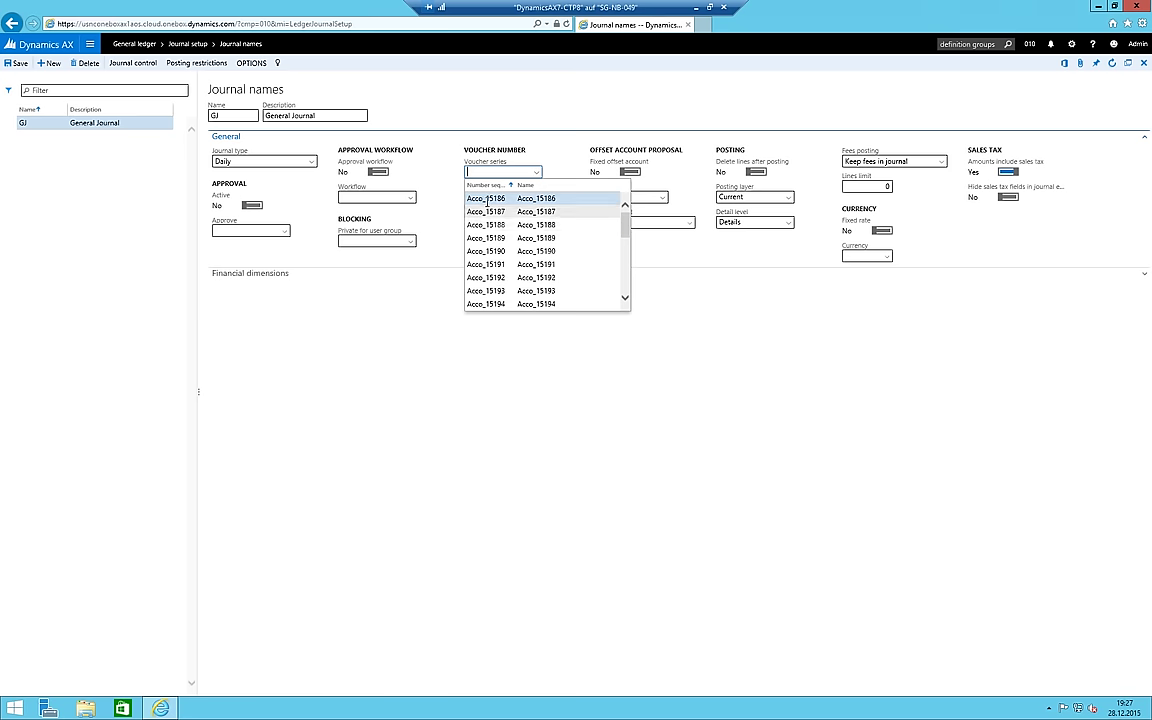
{"action": "left_click", "coordinate": [487, 199]}
{"action": "left_click", "coordinate": [491, 198]}
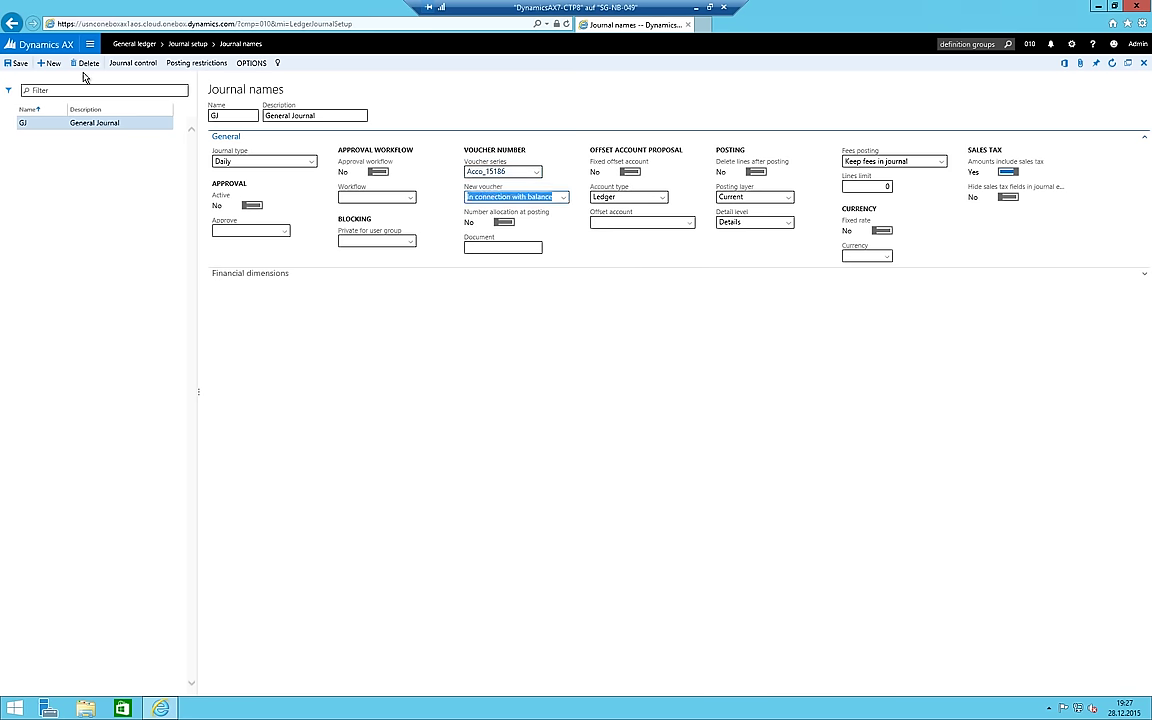
{"action": "left_click", "coordinate": [15, 64]}
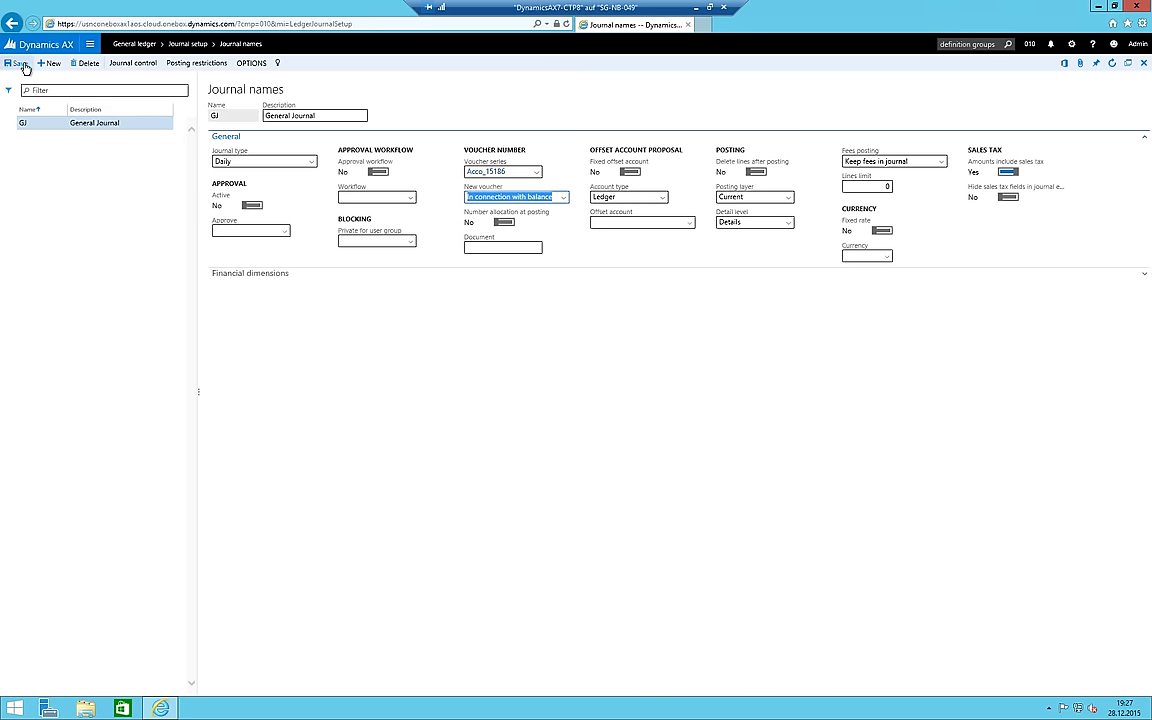
Create a number sequence in Organization administration with the code 010_GJ and the name 010_General Journal
{"action": "left_click", "coordinate": [89, 44]}
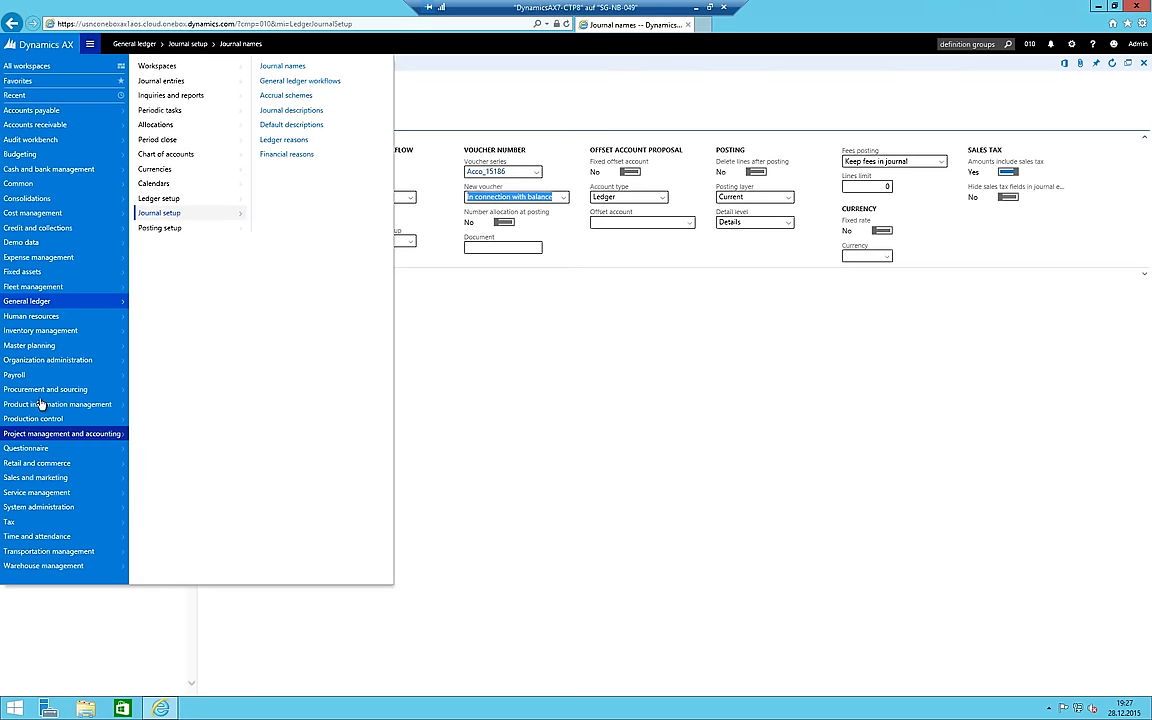
{"action": "left_click", "coordinate": [45, 359]}
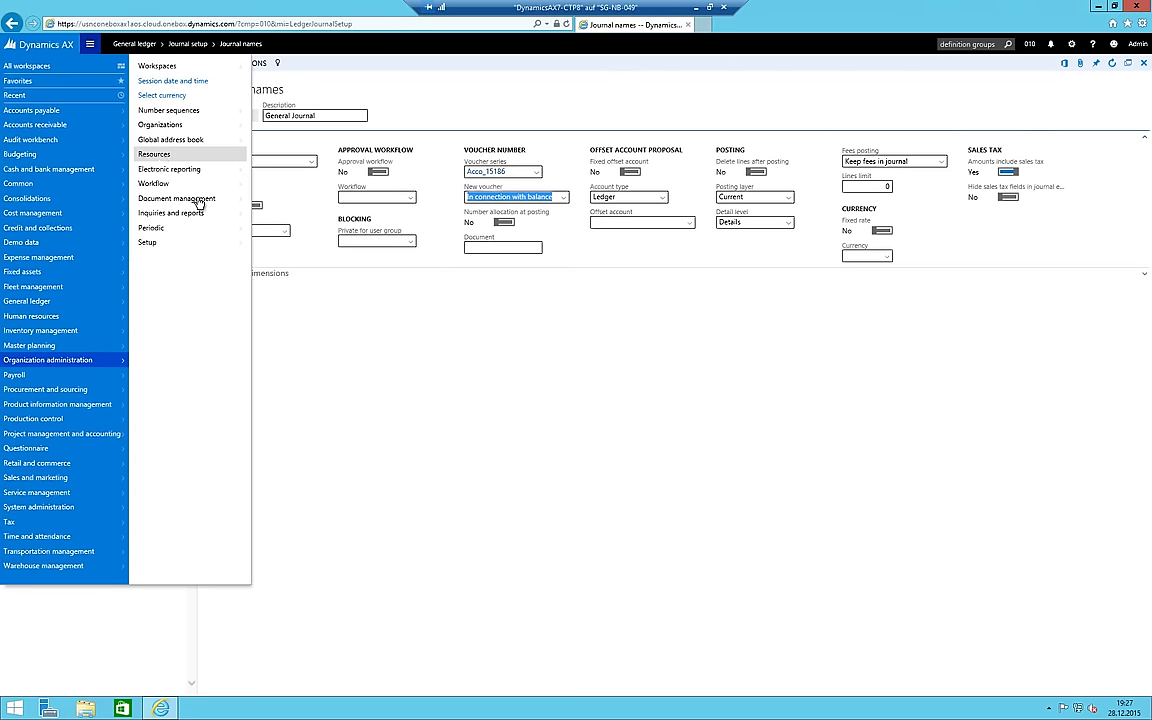
{"action": "left_click", "coordinate": [159, 243]}
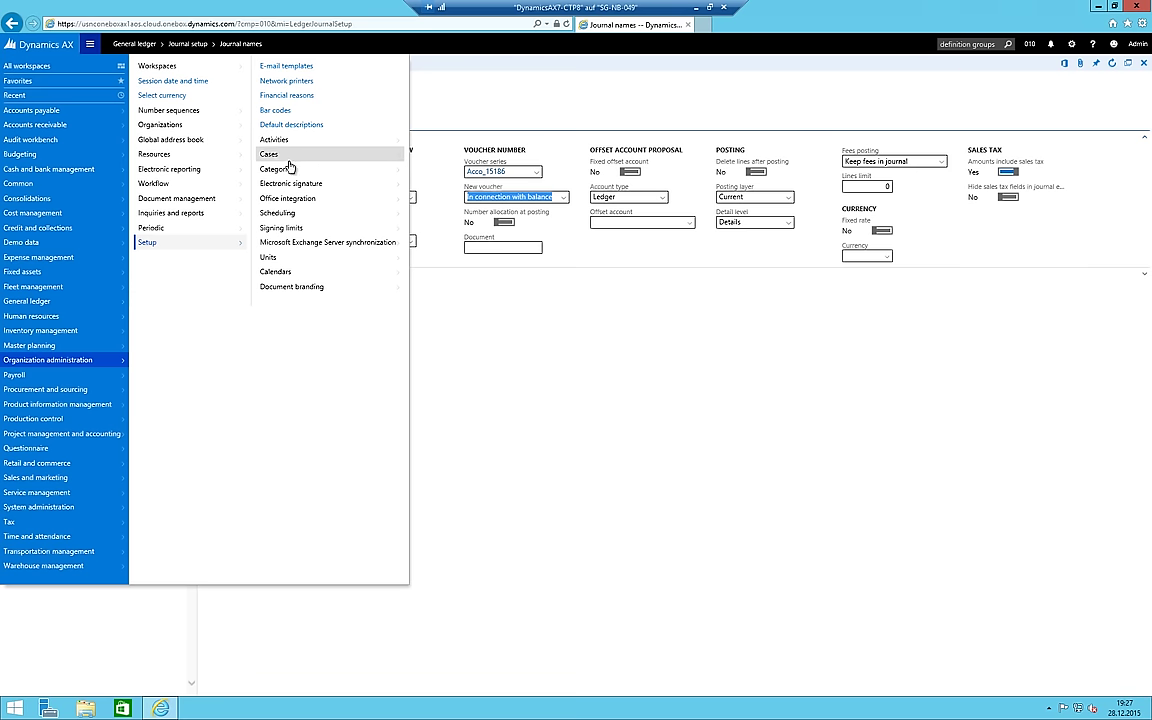
{"action": "left_click", "coordinate": [188, 110]}
{"action": "left_click", "coordinate": [289, 67]}
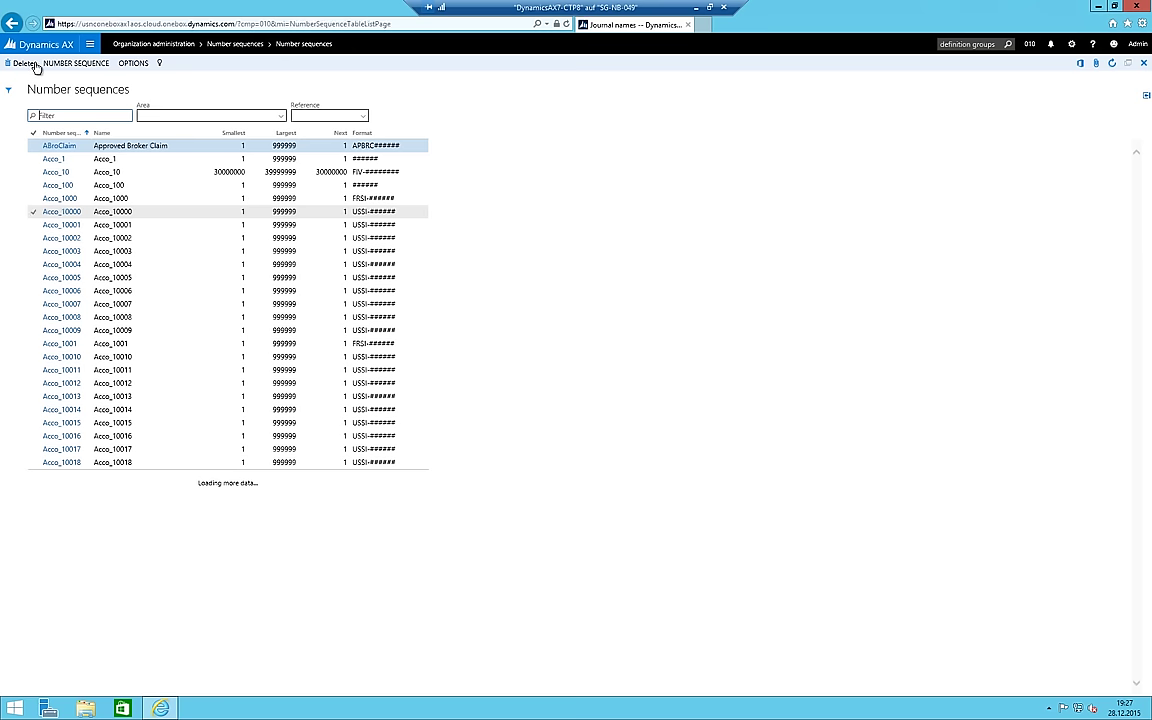
{"action": "left_click", "coordinate": [77, 64]}
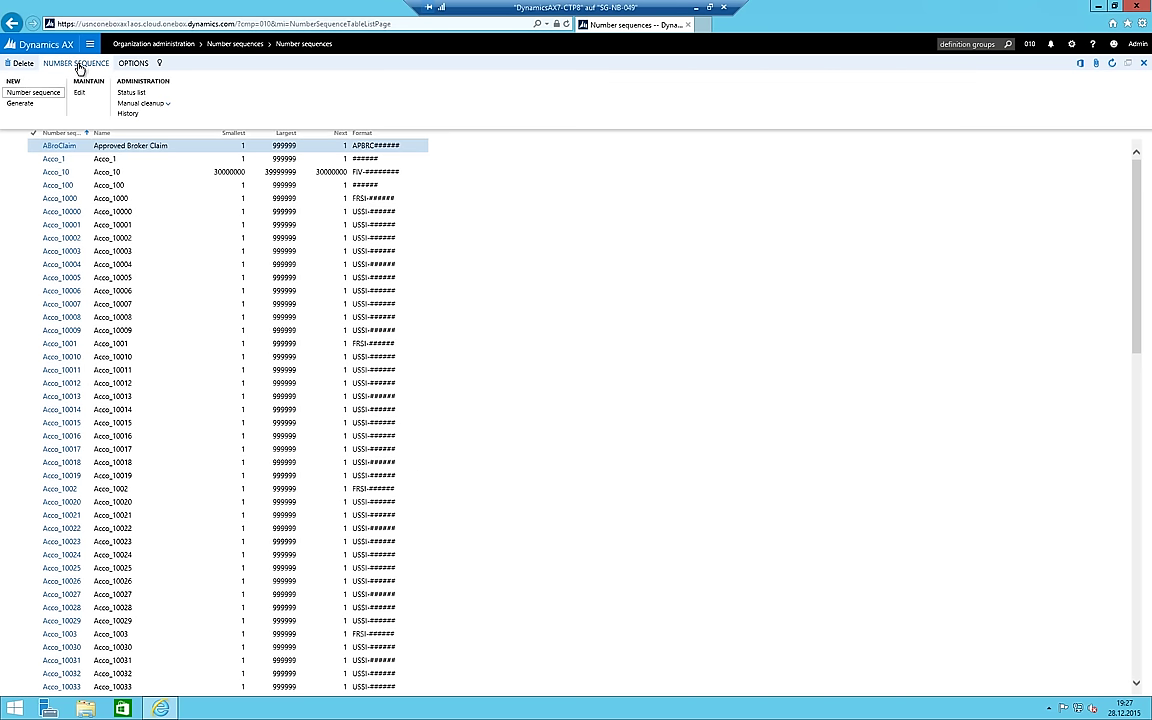
{"action": "left_click", "coordinate": [33, 92]}
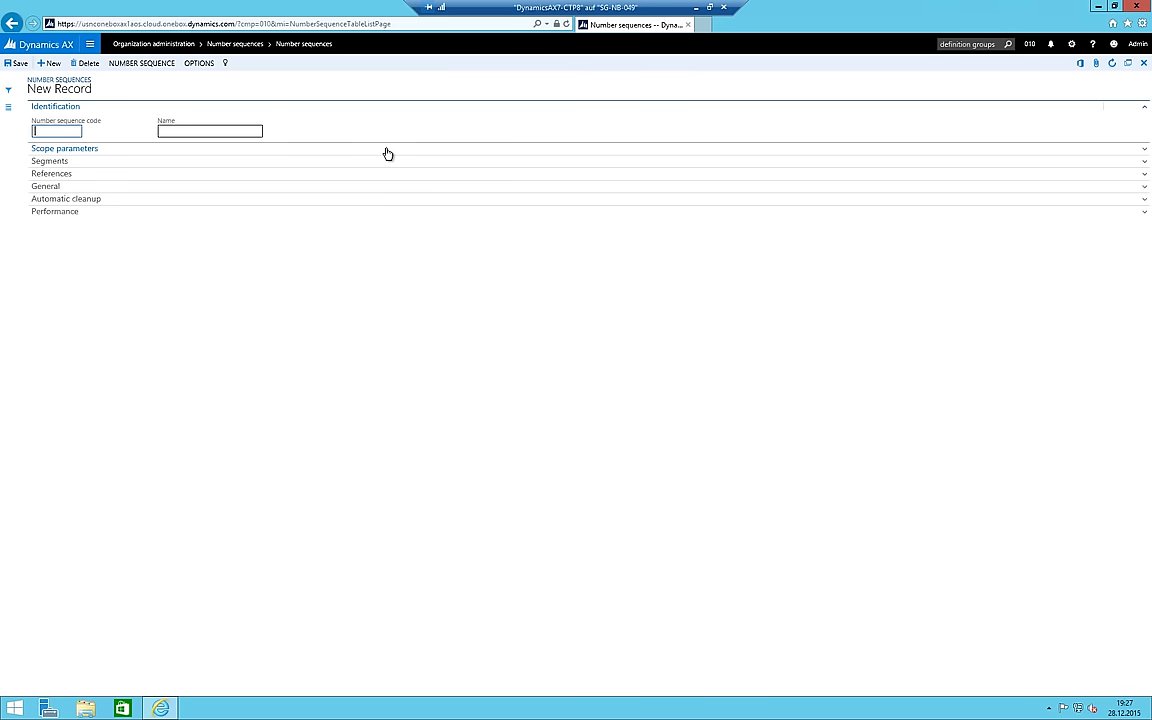
{"action": "type", "text": "010_GJ"}
{"action": "key", "text": "Tab"}
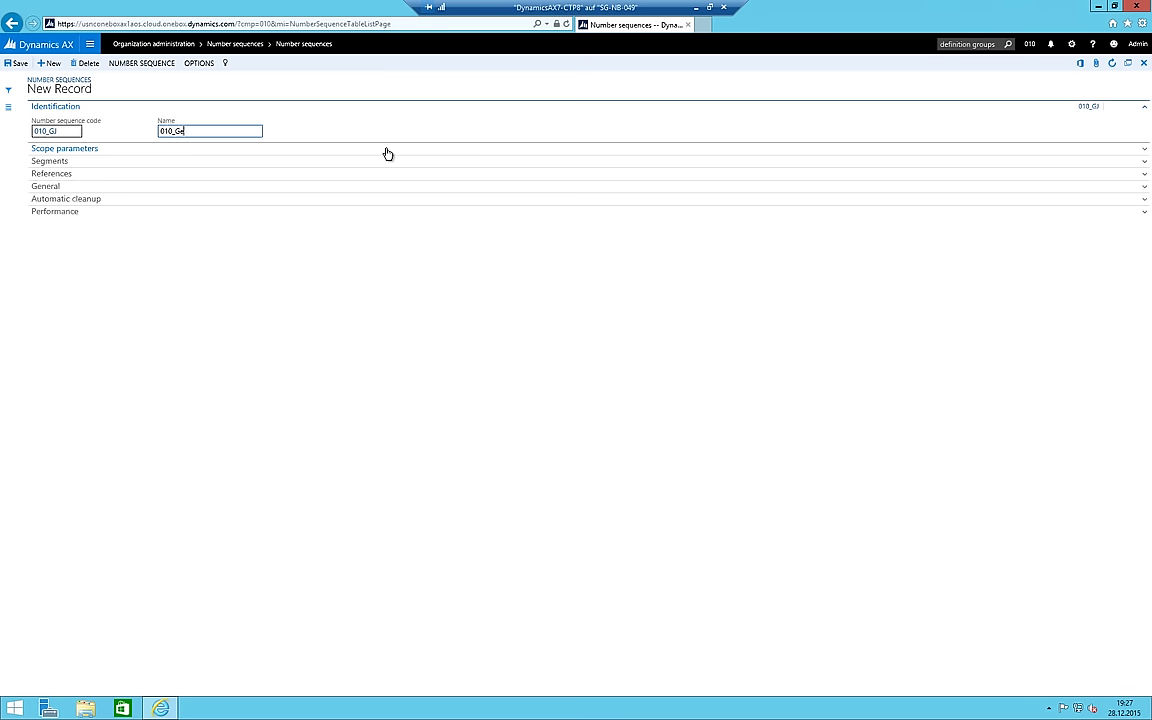
{"action": "type", "text": "010_General Journal"}
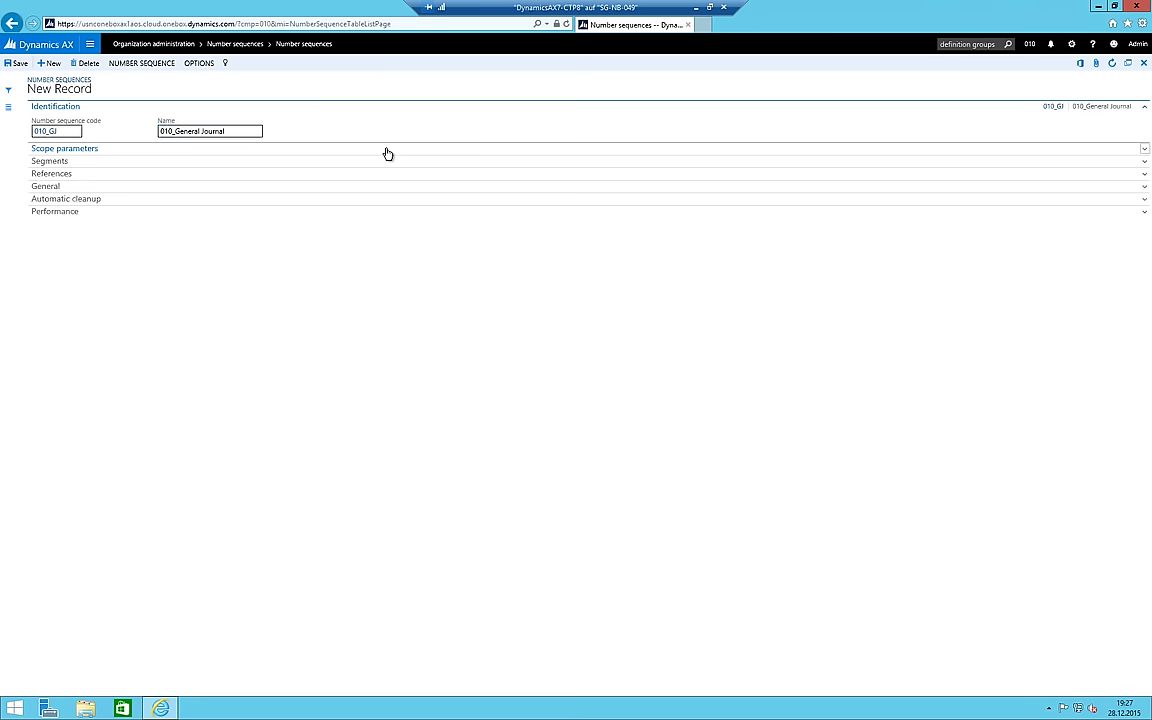
Set the scope of the 010_GJ number sequence to Company and assign company 010
{"action": "left_click", "coordinate": [64, 148]}
{"action": "left_click", "coordinate": [130, 174]}
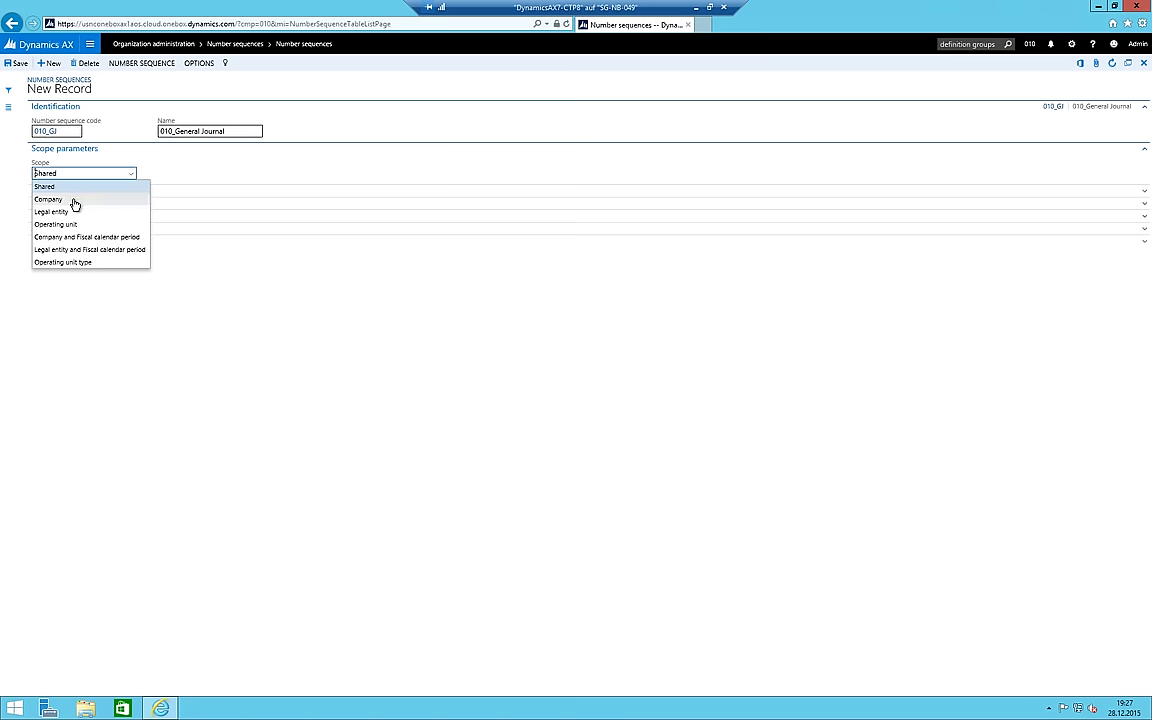
{"action": "left_click", "coordinate": [75, 201]}
{"action": "left_click", "coordinate": [171, 174]}
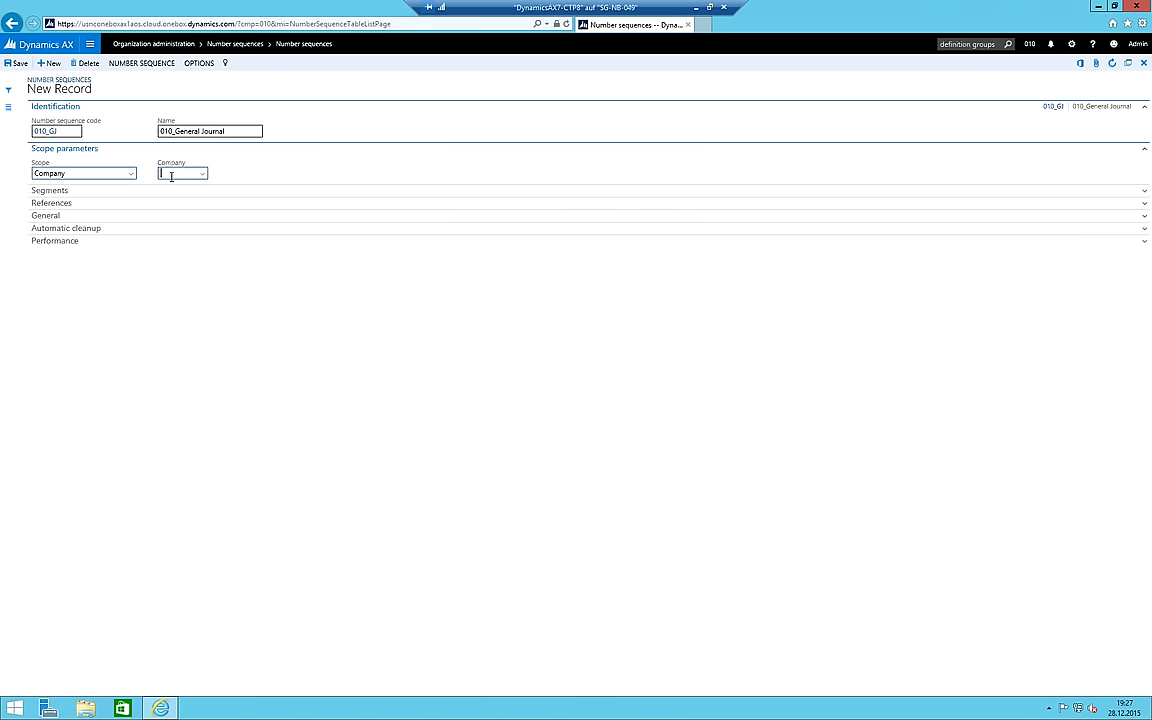
Remove the Constant and Company segments from the 010_GJ number sequence, keeping only the Alphanumeric one
{"action": "left_click", "coordinate": [44, 191]}
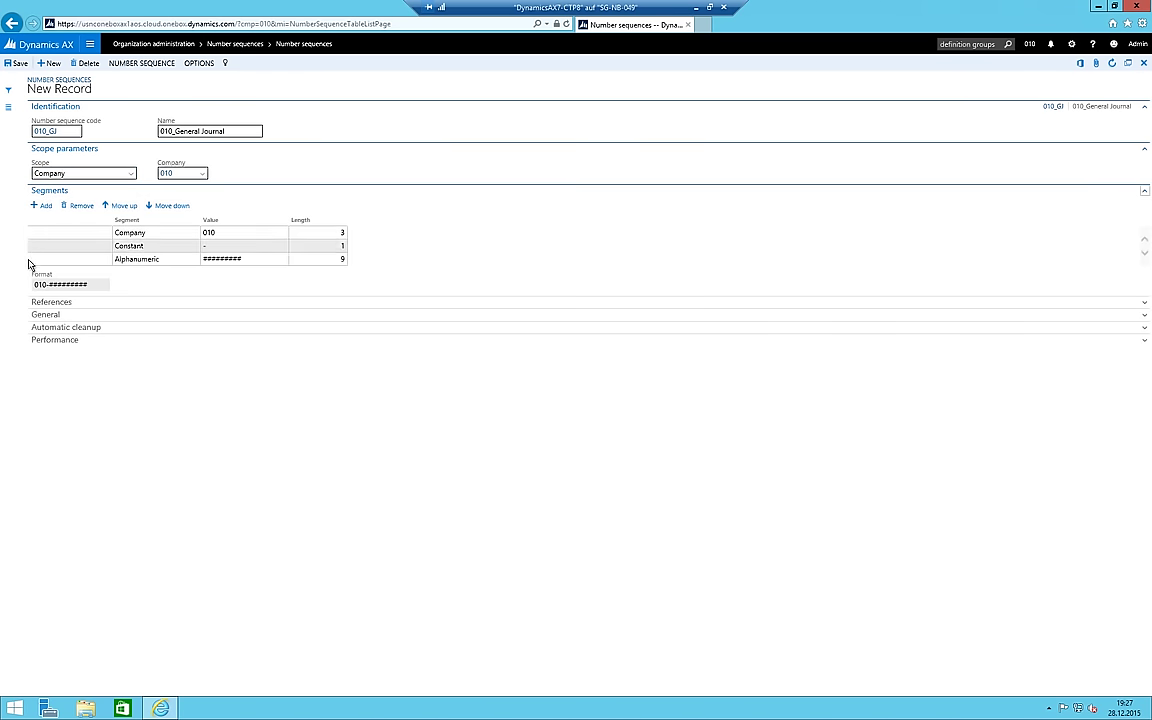
{"action": "left_click", "coordinate": [220, 245]}
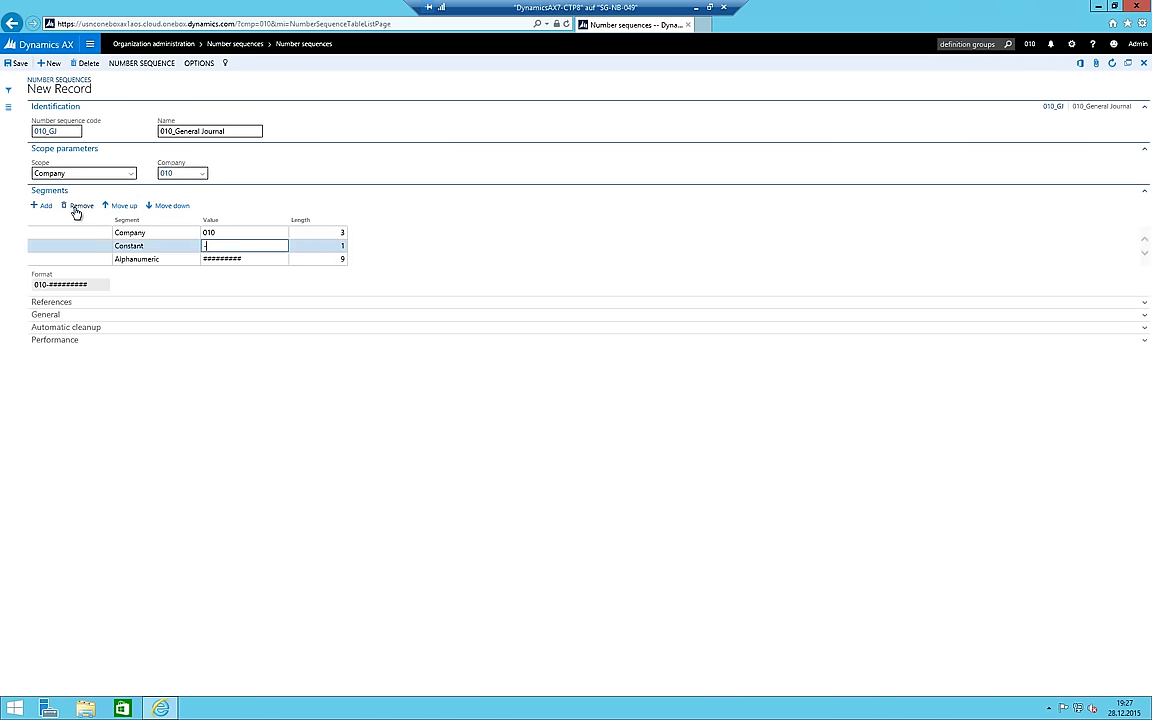
{"action": "key", "text": "alt+Delete"}
{"action": "left_click", "coordinate": [189, 232]}
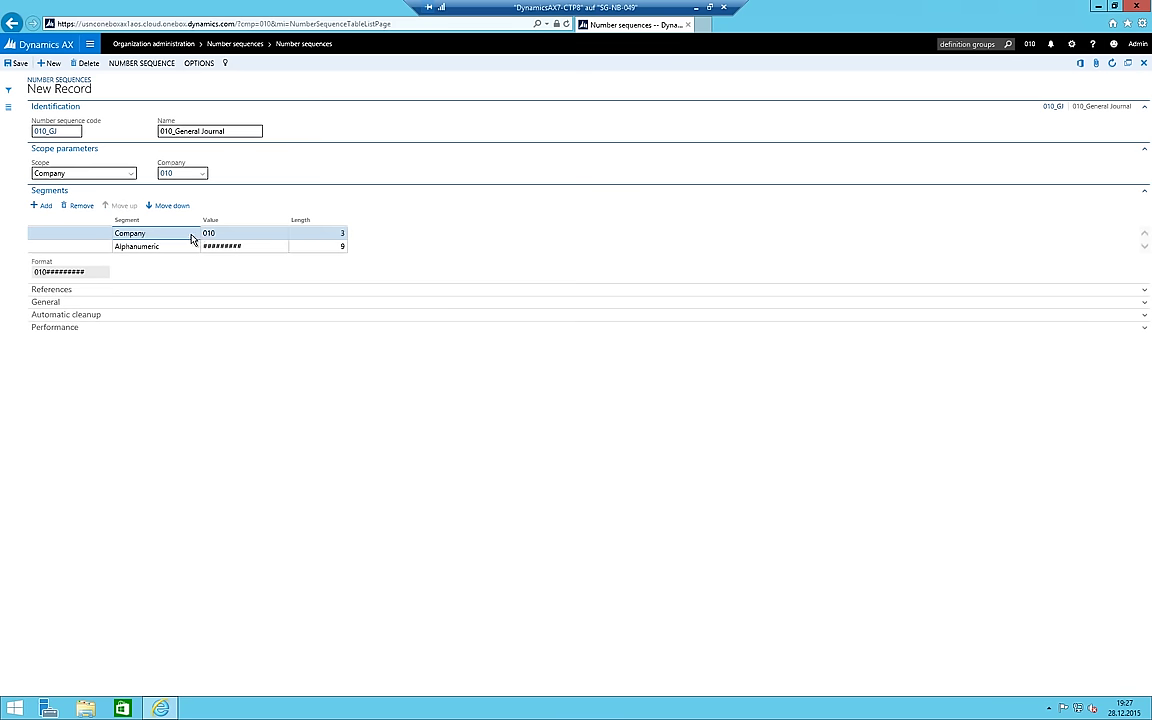
{"action": "left_click", "coordinate": [80, 205]}
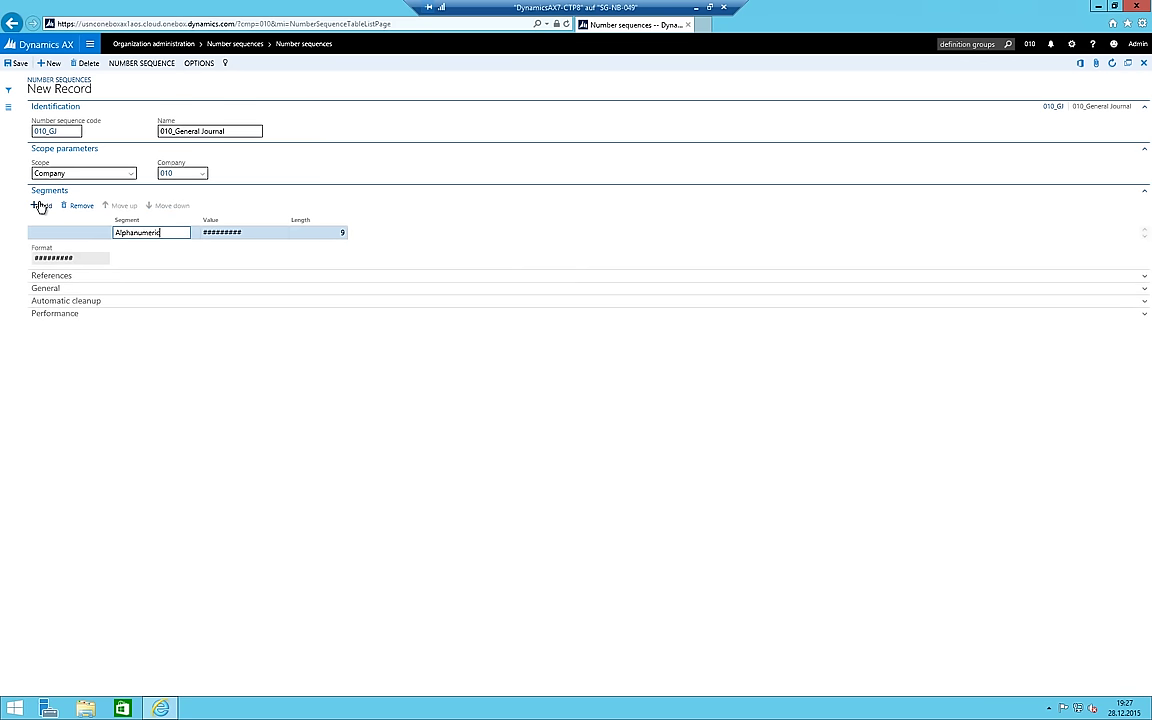
Add a Constant segment with the value GJ- before the Alphanumeric segment and shorten the Alphanumeric segment to length 6
{"action": "key", "text": "alt+n"}
{"action": "left_click", "coordinate": [182, 232]}
{"action": "left_click", "coordinate": [182, 232]}
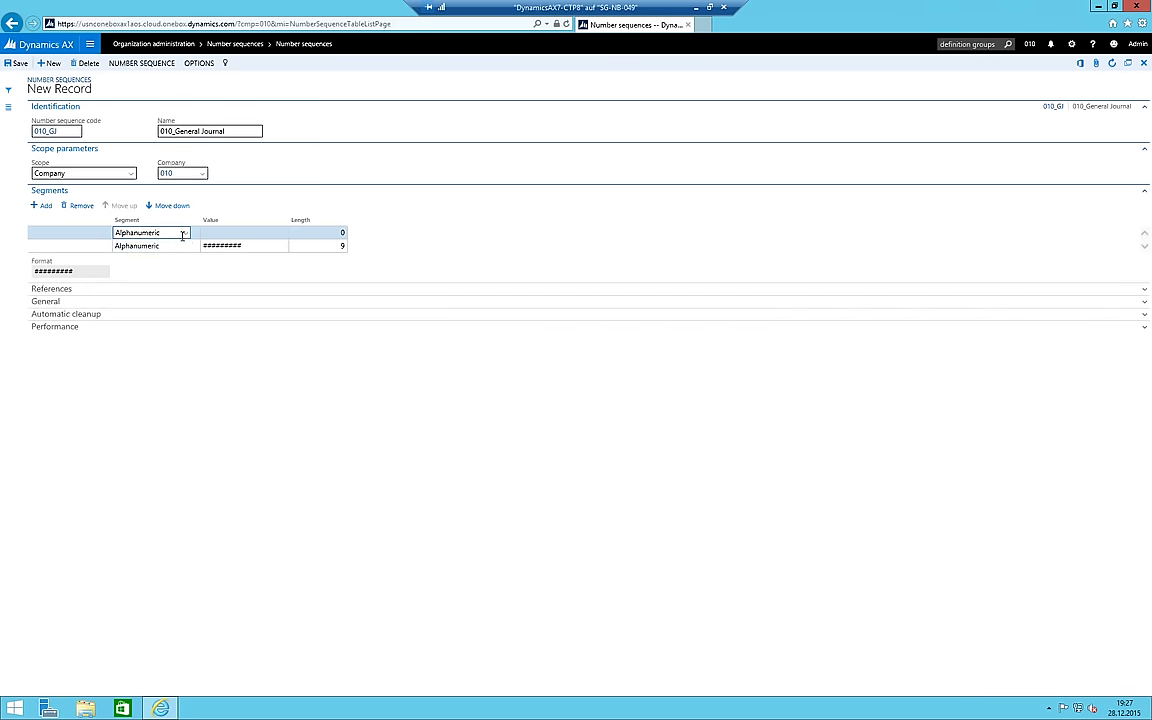
{"action": "left_click", "coordinate": [182, 232]}
{"action": "left_click", "coordinate": [157, 259]}
{"action": "left_click", "coordinate": [240, 232]}
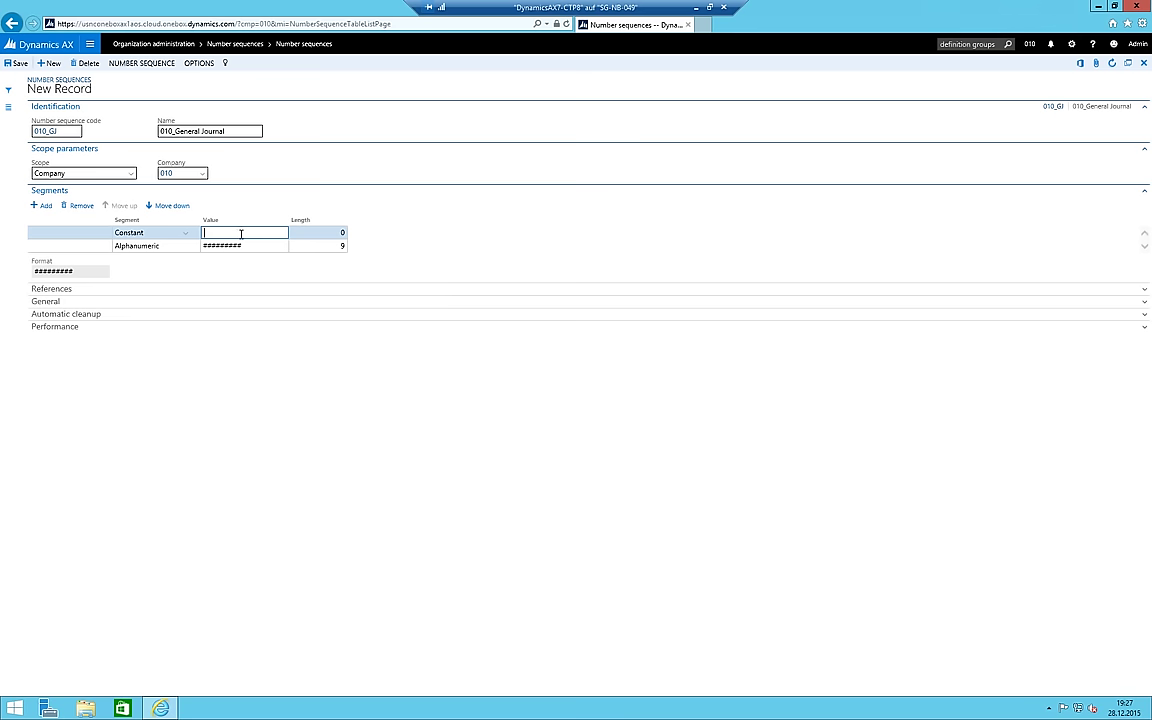
{"action": "type", "text": "GJ-"}
{"action": "key", "text": "Tab"}
{"action": "key", "text": "Tab"}
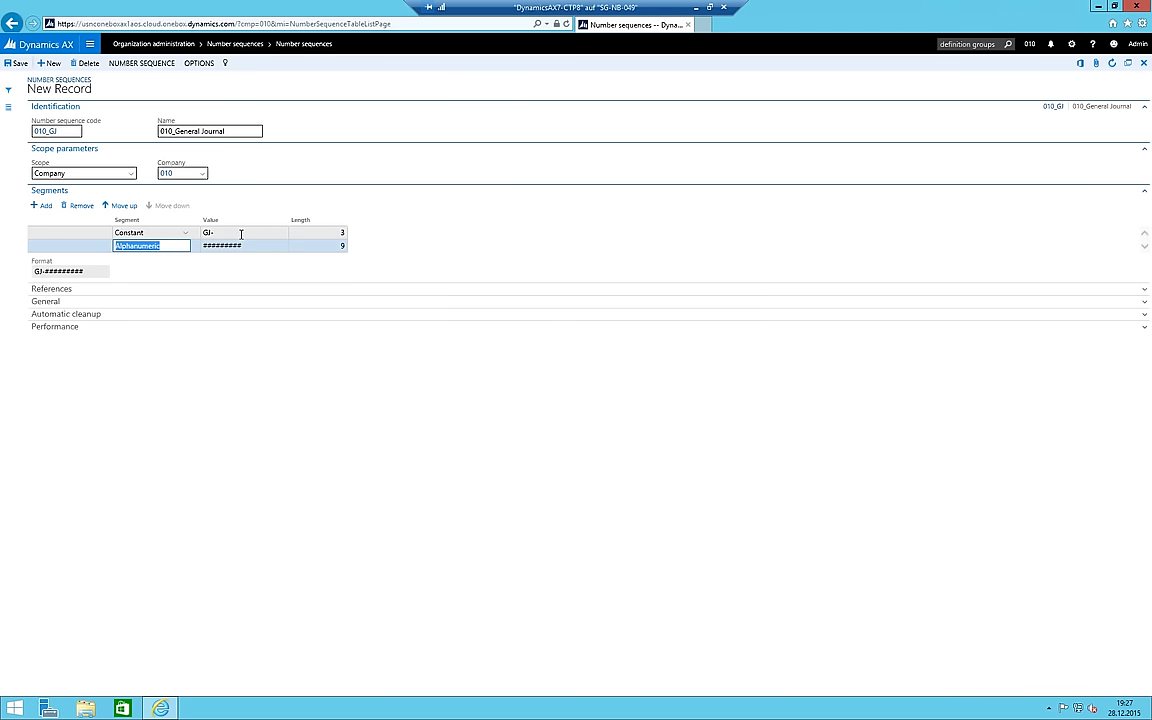
{"action": "left_click", "coordinate": [241, 233]}
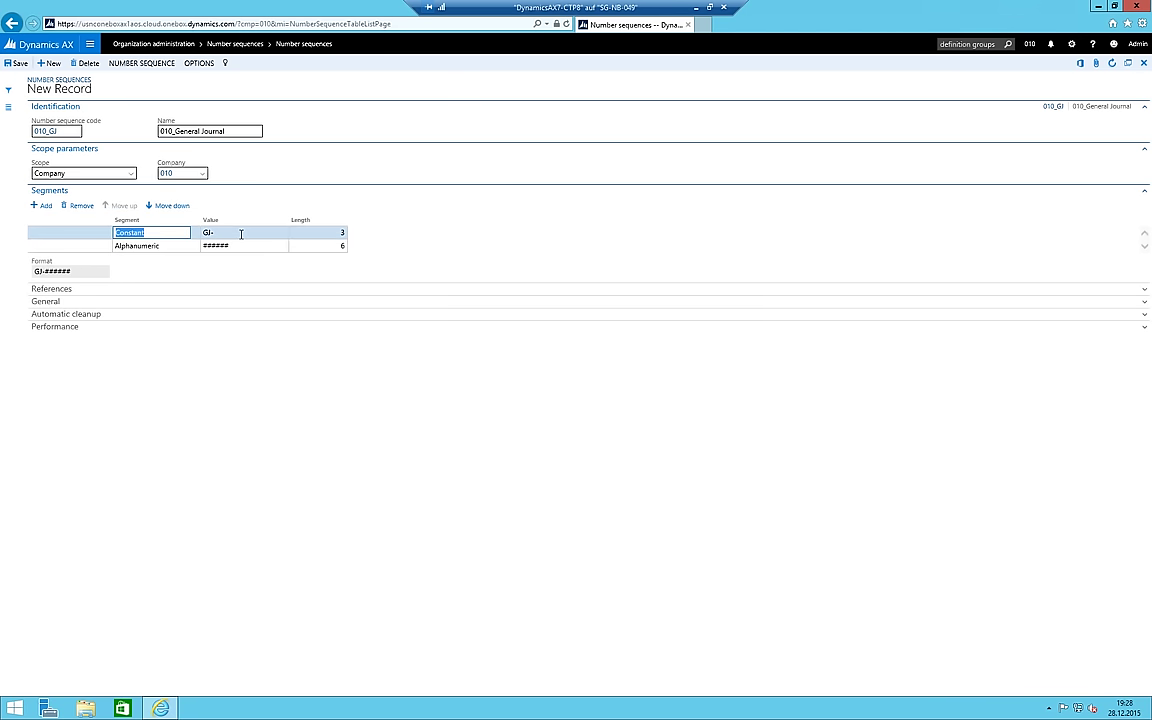
Set the largest number of the 010_GJ sequence's number allocation to 999999 and save the record
{"action": "left_click", "coordinate": [69, 301]}
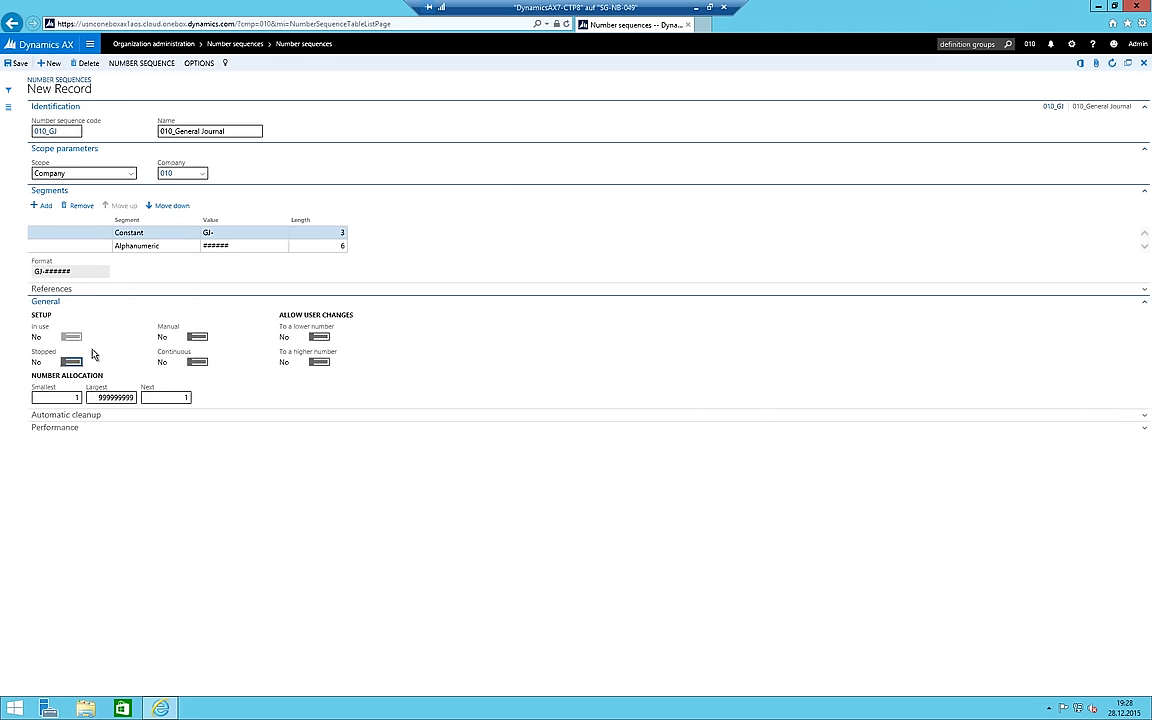
{"action": "left_click", "coordinate": [88, 397]}
{"action": "key", "text": "shift+Tab"}
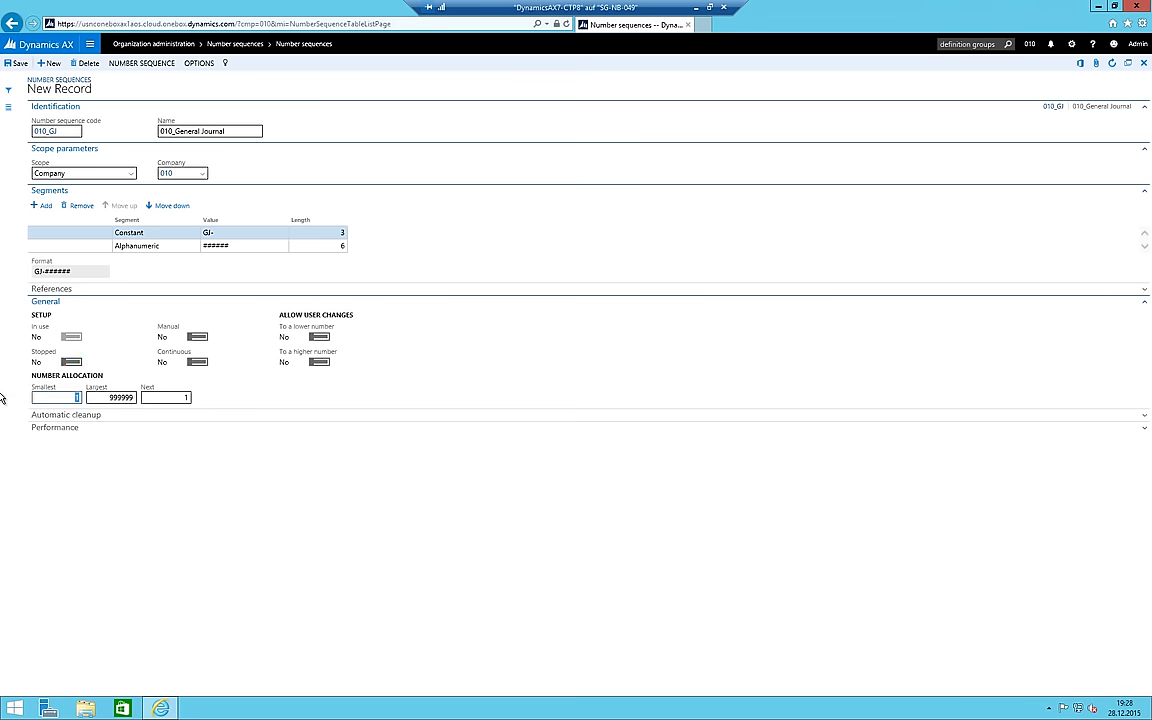
{"action": "key", "text": "ctrl+s"}
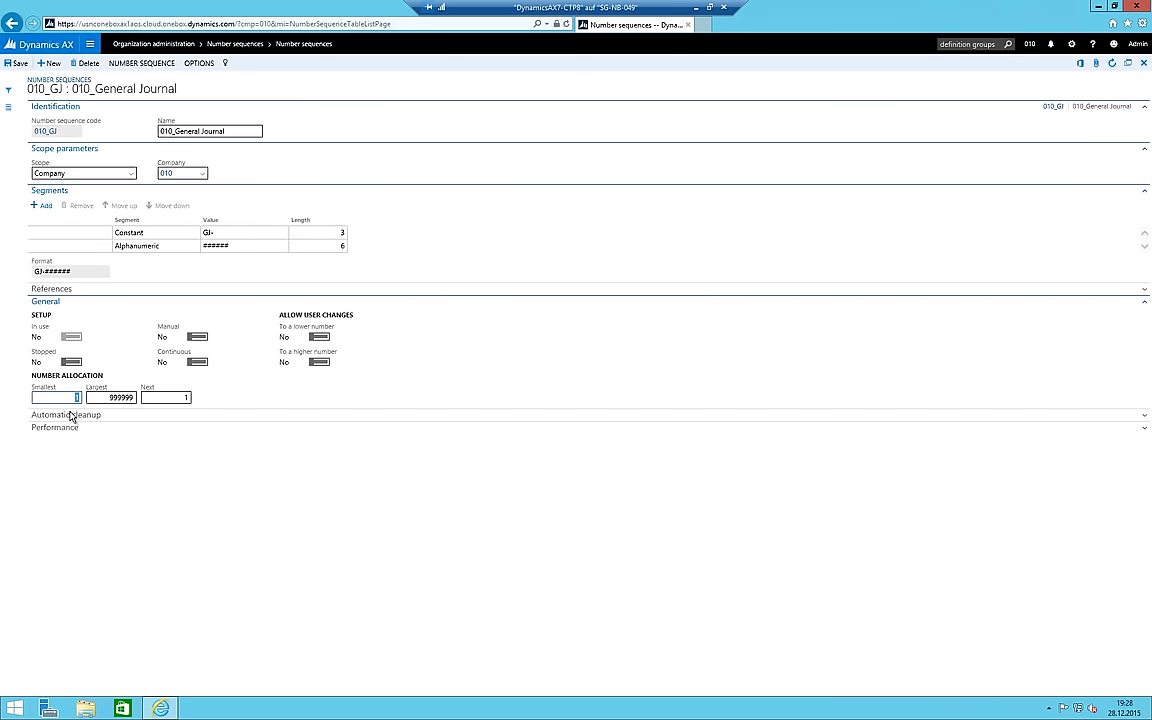
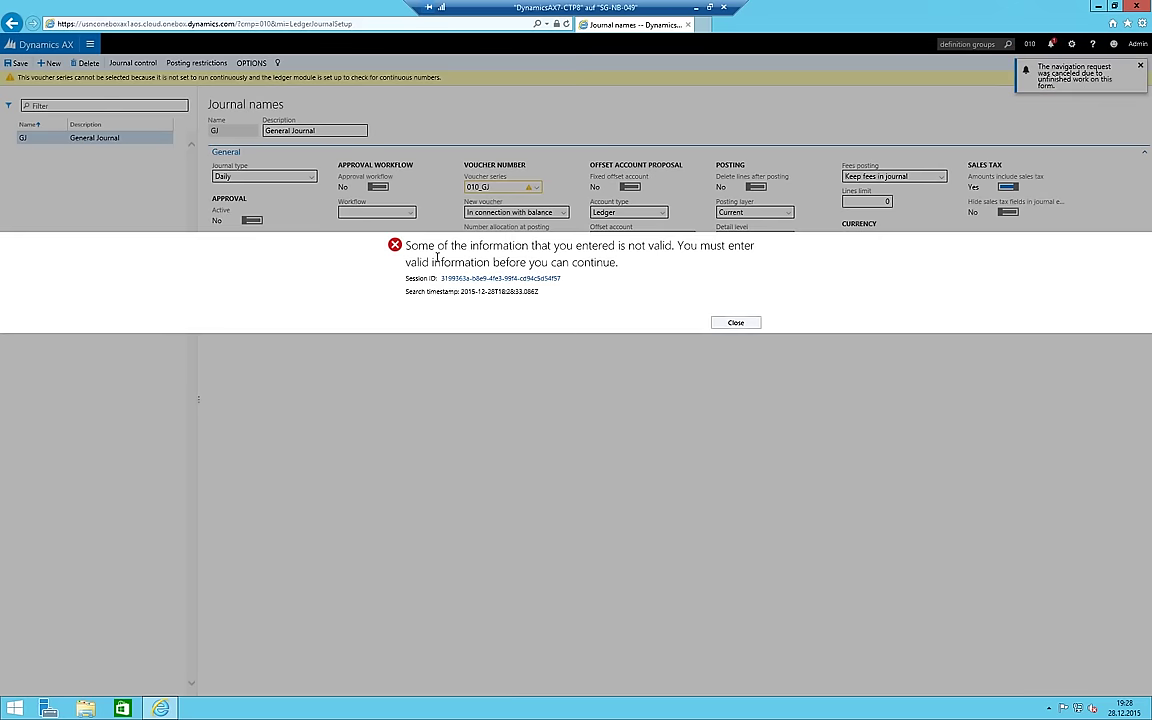
Replace the invalid voucher series 010_GJ of the GJ journal name with Acco_15186
{"action": "left_click", "coordinate": [471, 186]}
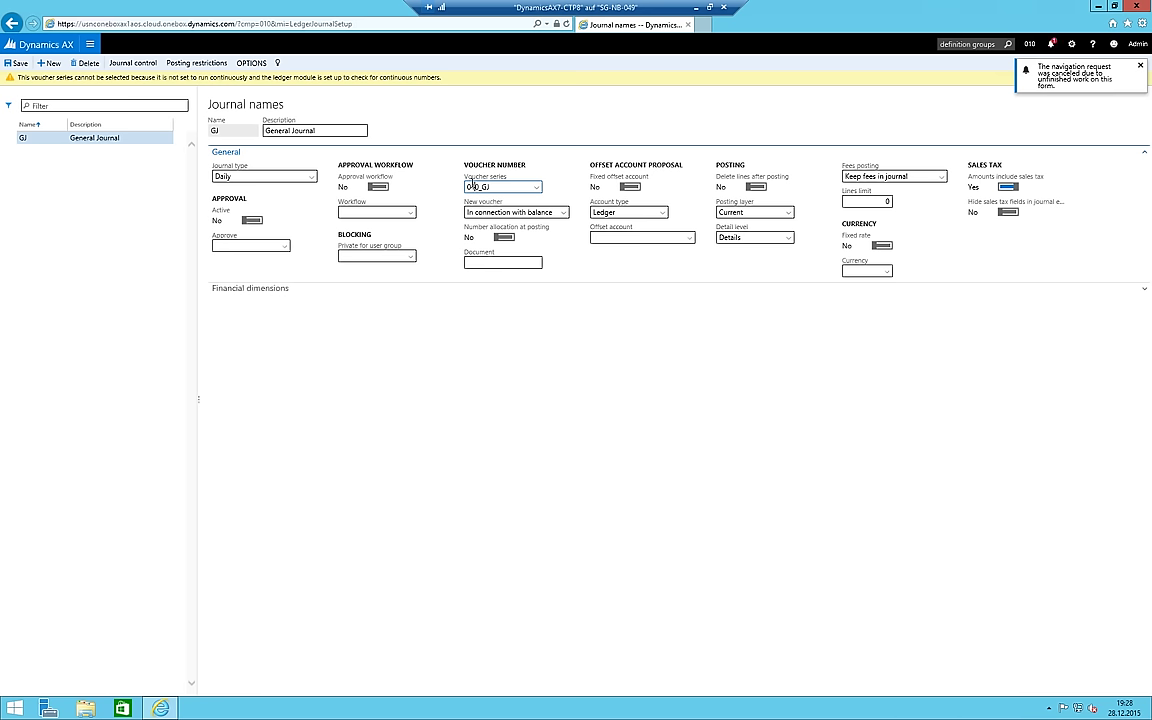
{"action": "left_click", "coordinate": [537, 188]}
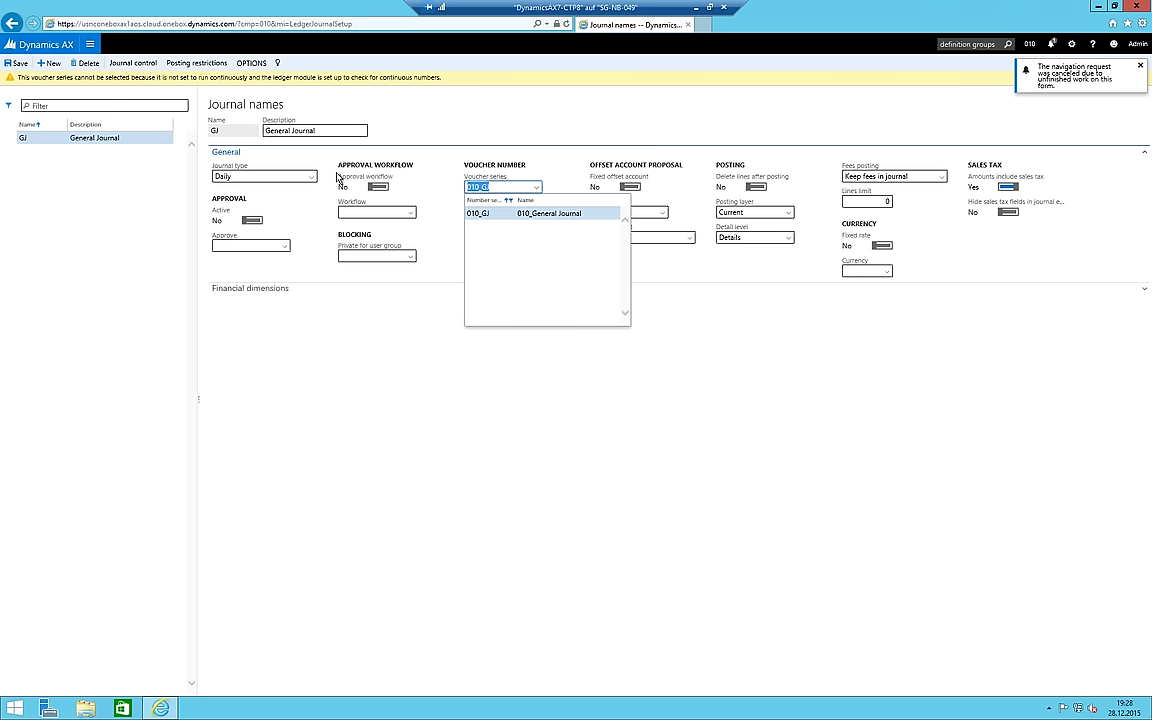
{"action": "key", "text": "BackSpace"}
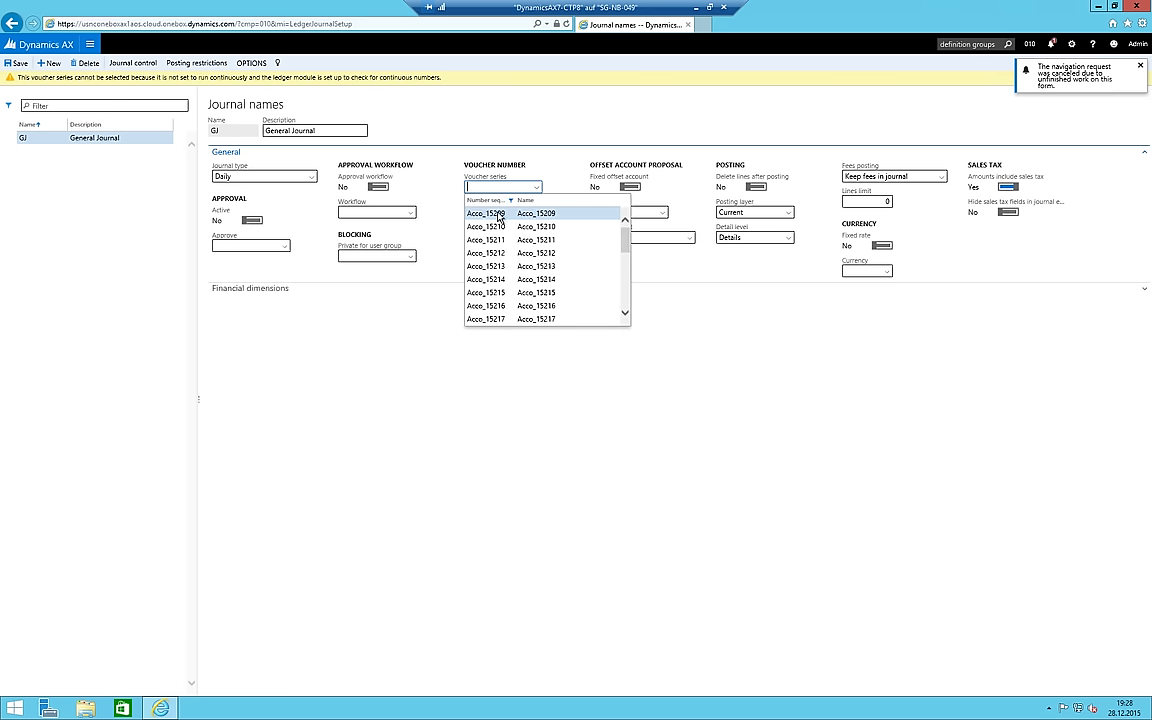
{"action": "left_click", "coordinate": [535, 189]}
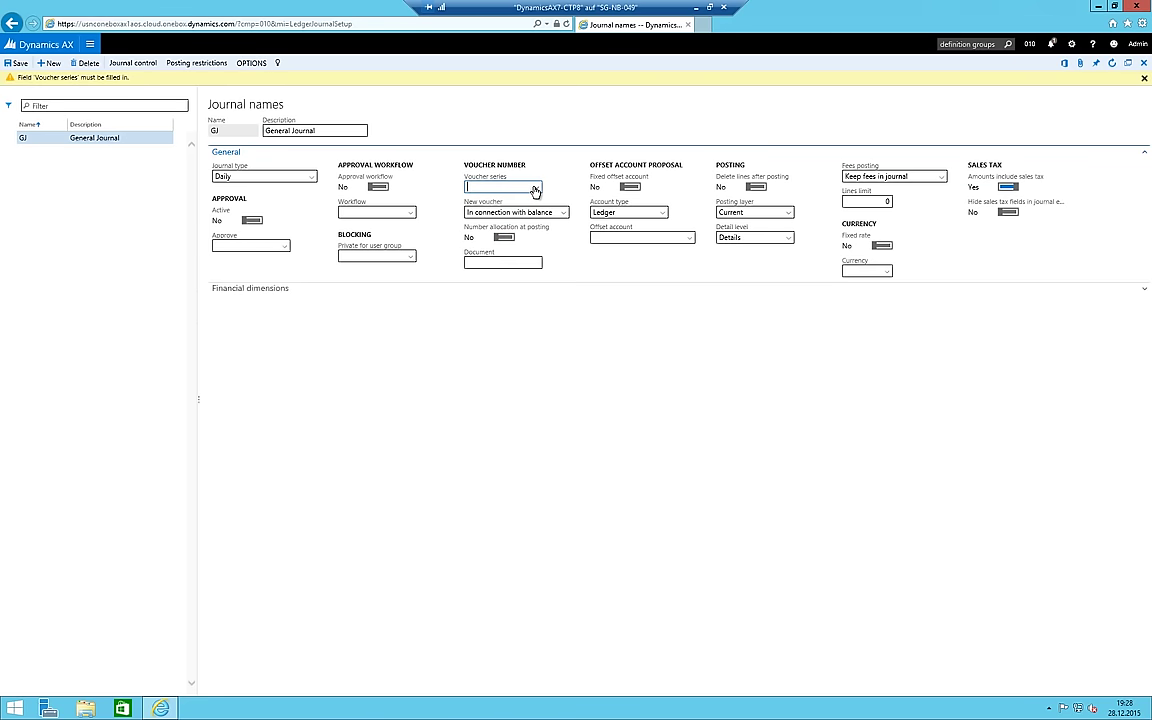
{"action": "left_click", "coordinate": [535, 189]}
{"action": "left_click", "coordinate": [481, 227]}
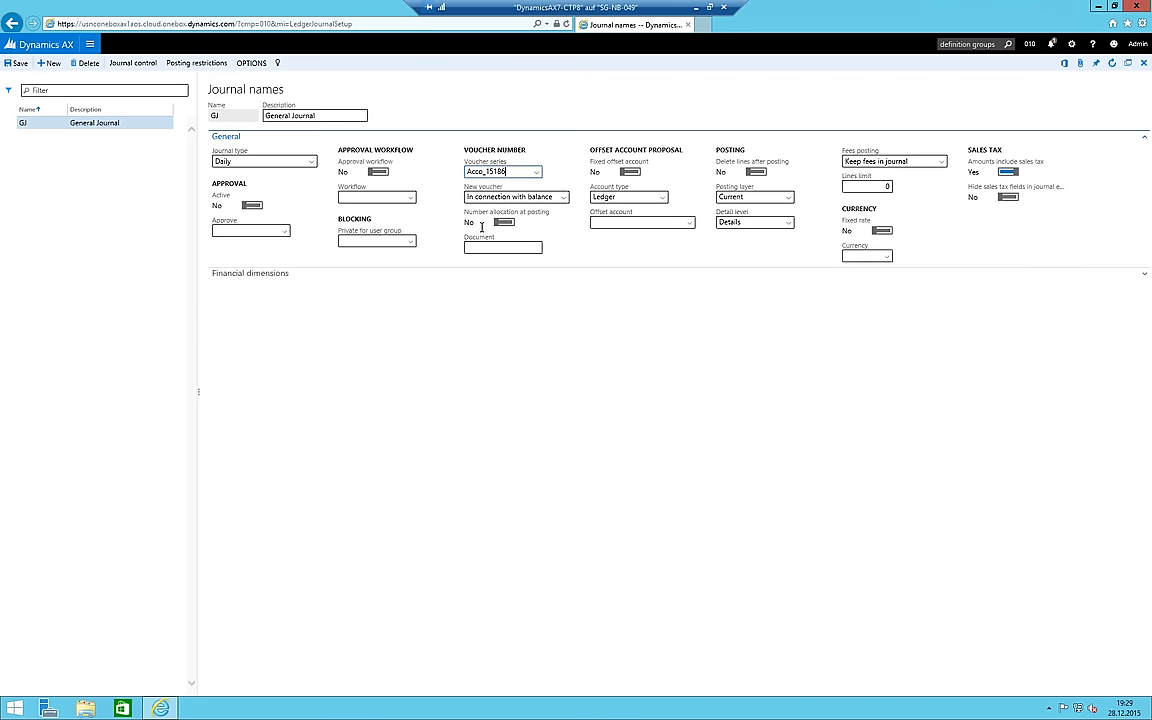
{"action": "key", "text": "Tab"}
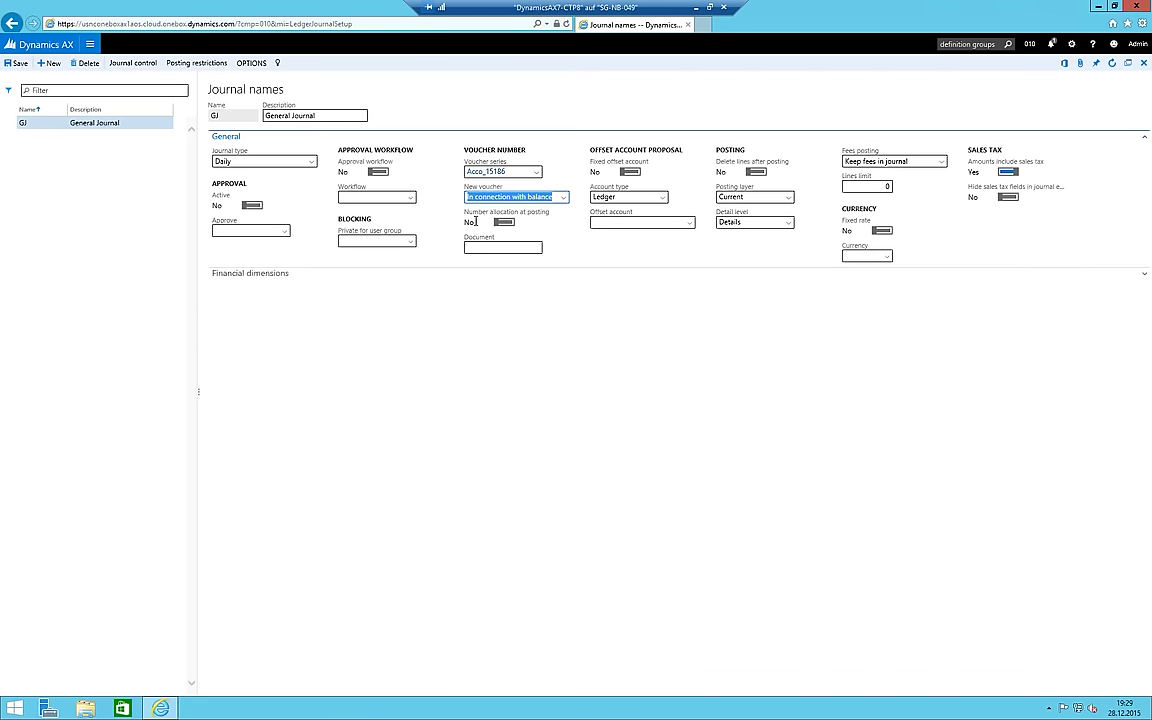
Reopen the 010_GJ number sequence for editing, set Continuous to Yes and save it
{"action": "left_click", "coordinate": [89, 44]}
{"action": "left_click", "coordinate": [48, 360]}
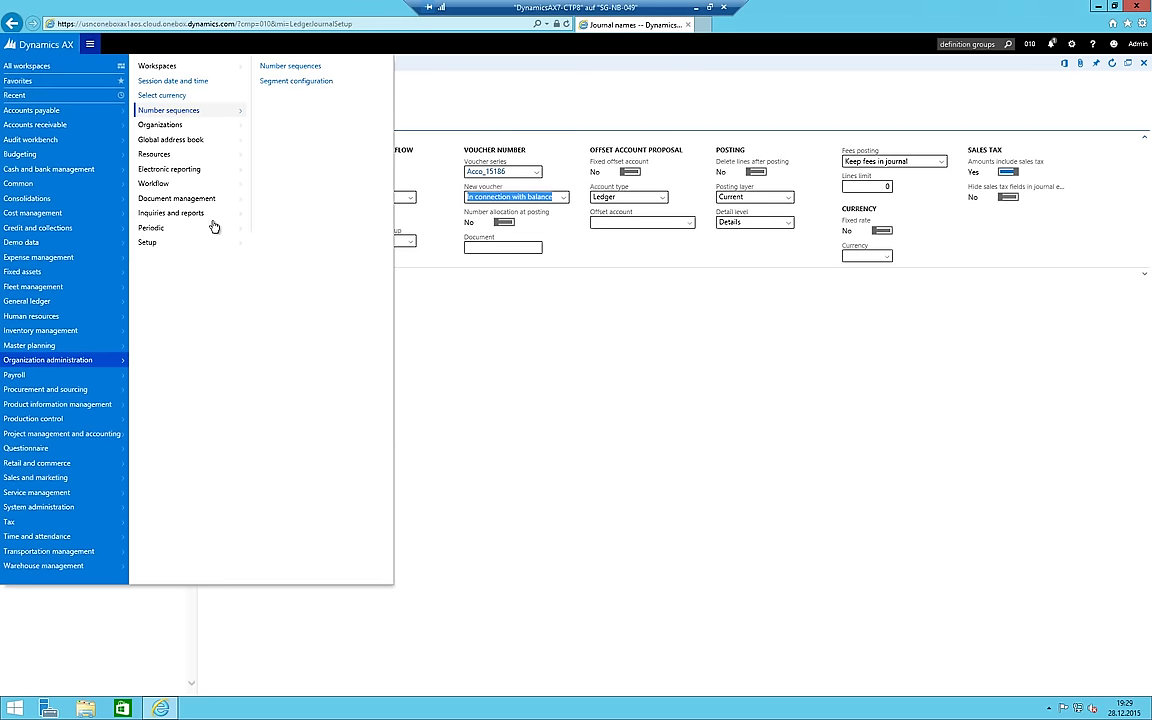
{"action": "left_click", "coordinate": [284, 68]}
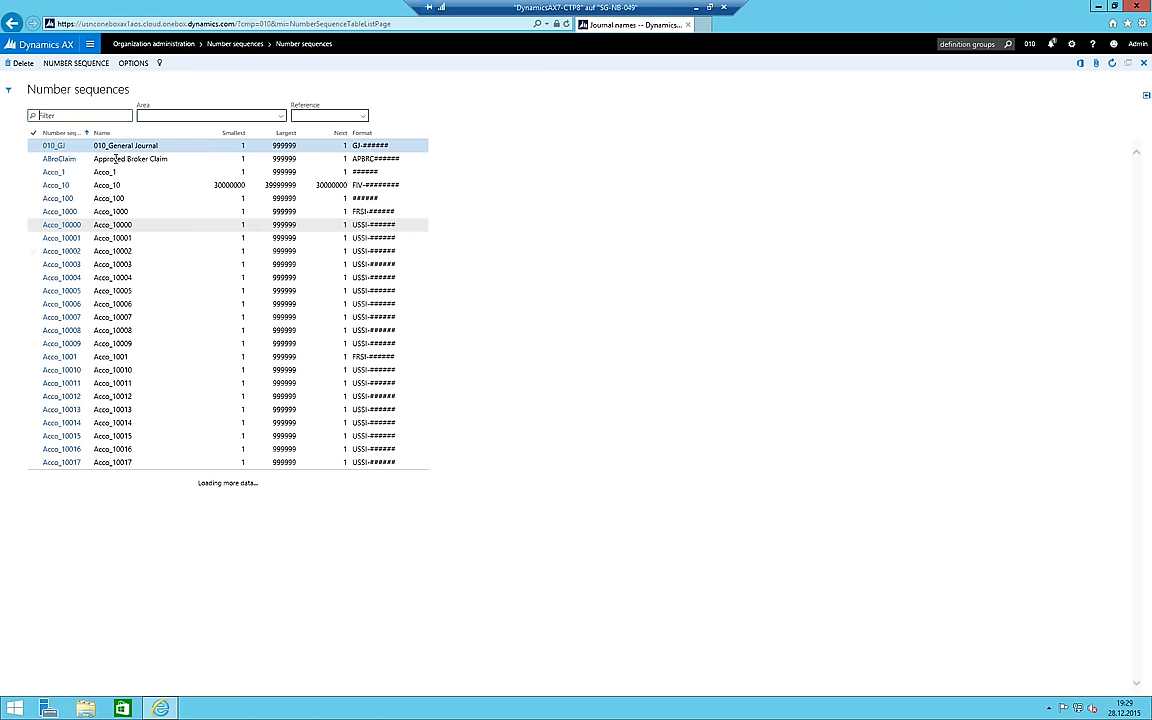
{"action": "left_click", "coordinate": [117, 146]}
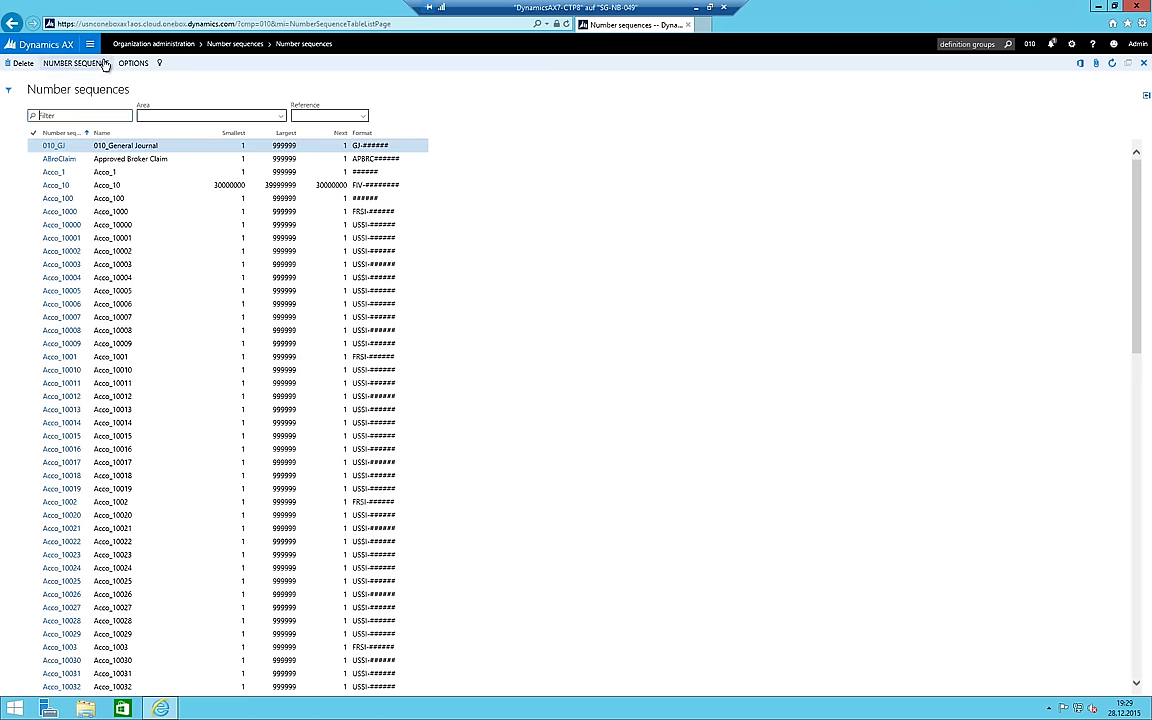
{"action": "left_click", "coordinate": [54, 146]}
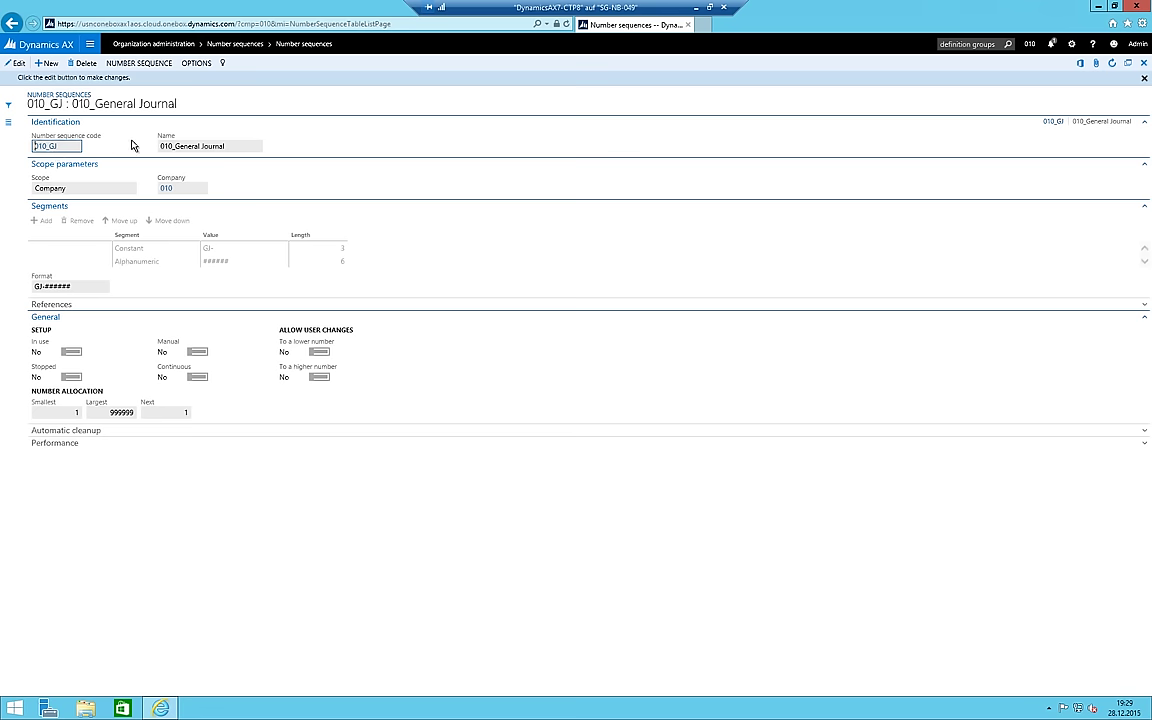
{"action": "left_click", "coordinate": [16, 66]}
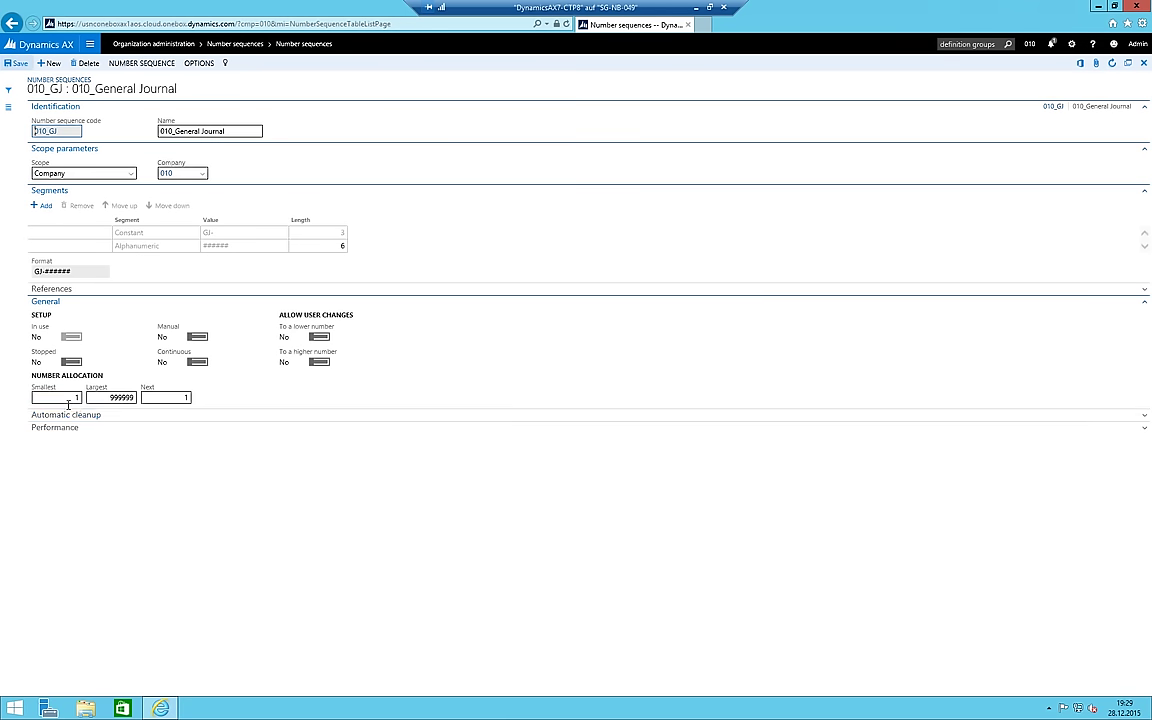
{"action": "left_click", "coordinate": [198, 362]}
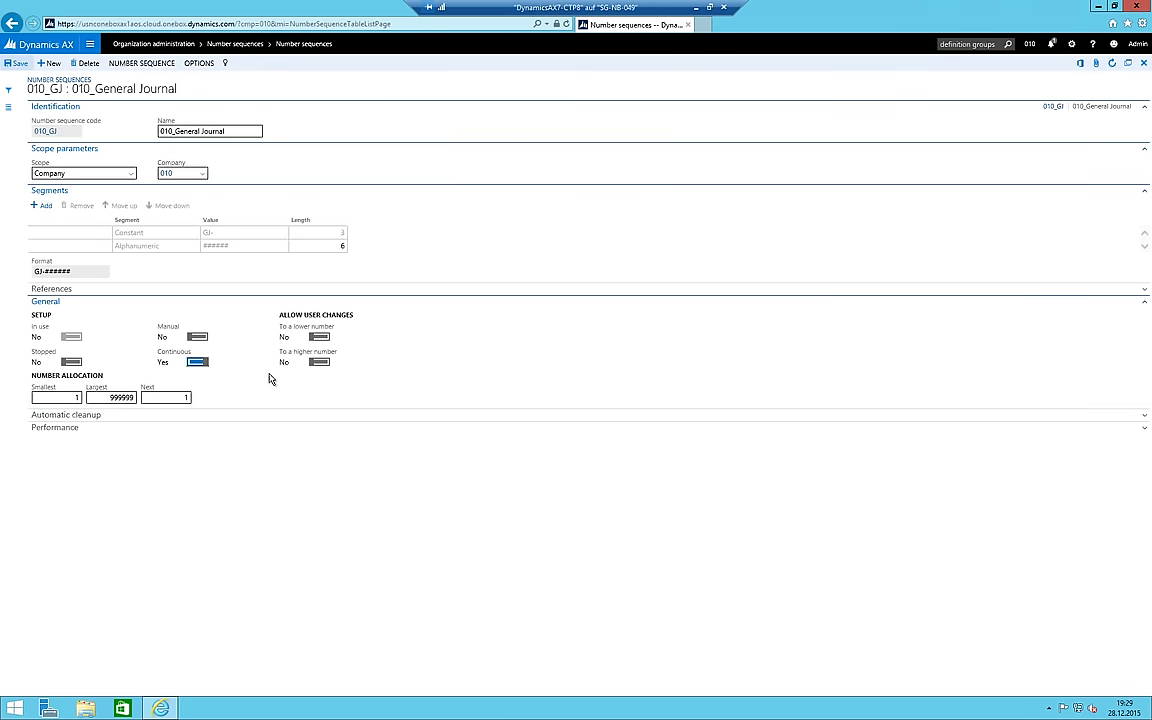
{"action": "left_click", "coordinate": [24, 67]}
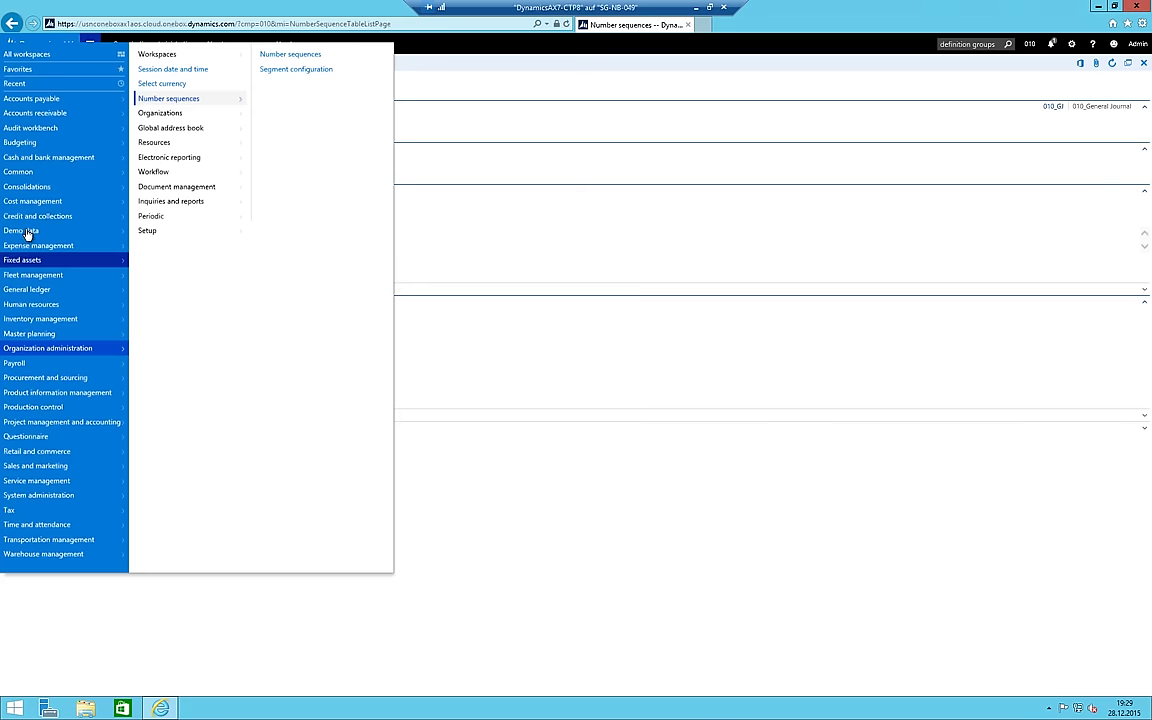
Set the voucher series of the GJ journal name to 010_GJ
{"action": "left_click", "coordinate": [89, 44]}
{"action": "left_click", "coordinate": [30, 301]}
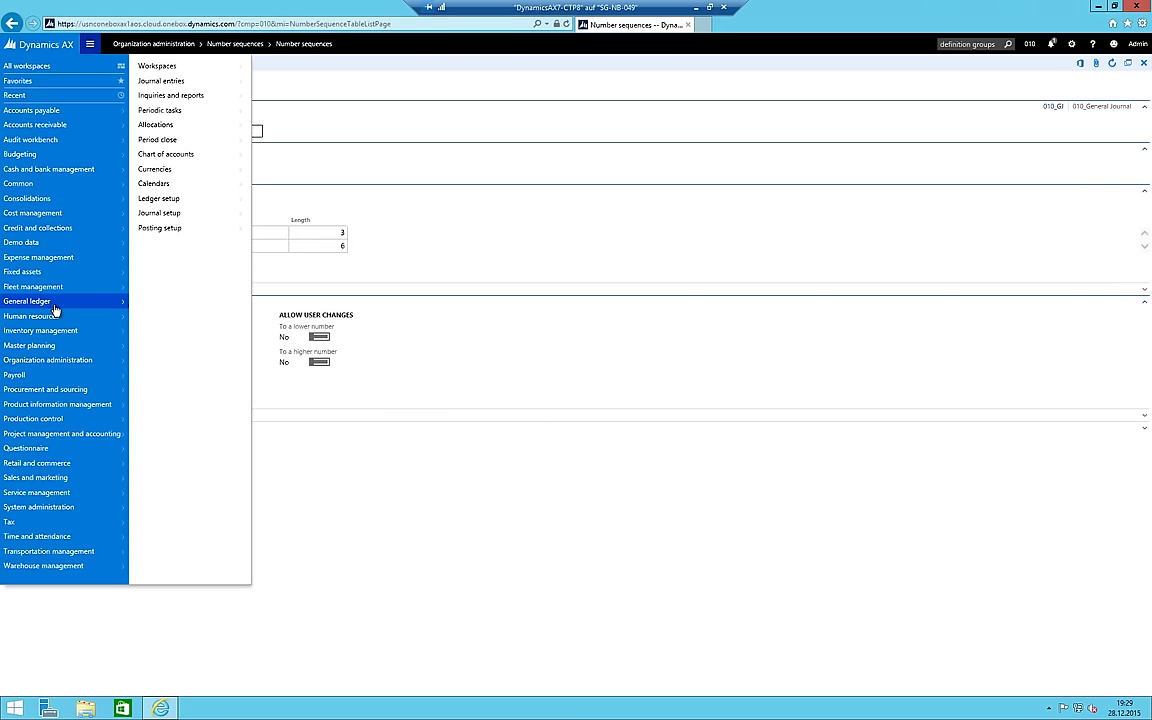
{"action": "left_click", "coordinate": [173, 218]}
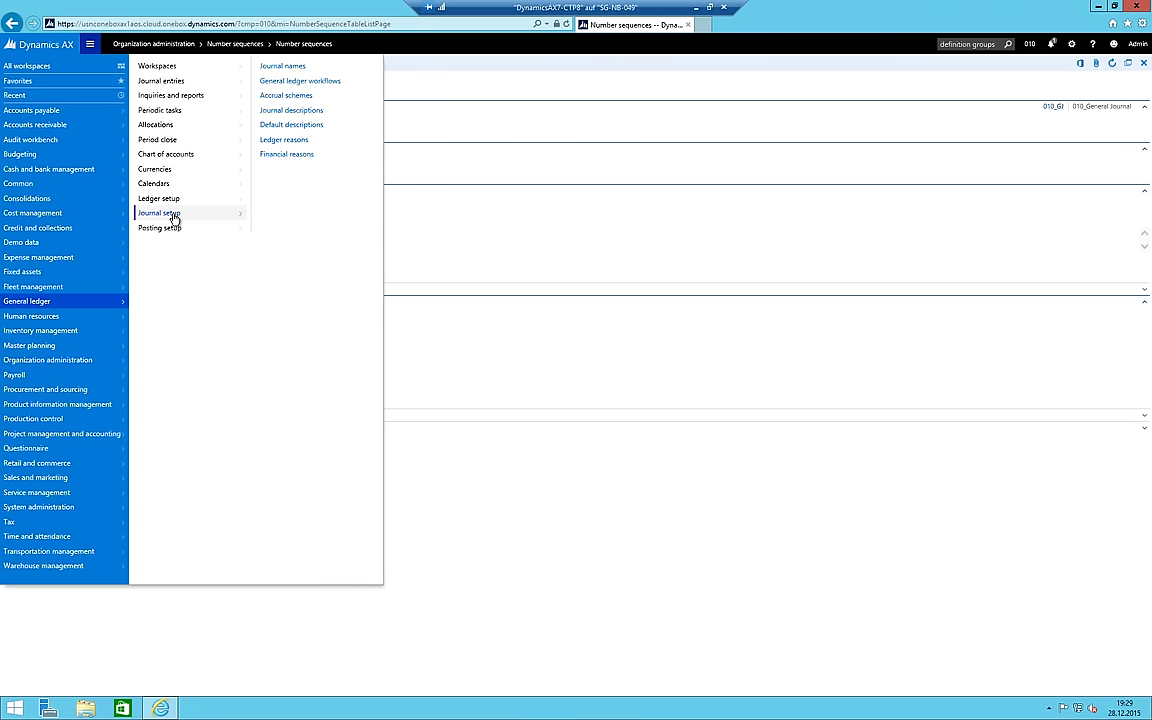
{"action": "left_click", "coordinate": [290, 70]}
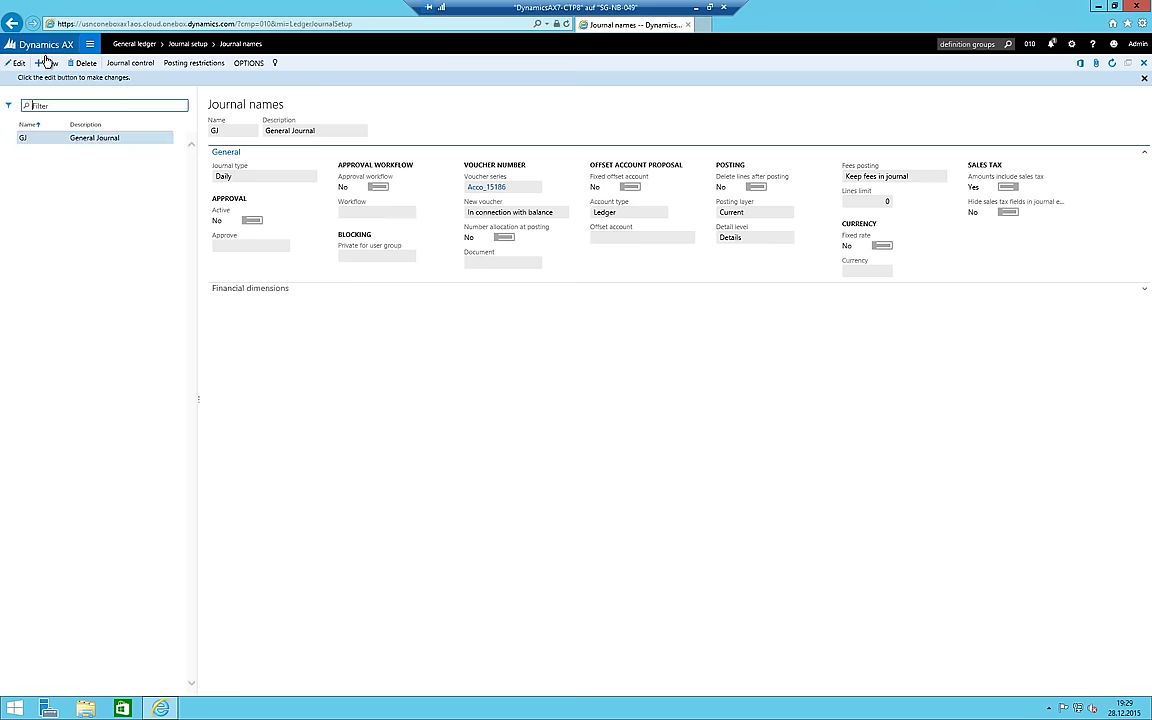
{"action": "left_click", "coordinate": [22, 63]}
{"action": "left_click", "coordinate": [468, 171]}
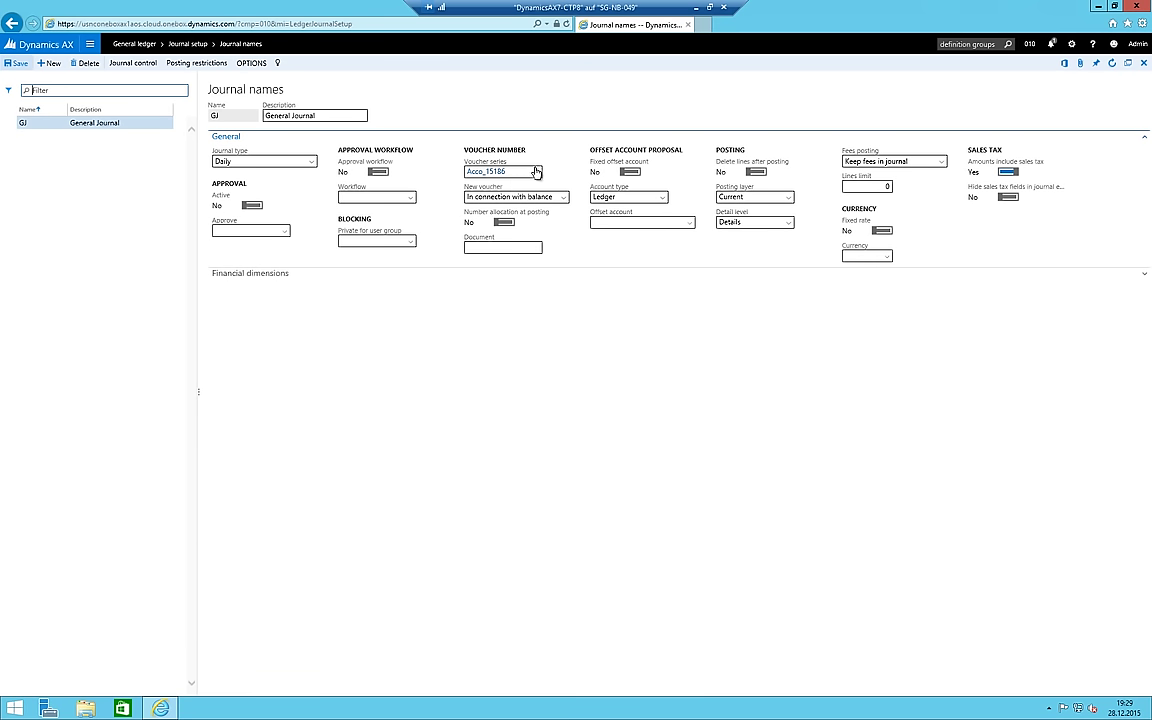
{"action": "left_click", "coordinate": [536, 172]}
{"action": "scroll", "coordinate": [490, 220], "scroll_direction": "up", "scroll_amount": 1}
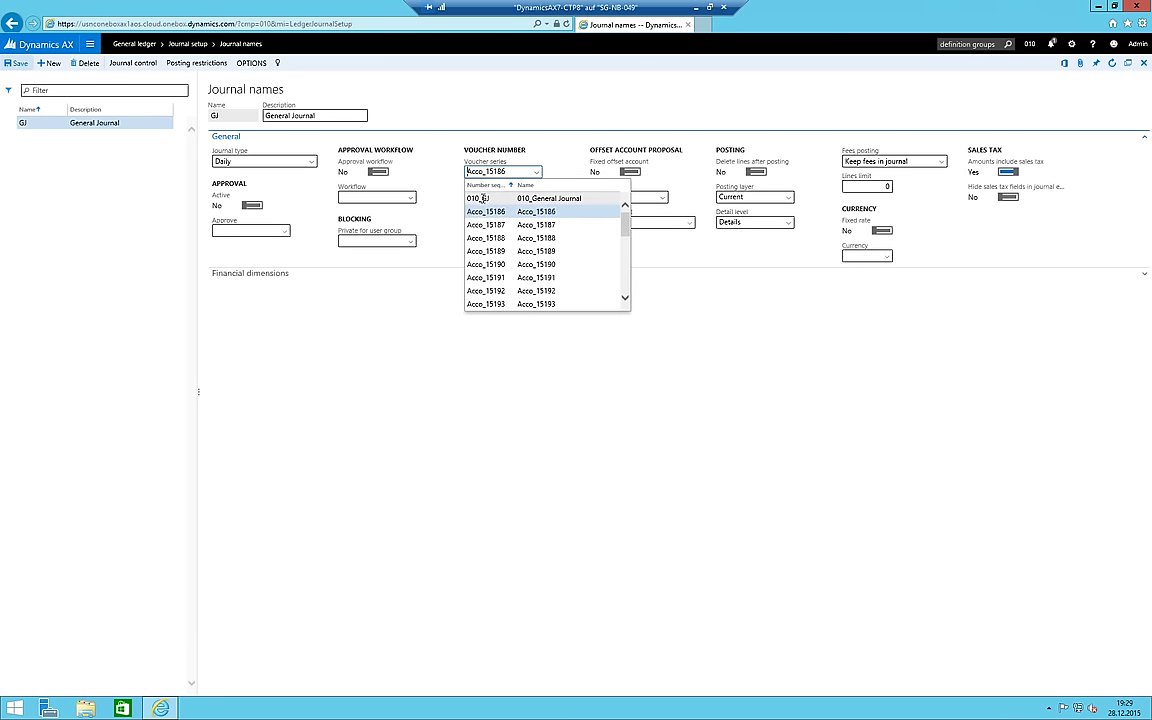
{"action": "left_click", "coordinate": [478, 193]}
{"action": "left_click", "coordinate": [493, 196]}
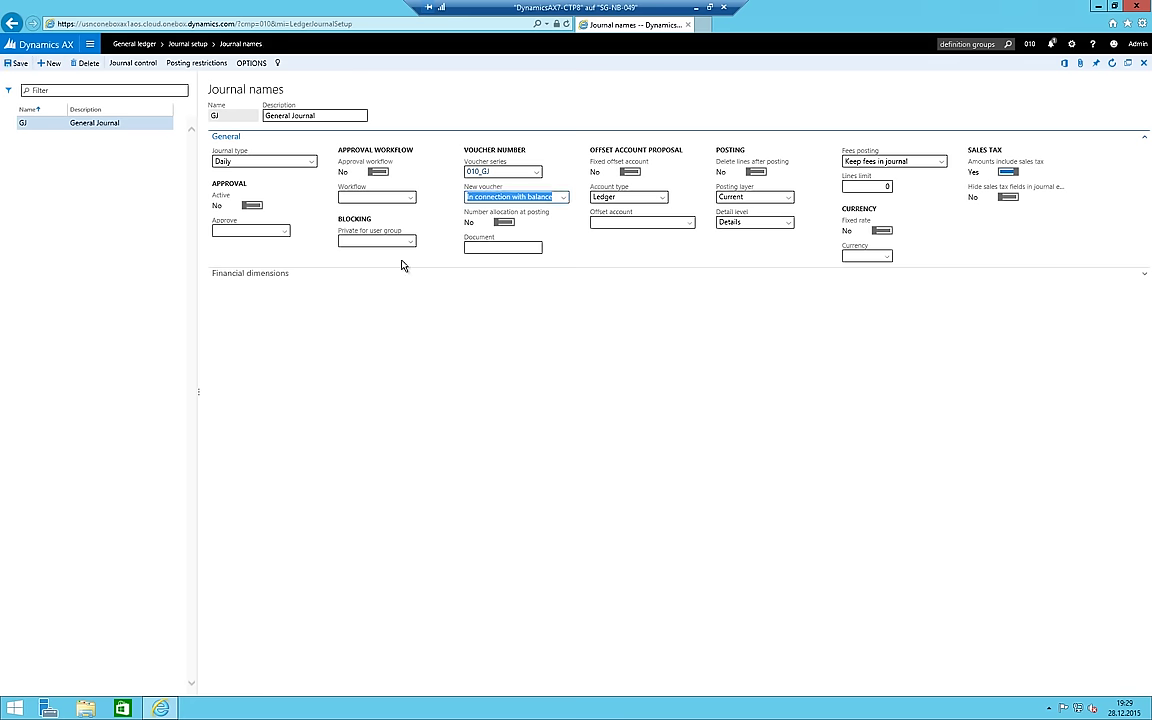
{"action": "left_click", "coordinate": [377, 197]}
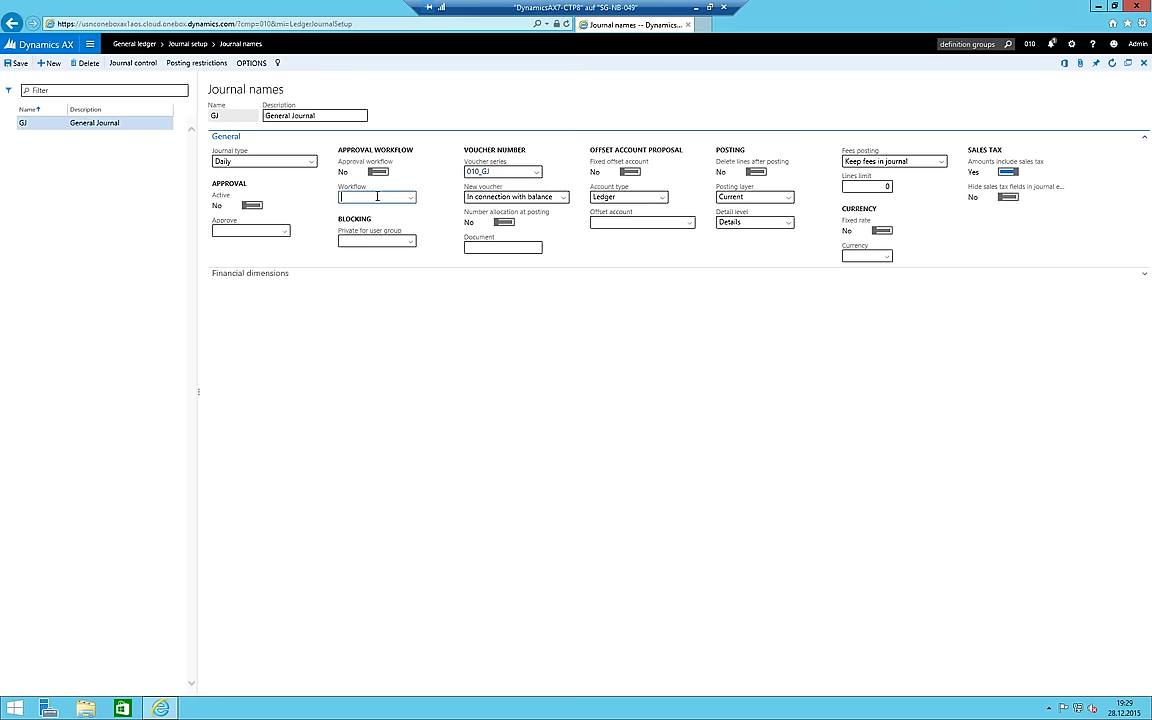
Create a general journal with the journal name GJ and the description "My first posting in AX7", and narrow the Name column
{"action": "left_click", "coordinate": [88, 45]}
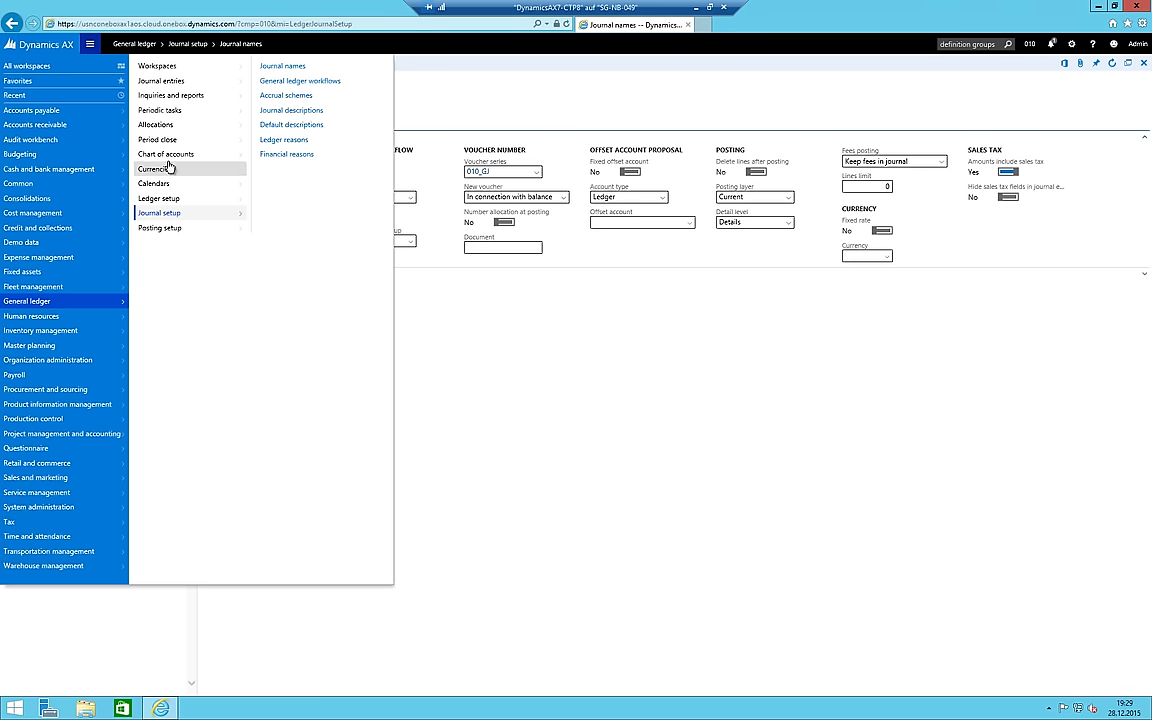
{"action": "left_click", "coordinate": [172, 87]}
{"action": "left_click", "coordinate": [297, 67]}
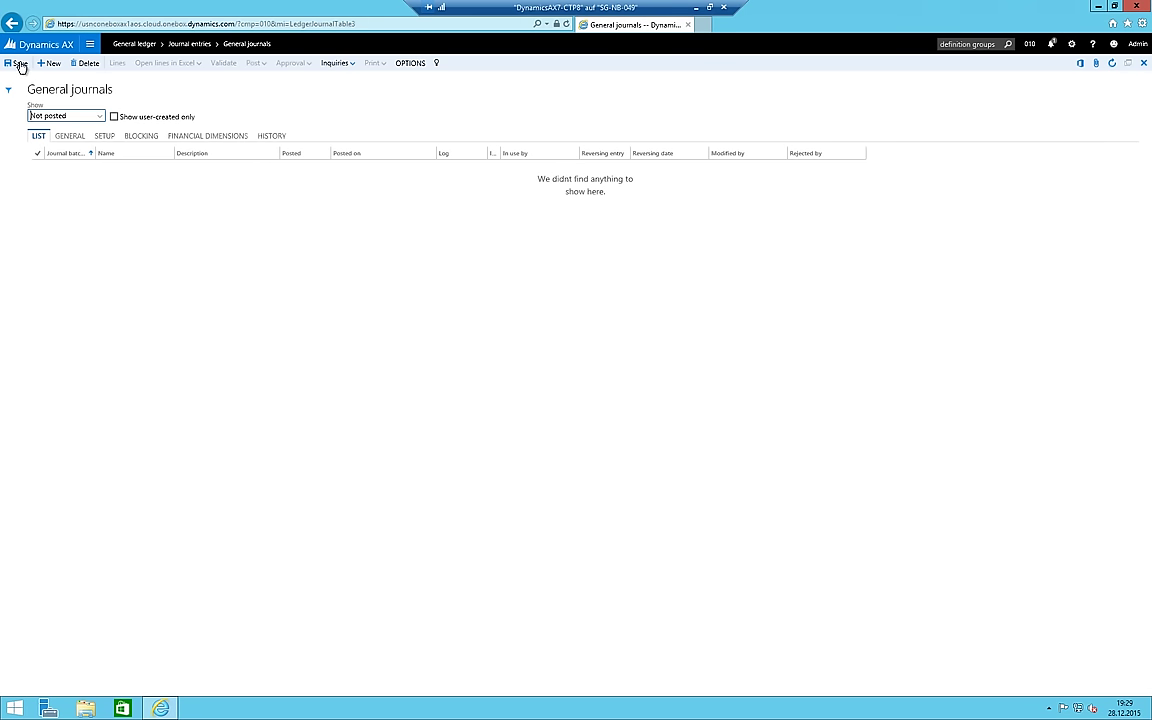
{"action": "left_click", "coordinate": [52, 63]}
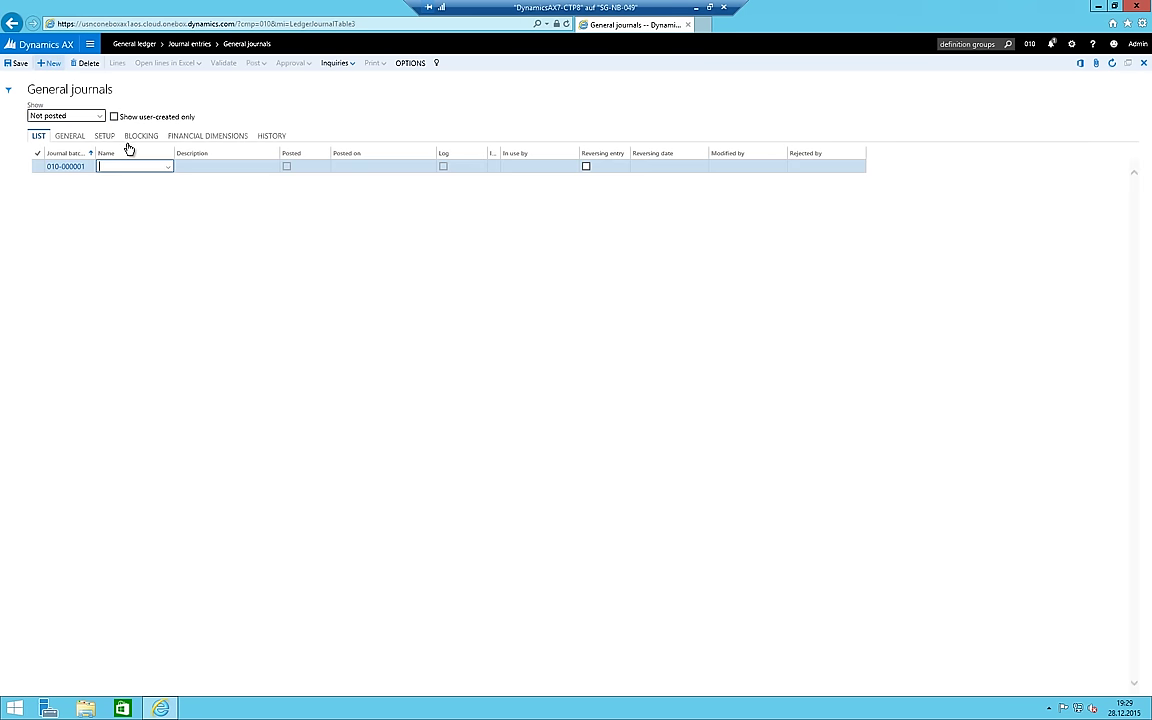
{"action": "left_click", "coordinate": [170, 167]}
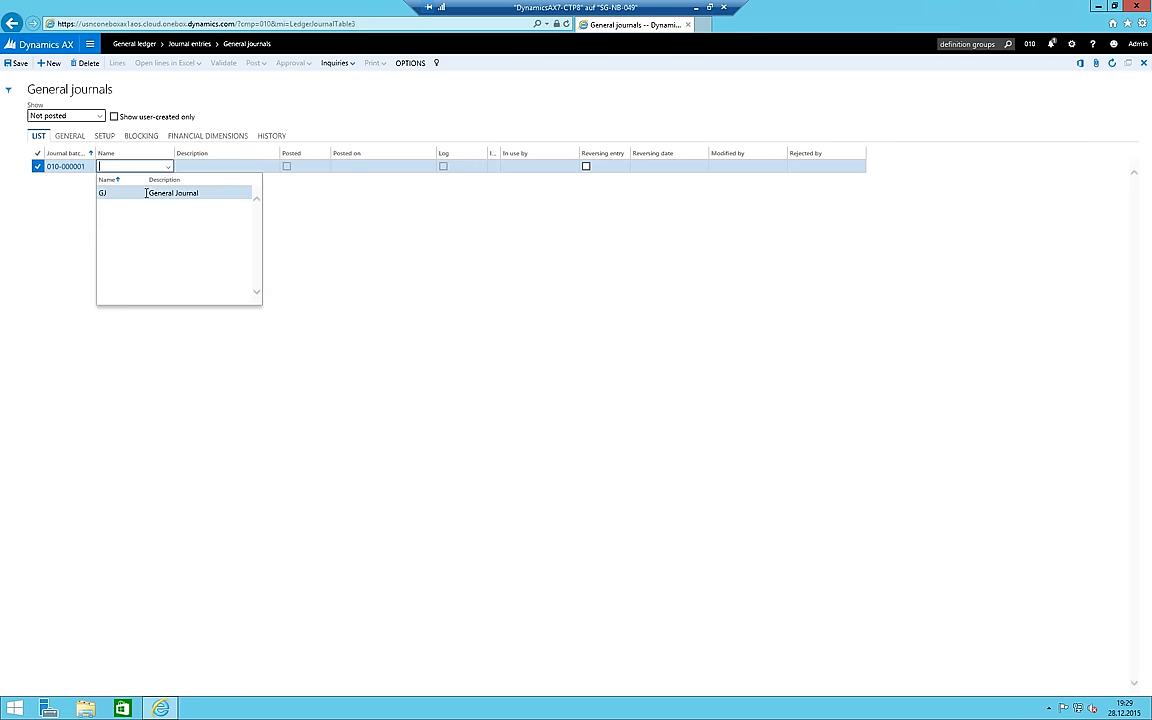
{"action": "left_click", "coordinate": [146, 193]}
{"action": "key", "text": "Tab"}
{"action": "type", "text": "M"}
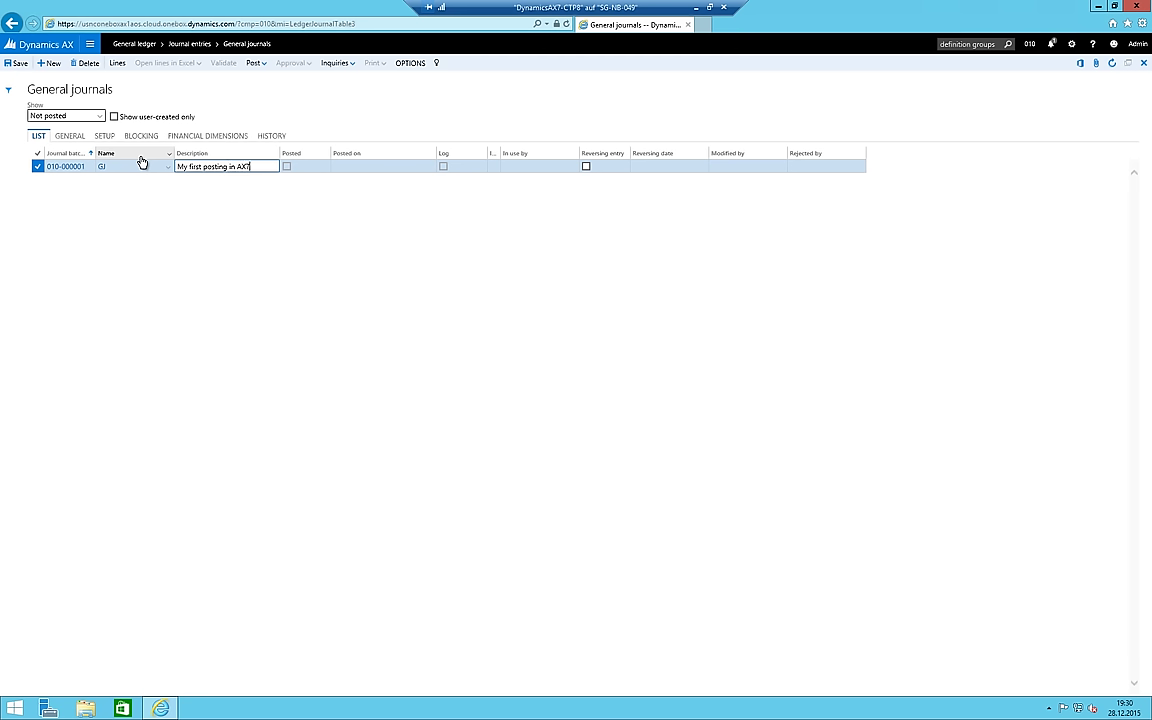
{"action": "key", "text": "Tab"}
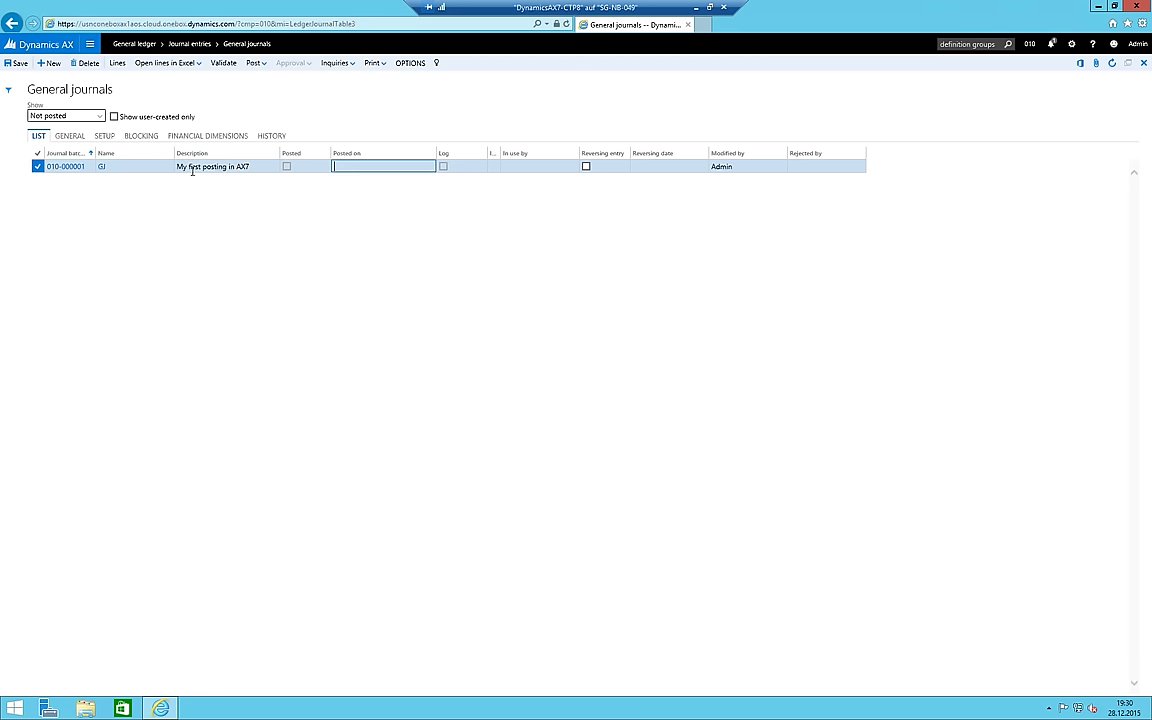
{"action": "left_click_drag", "start_coordinate": [127, 149], "coordinate": [129, 150]}
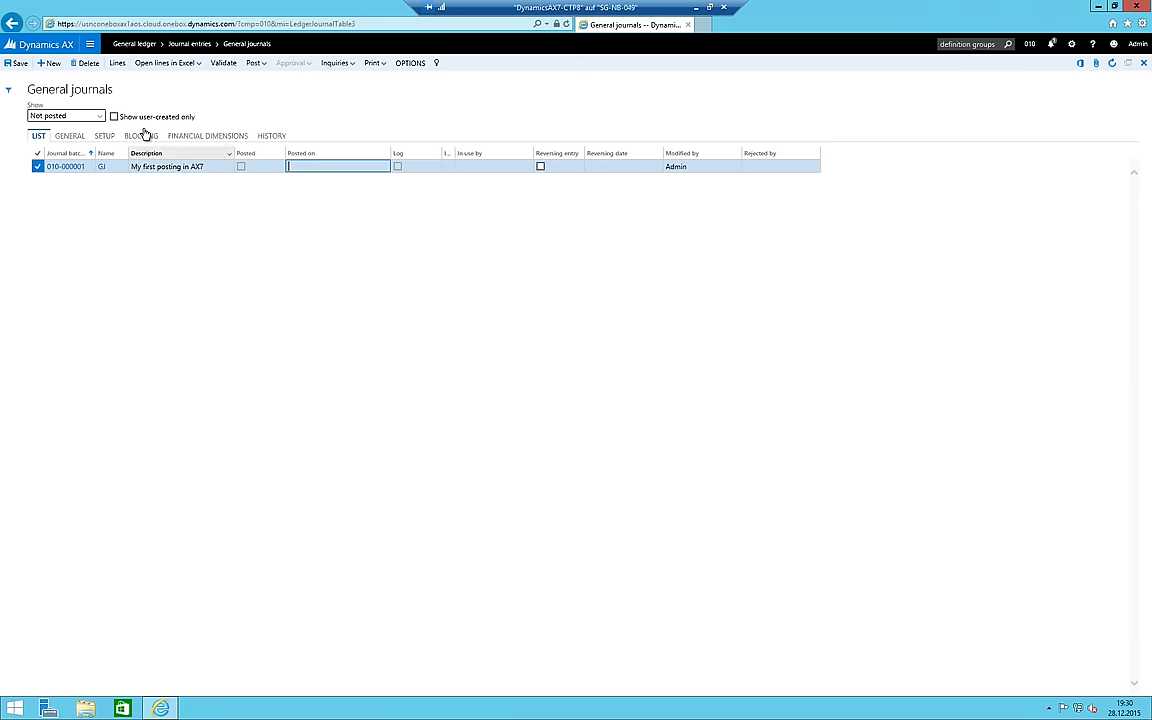
Open the lines of the new GJ journal and bring up the account choices for its first Ledger line
{"action": "left_click", "coordinate": [124, 67]}
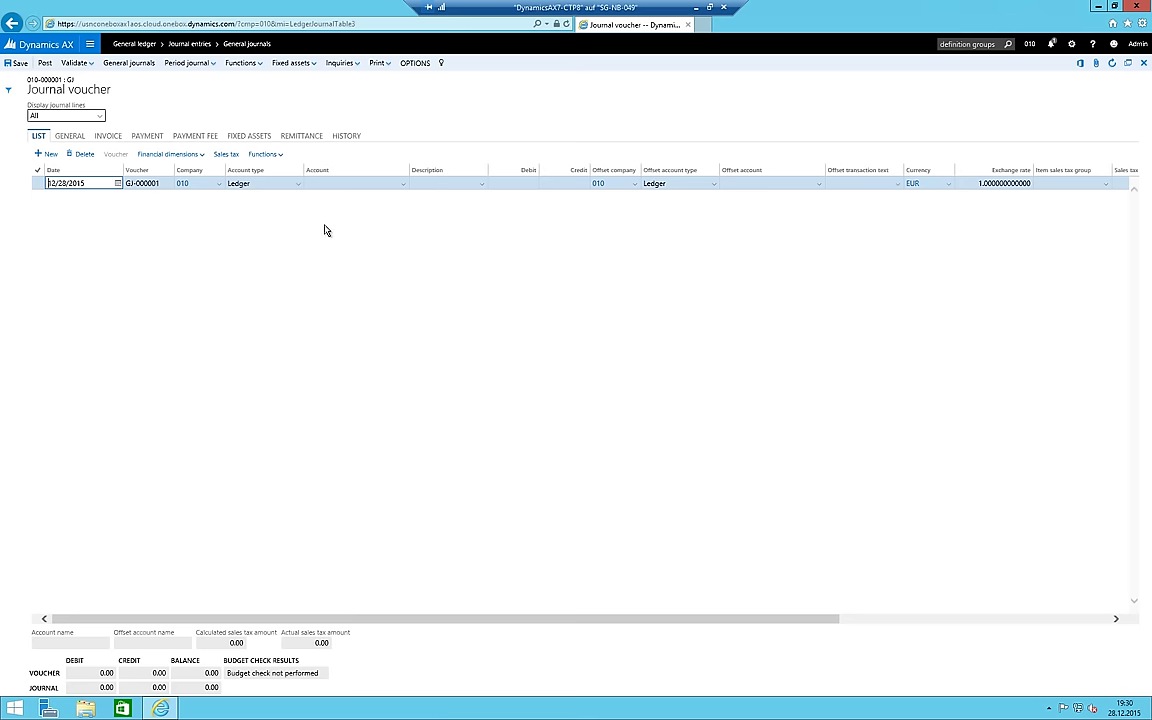
{"action": "key", "text": "Tab"}
{"action": "key", "text": "Tab"}
{"action": "key", "text": "Tab"}
{"action": "key", "text": "Tab"}
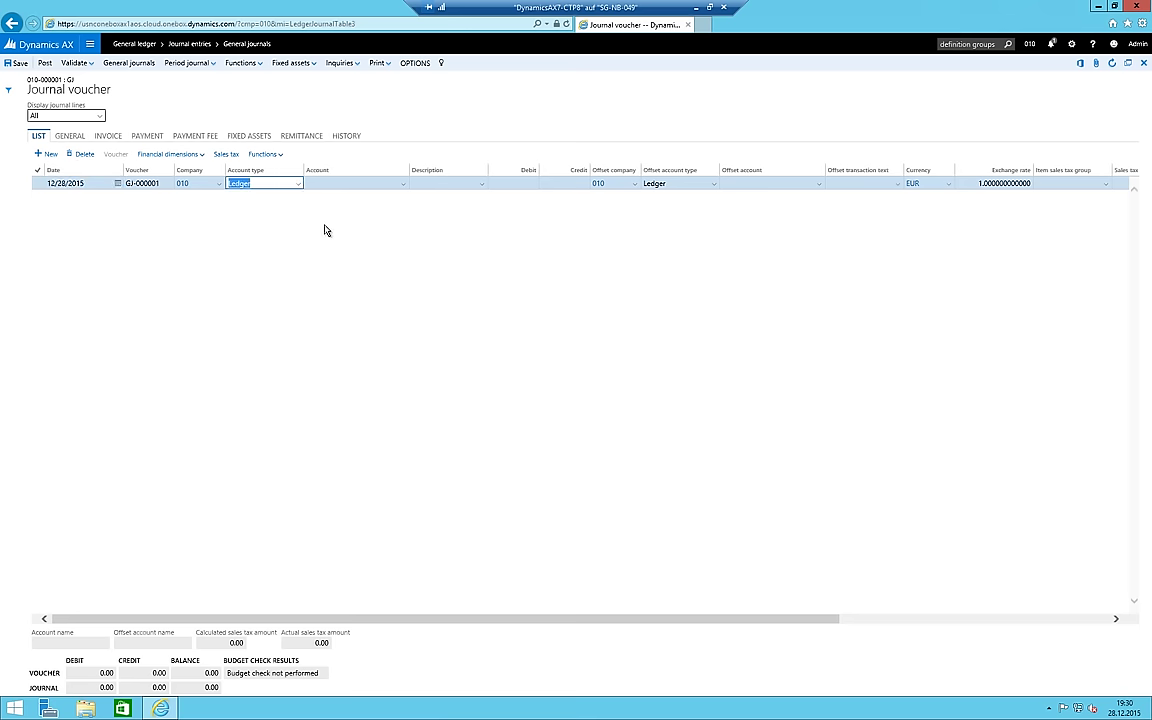
{"action": "key", "text": "alt+Down"}
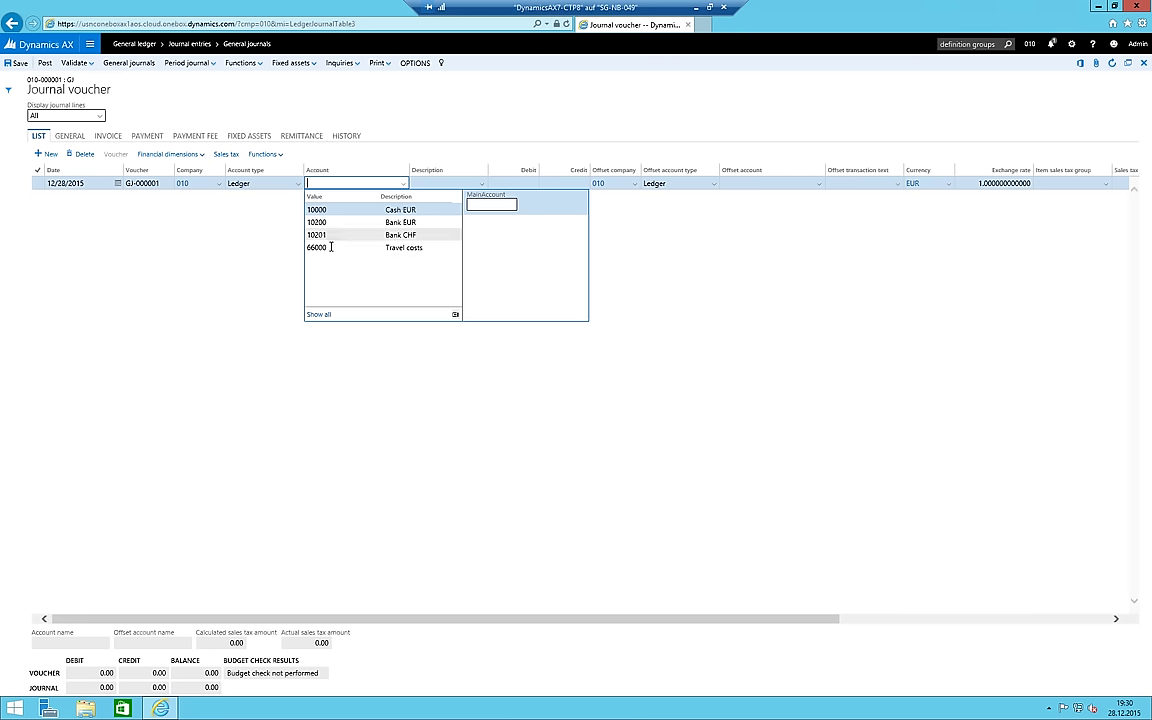
Try to use main account 10200 (Bank EUR) as the account of the journal line
{"action": "left_click", "coordinate": [308, 223]}
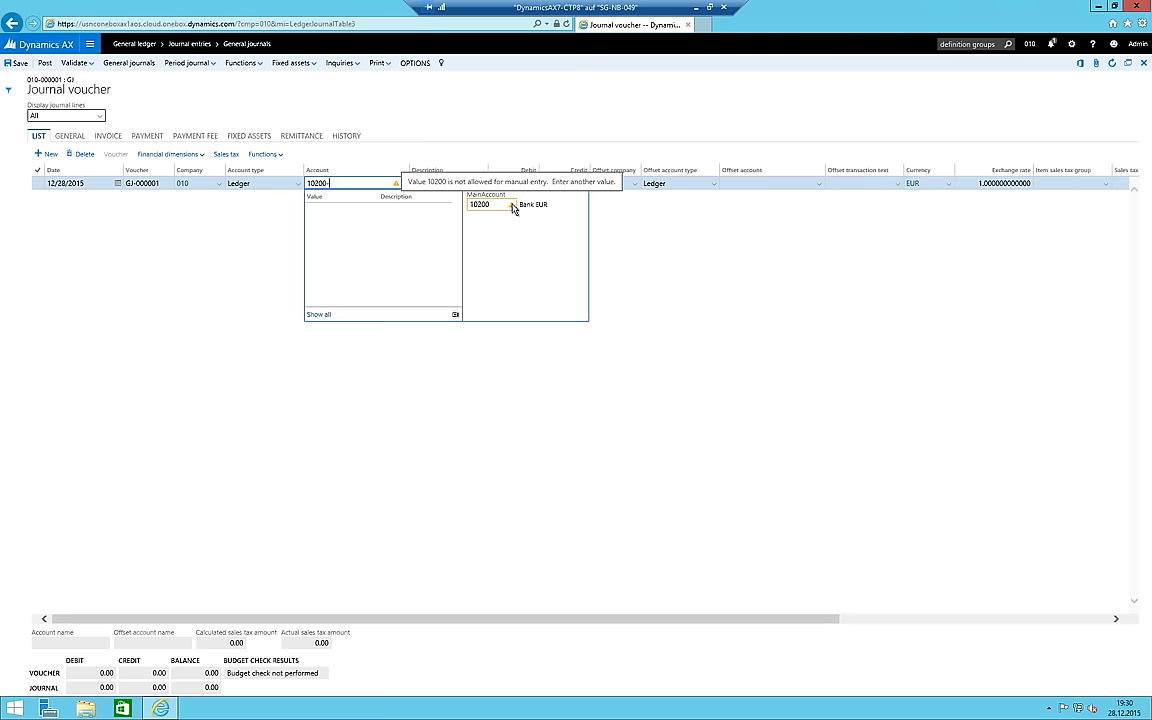
{"action": "key", "text": "Tab"}
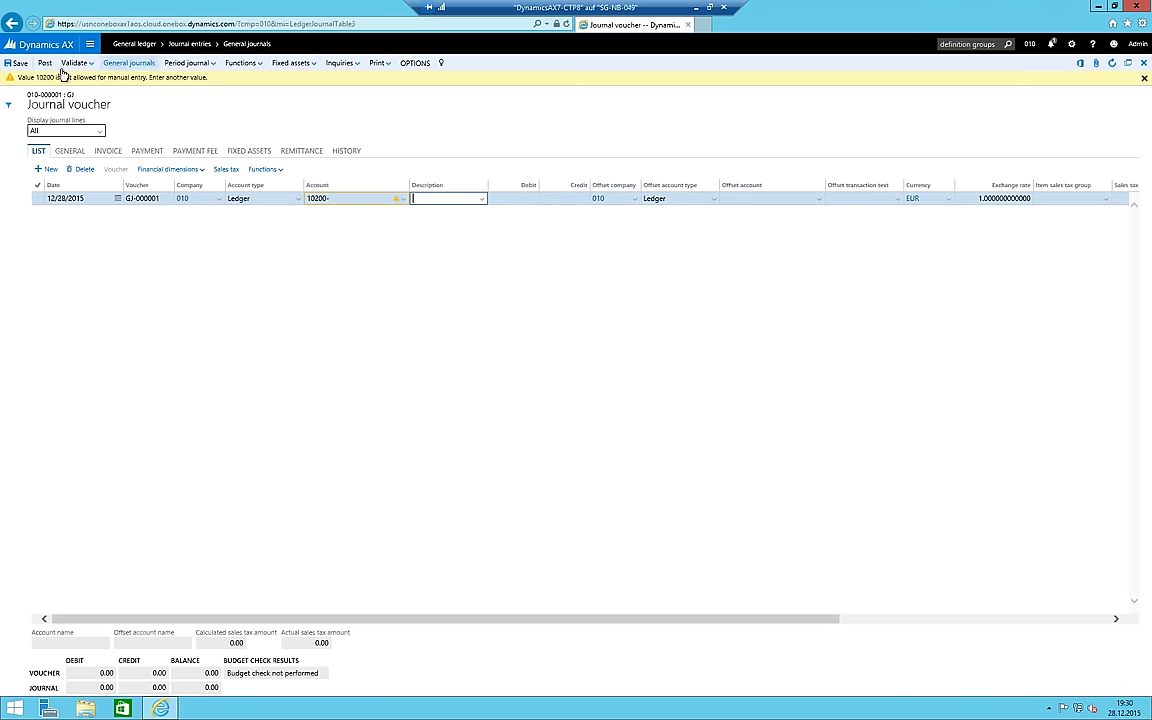
{"action": "key", "text": "shift+Tab"}
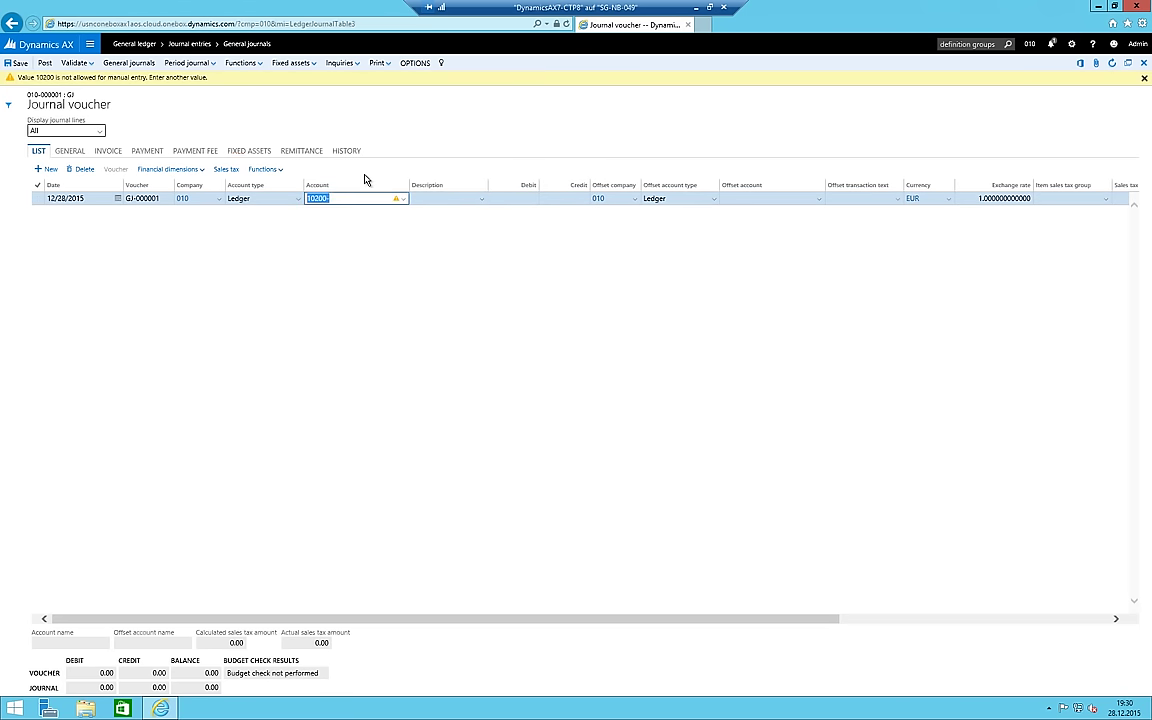
{"action": "key", "text": "BackSpace"}
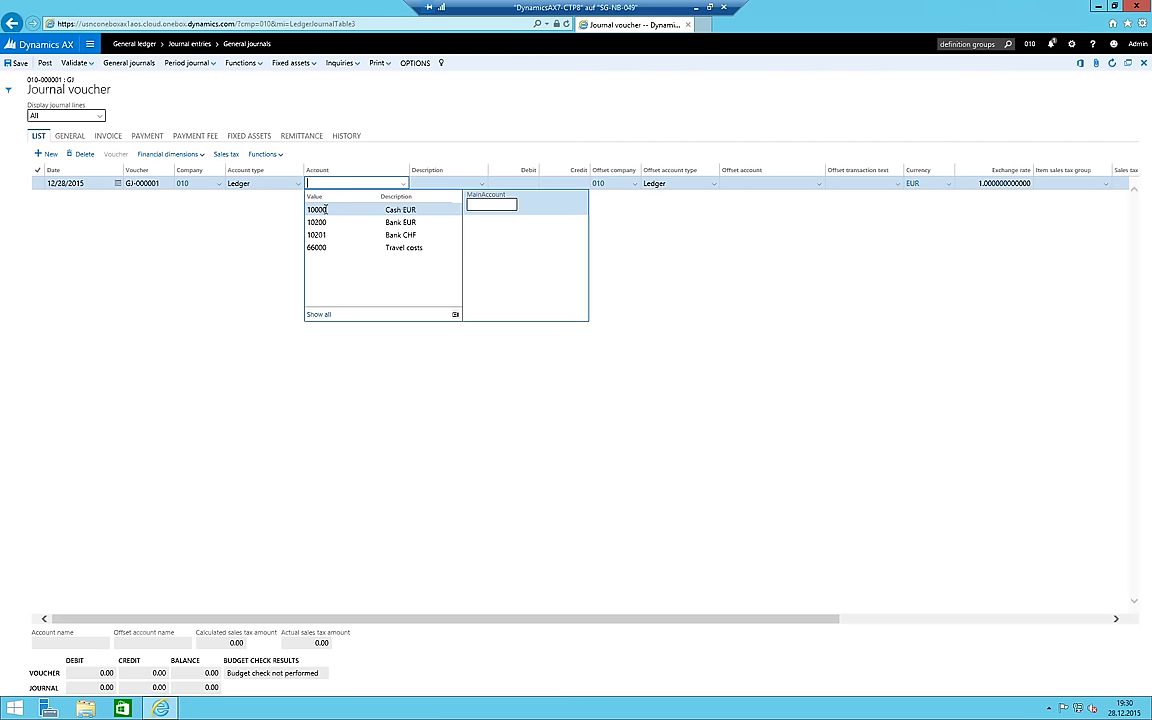
Set the line's account to 10000 (Cash EUR) and its description to "My first Cash posting"
{"action": "left_click", "coordinate": [325, 209]}
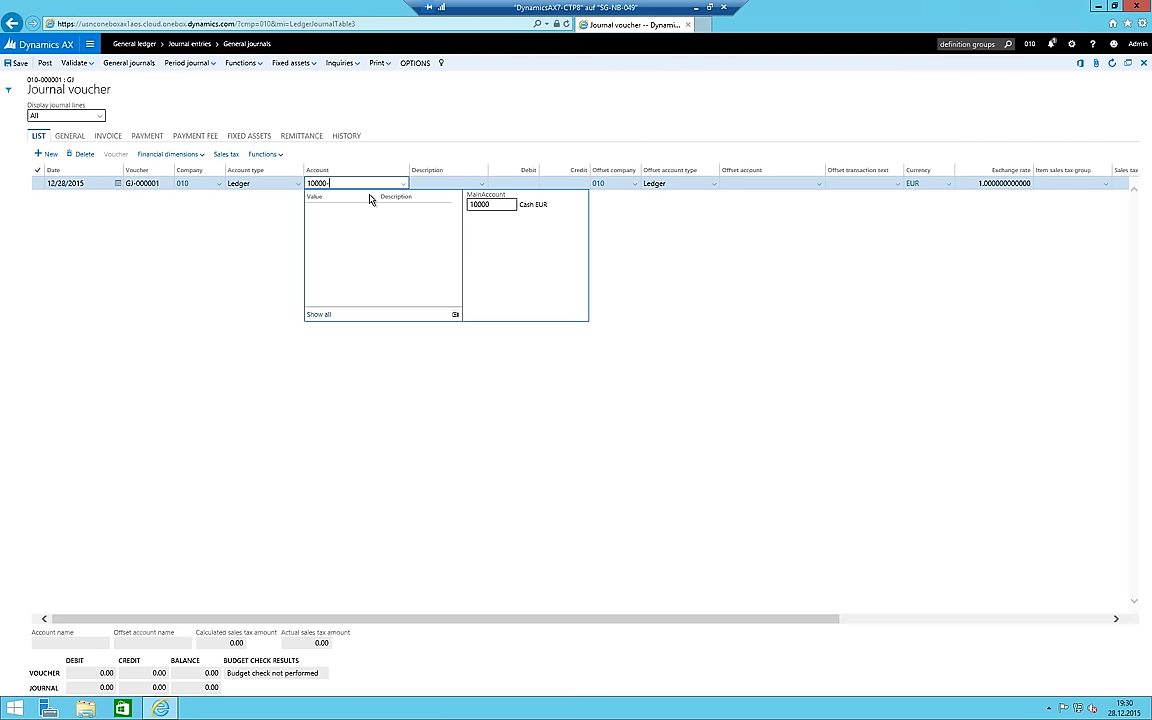
{"action": "key", "text": "Tab"}
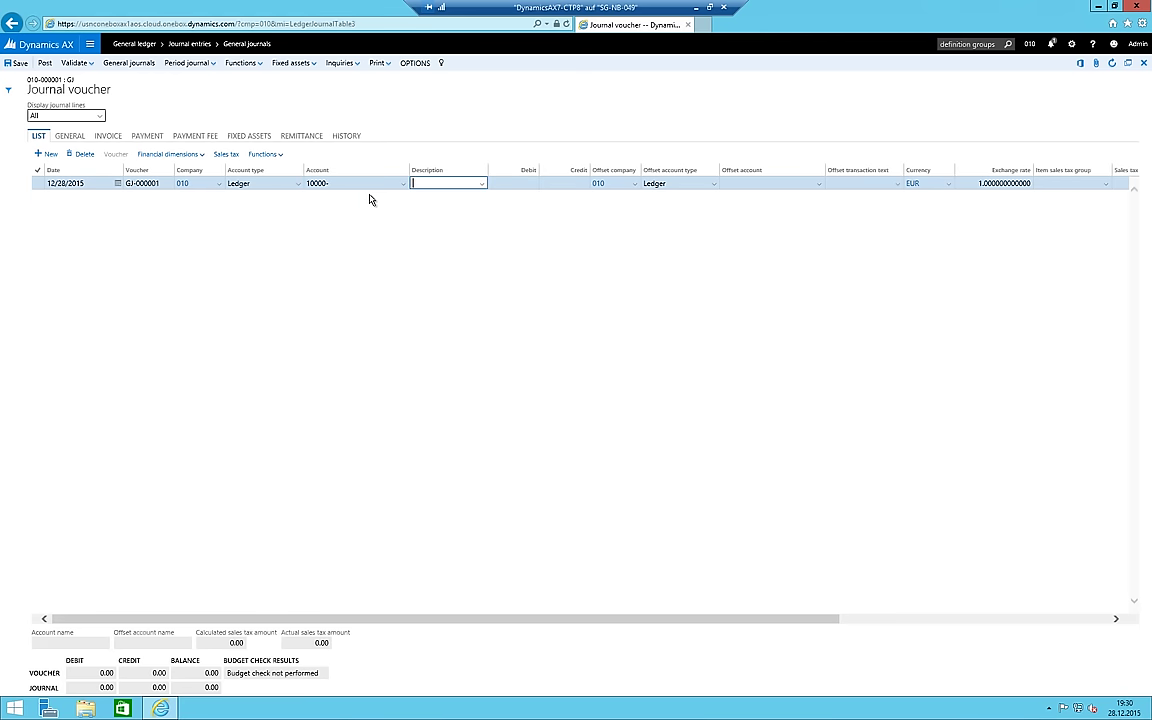
{"action": "key", "text": "shift+Tab"}
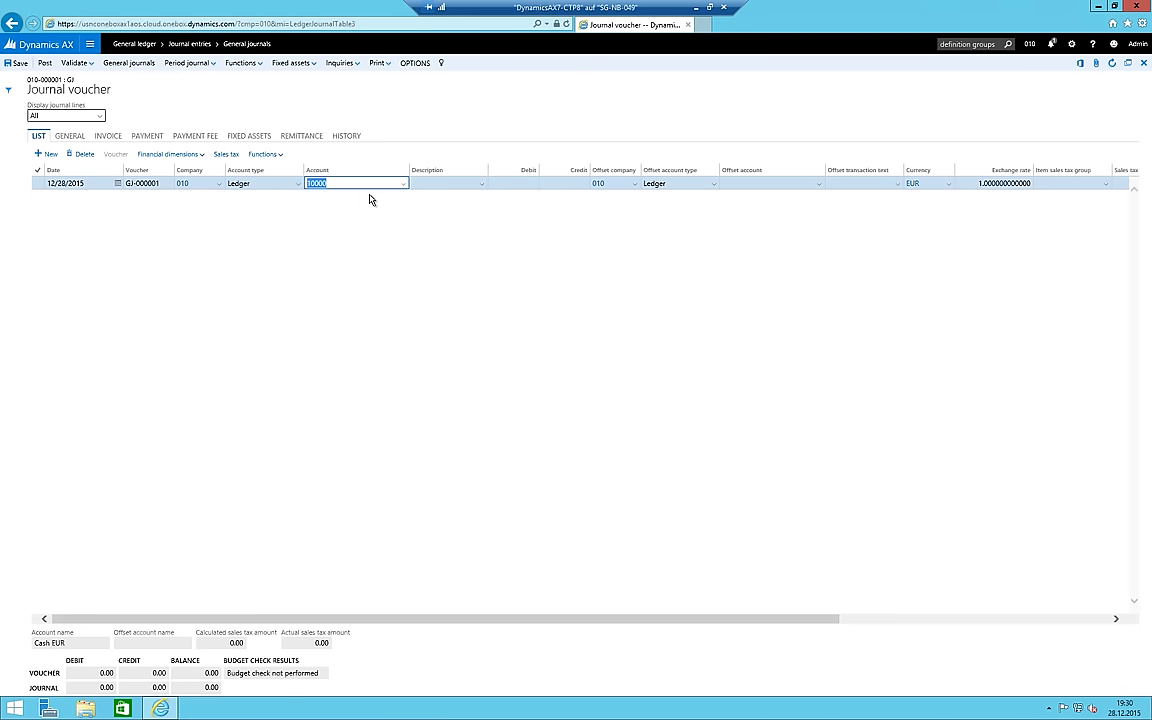
{"action": "key", "text": "Tab"}
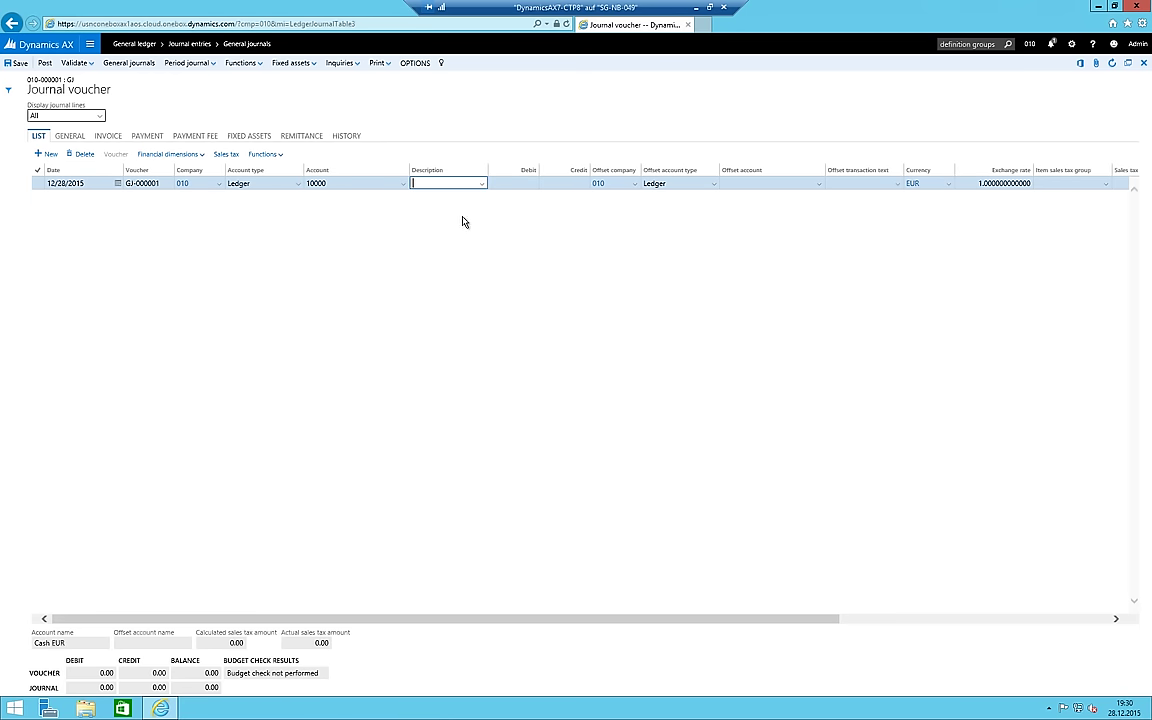
{"action": "type", "text": "My firsdtz"}
{"action": "type", "text": "ng"}
{"action": "key", "text": "Tab"}
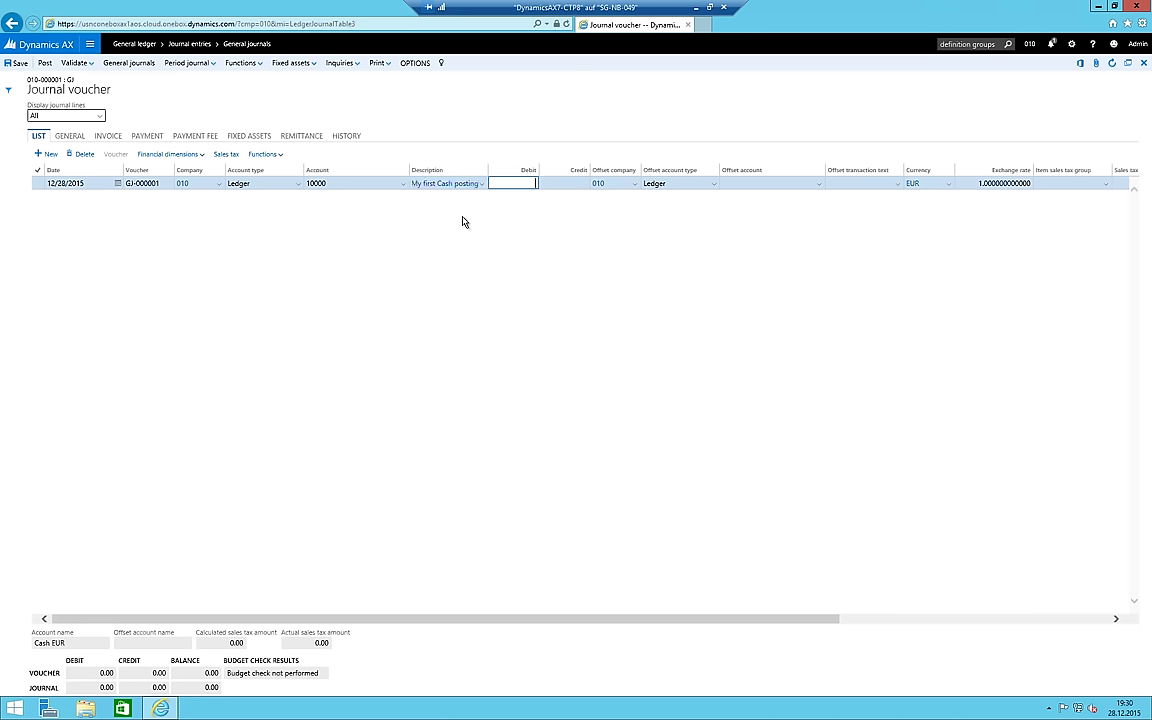
Enter a credit of 50 and the ledger offset account 66000-000 (Travel costs, cost center Admin) on the journal line
{"action": "key", "text": "Tab"}
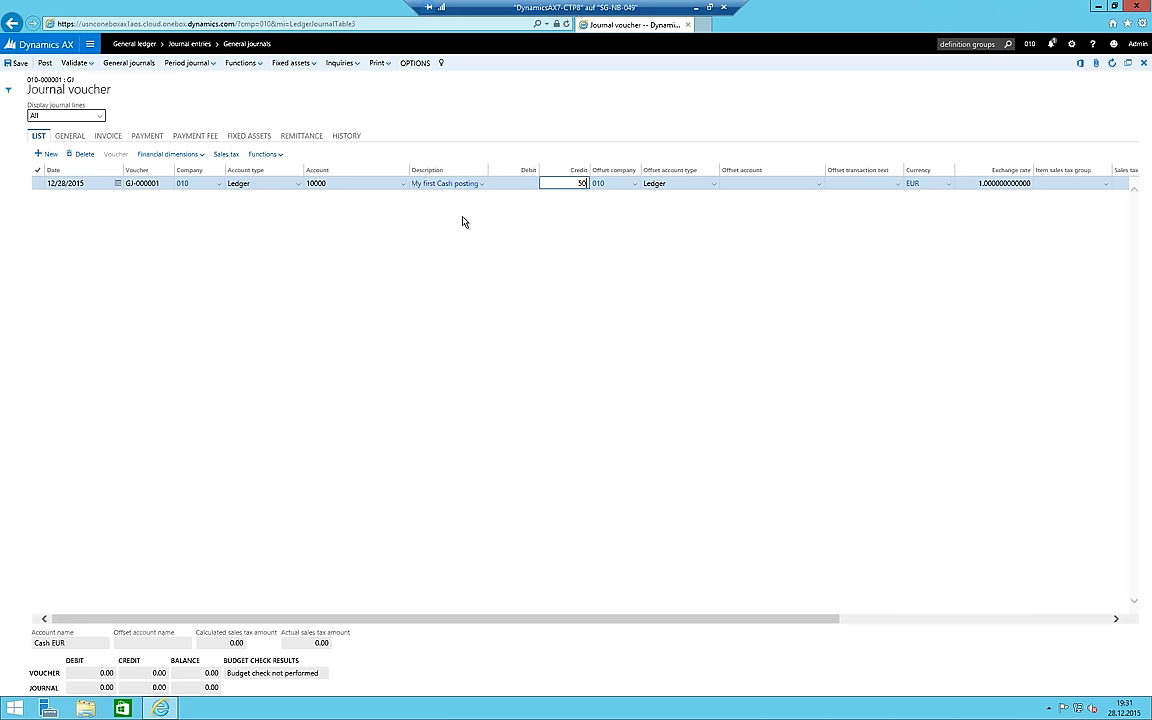
{"action": "key", "text": "Tab"}
{"action": "key", "text": "Tab"}
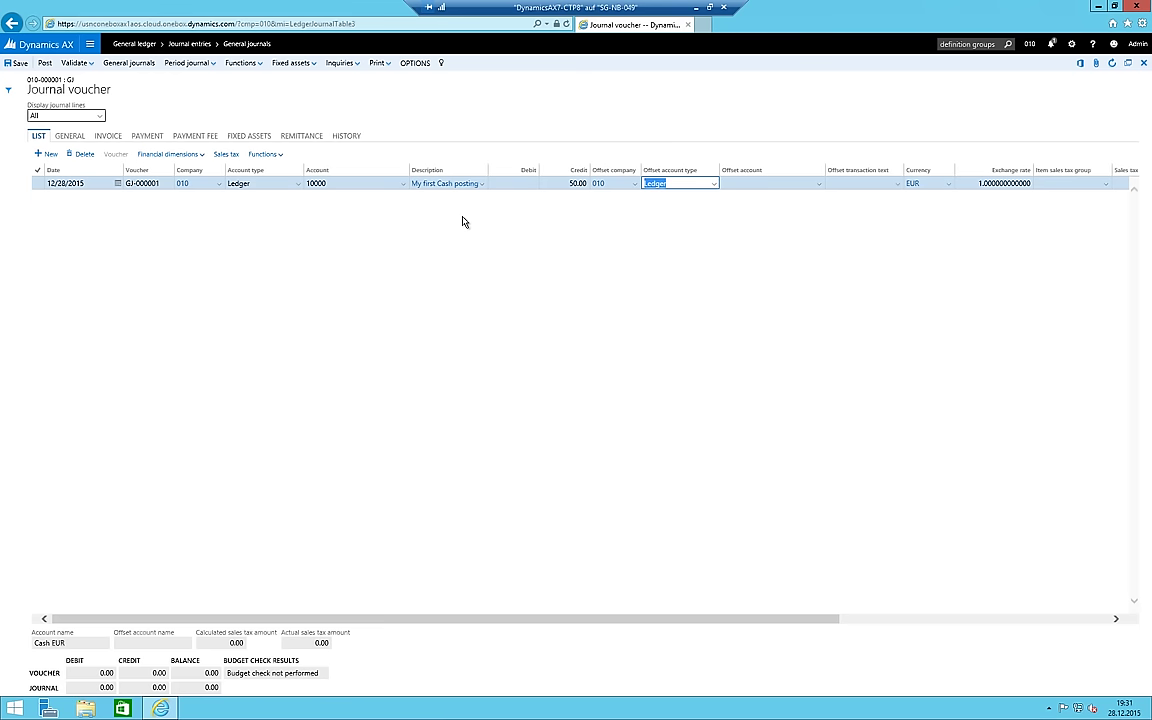
{"action": "key", "text": "Tab"}
{"action": "type", "text": "66000-"}
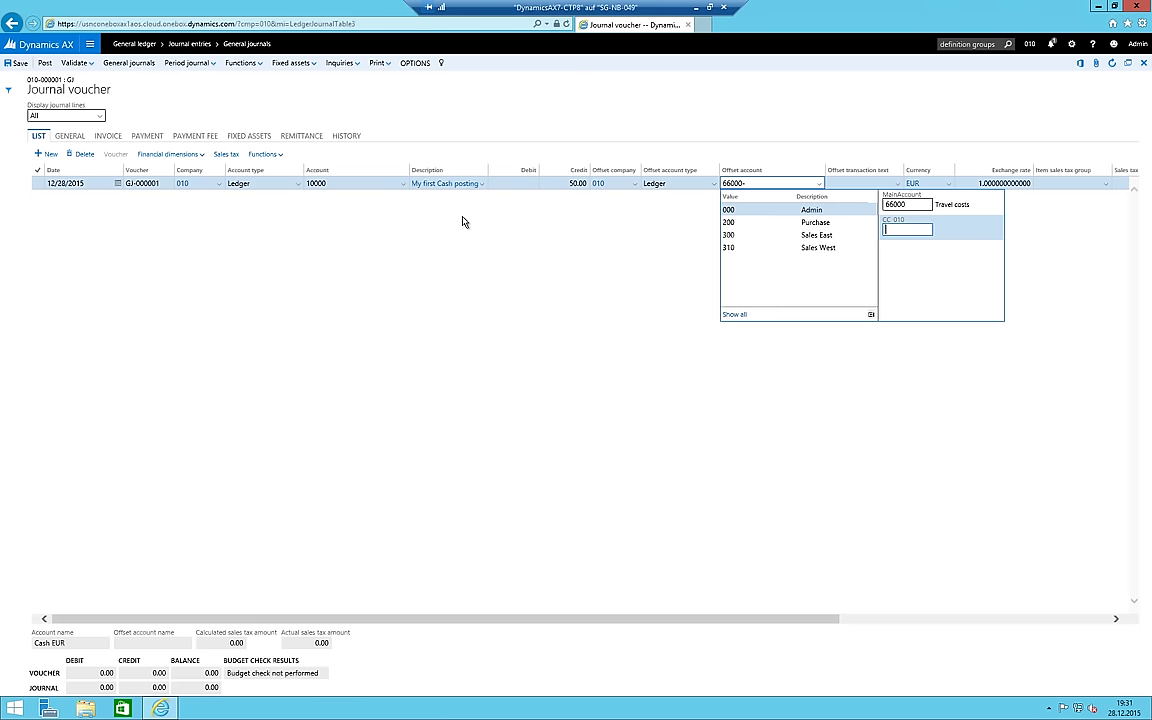
{"action": "type", "text": "000"}
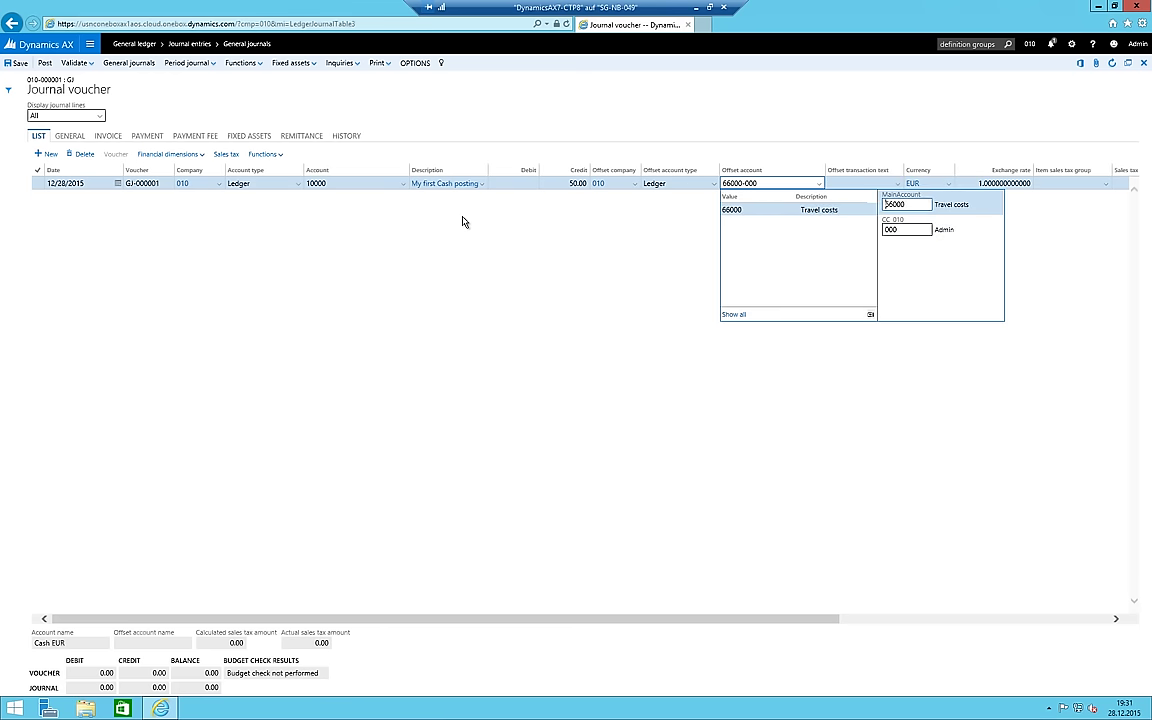
{"action": "left_click", "coordinate": [797, 210]}
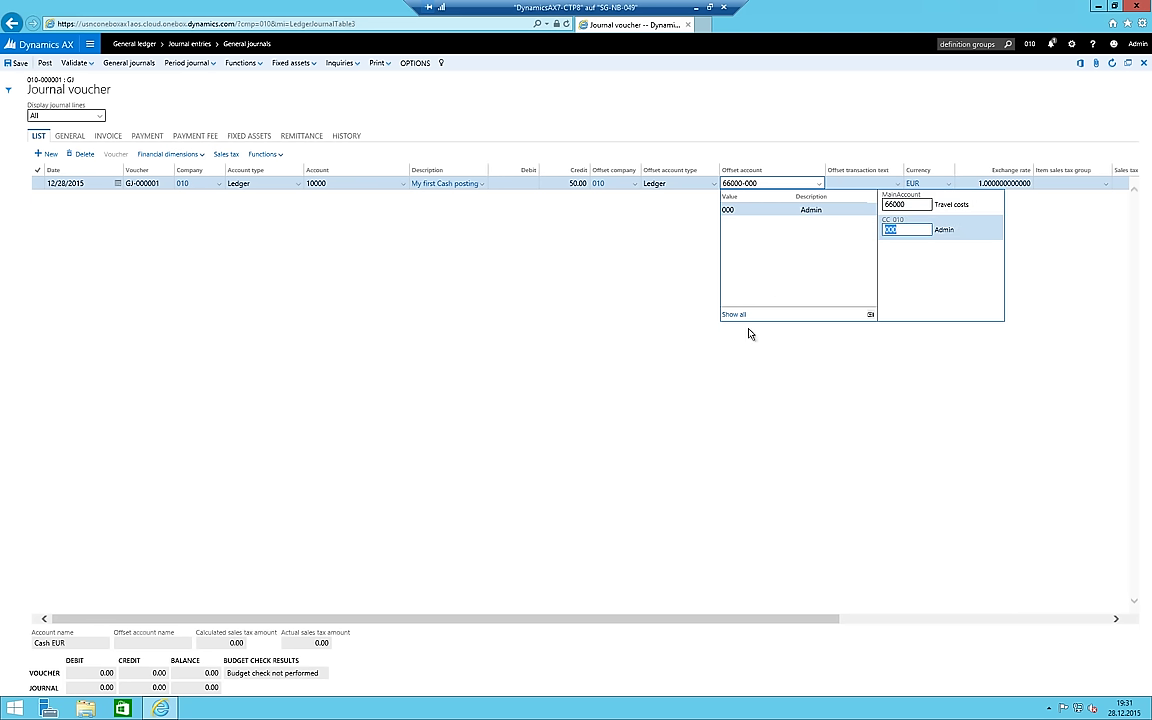
{"action": "key", "text": "shift+Tab"}
{"action": "key", "text": "Tab"}
{"action": "key", "text": "shift+Tab"}
{"action": "left_click", "coordinate": [1039, 182]}
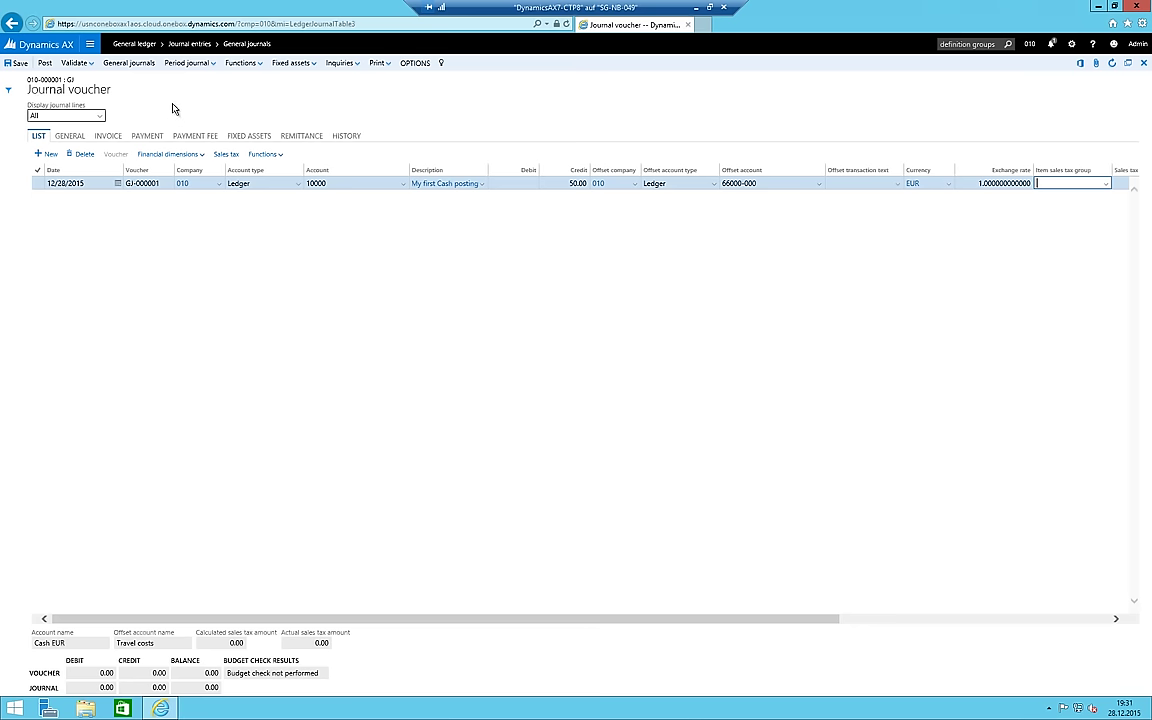
Validate the general journal and post it
{"action": "left_click", "coordinate": [77, 63]}
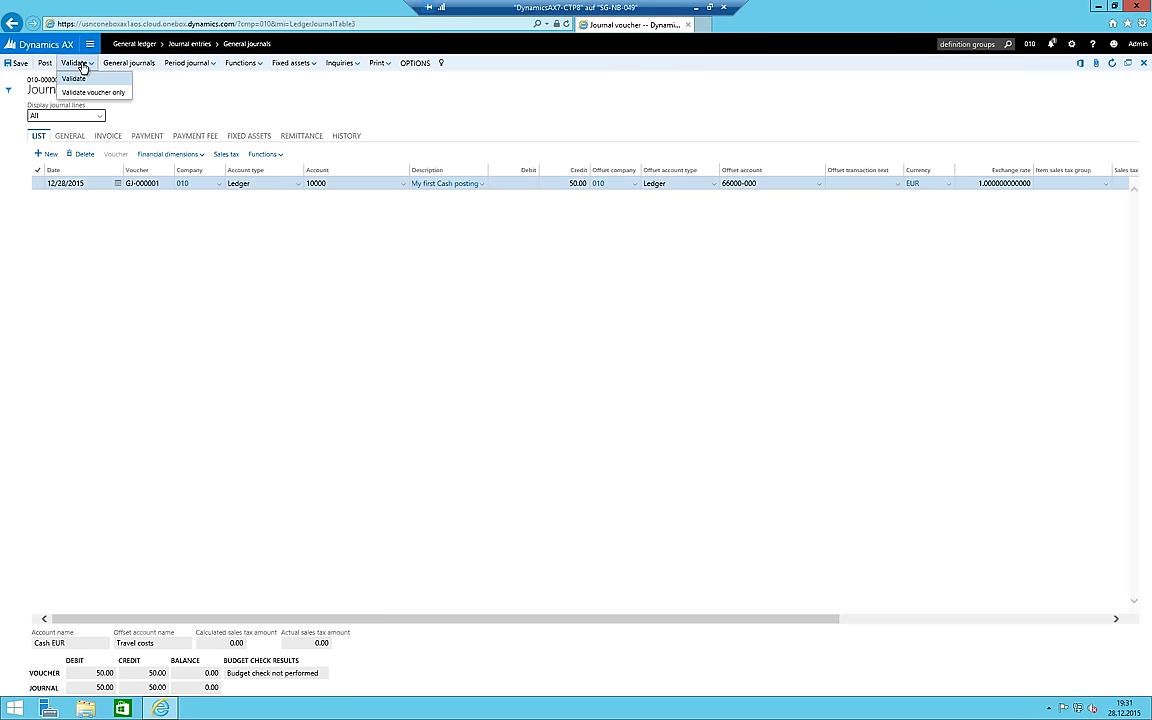
{"action": "left_click", "coordinate": [86, 79]}
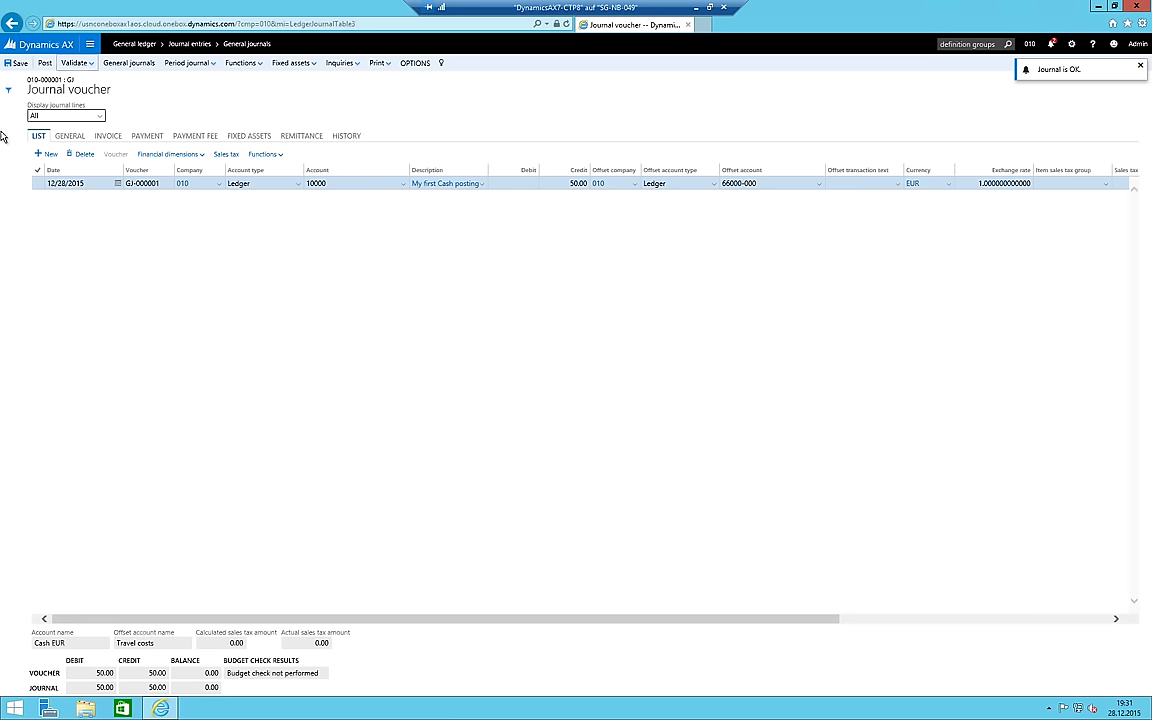
{"action": "left_click", "coordinate": [44, 63]}
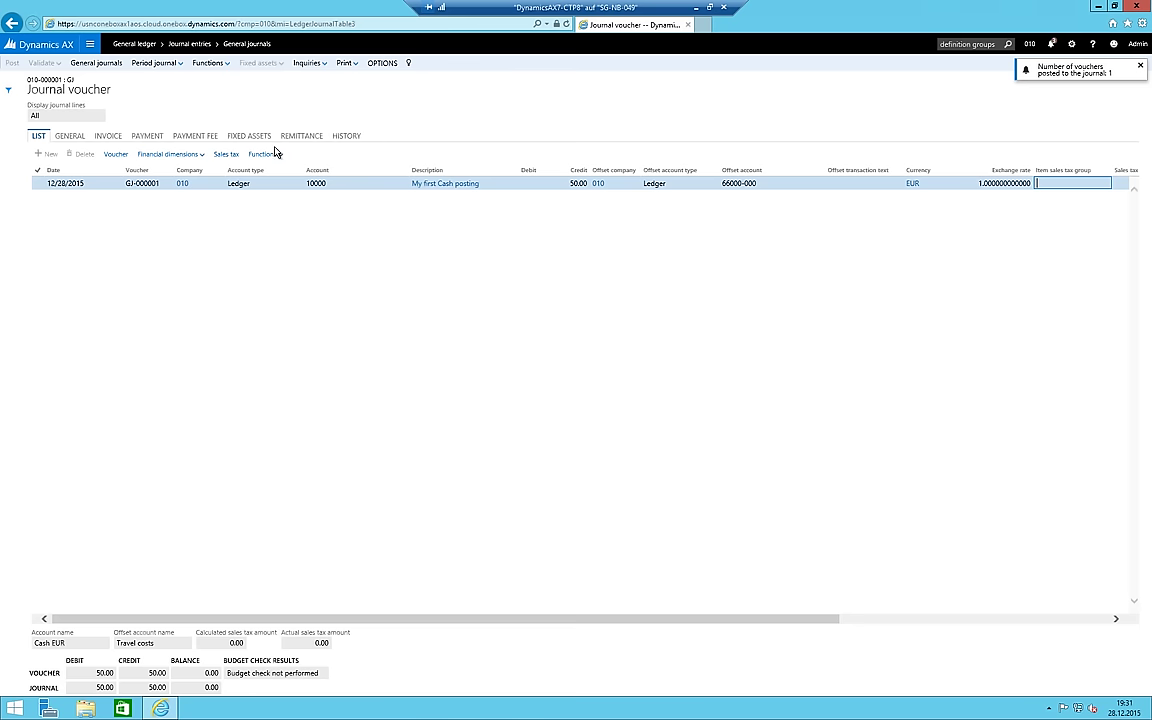
Open the general ledger trial balance and check the debit and credit amounts of the posted cash and travel cost accounts
{"action": "left_click", "coordinate": [89, 44]}
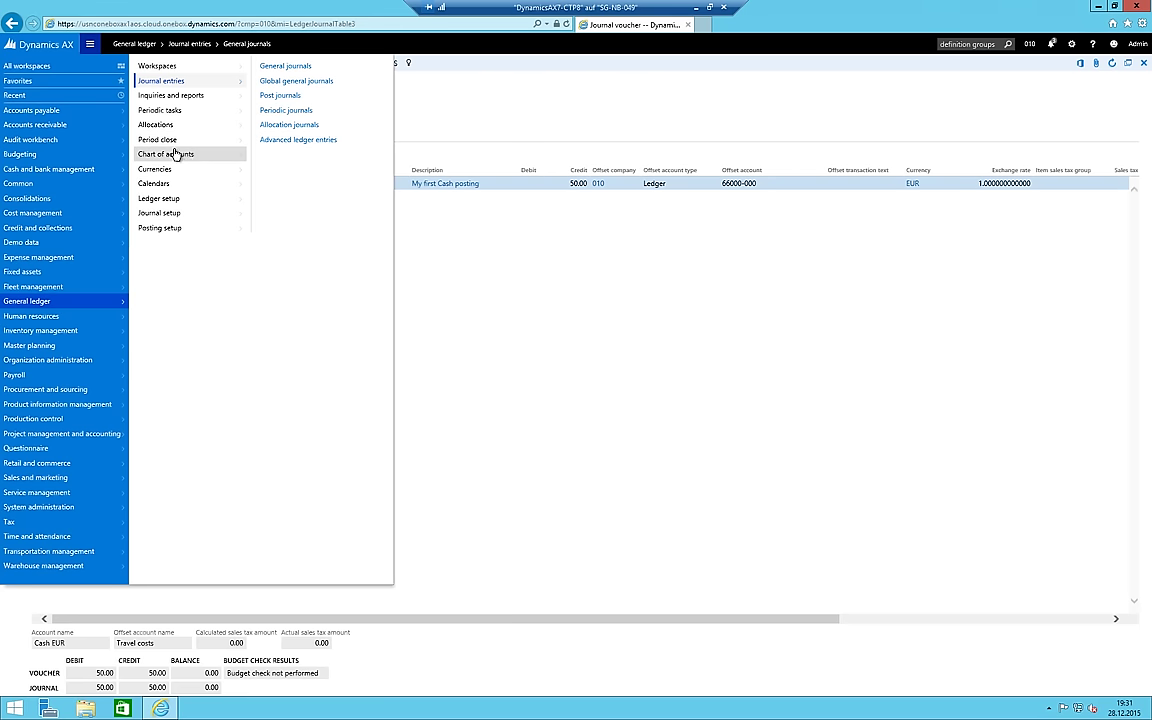
{"action": "mouse_move", "coordinate": [174, 101]}
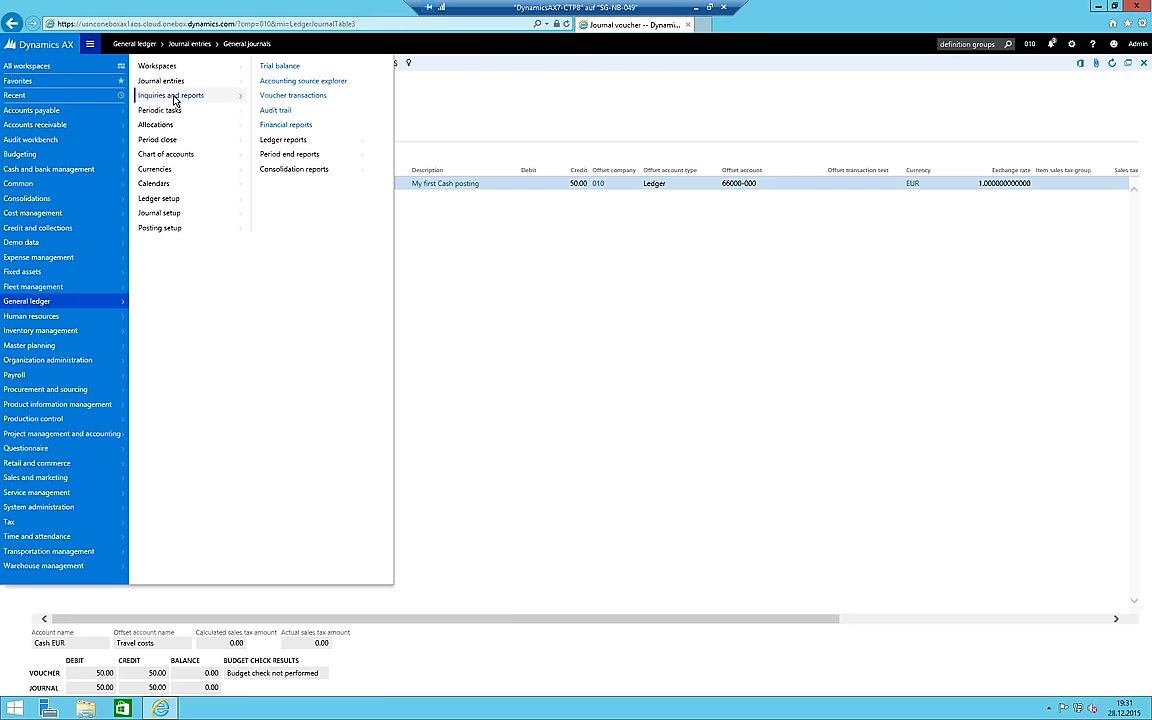
{"action": "left_click", "coordinate": [263, 66]}
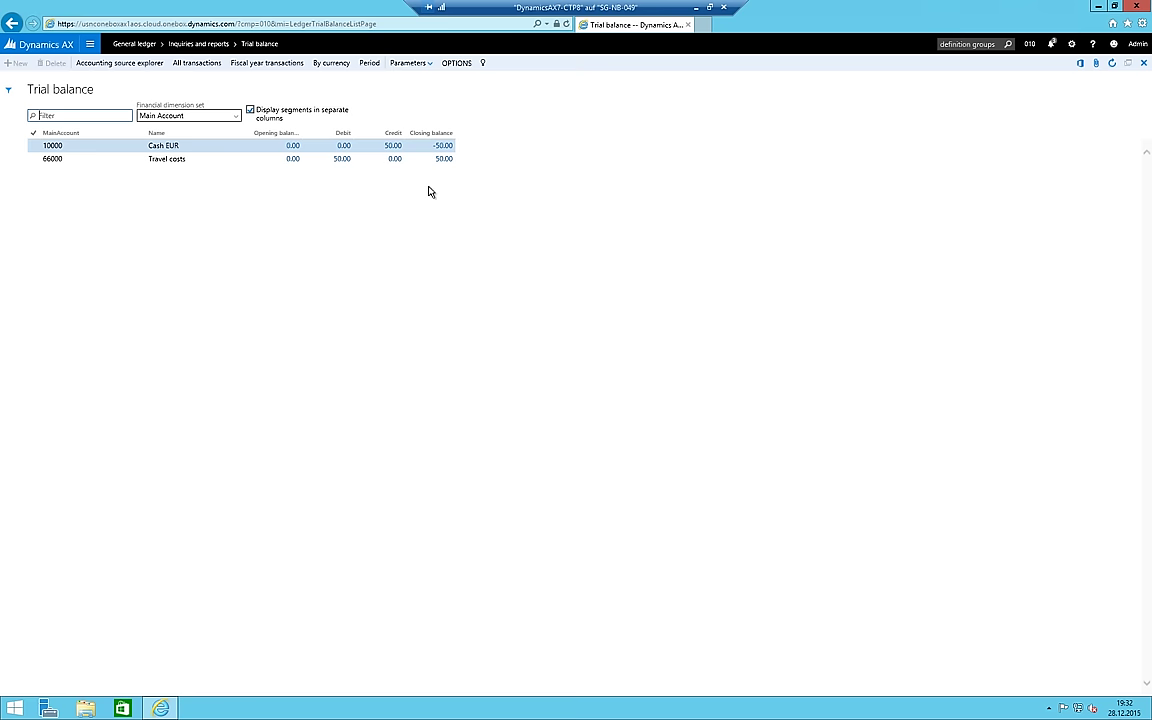
{"action": "left_click", "coordinate": [343, 148]}
Leave the trial balance and return to the company's default dashboard
{"action": "left_click", "coordinate": [89, 44]}
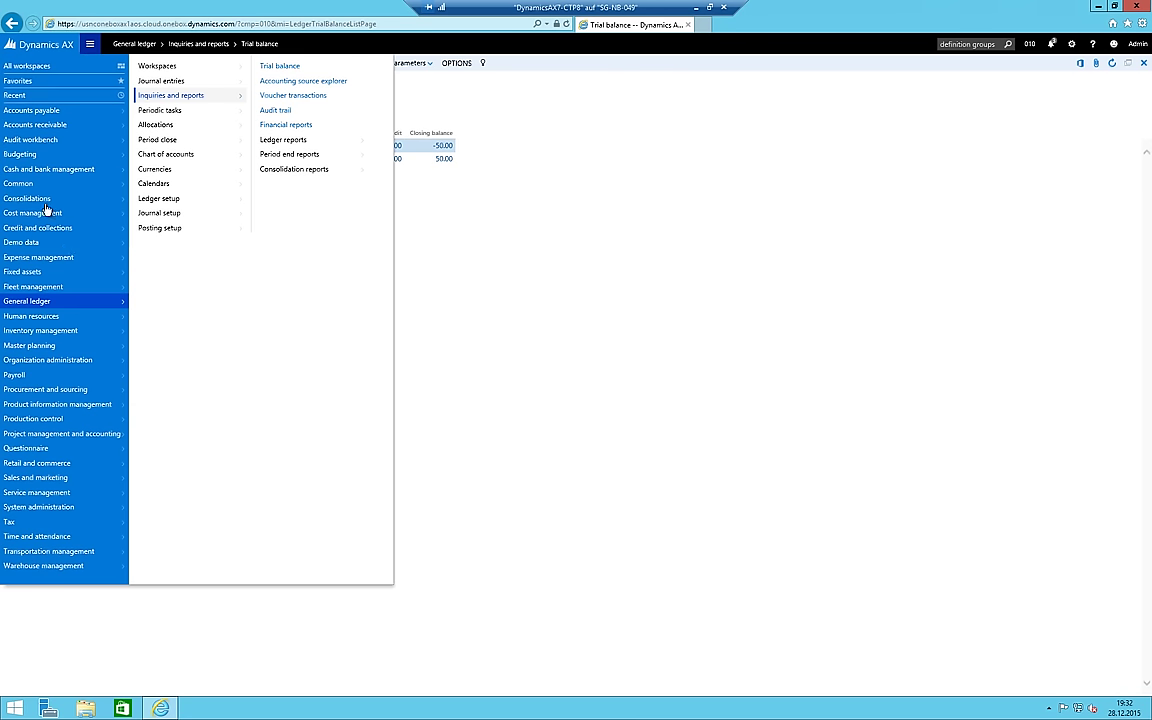
{"action": "left_click", "coordinate": [45, 45]}
{"action": "left_click", "coordinate": [60, 46]}
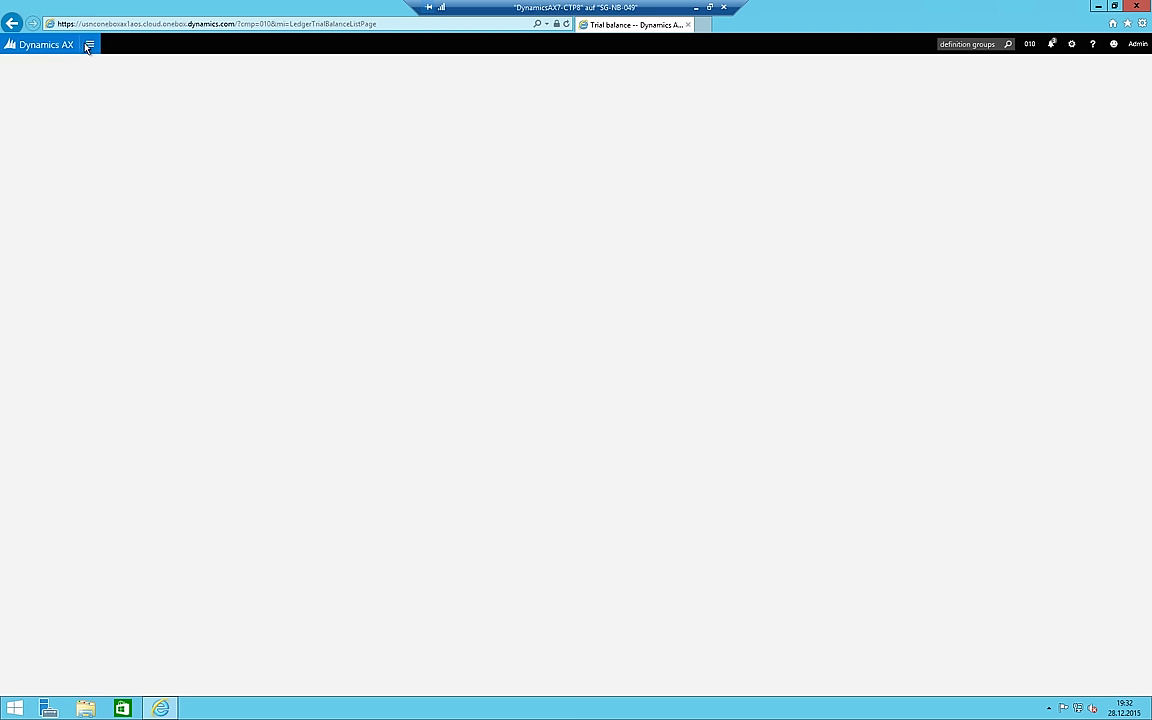
{"action": "left_click", "coordinate": [89, 44]}
{"action": "left_click", "coordinate": [955, 383]}
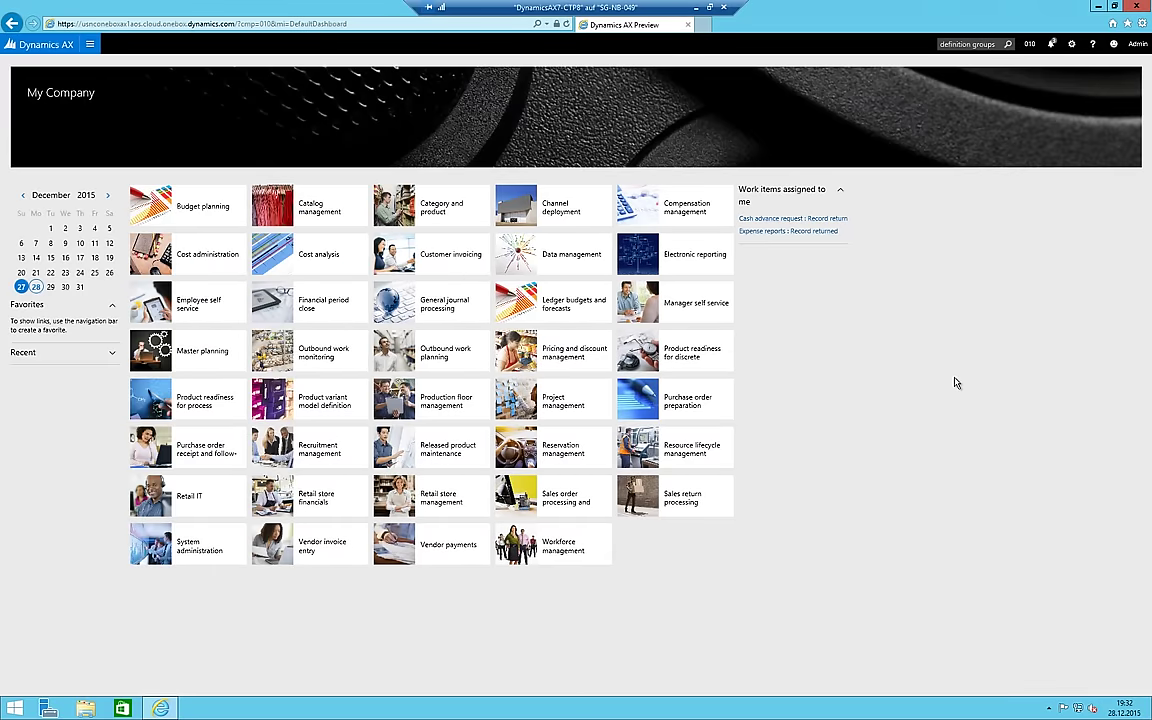